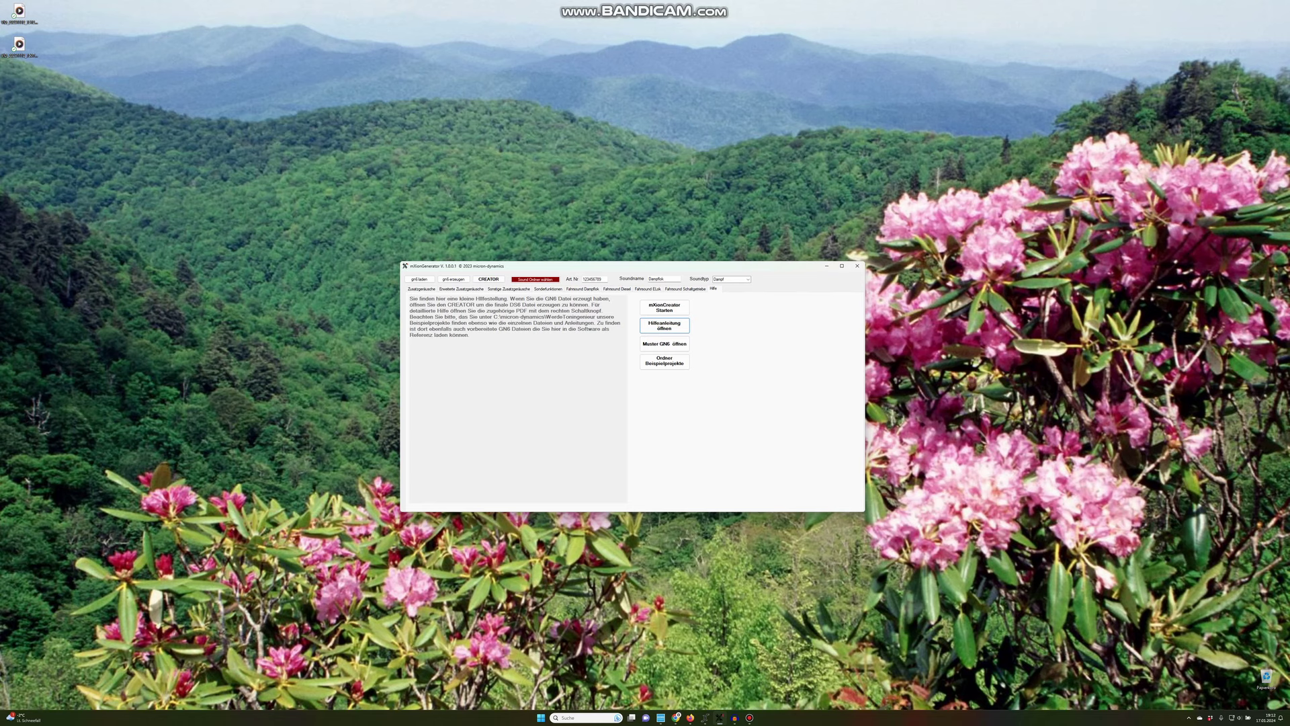
Look through the mXionGenerator settings from additional sounds and special functions to the drive-sound pages and the sound type choices
key(ctrl+Tab)
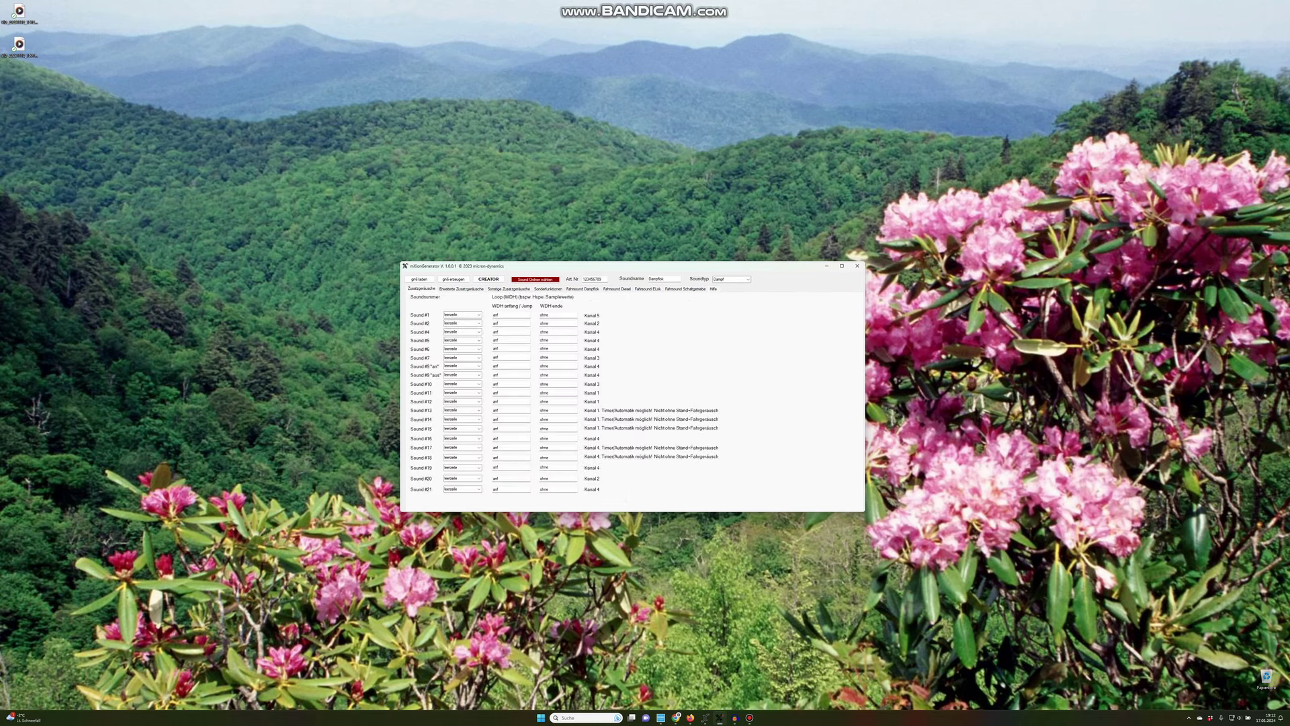
mouse_move(546, 271)
mouse_down()
mouse_move(525, 266)
mouse_move(538, 267)
mouse_up()
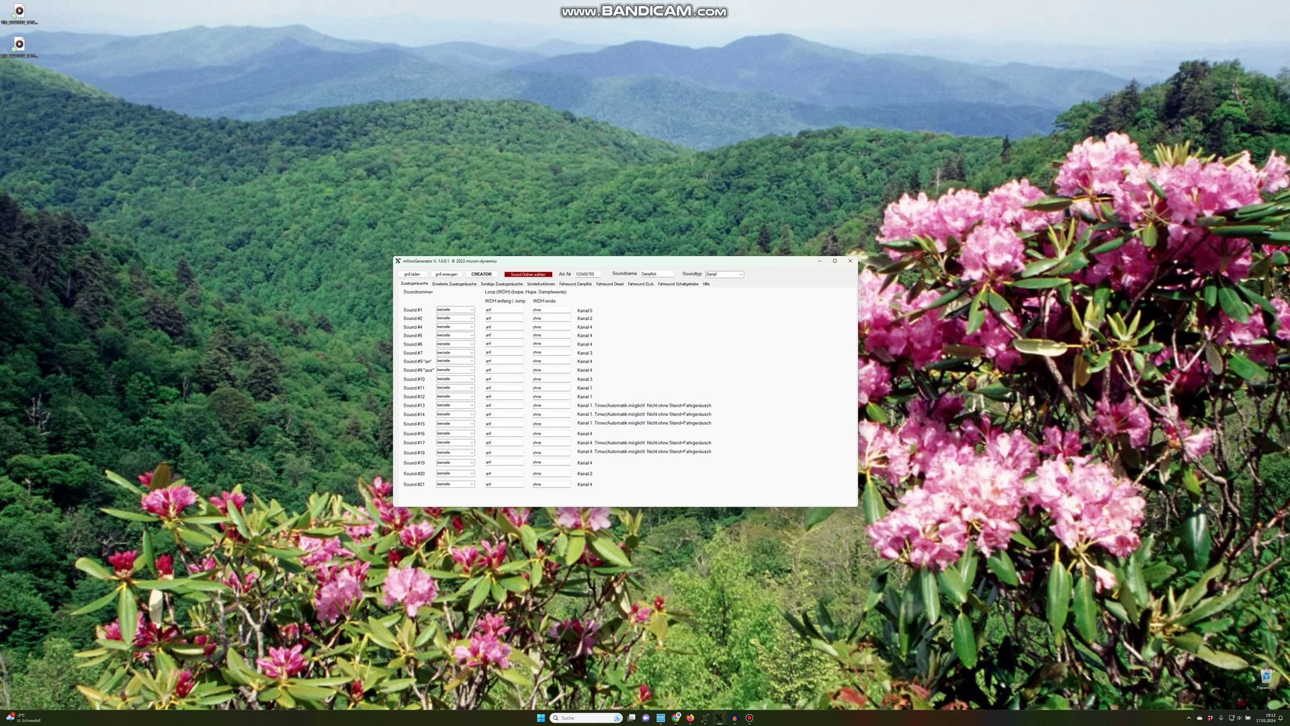
click(455, 284)
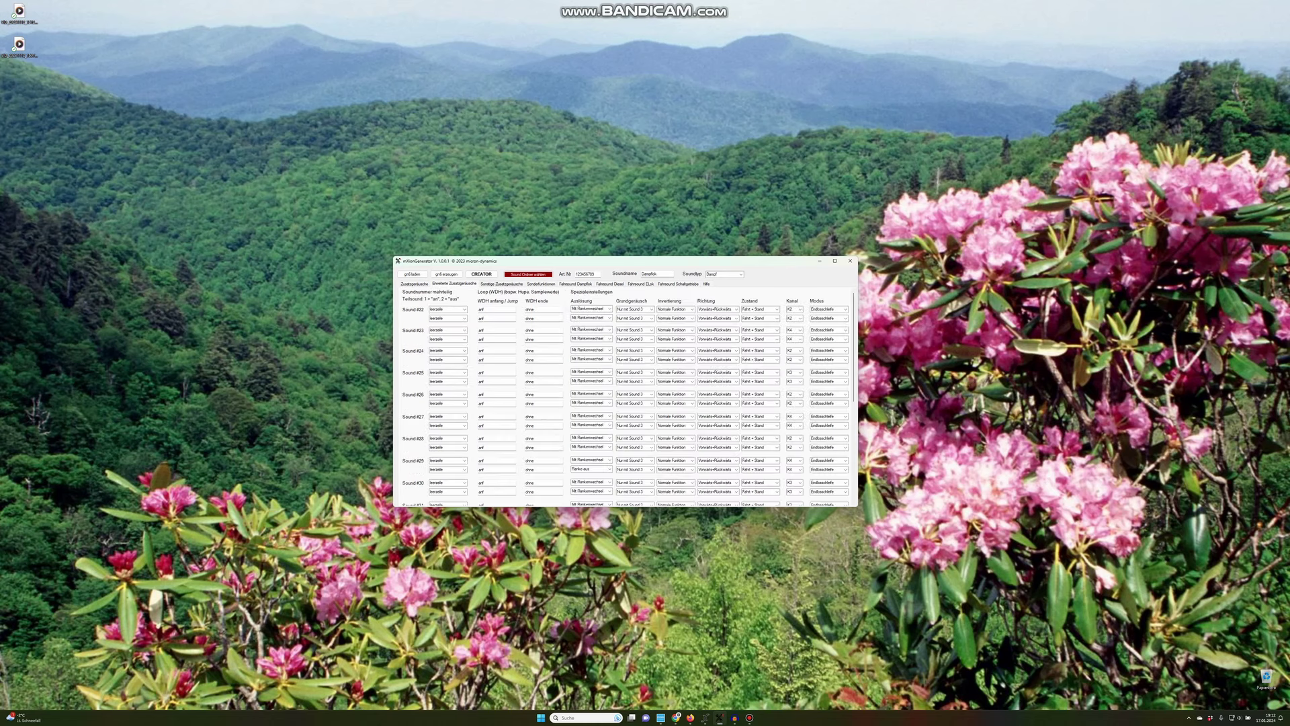
click(502, 284)
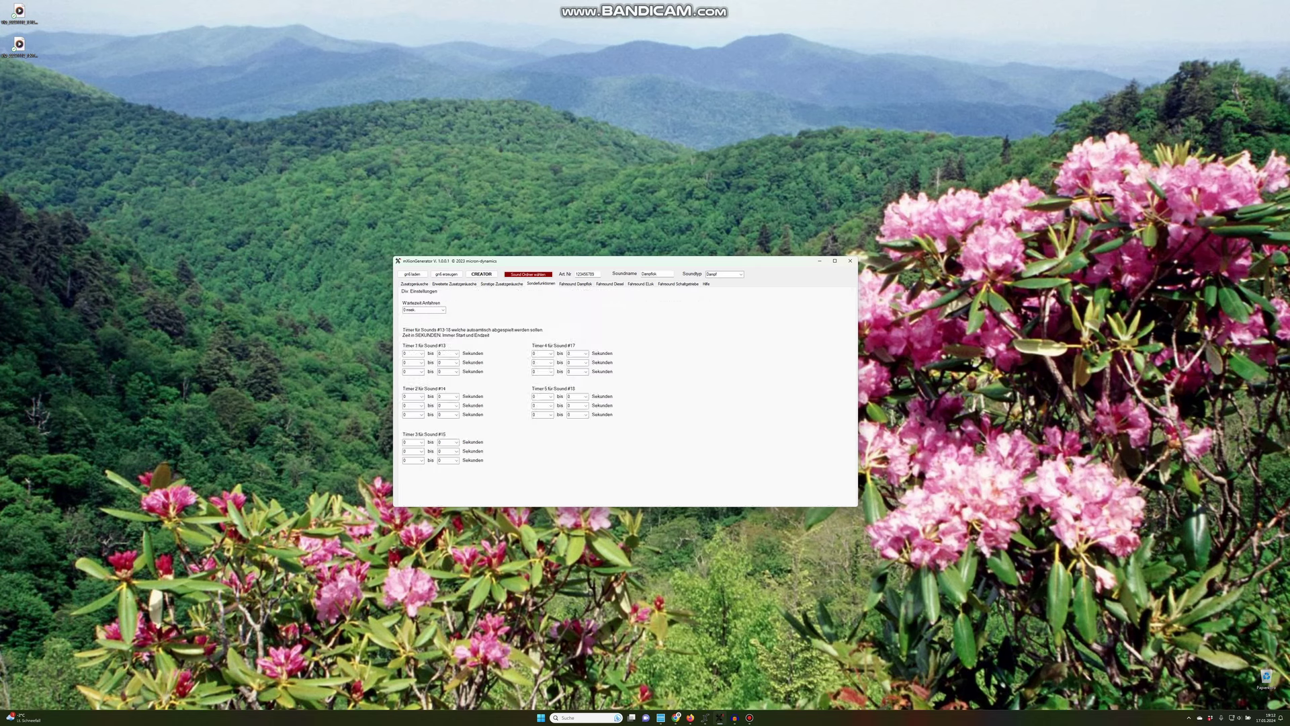
click(575, 284)
click(610, 284)
key(ctrl+Tab)
key(ctrl+Tab)
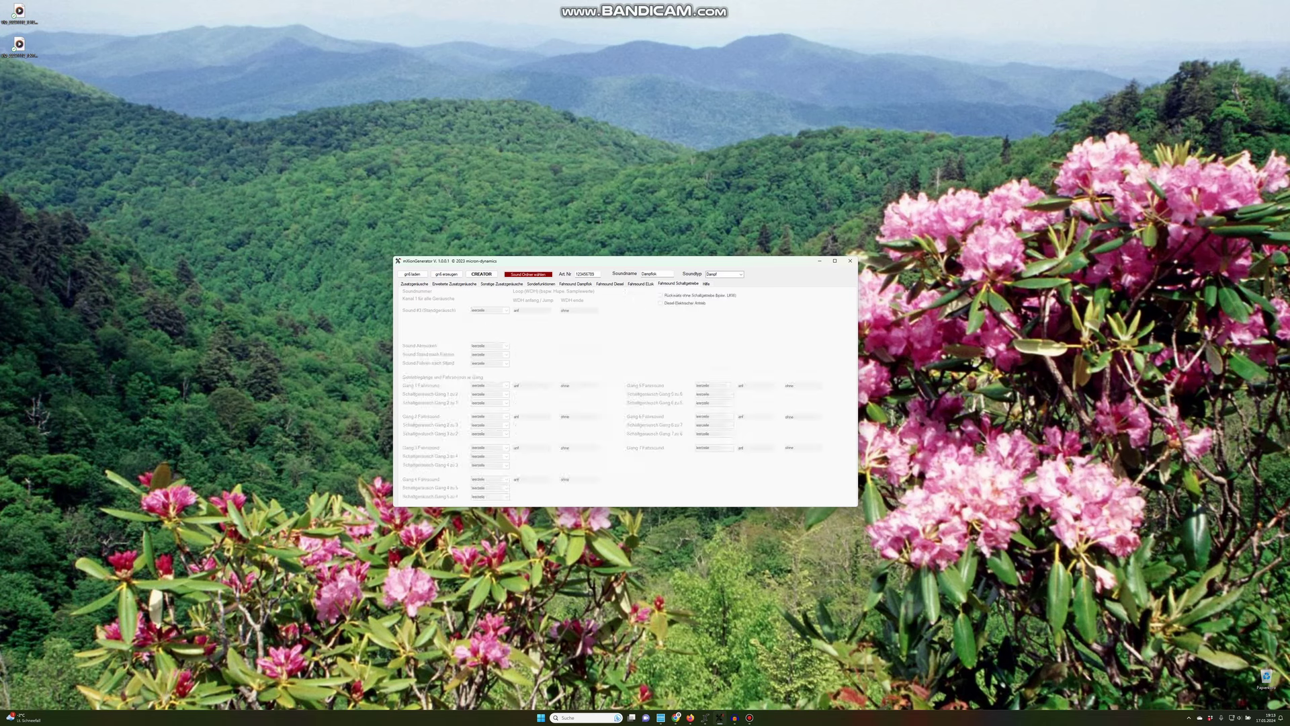
key(ctrl+shift+Tab)
key(ctrl+shift+Tab)
key(ctrl+shift+Tab)
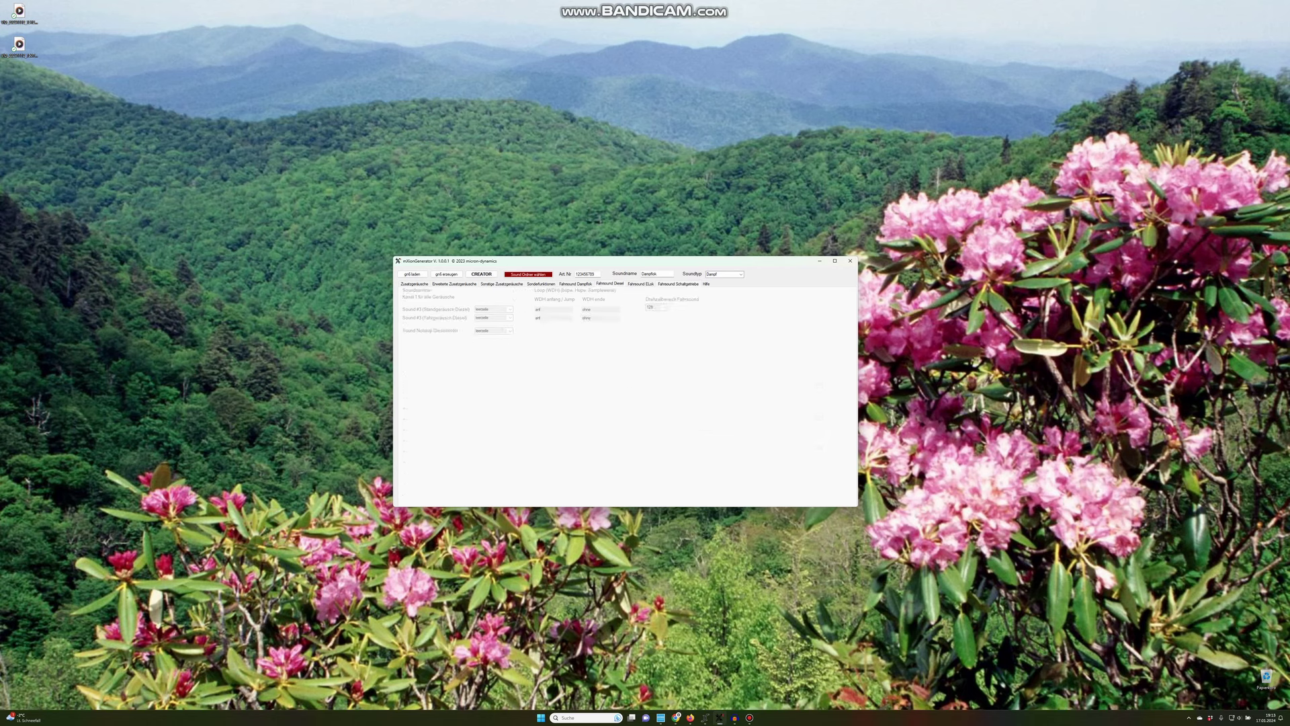
key(ctrl+Tab)
click(740, 275)
key(Escape)
Launch mXionCreator from the generator's help section and place its window beside the generator
click(706, 283)
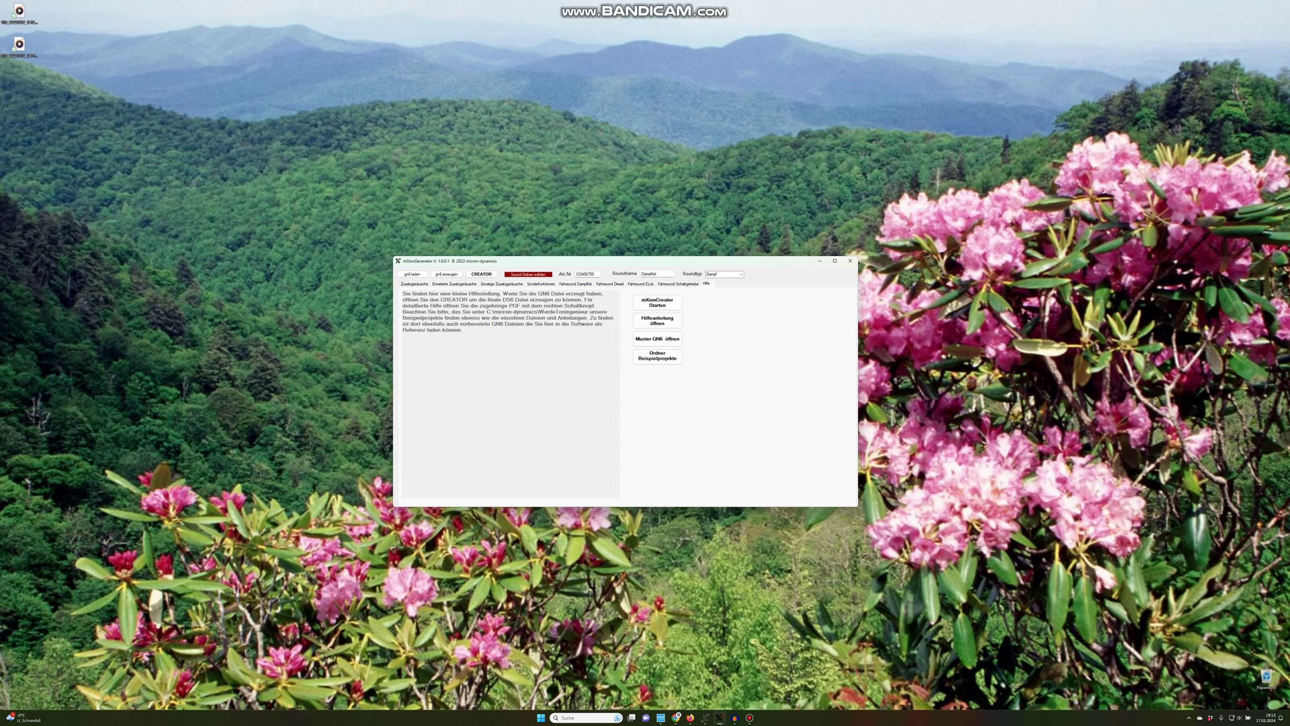
click(657, 302)
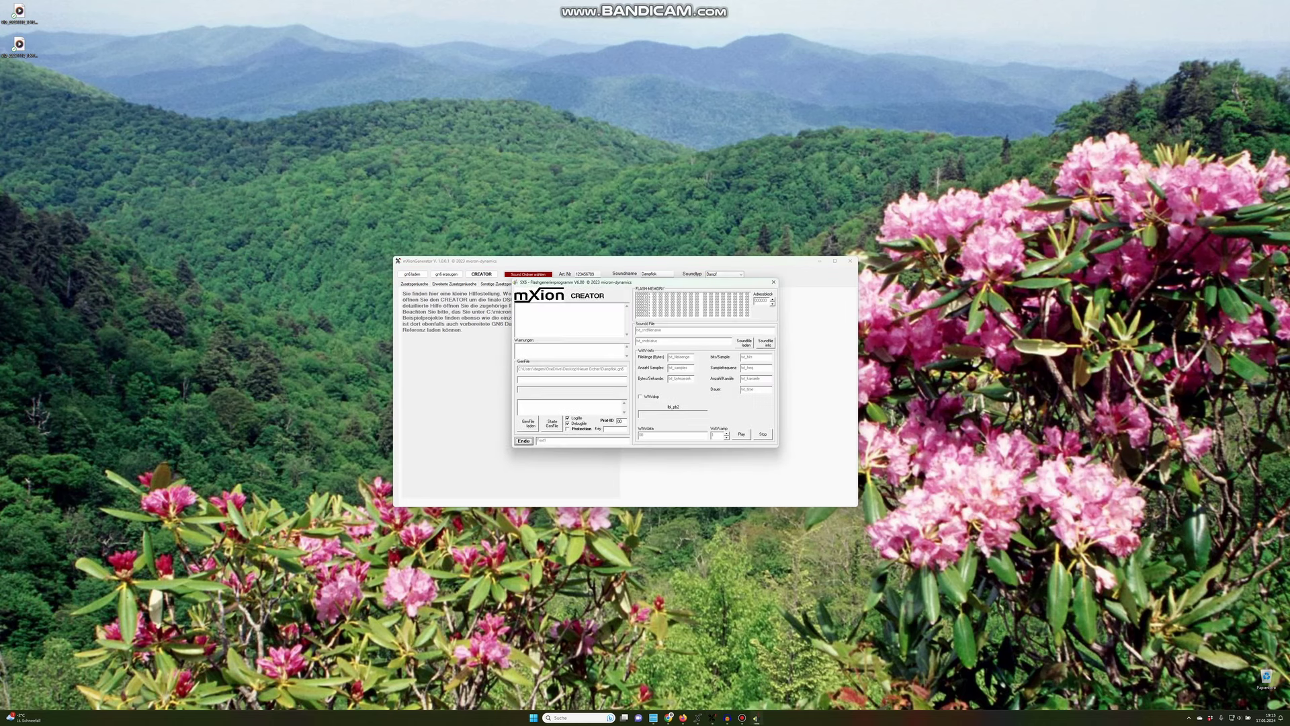
drag(650, 283, 235, 296)
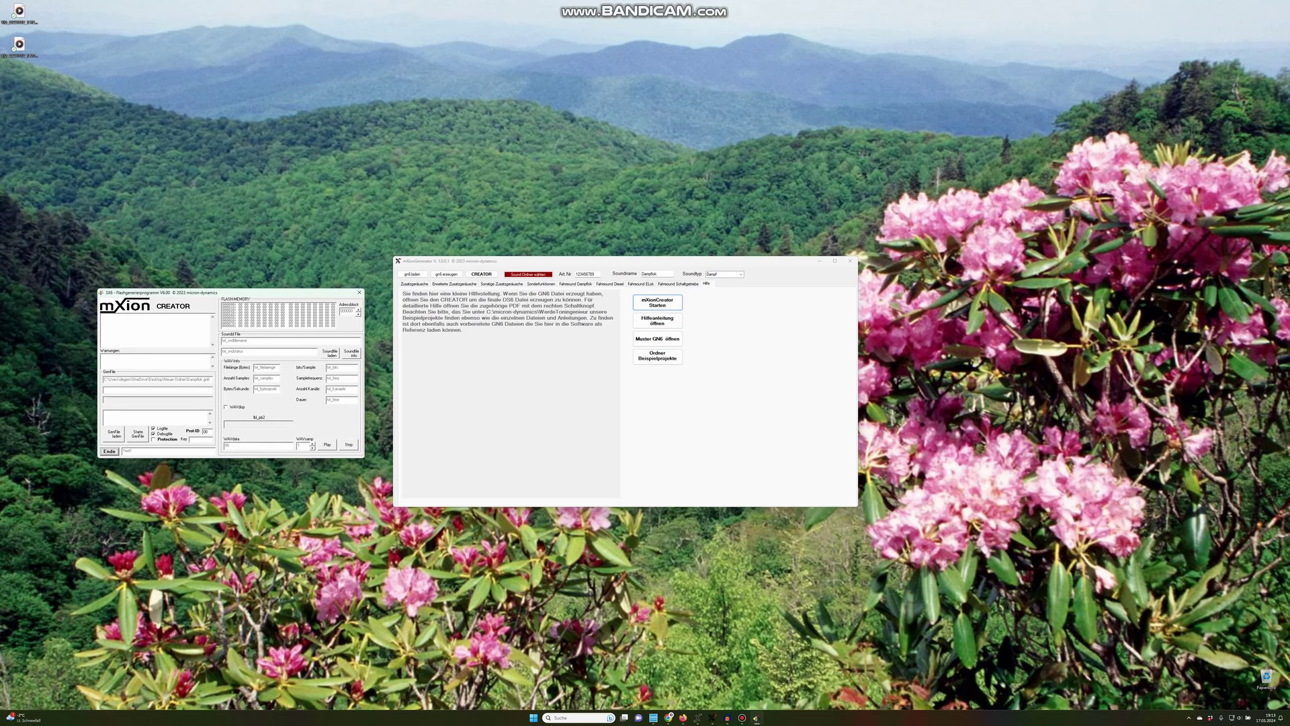
Open the help manual and arrange it side by side with the mXionGenerator window
click(657, 321)
click(657, 321)
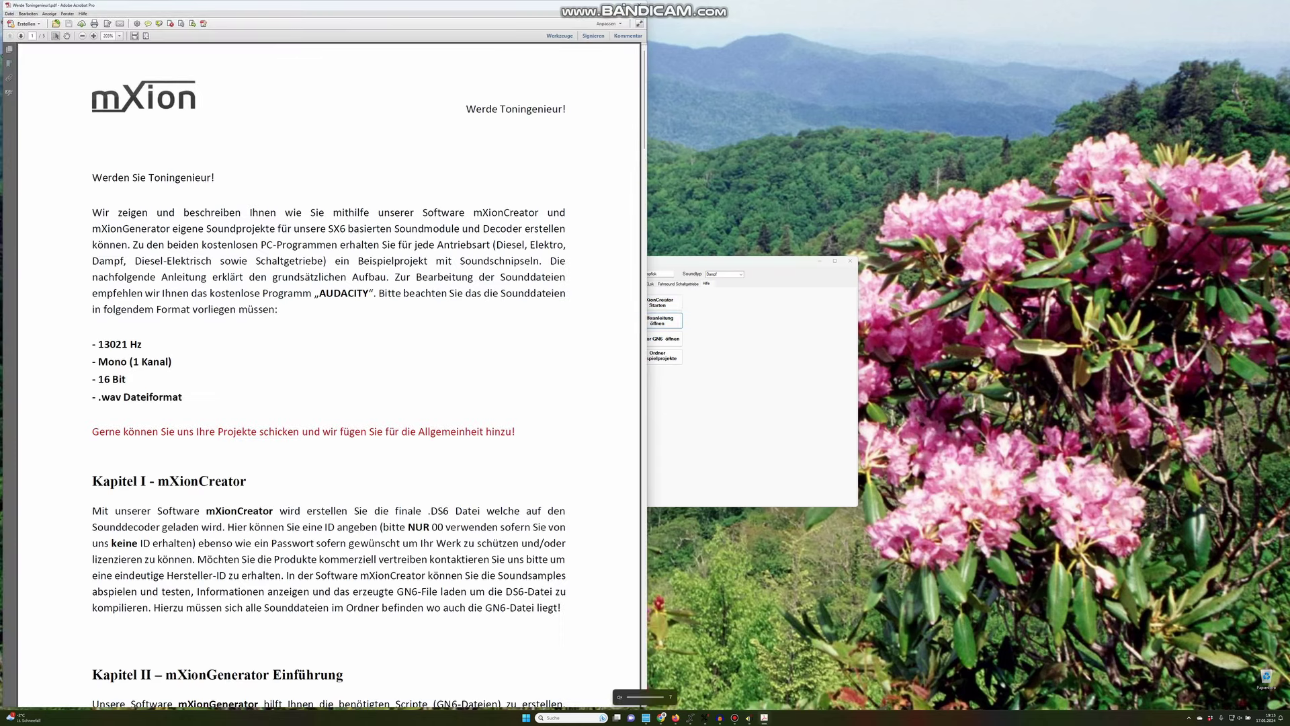
drag(480, 6, 1288, 53)
click(1084, 166)
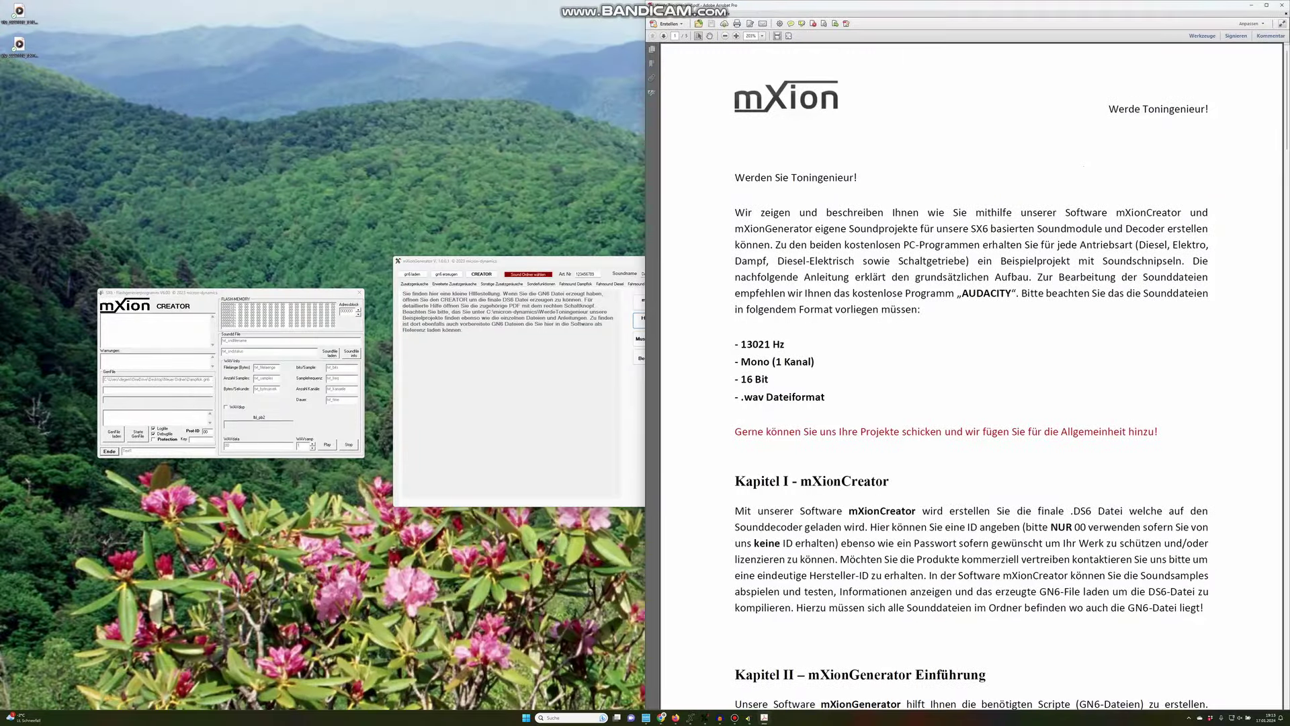
drag(517, 261, 241, 81)
Read the manual's sound format requirements and its mXionCreator and mXionGenerator introduction chapters, and minimise the manual
scroll(971, 376, down, 2)
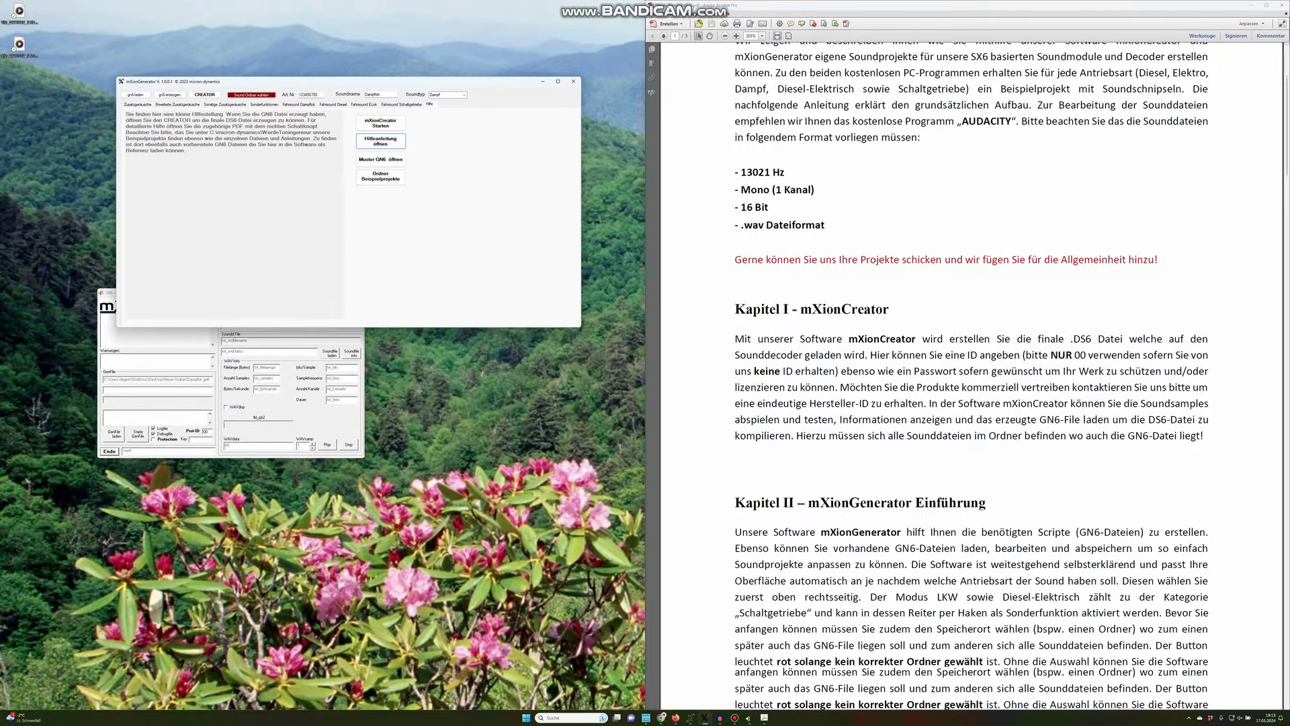
scroll(972, 373, up, 5)
scroll(971, 373, down, 8)
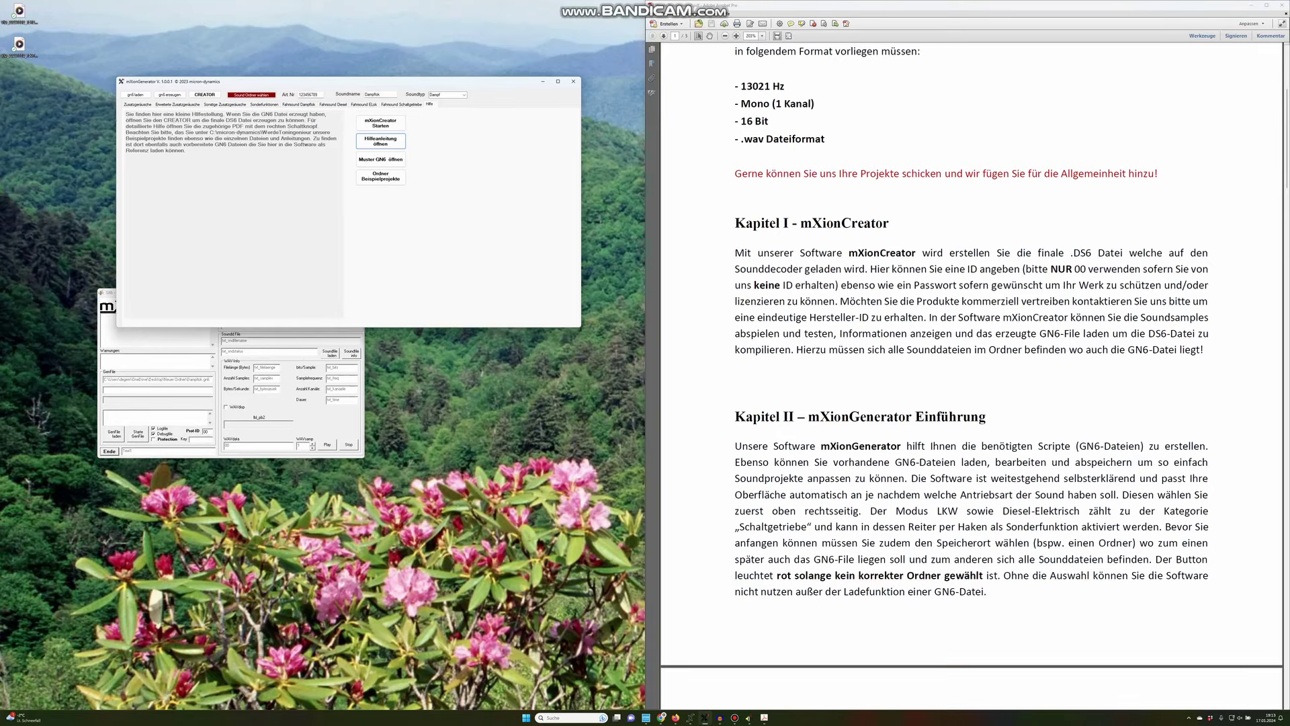
scroll(971, 373, down, 1)
scroll(971, 373, down, 1)
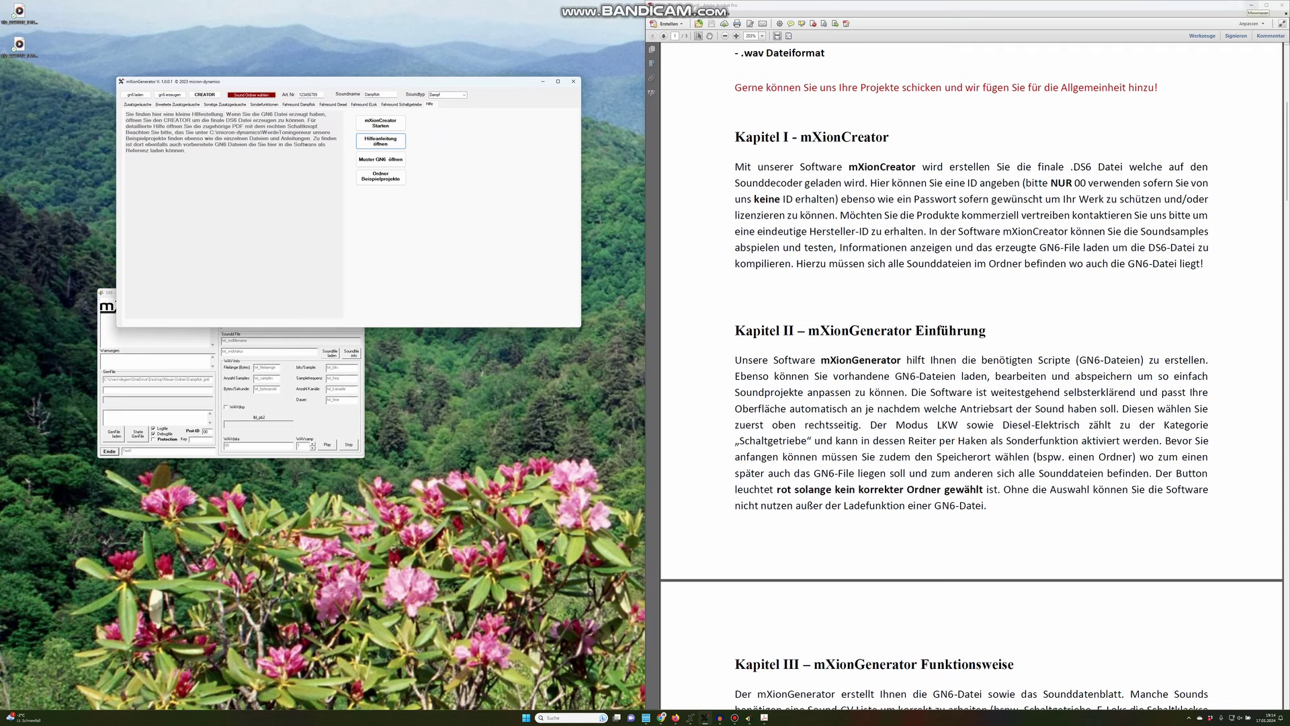
click(1251, 5)
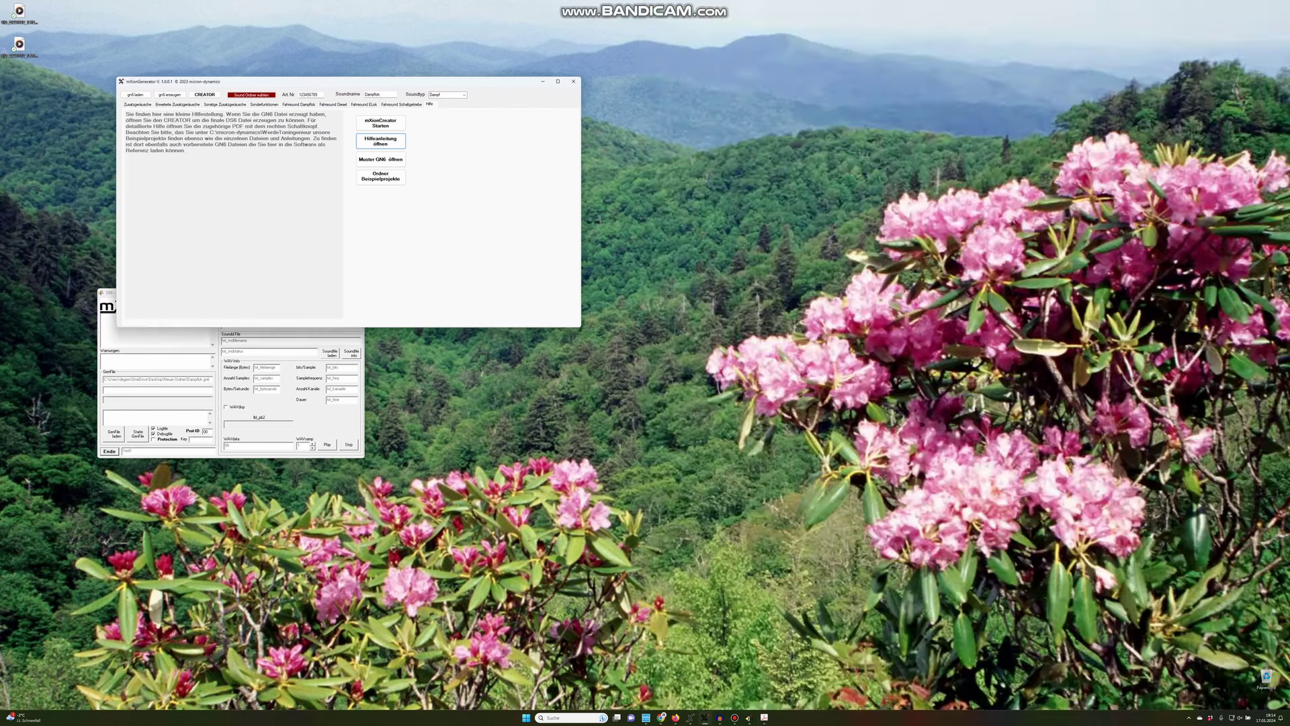
Copy the Dampflok folder from the example projects to the desktop, close the folder window and move the copy to free space
drag(349, 81, 664, 260)
click(696, 355)
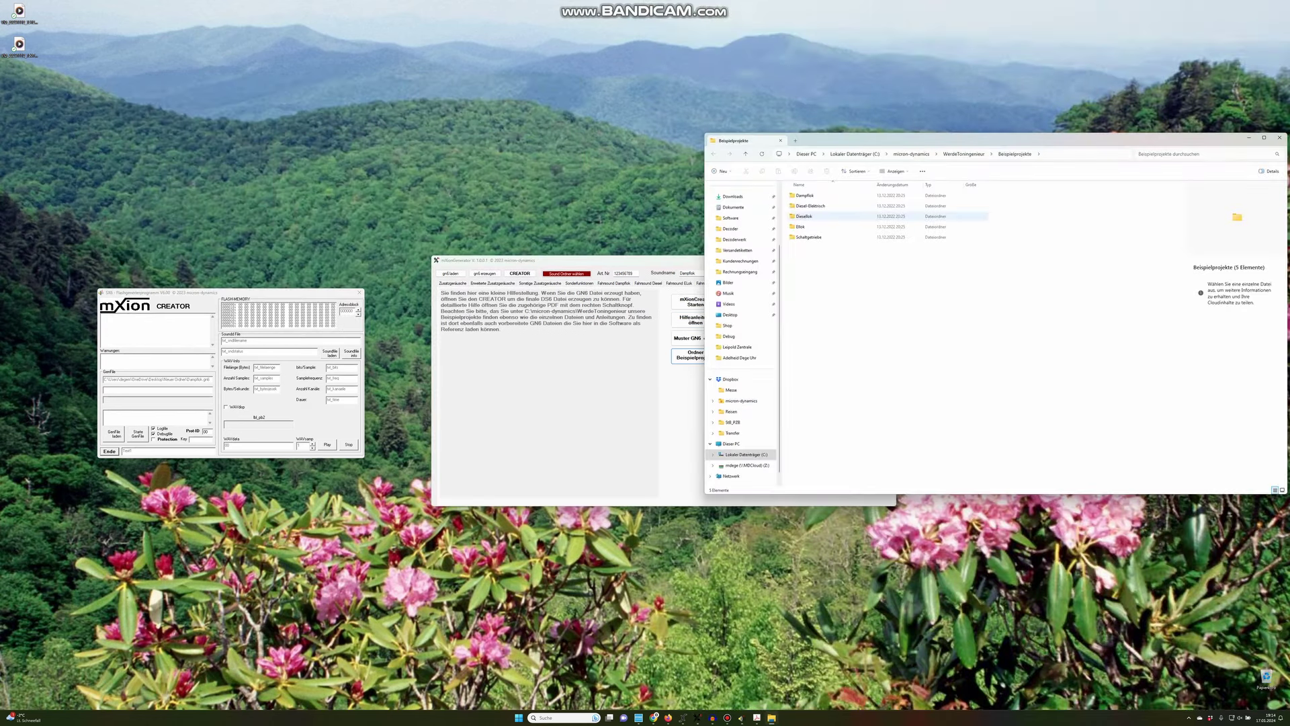
click(804, 195)
click(19, 12)
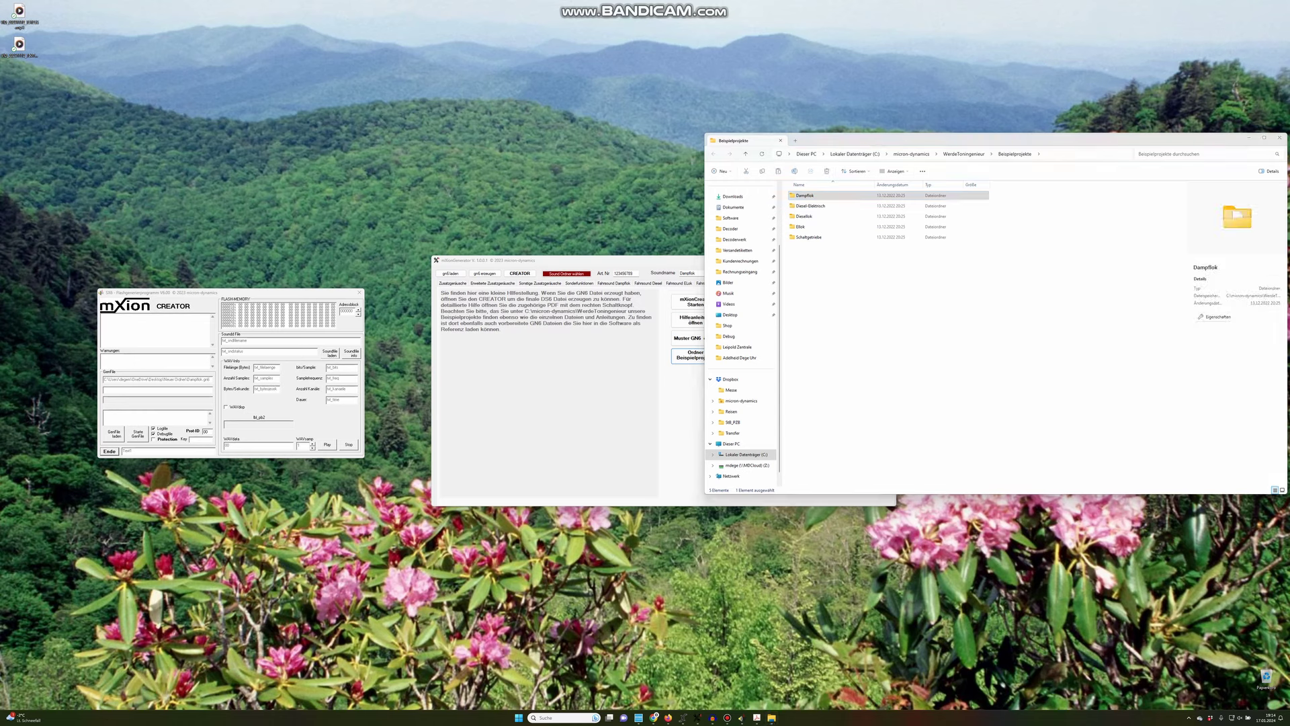
key(ctrl+v)
click(1279, 138)
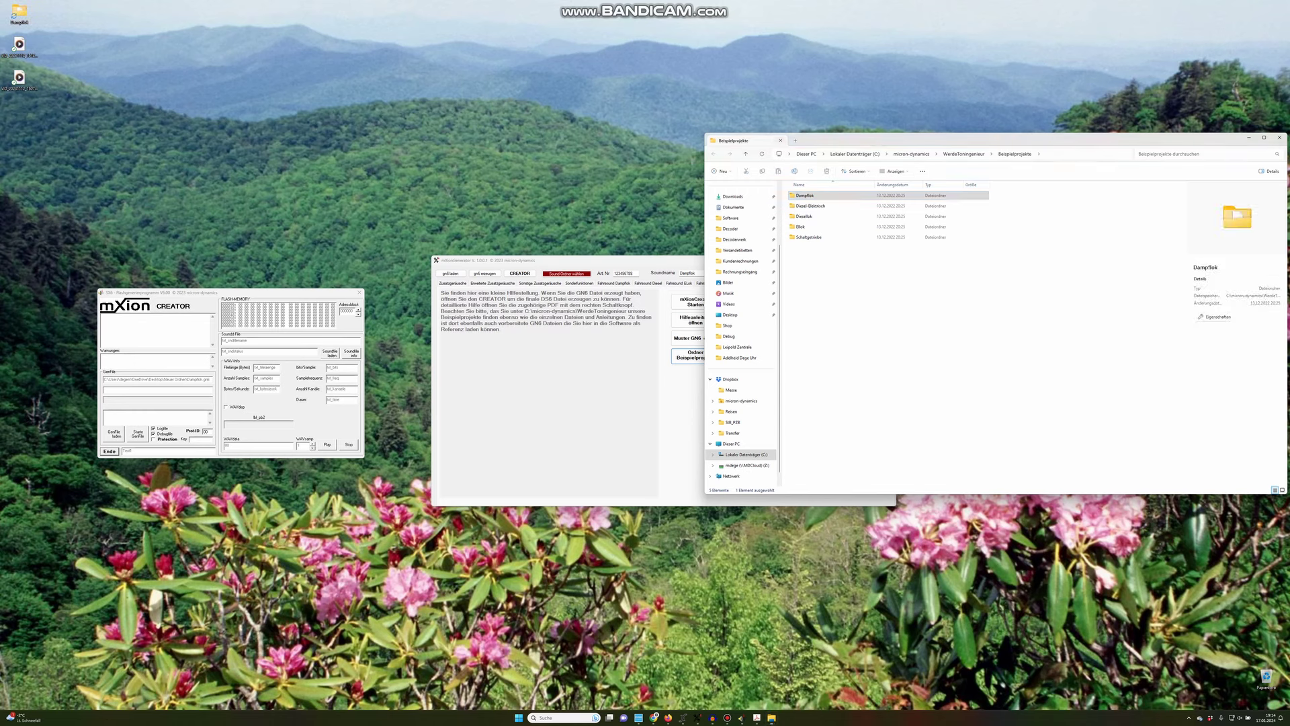
drag(19, 12, 526, 146)
Compare the drive-sound settings for Dampflok, Diesel, ELok and Schaltgetriebe, with Dampf as the sound type
click(779, 273)
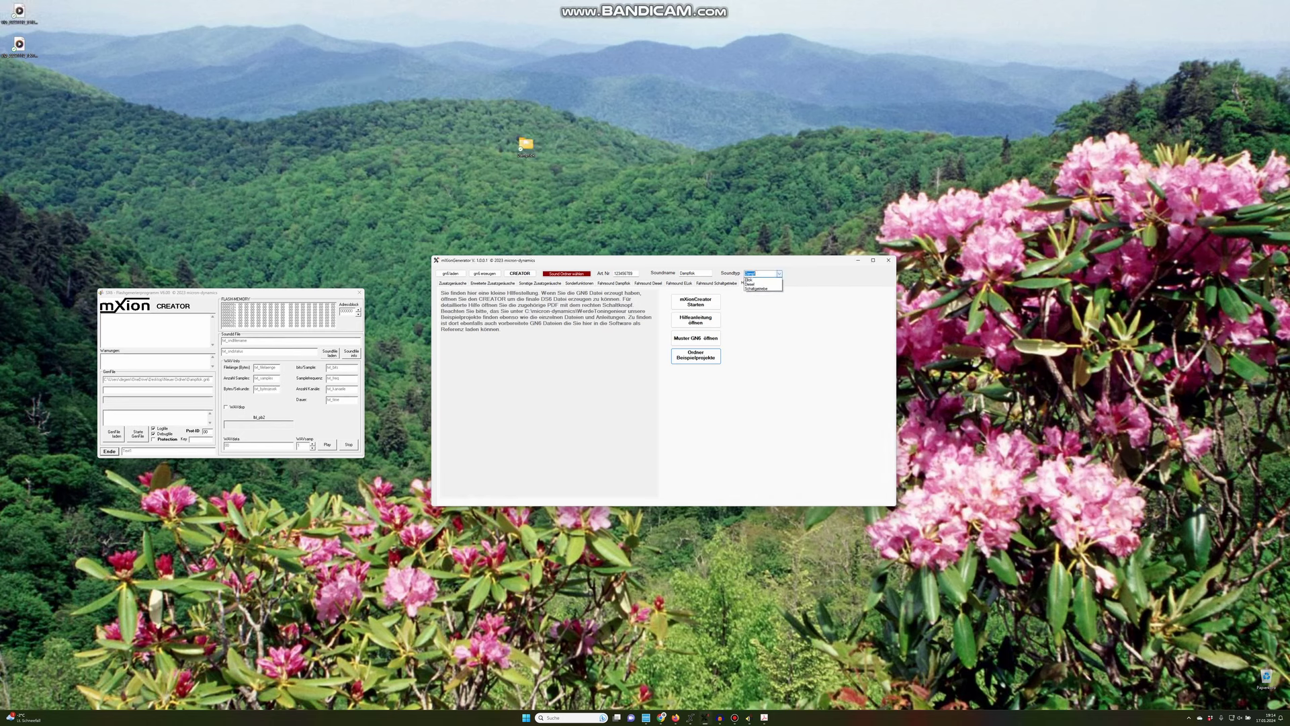
click(762, 279)
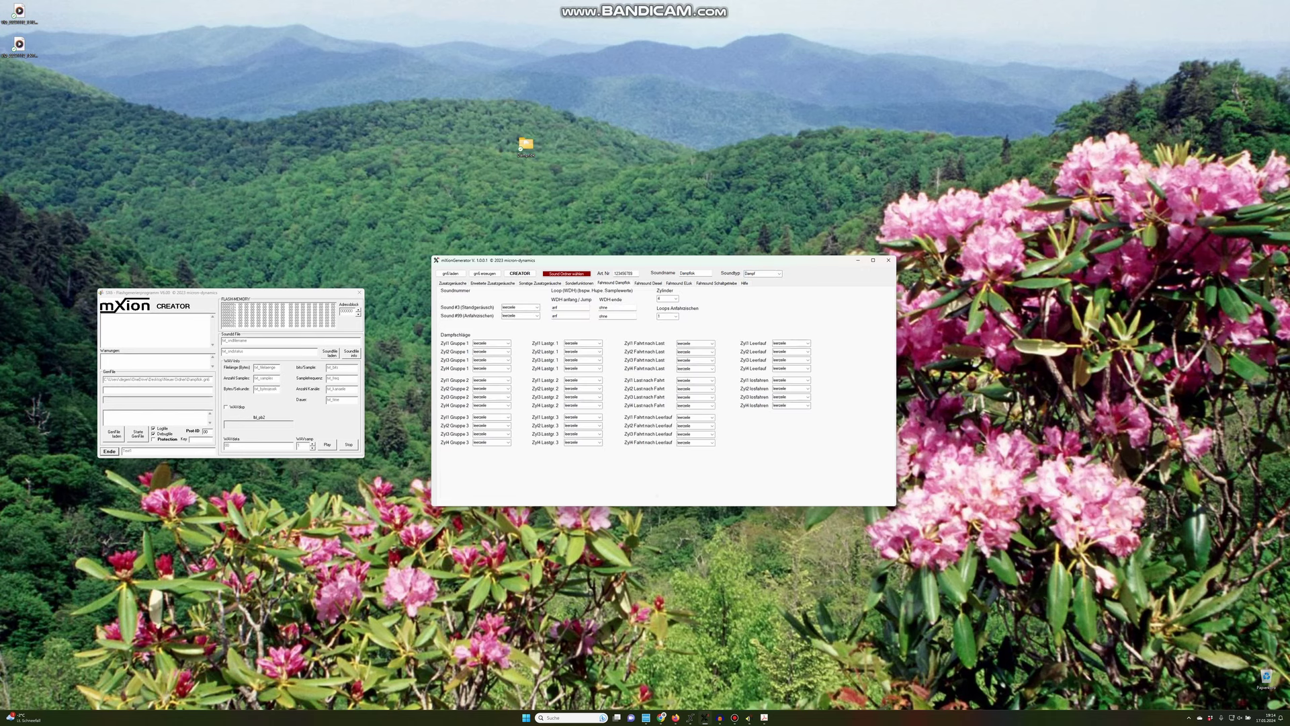
click(648, 283)
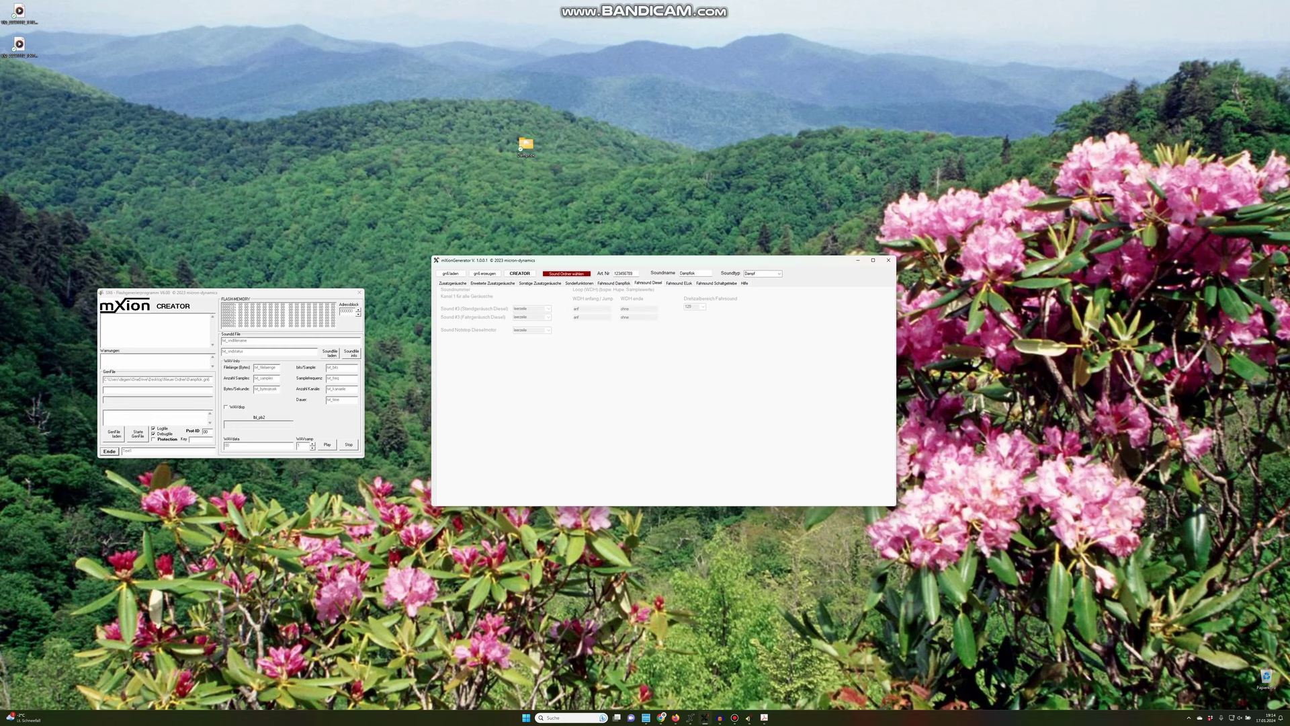
click(678, 283)
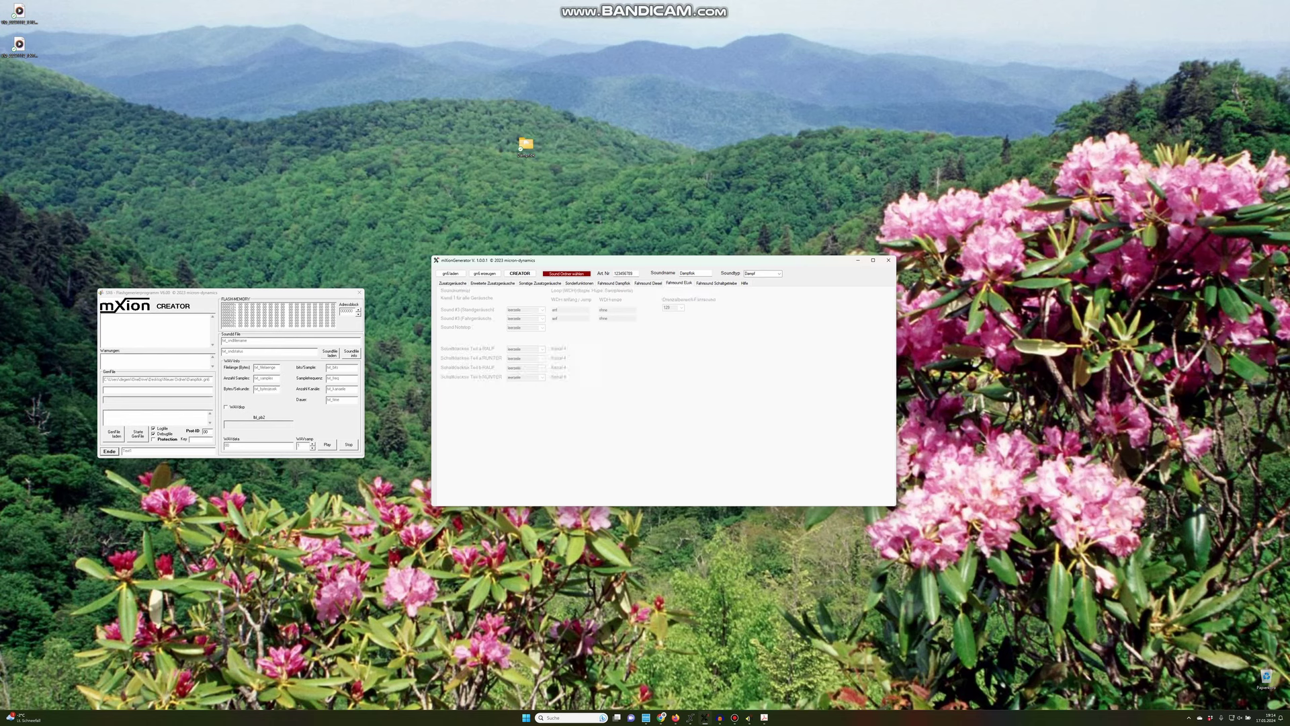
click(648, 283)
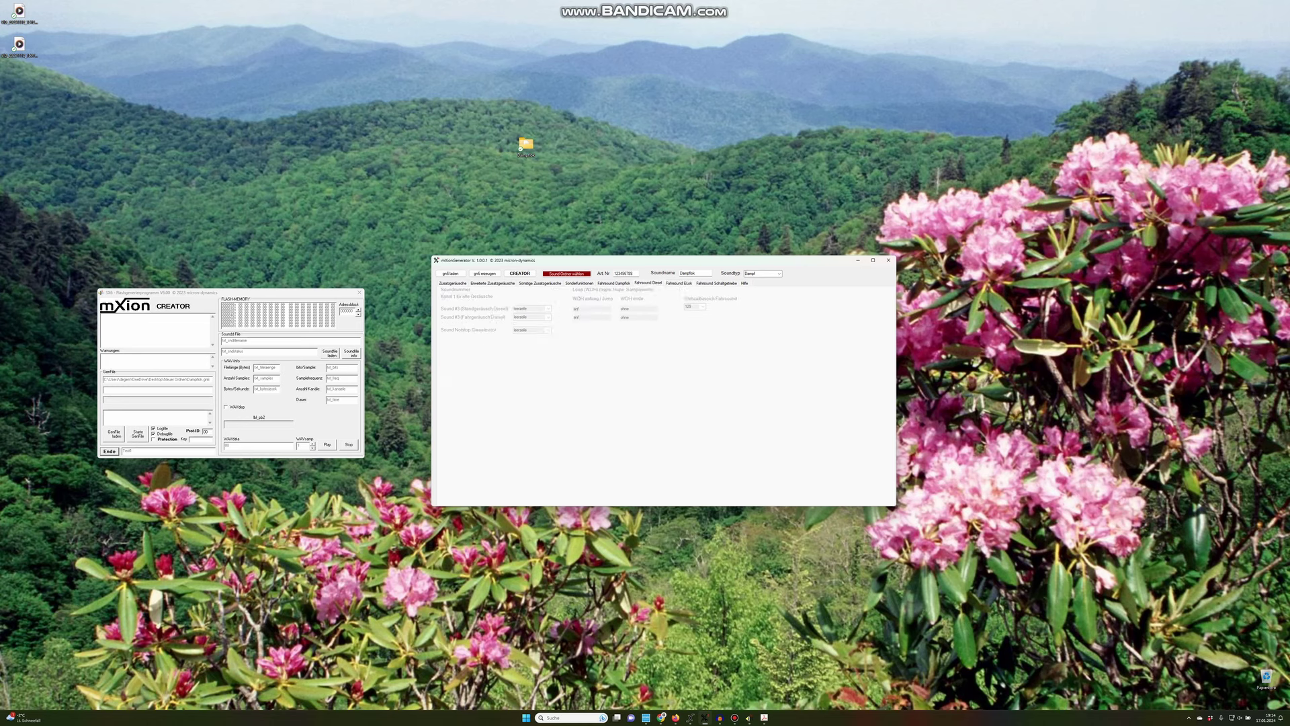
click(679, 283)
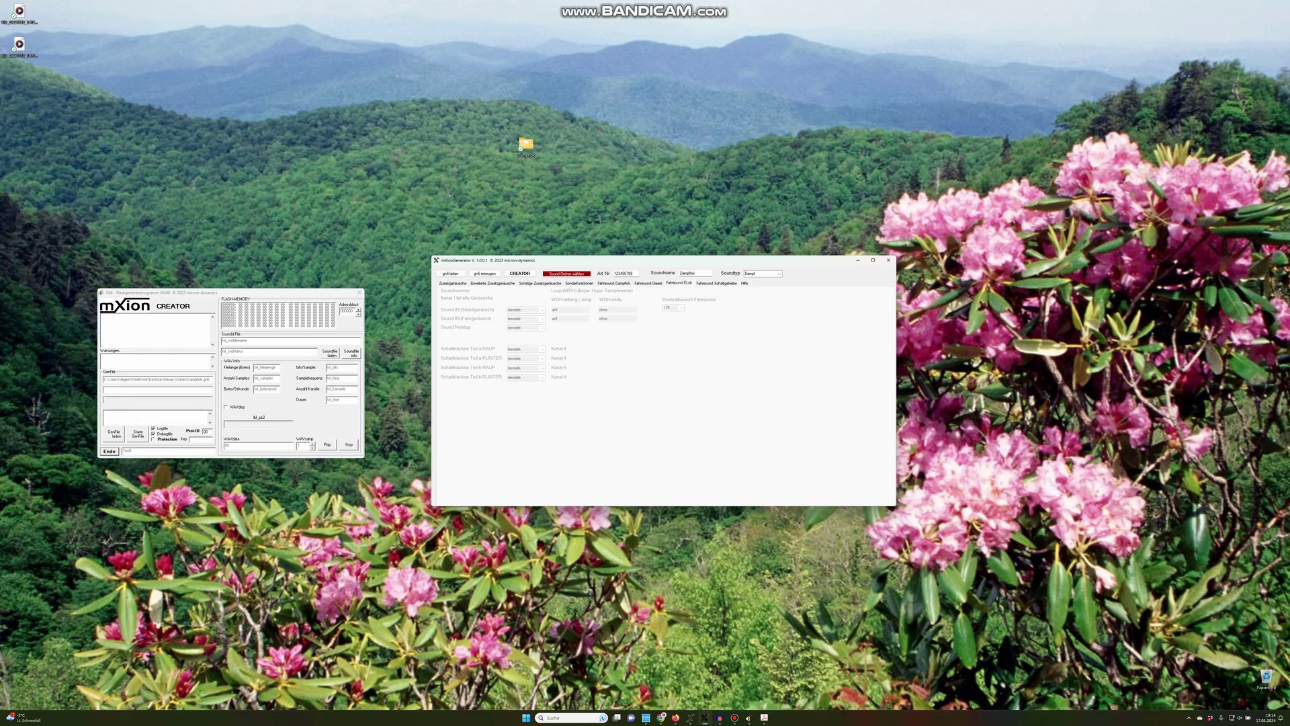
click(648, 283)
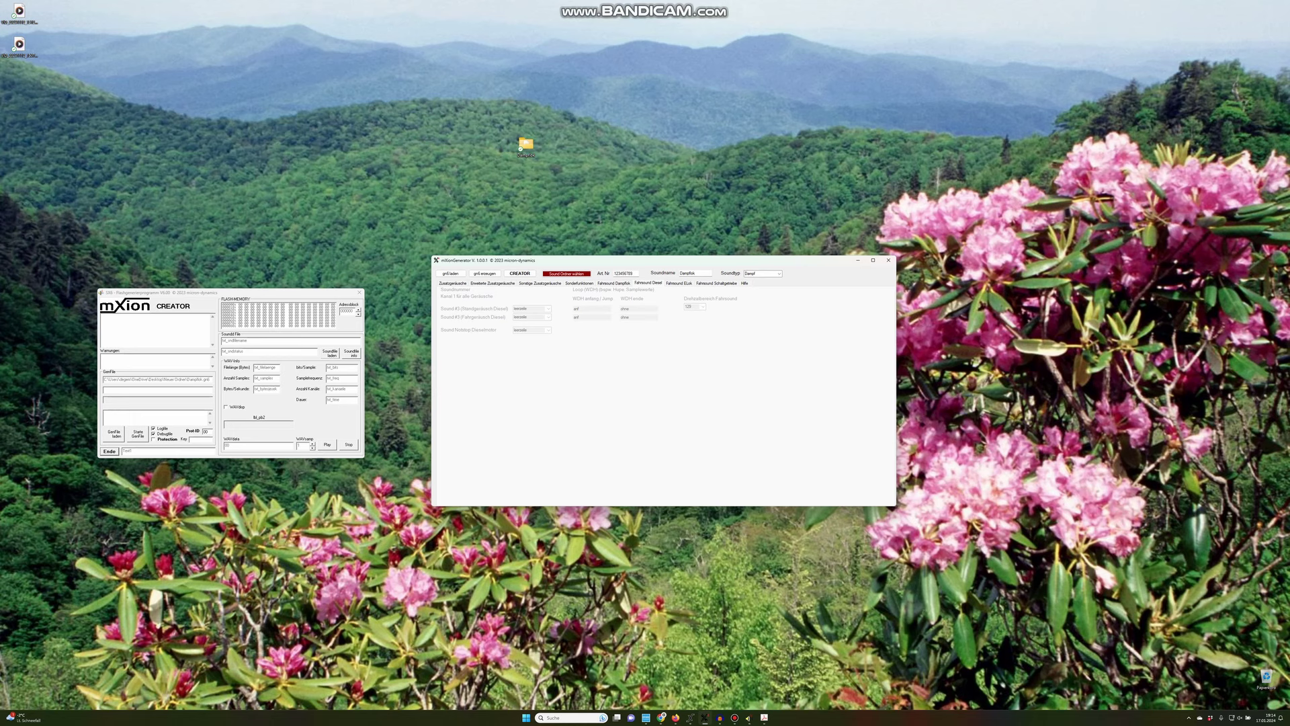
key(ctrl+Tab)
key(ctrl+Tab)
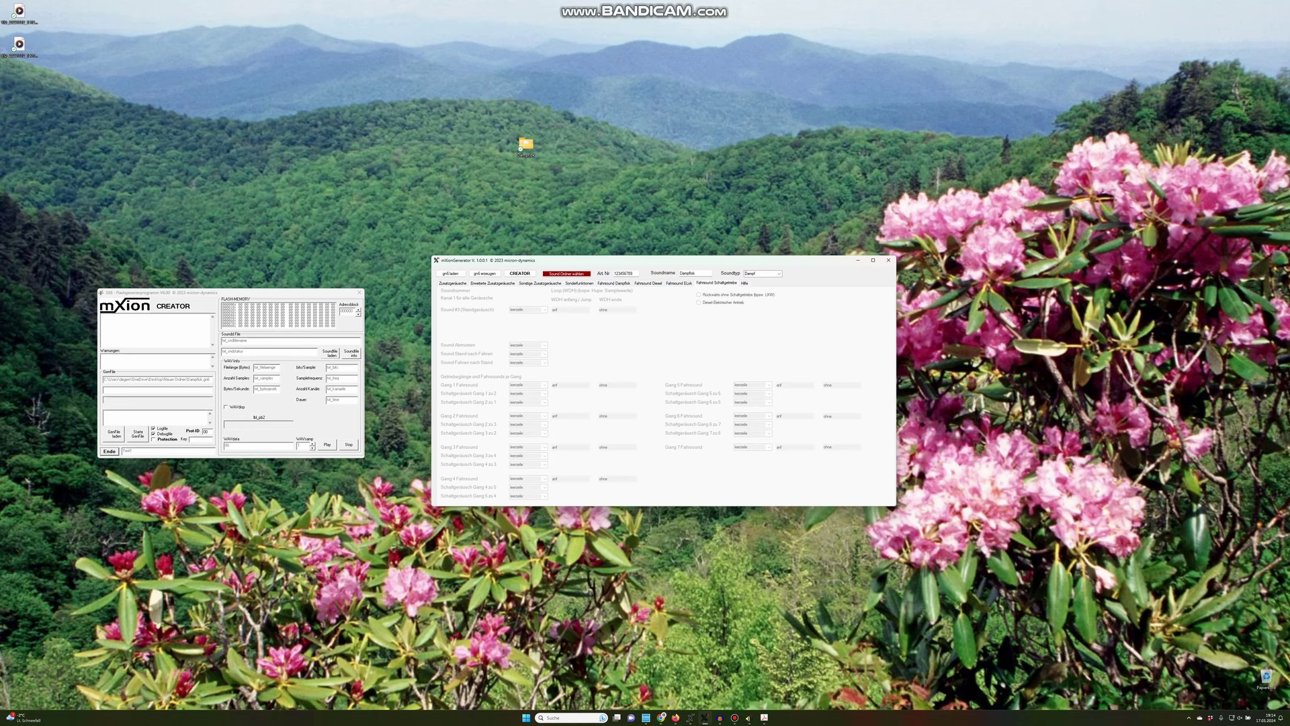
Set the sound type to Schaltgetriebe and inspect the file choices for the gear 4 drive sound
key(Down)
key(Down)
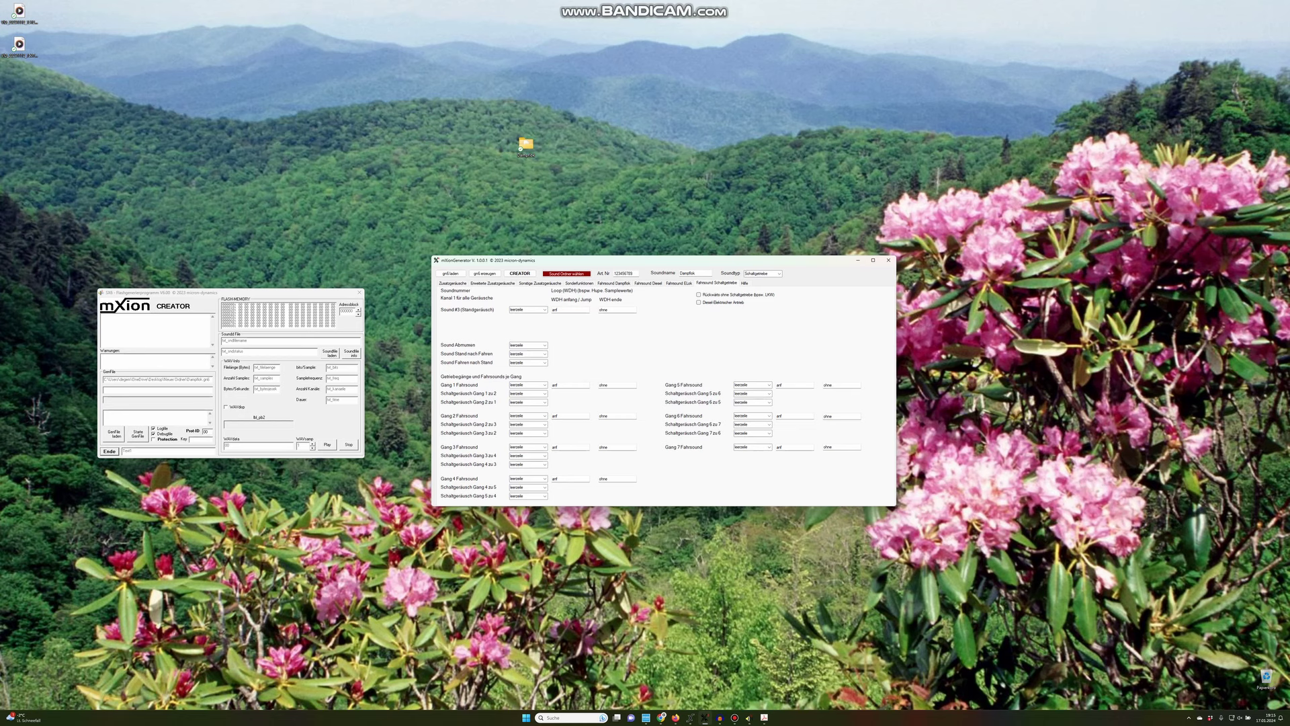
click(545, 478)
click(545, 479)
click(545, 478)
Set the sound type to Diesel and inspect the available speed range values for the drive sound
click(762, 273)
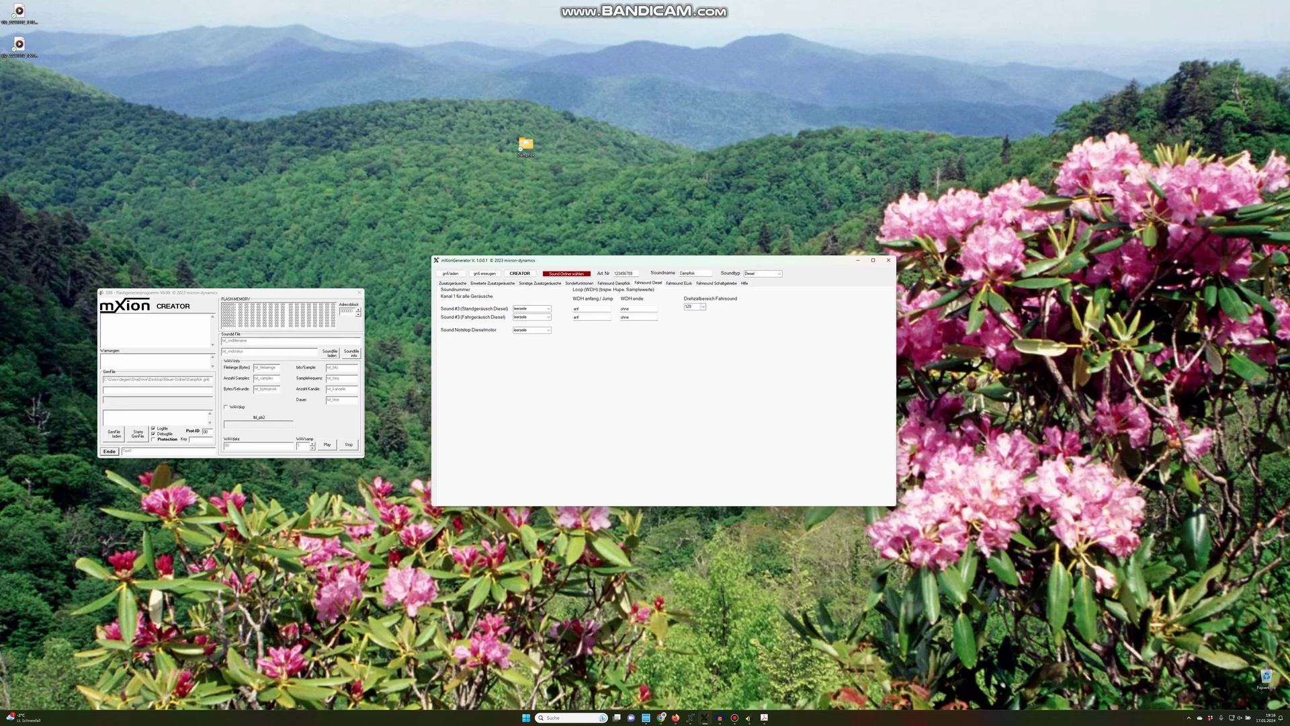
click(702, 306)
click(703, 307)
click(702, 307)
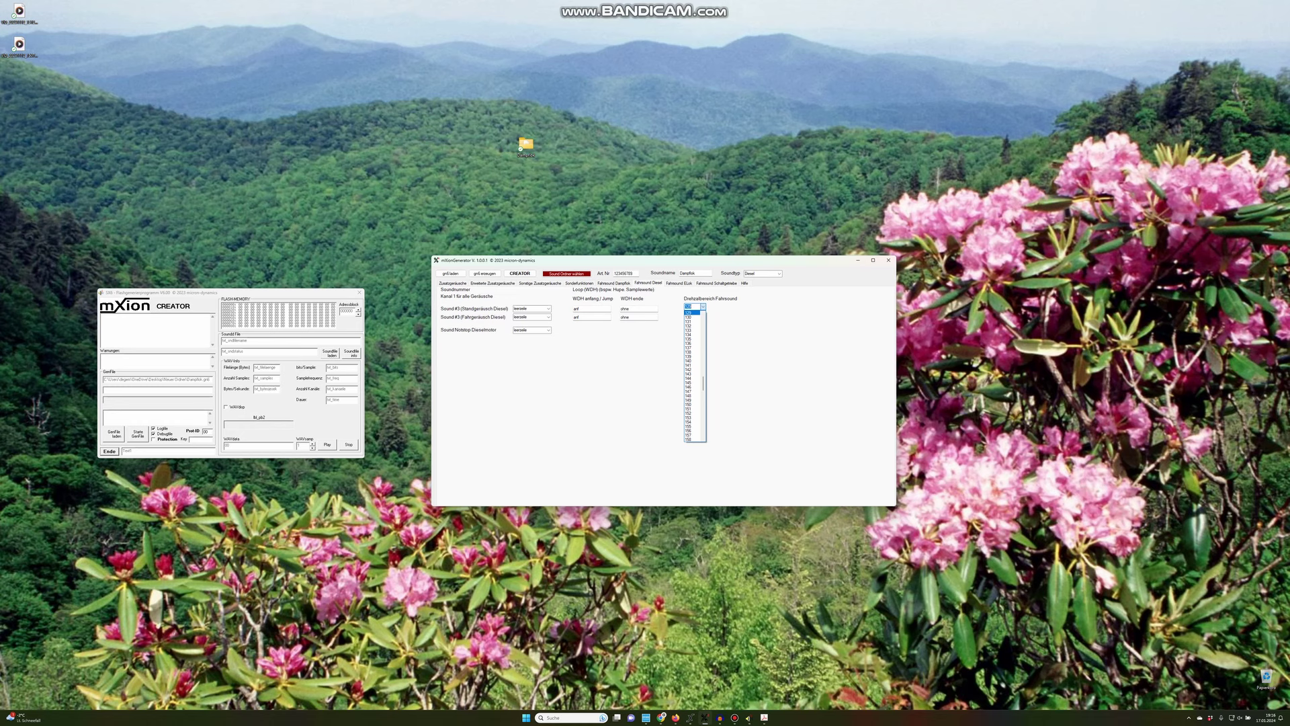
click(702, 307)
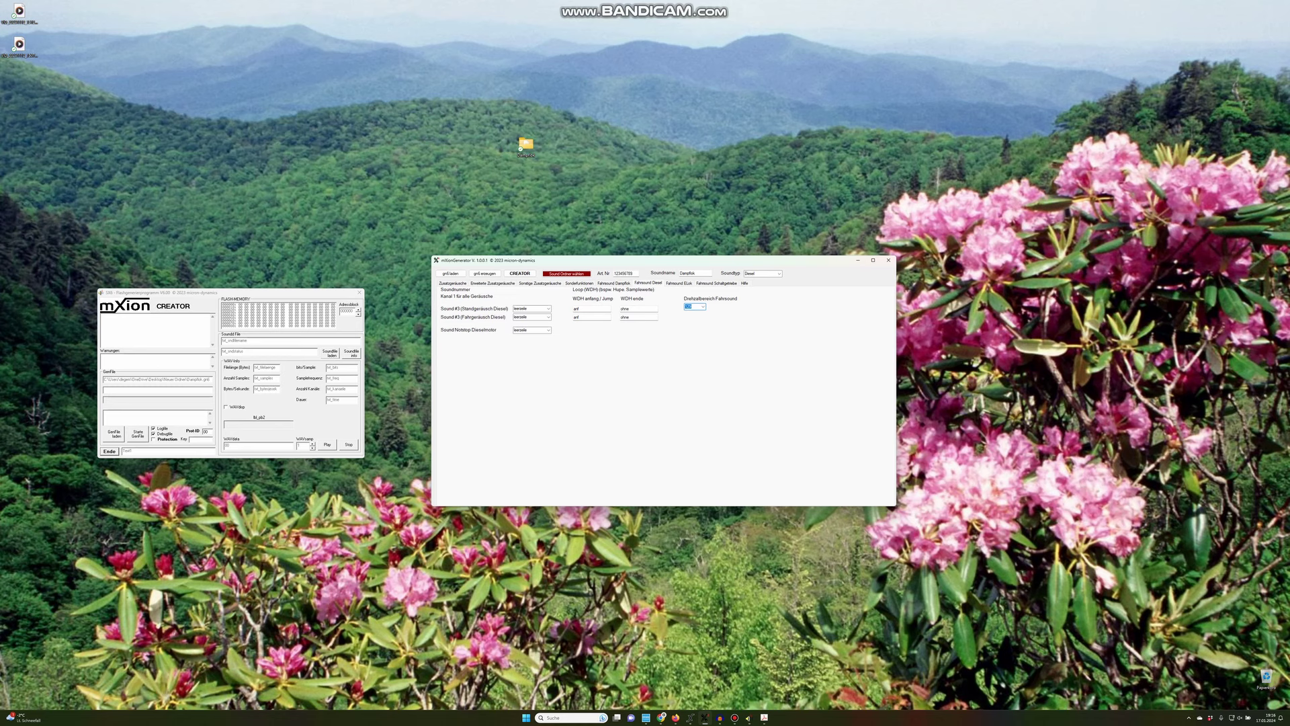
Set the sound type to Elok and show the ELok drive-sound settings
click(778, 273)
click(761, 293)
click(678, 282)
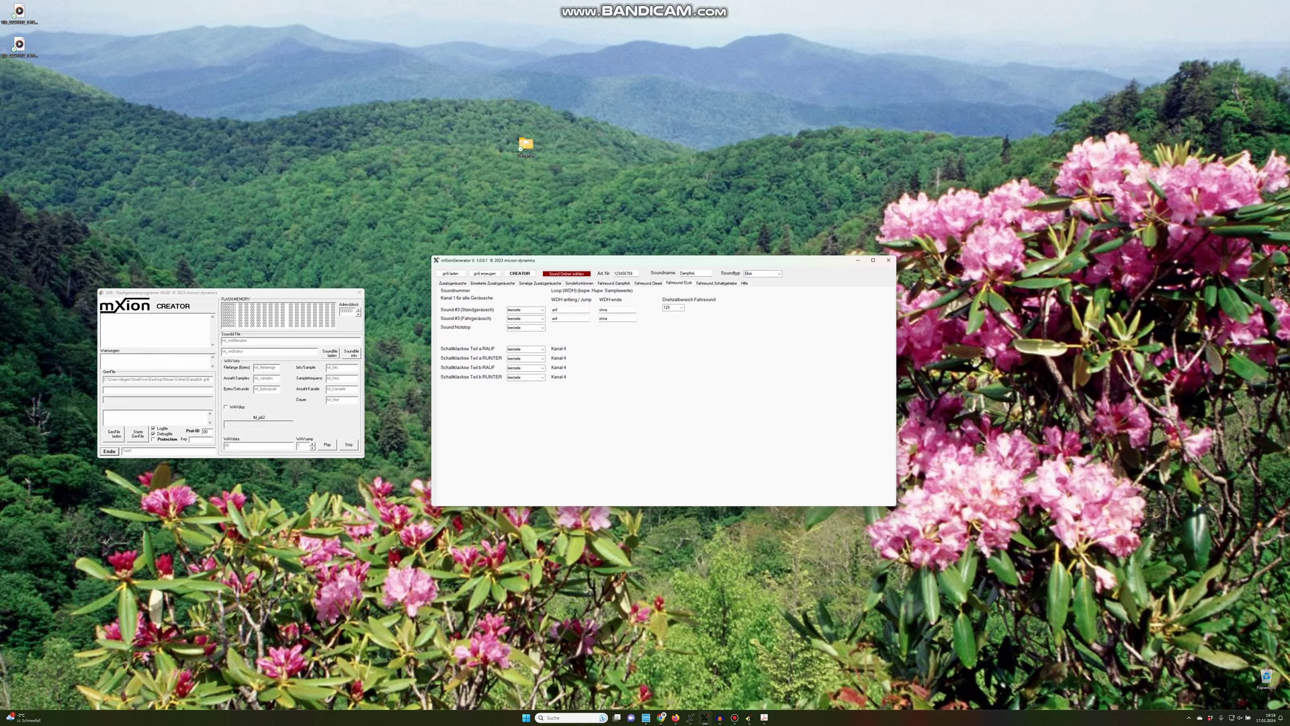
click(760, 274)
click(779, 274)
click(759, 282)
Open the example projects folder from the help section and open Dieselelektrisch.gn6 from the Diesel-Elektrisch project
click(744, 283)
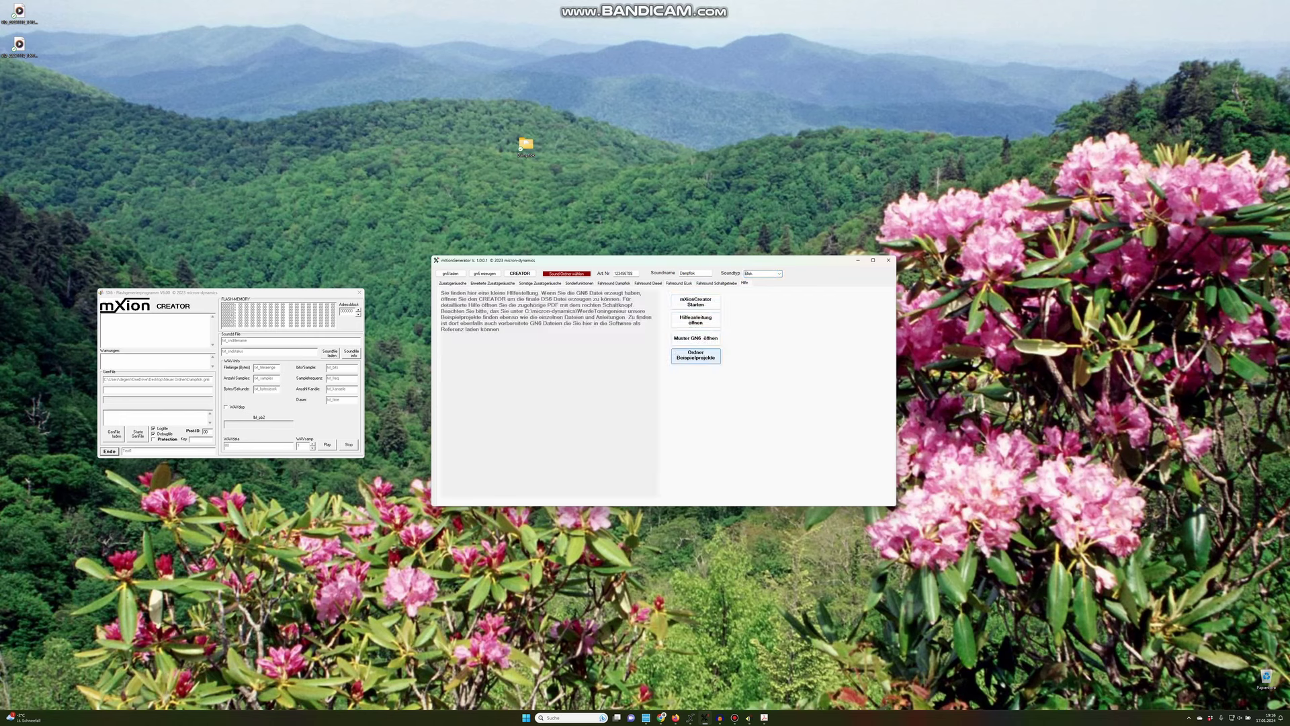
click(695, 355)
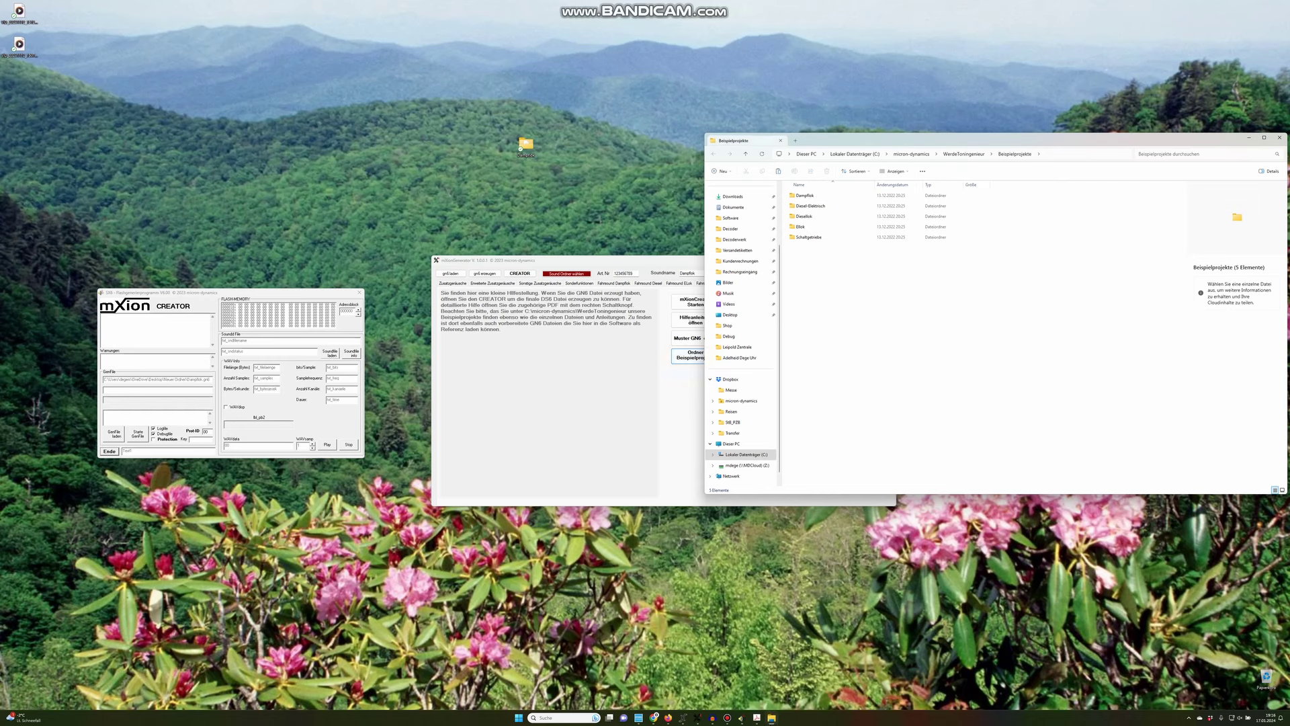
double_click(810, 206)
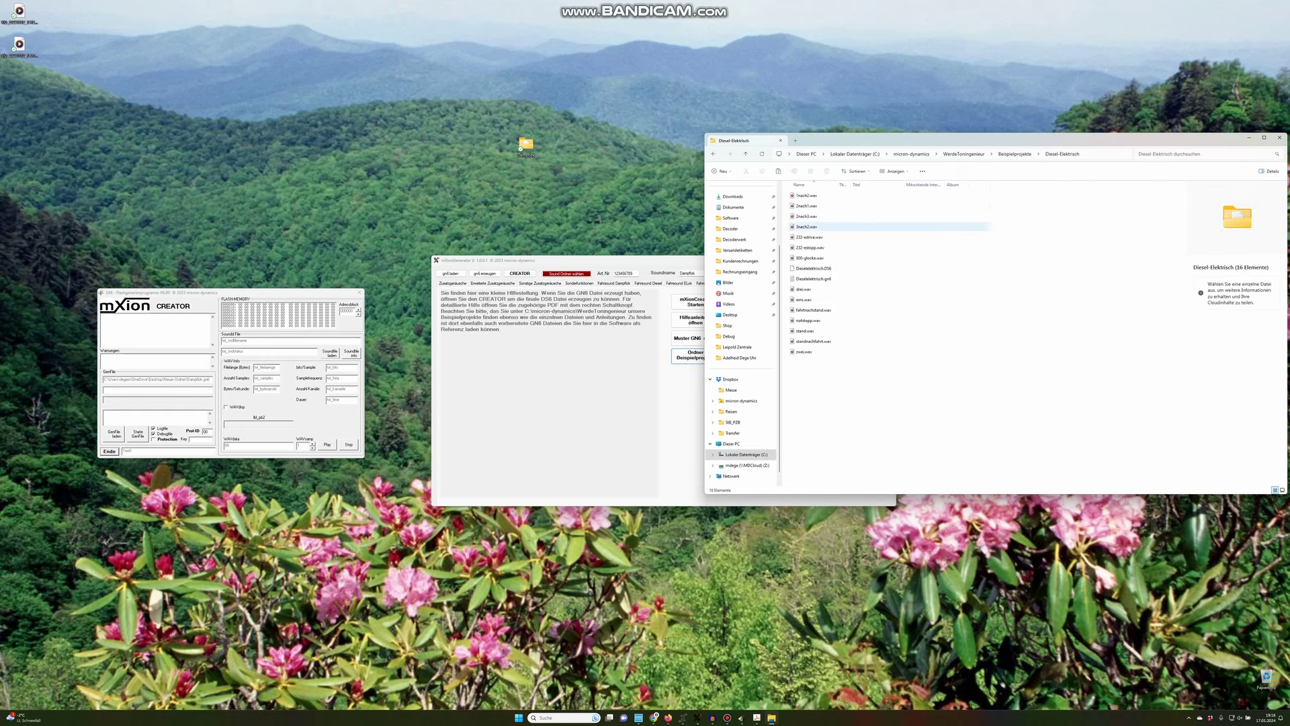
double_click(813, 278)
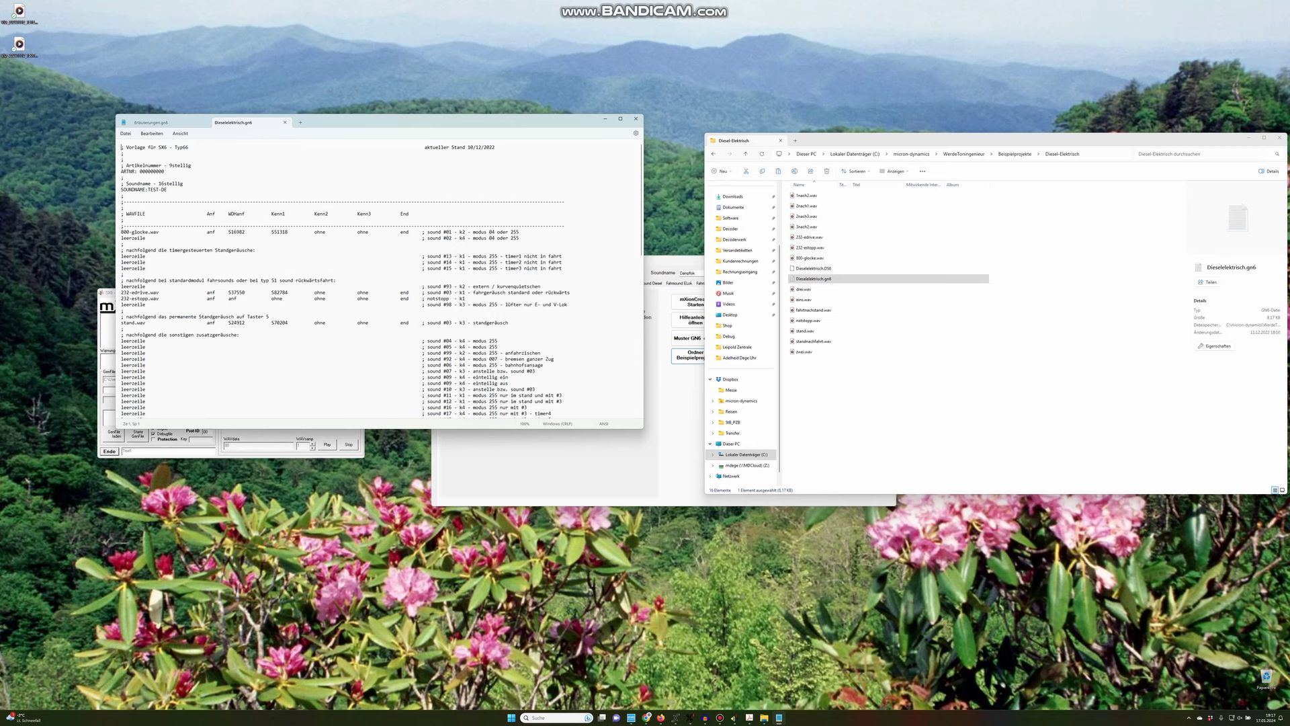
Close the open example files and the Diesel-Elektrisch project folder
key(ctrl+w)
key(ctrl+w)
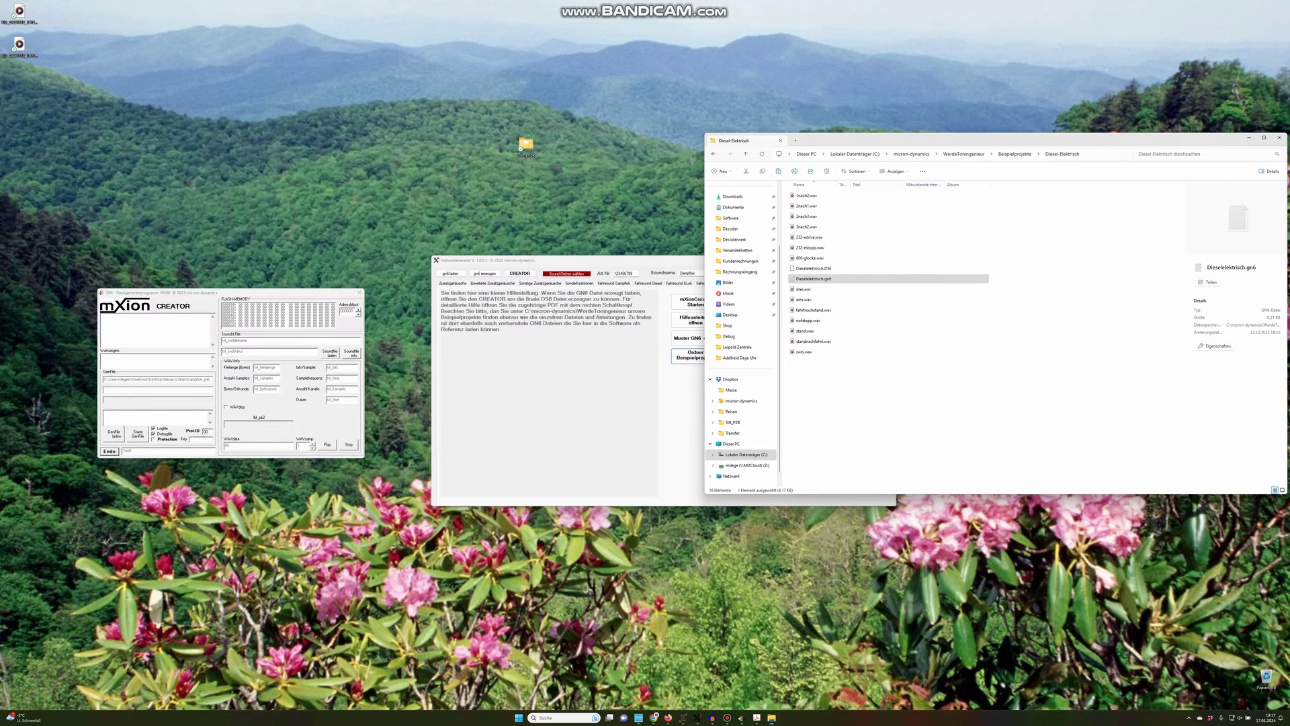
key(ctrl+w)
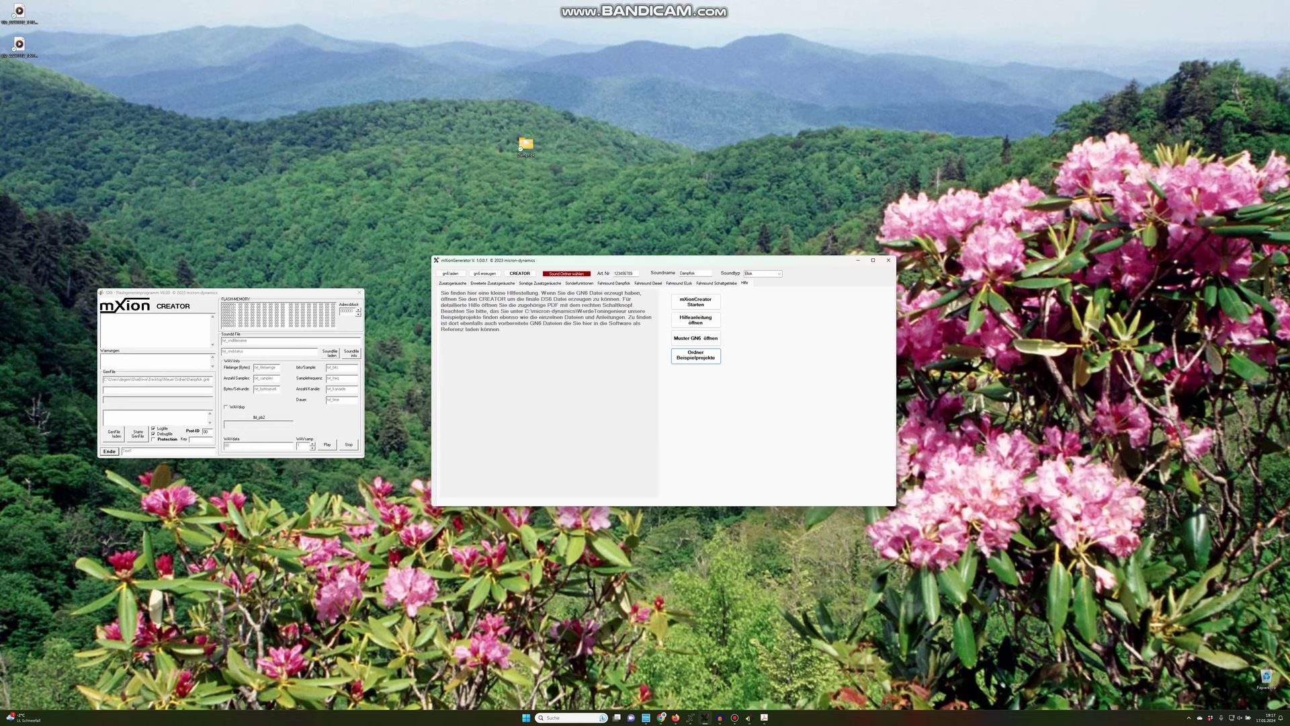
Set the sound type to Diesel and inspect the file choices for the diesel standing and driving sounds
click(648, 283)
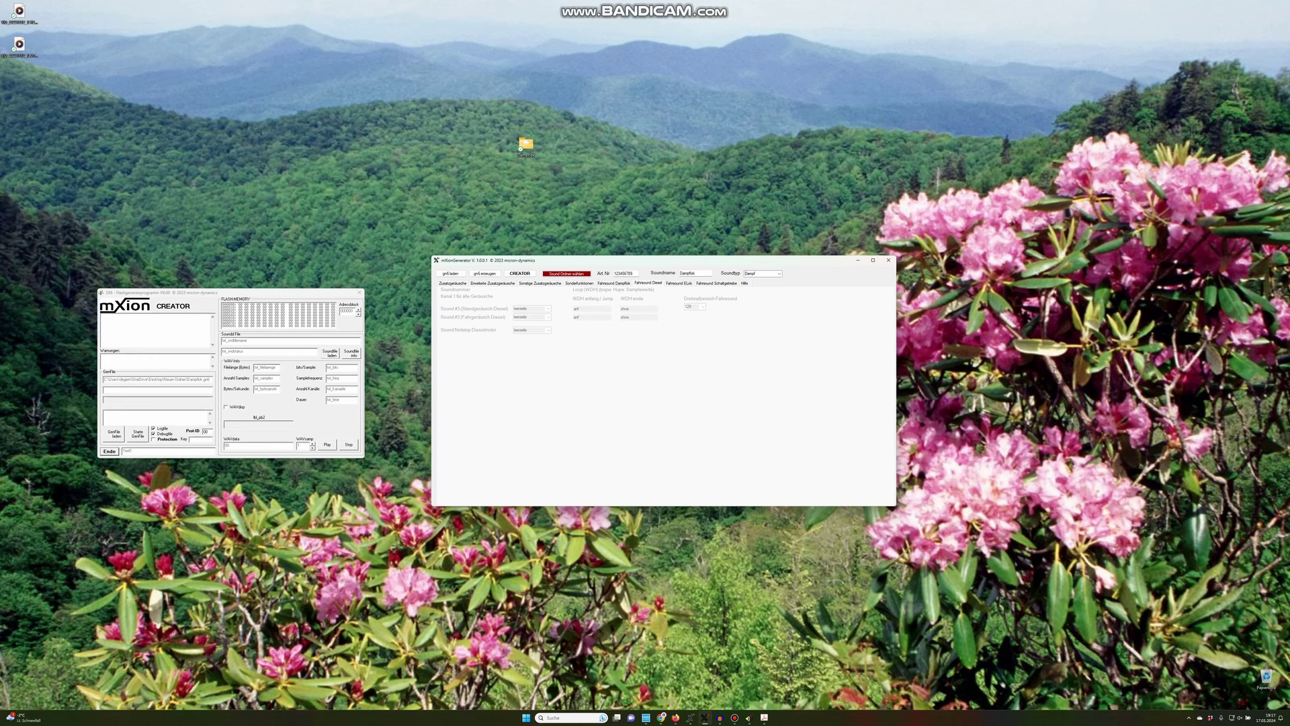
key(Up)
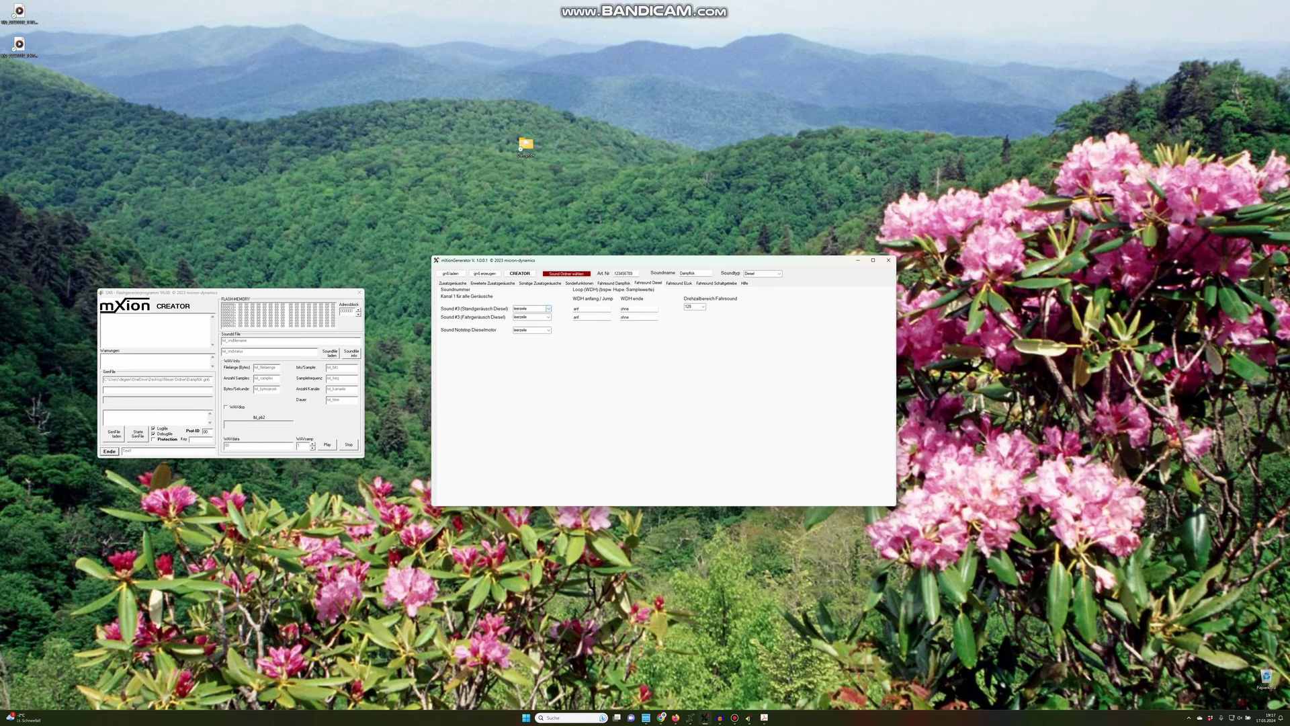
click(548, 308)
click(549, 308)
click(548, 317)
click(549, 317)
Set the sound type to Dampf and inspect the available cylinder counts for the steam drive sound
click(762, 274)
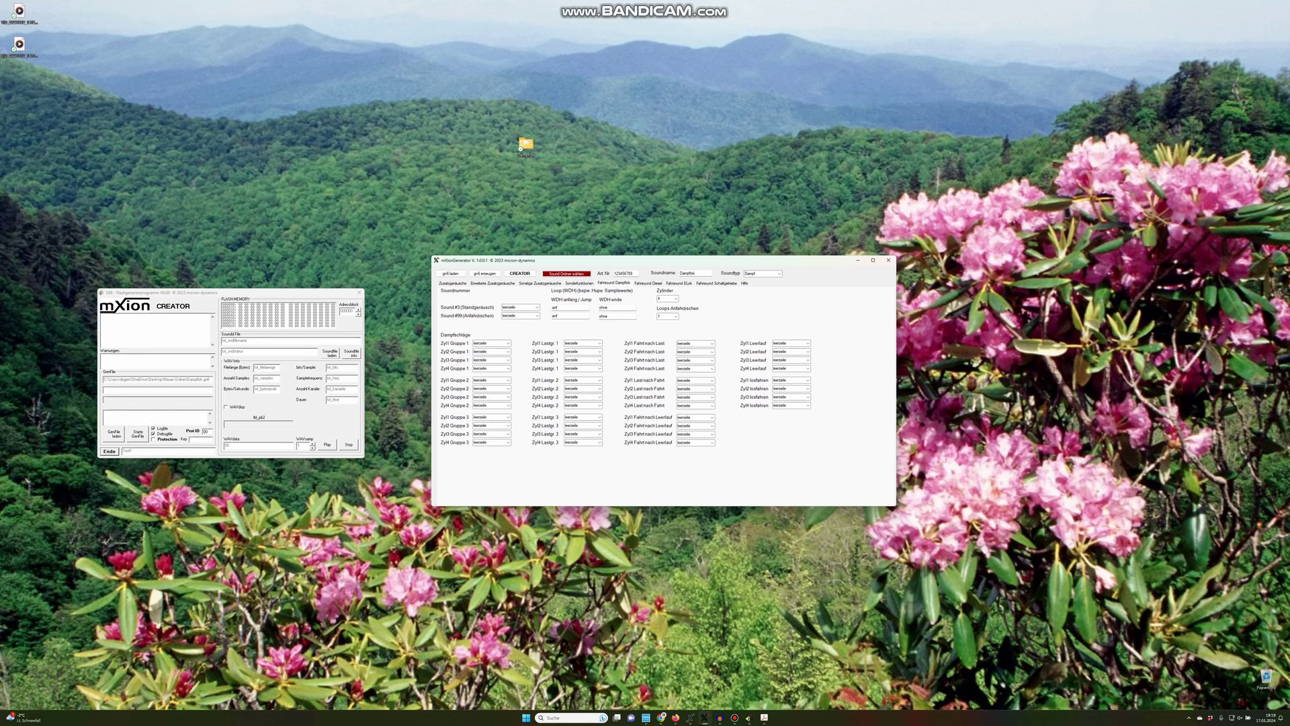
click(675, 299)
click(675, 299)
click(675, 299)
click(668, 304)
Inspect the available loop counts for the Anfahrzischen of the steam drive sound
click(675, 316)
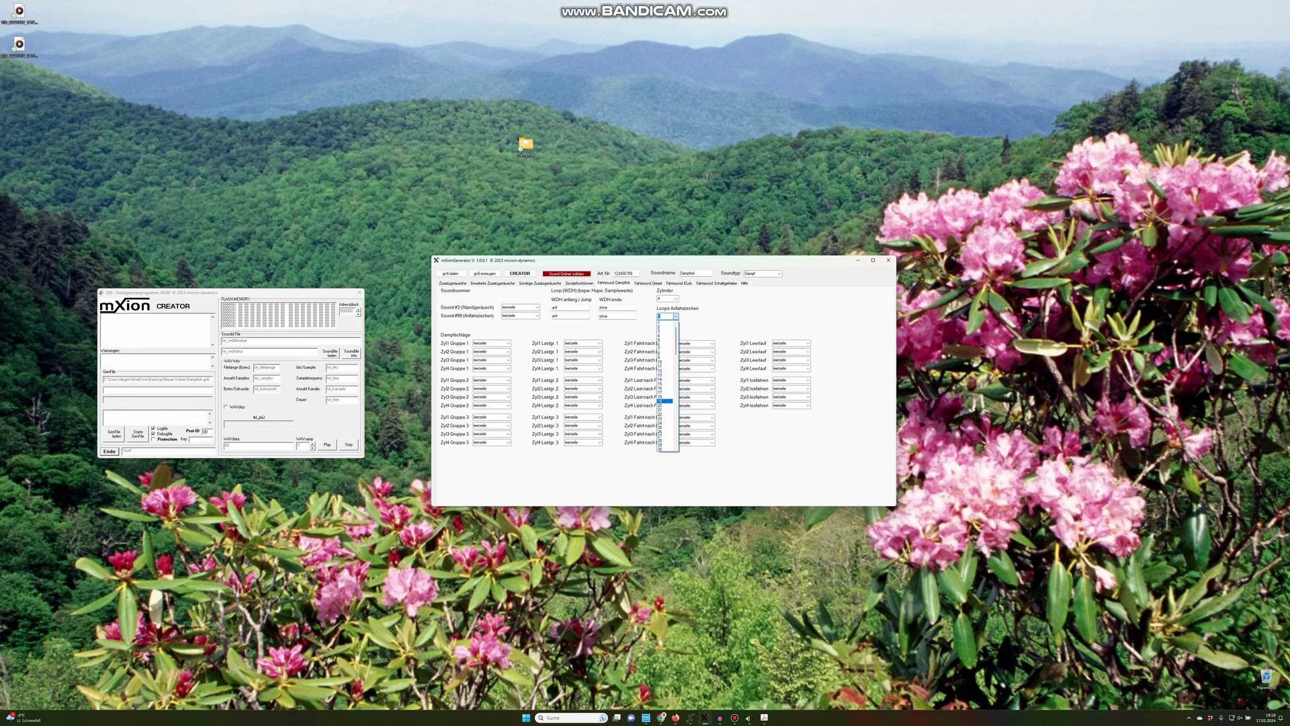
click(675, 315)
click(675, 316)
scroll(665, 330, down, 7)
scroll(668, 386, up, 8)
key(Escape)
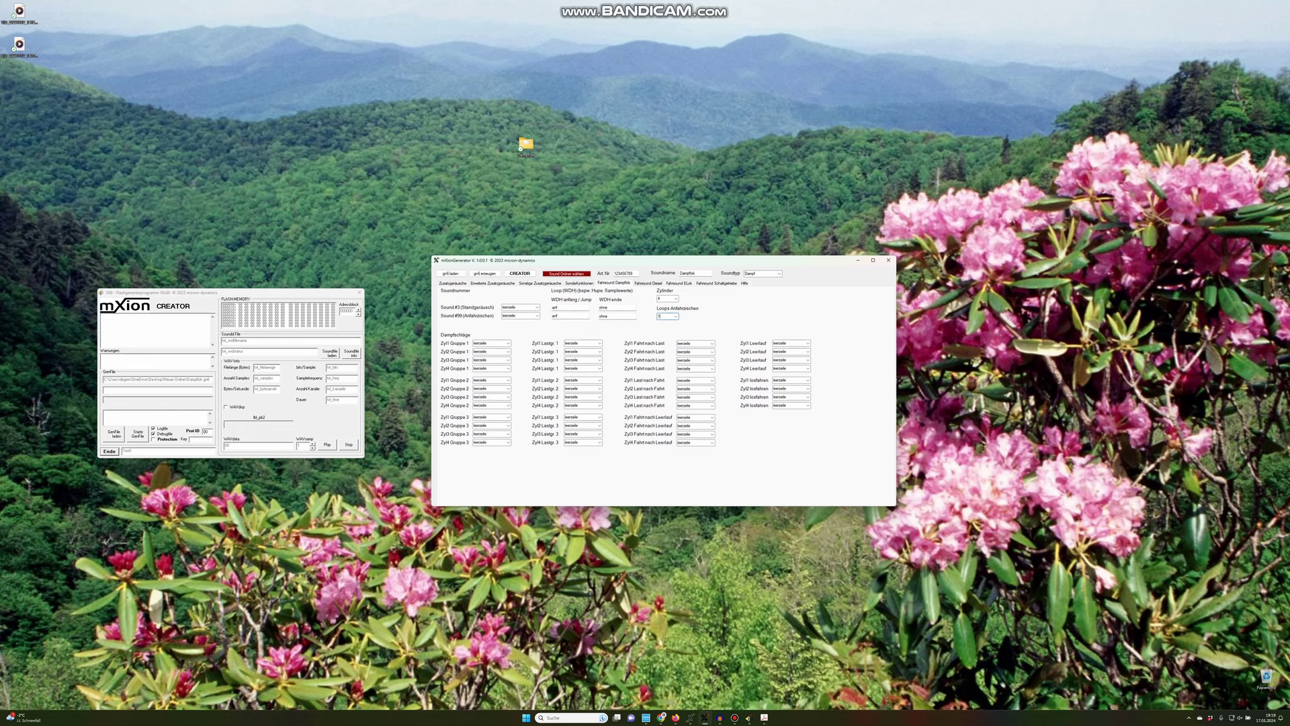
View the Sonderfunktionen settings and the Zusatzgeräusche list, checking the two-part entry for Sound #9
click(579, 283)
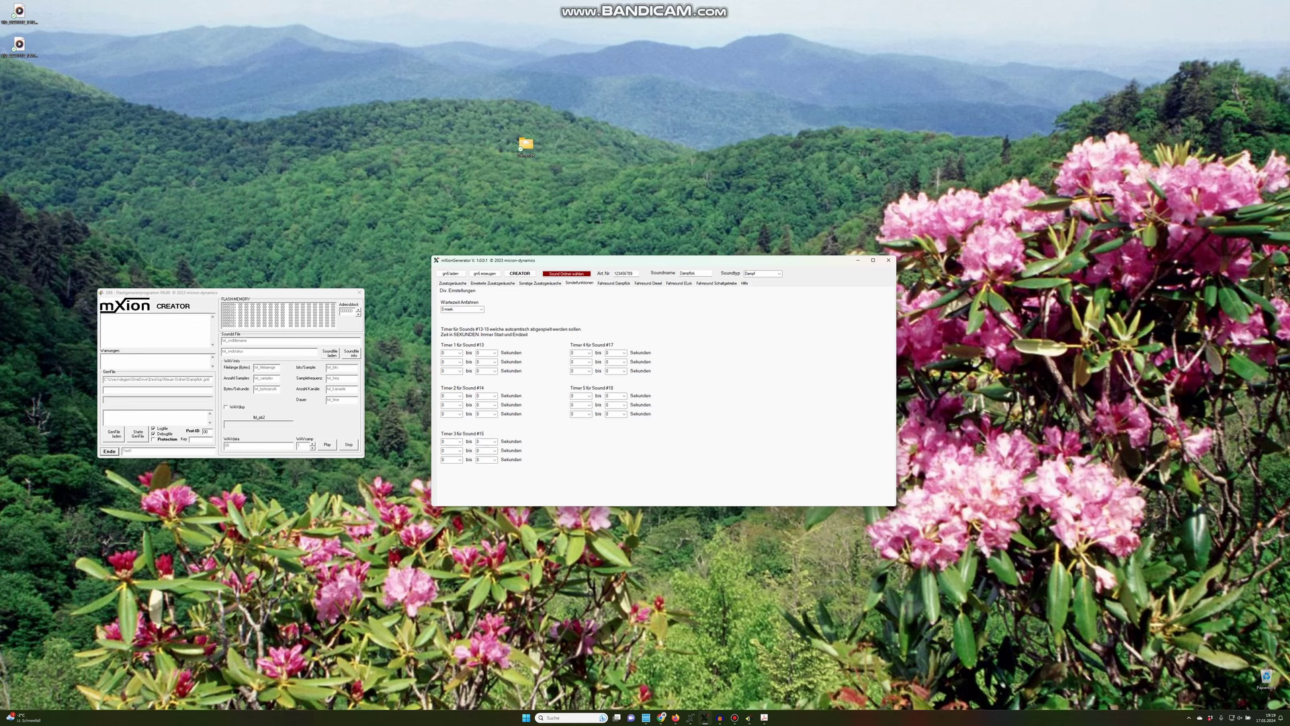
click(452, 282)
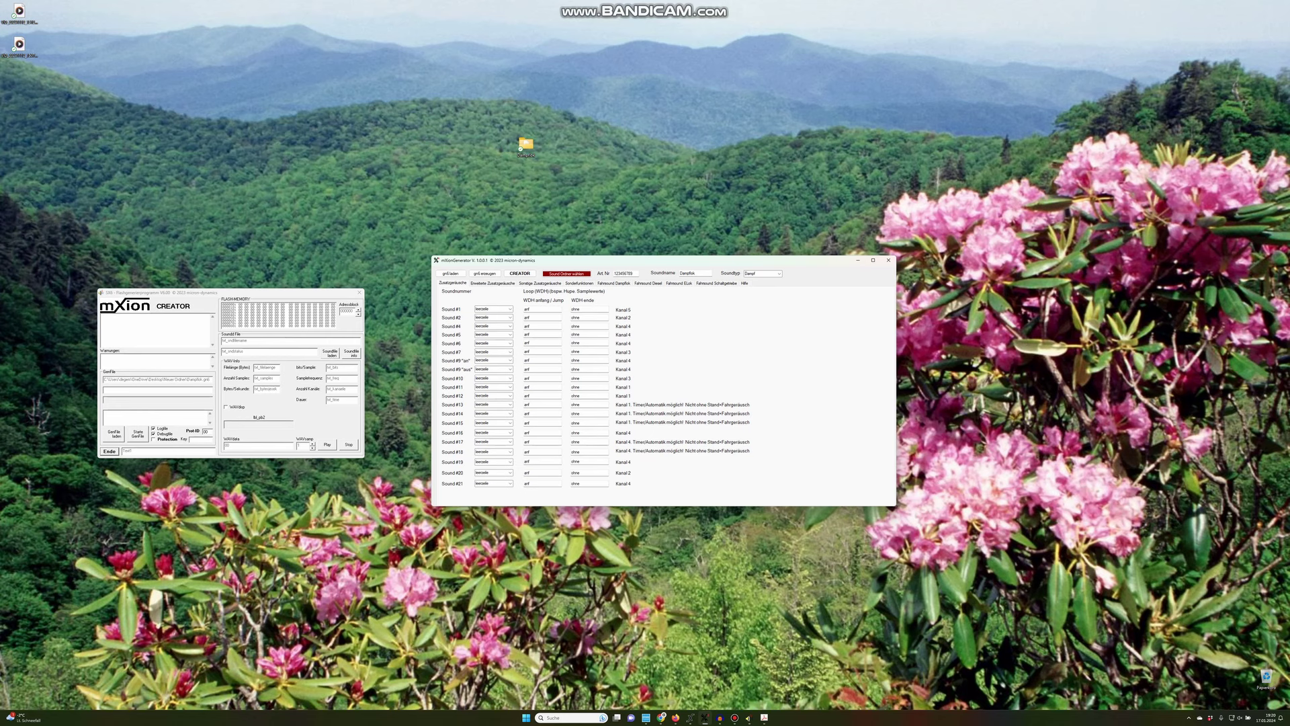
click(483, 360)
key(Tab)
Look through the Erweiterte Zusatzgeräusche entries from Sound #22 onward, comparing them with the steam drive-sound settings
click(492, 283)
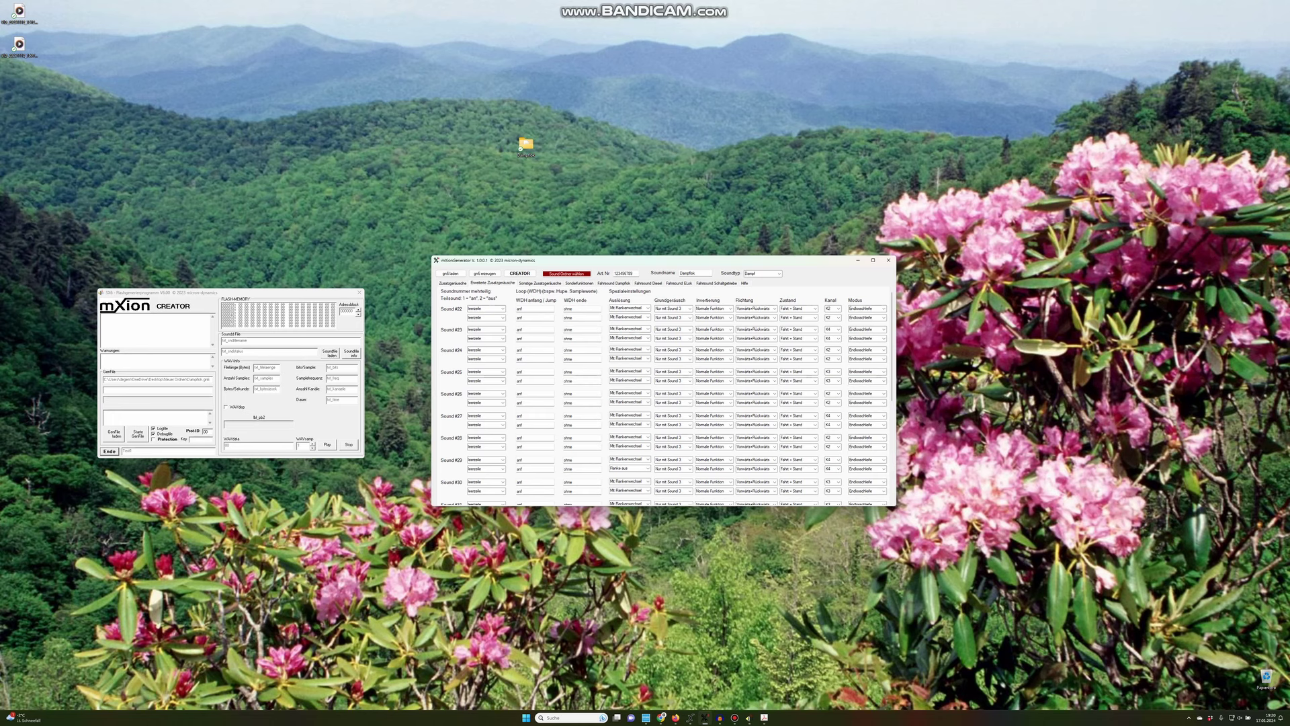
scroll(664, 397, down, 1)
scroll(663, 398, up, 1)
scroll(663, 395, down, 3)
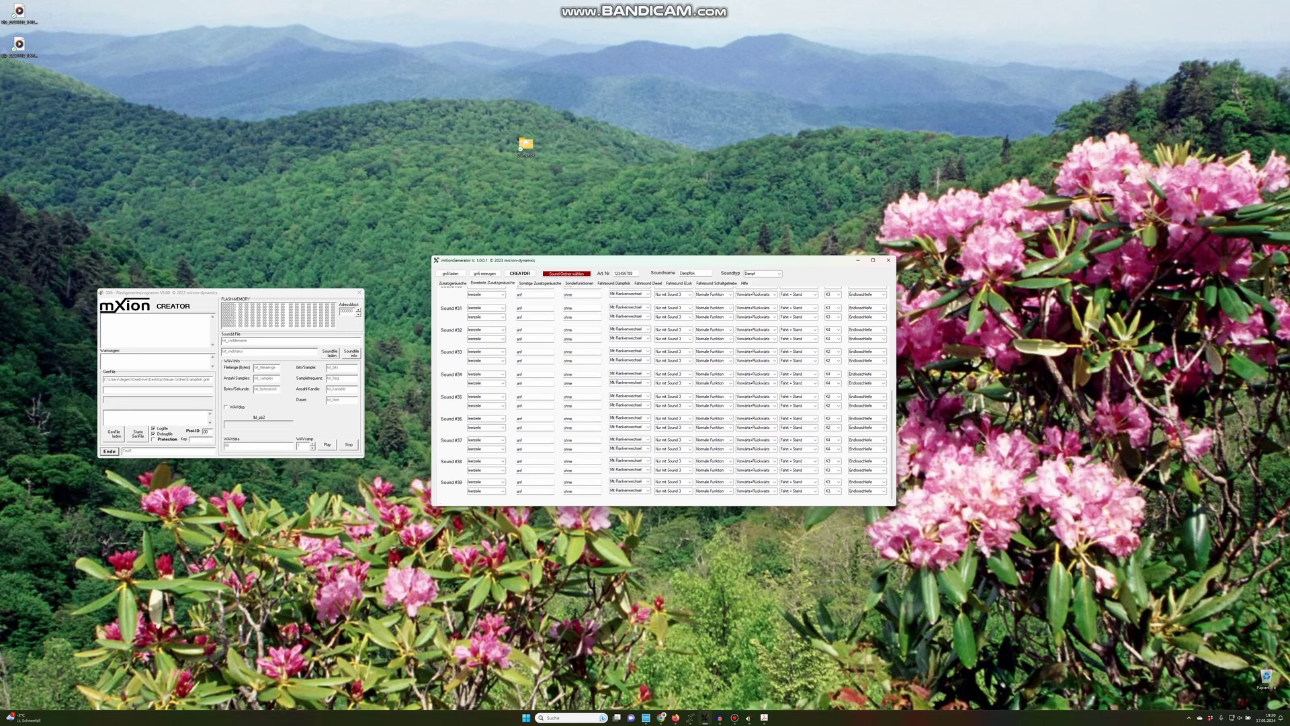
click(614, 283)
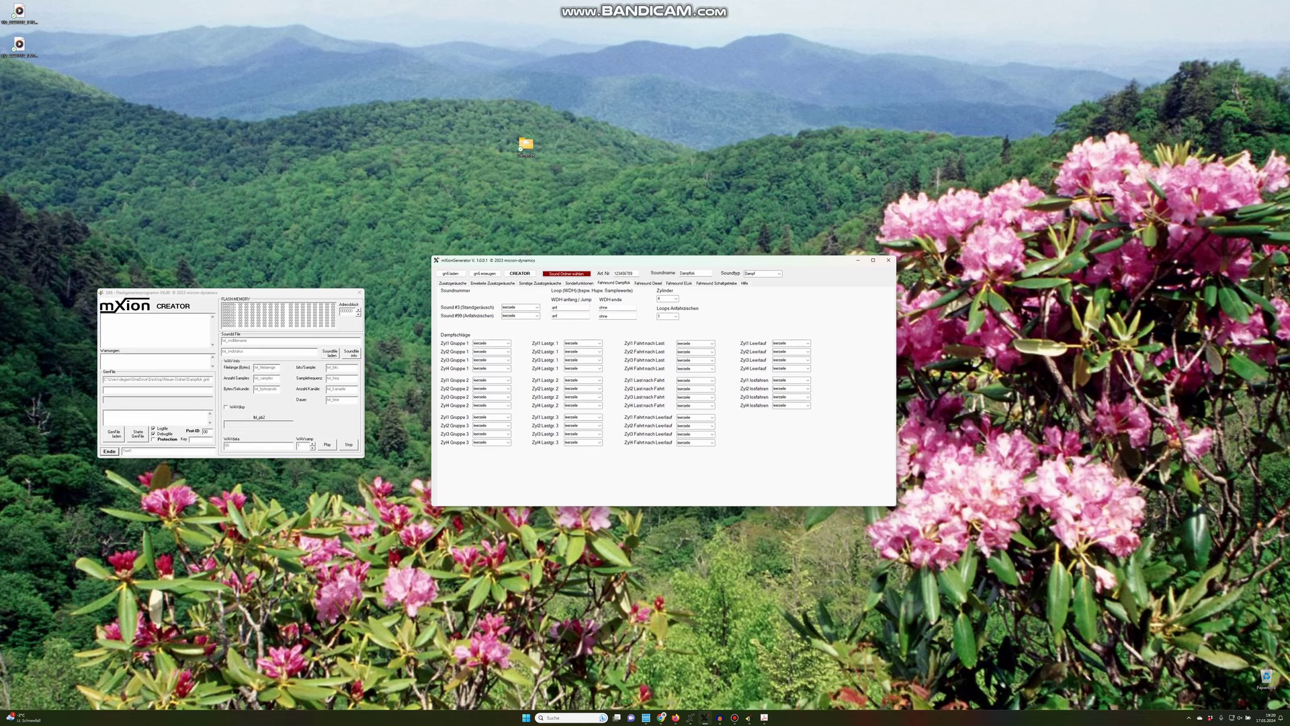
click(492, 283)
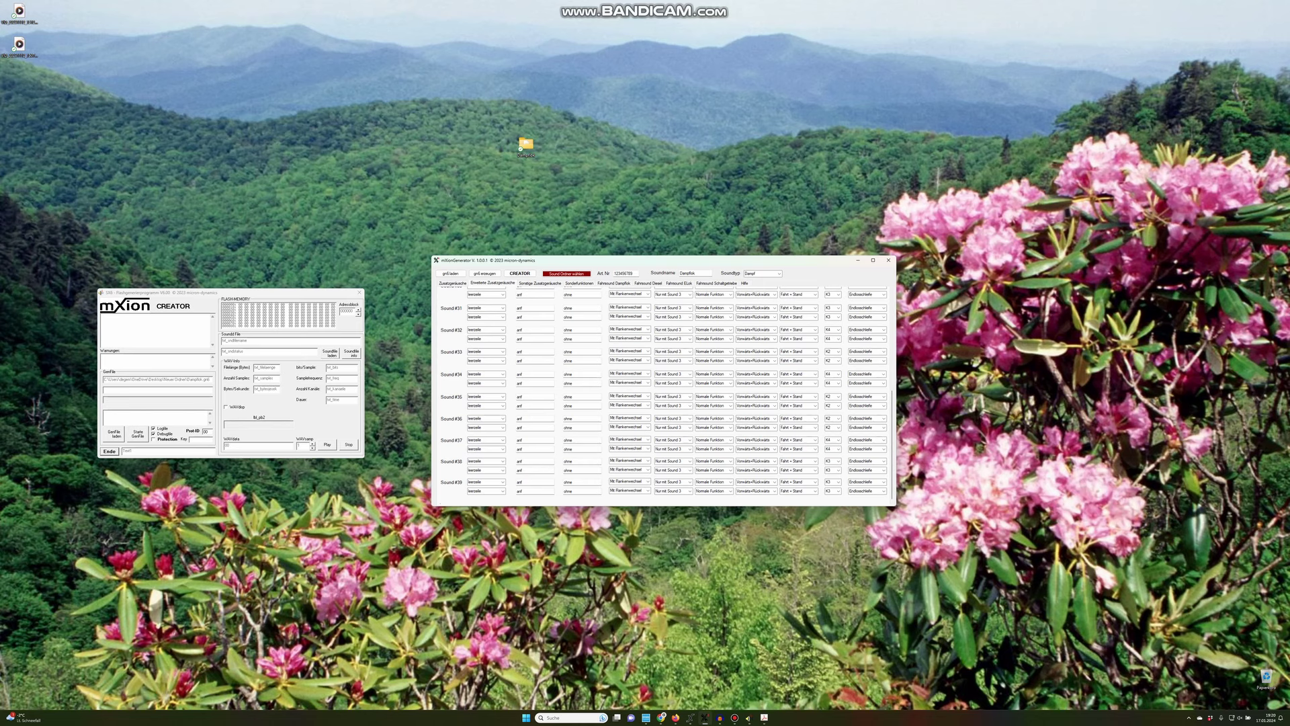
scroll(666, 397, up, 5)
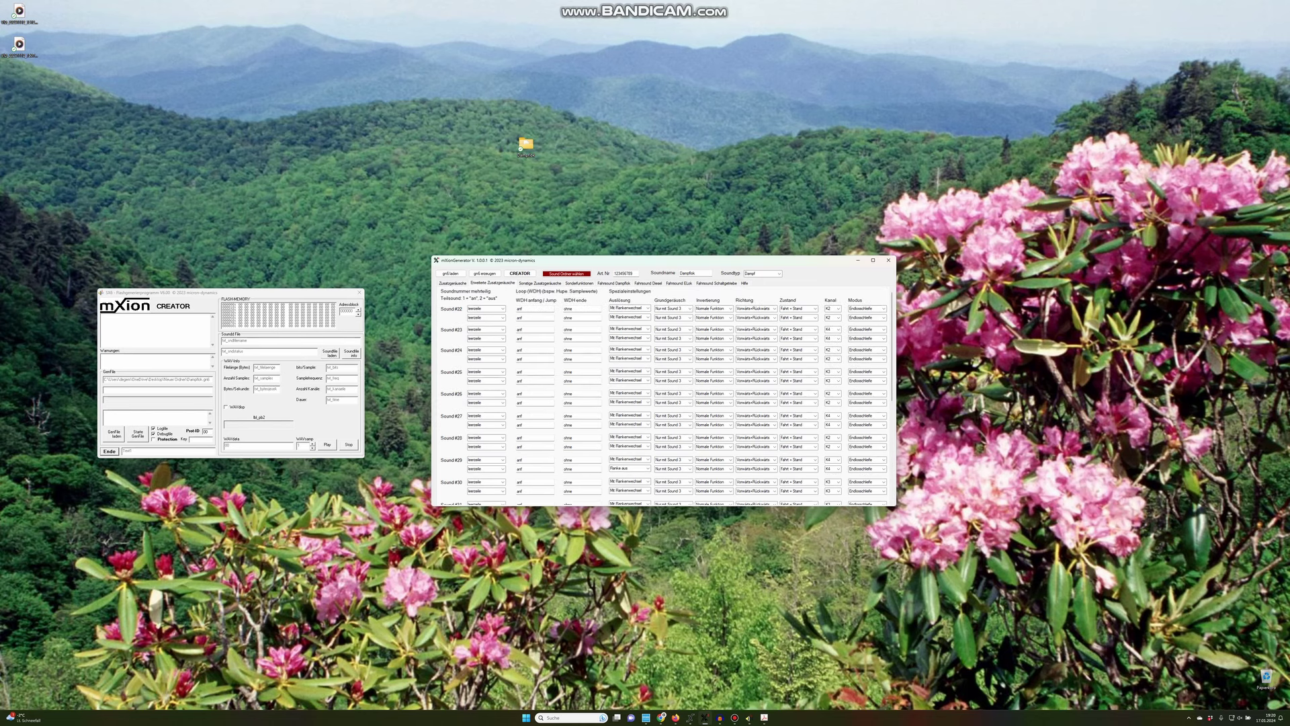
scroll(665, 396, down, 3)
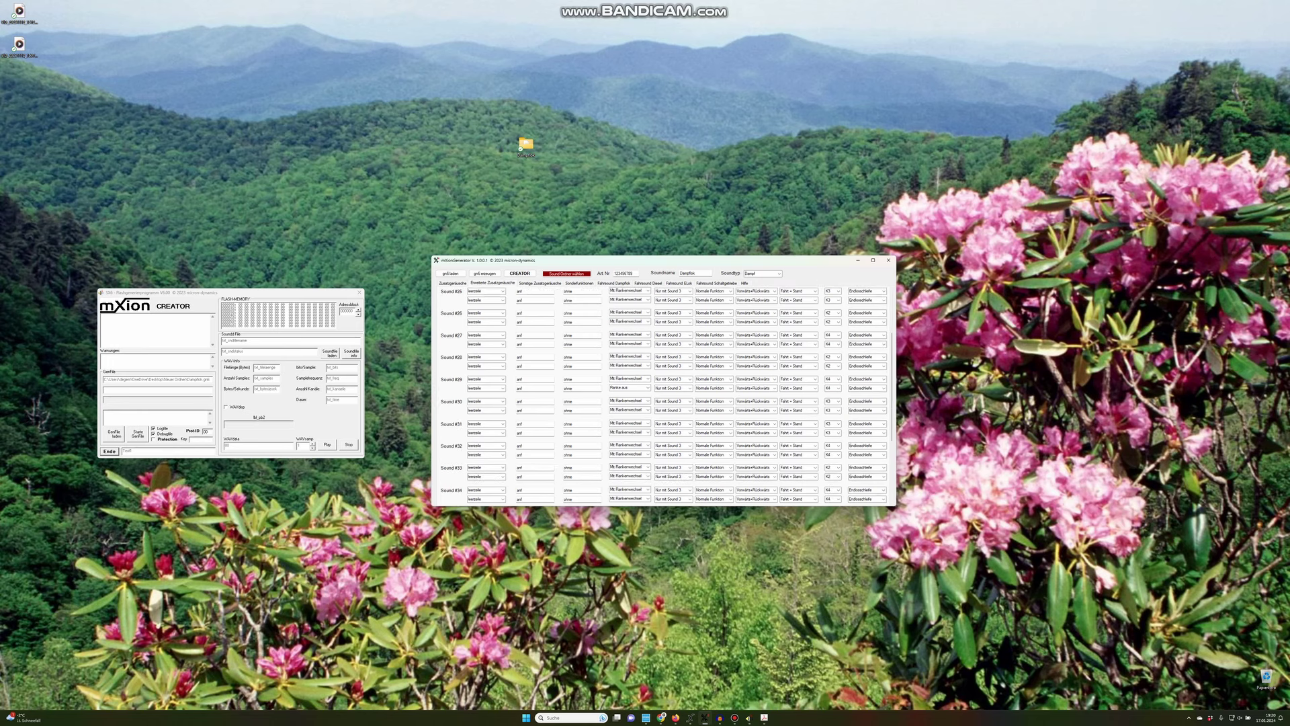
scroll(666, 397, up, 3)
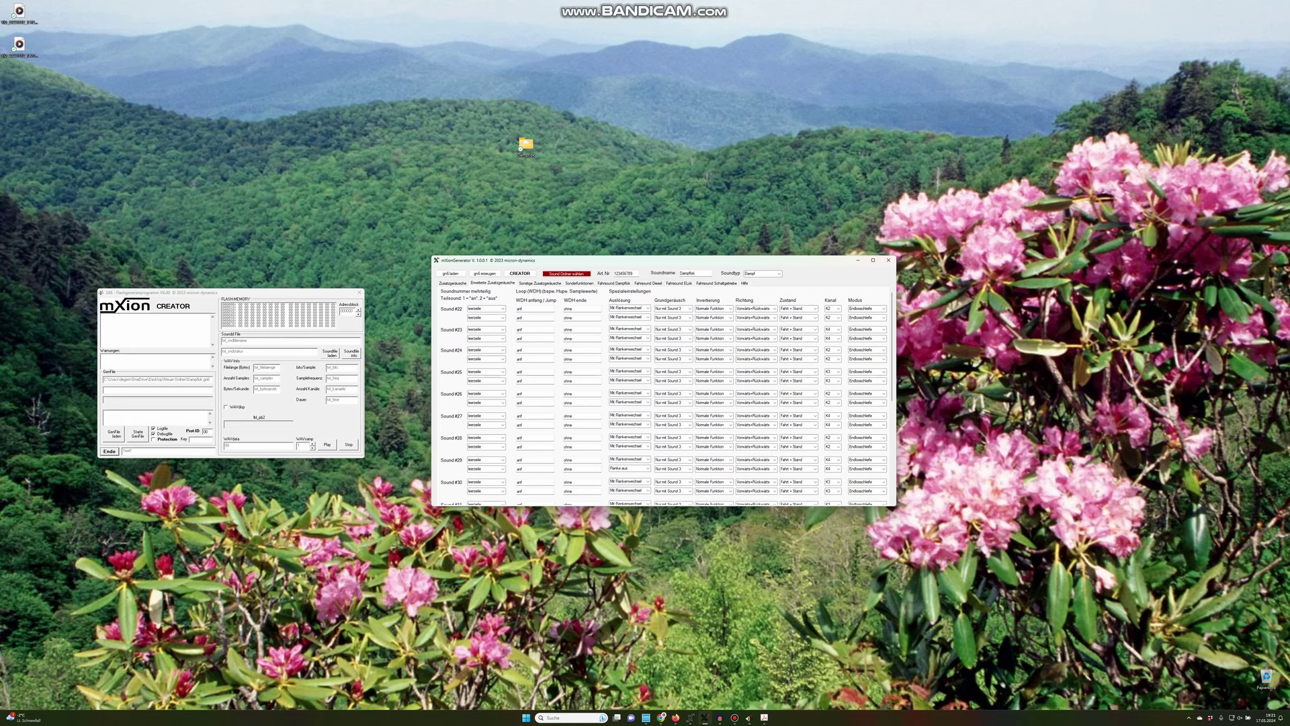
Inspect the Auslösung options for Sound #22
click(648, 308)
click(648, 308)
click(648, 308)
click(648, 308)
click(648, 309)
click(648, 309)
click(642, 308)
Inspect the Grundgeräusch and Invertierung options for Sound #22
click(689, 309)
click(690, 308)
click(672, 309)
click(680, 309)
key(Escape)
click(730, 309)
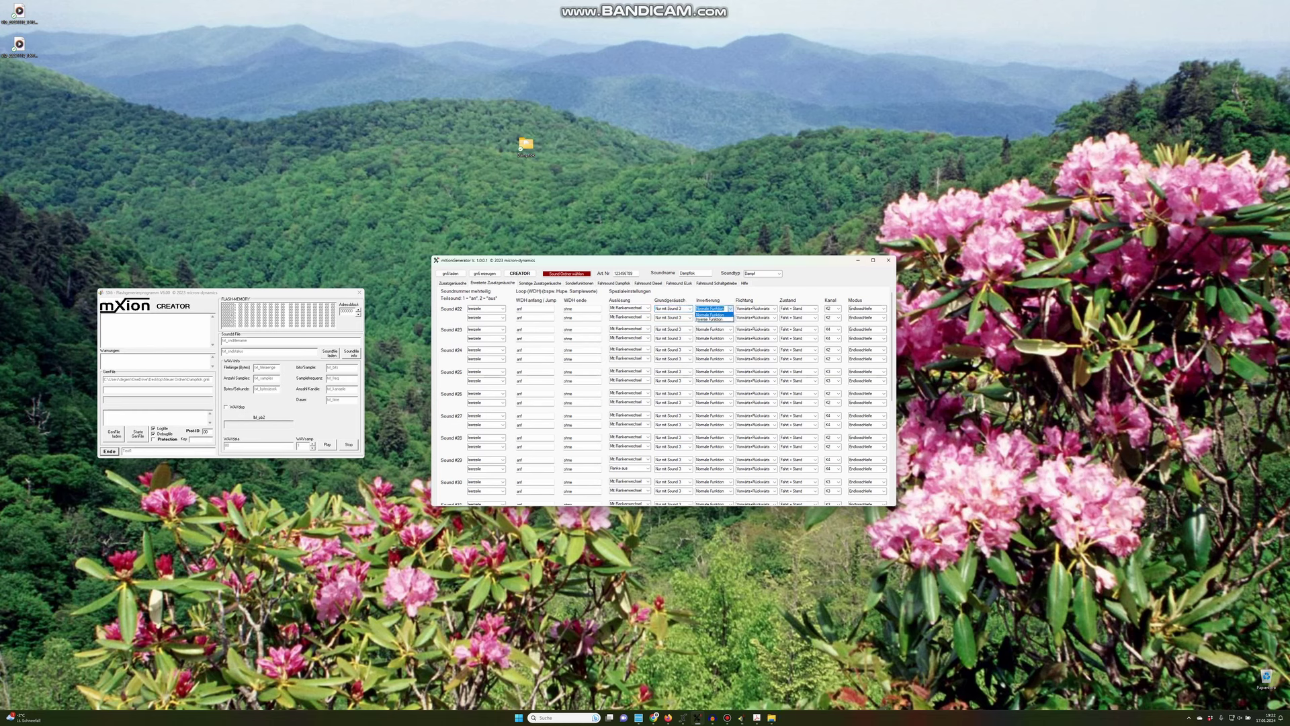
key(Escape)
Inspect the Richtung and Zustand options for Sound #22
click(774, 309)
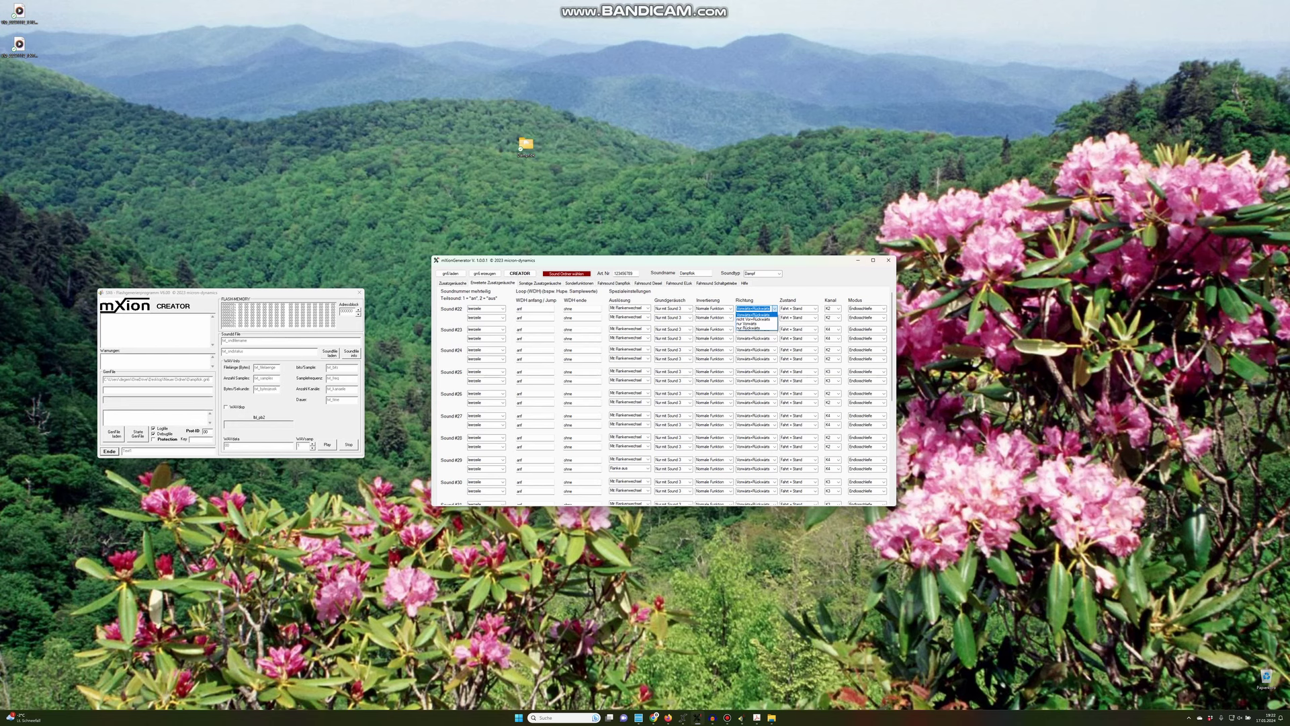
click(774, 308)
click(814, 308)
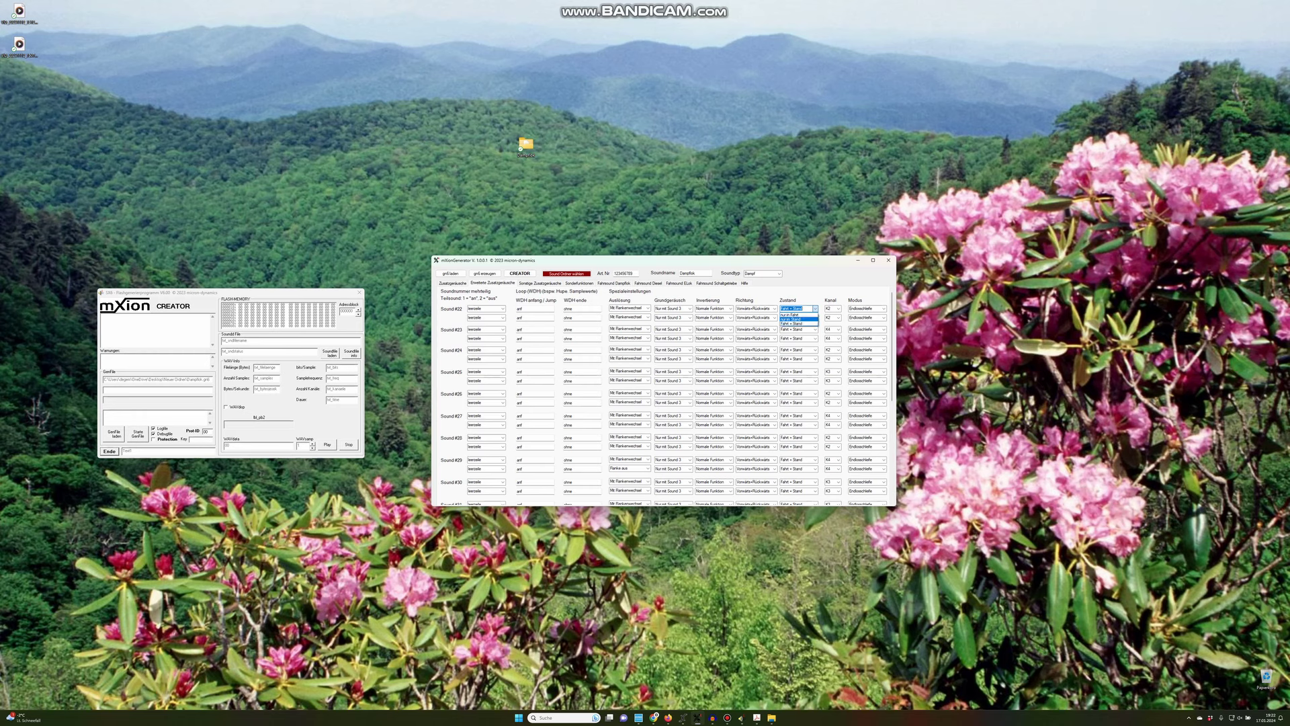
click(815, 308)
Inspect the Modus and Kanal options for Sound #22 and look over the neighbouring extended sounds
click(883, 308)
click(883, 308)
click(838, 308)
click(838, 308)
scroll(838, 312, down, 2)
scroll(838, 313, up, 2)
scroll(663, 396, down, 1)
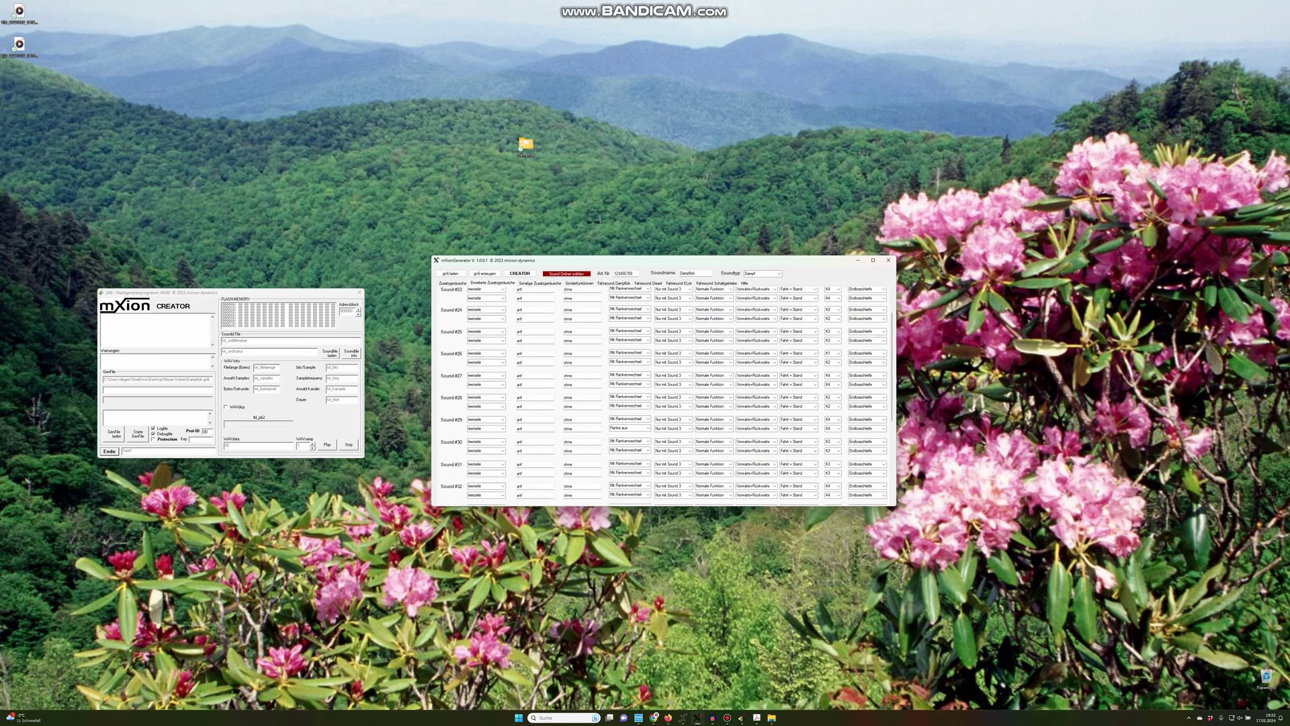
scroll(663, 396, up, 1)
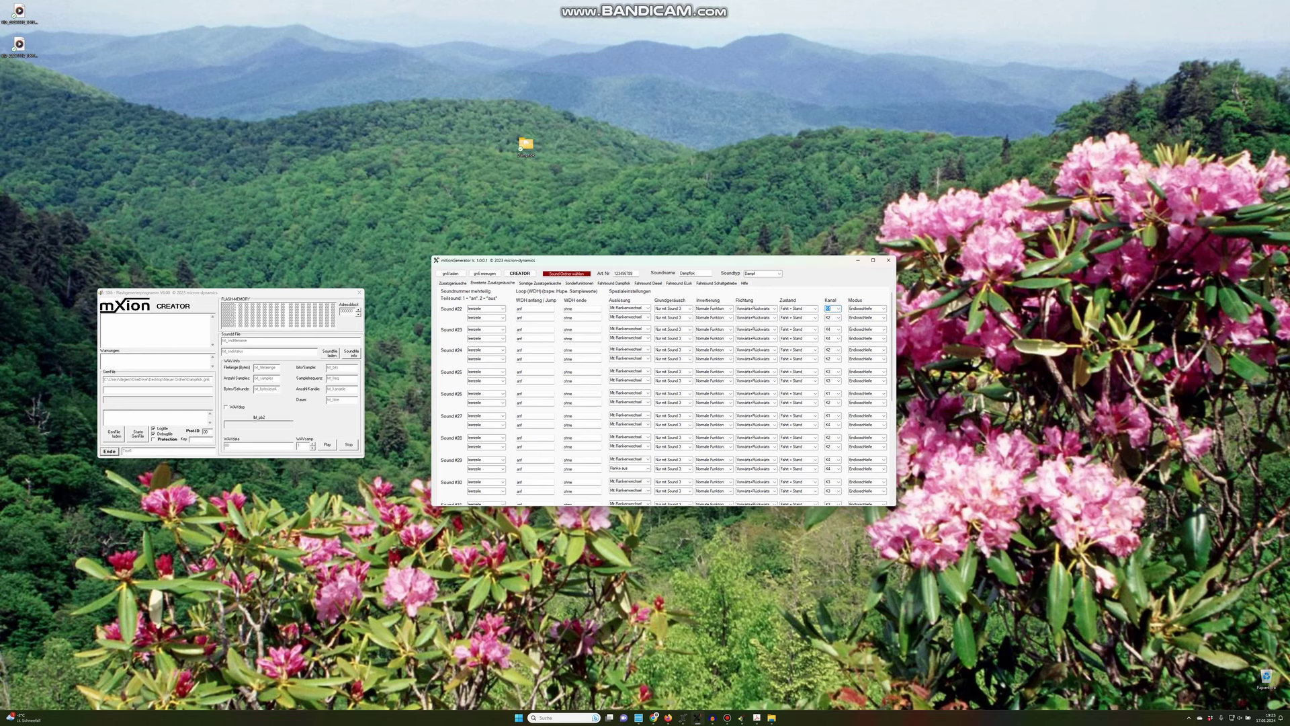
View the Sonstige Zusatzgeräusche settings and inspect the Wartezeit Anfahren choices in the Sonderfunktionen
click(540, 283)
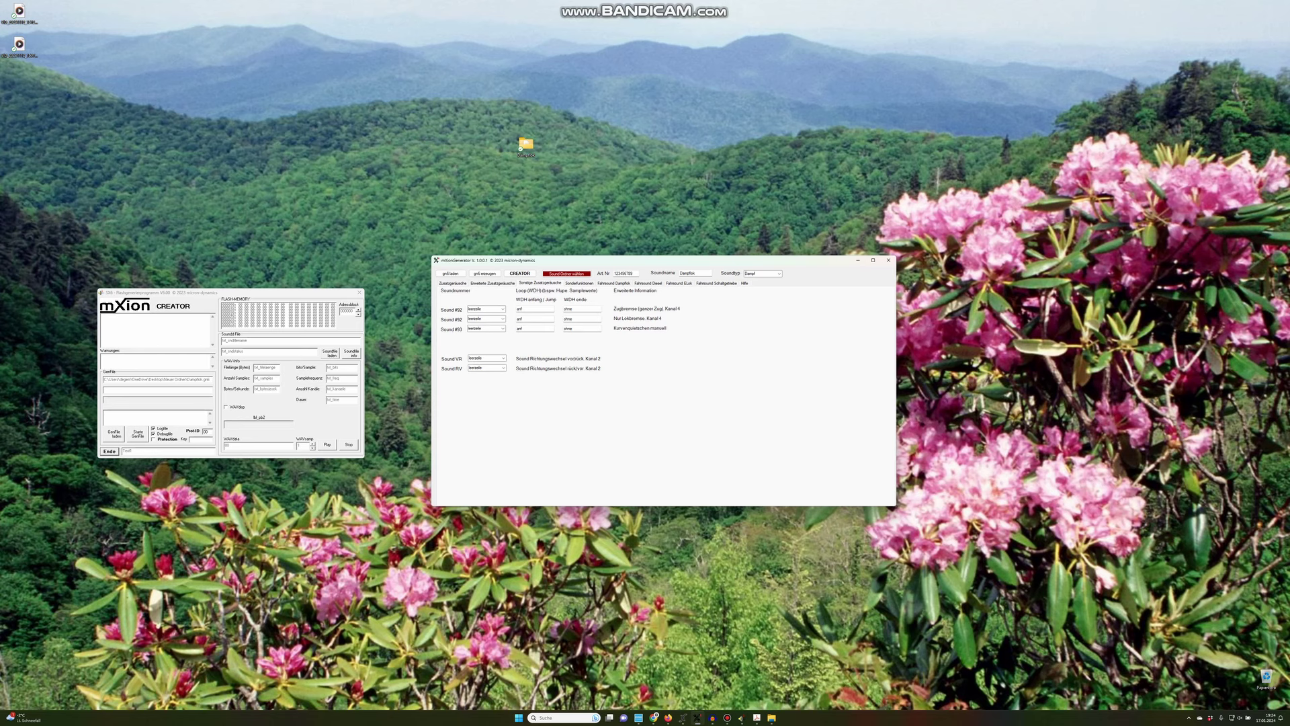
click(578, 283)
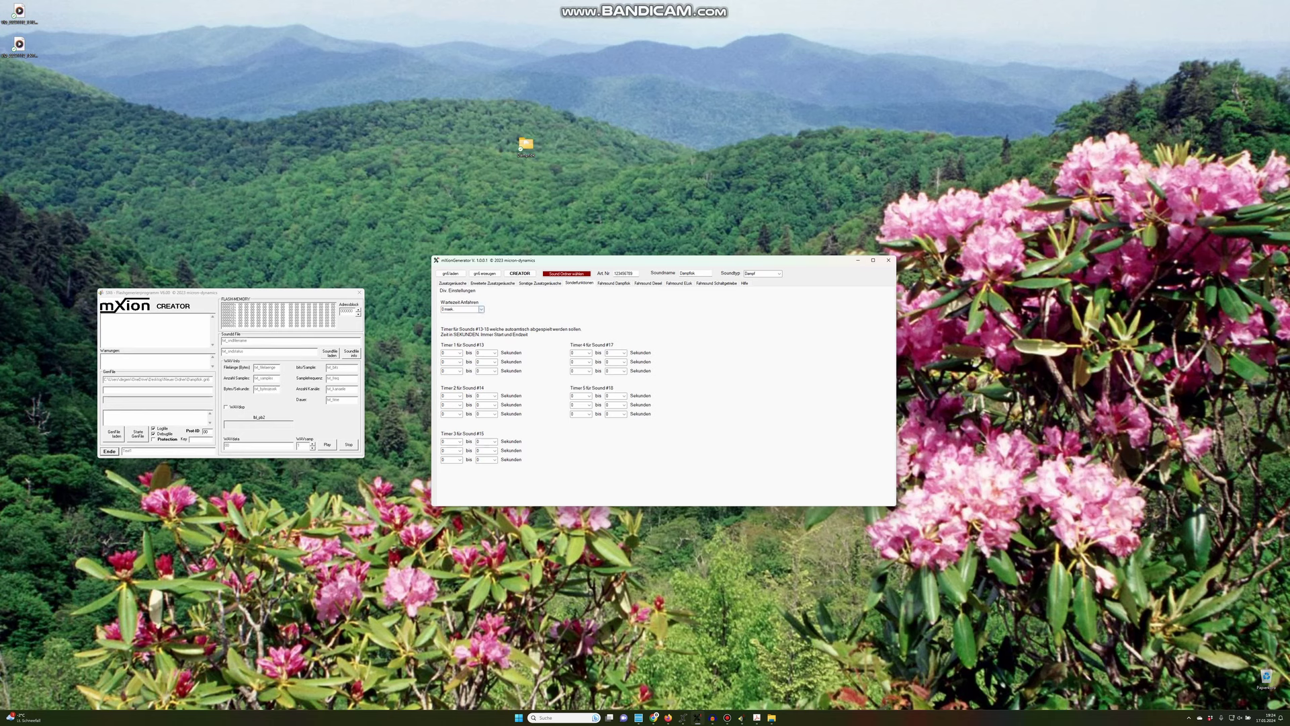
click(482, 310)
click(481, 309)
click(481, 310)
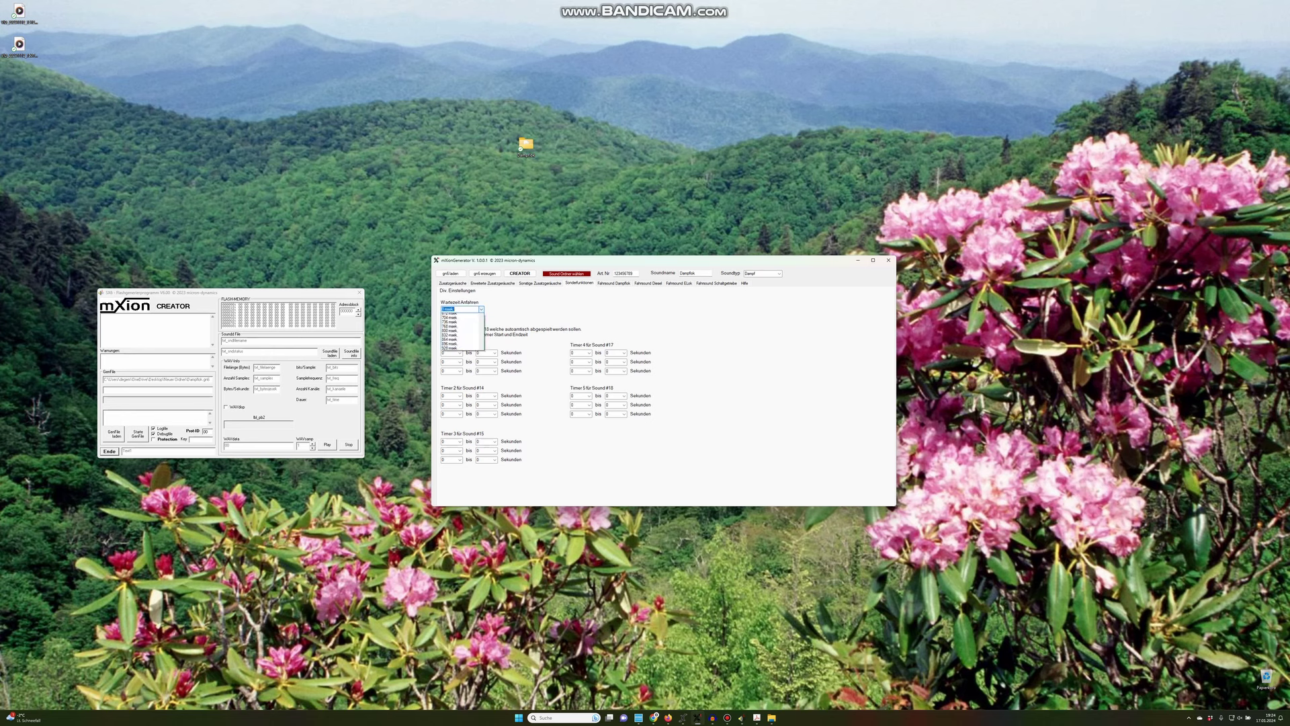
click(481, 309)
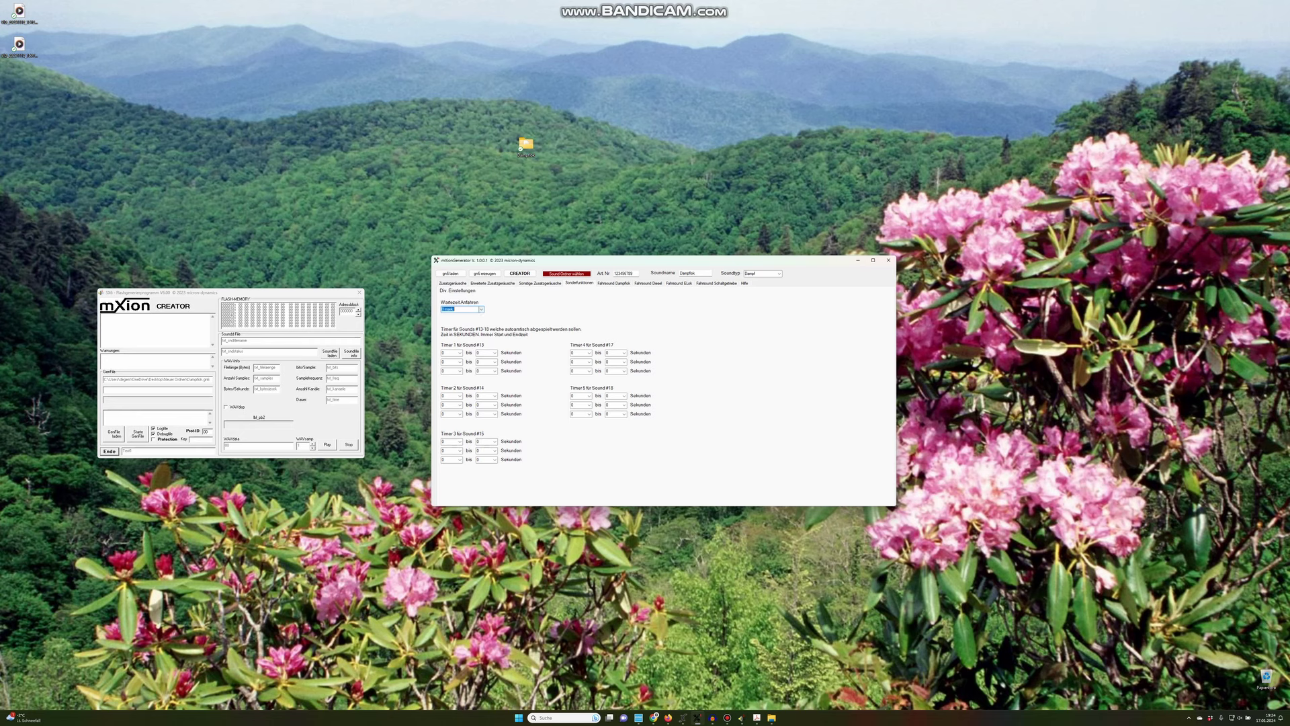
click(481, 309)
click(481, 309)
Compare the timer settings in Sonderfunktionen with the timer-capable sounds in the Zusatzgeräusche list
click(612, 283)
click(452, 283)
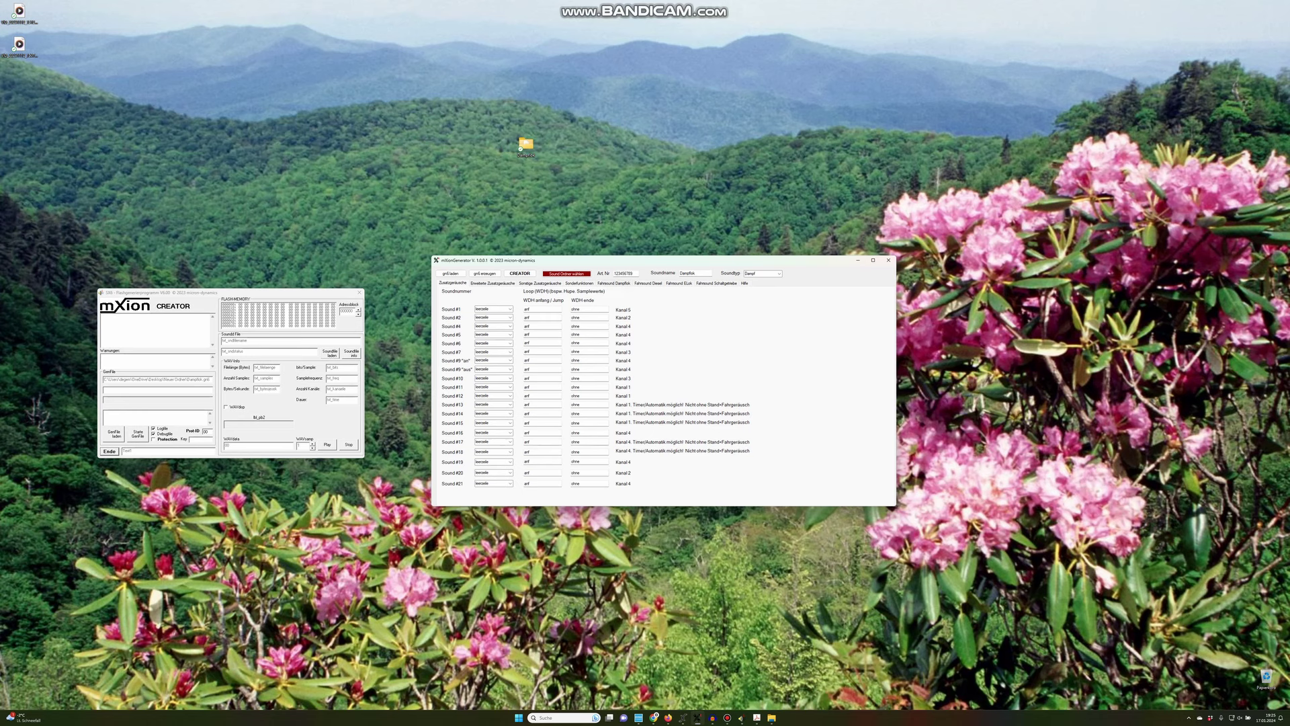
click(579, 283)
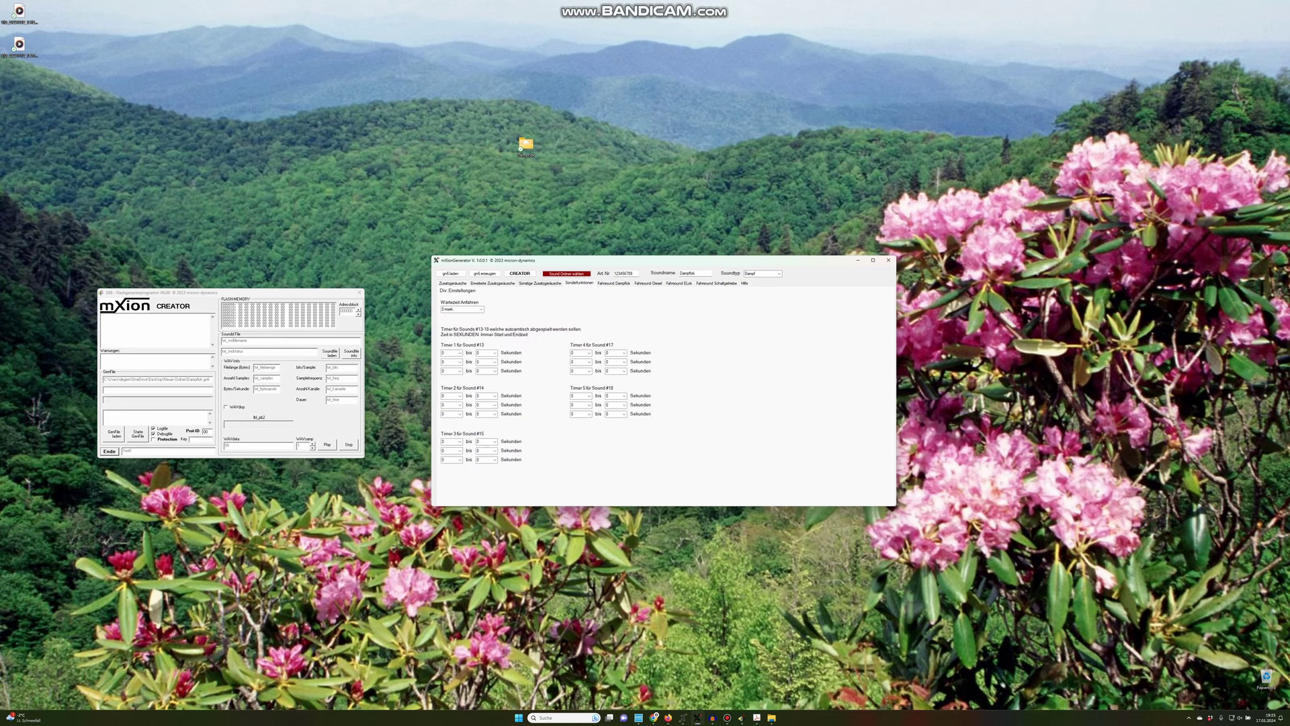
click(452, 283)
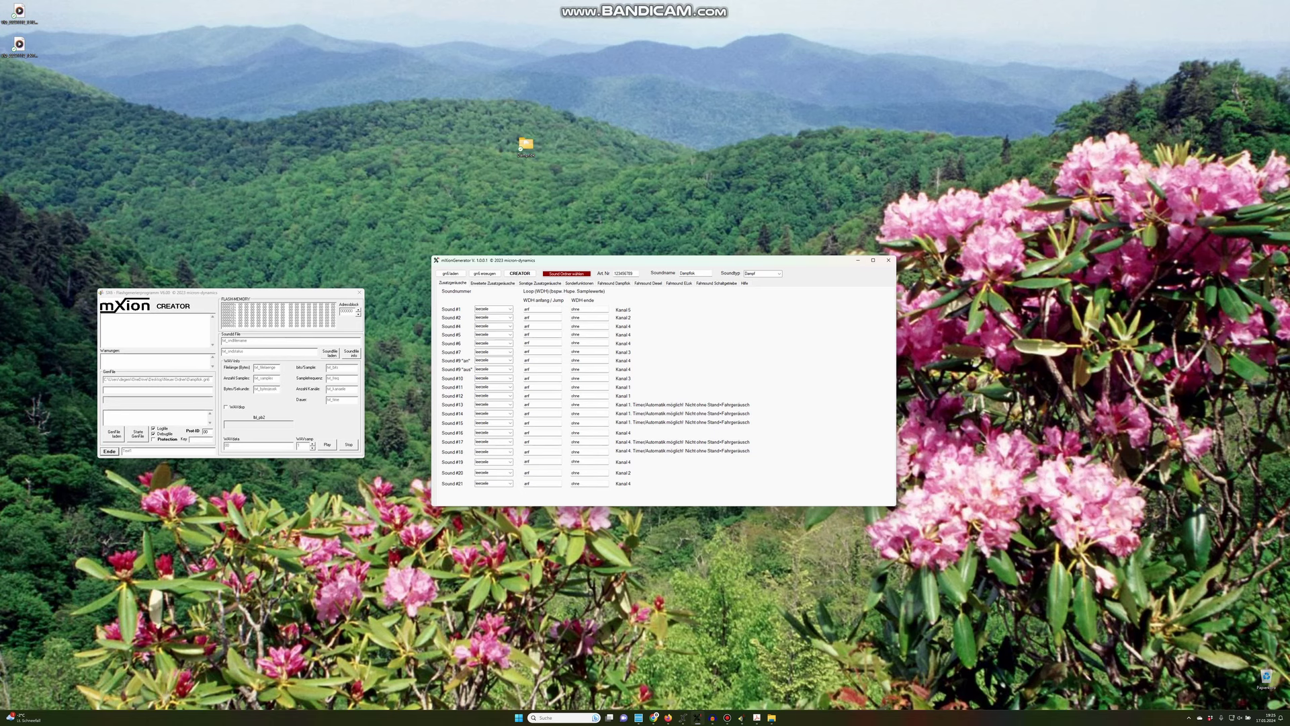
Load Dampflok.gn6 from the desktop's Dampflok folder and inspect the WAV file choices for Sound #1
click(450, 273)
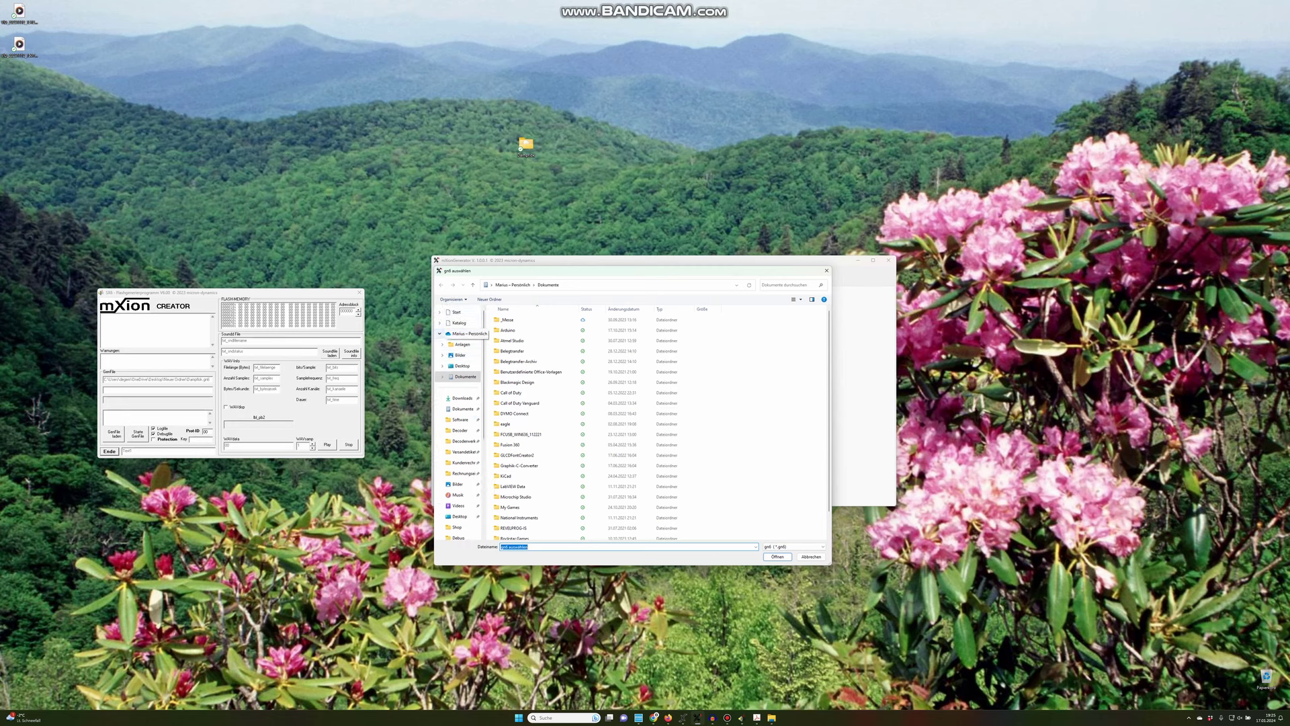
click(462, 366)
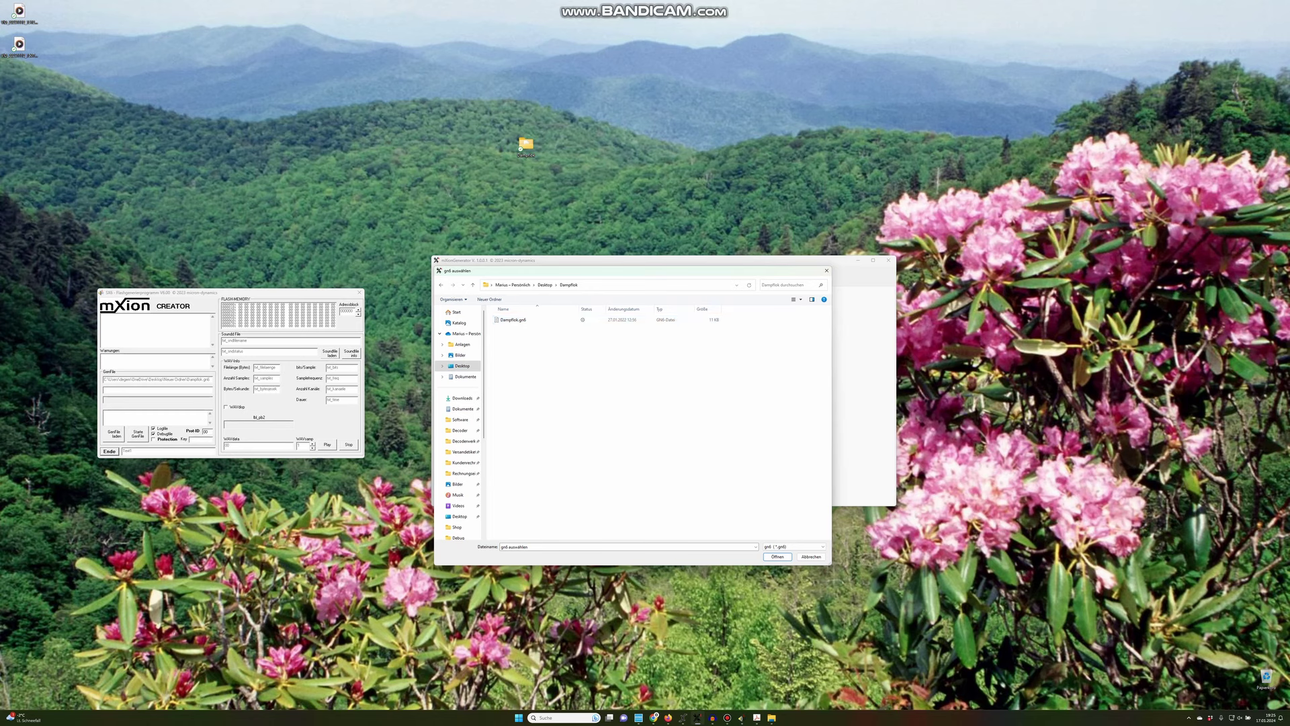
double_click(512, 320)
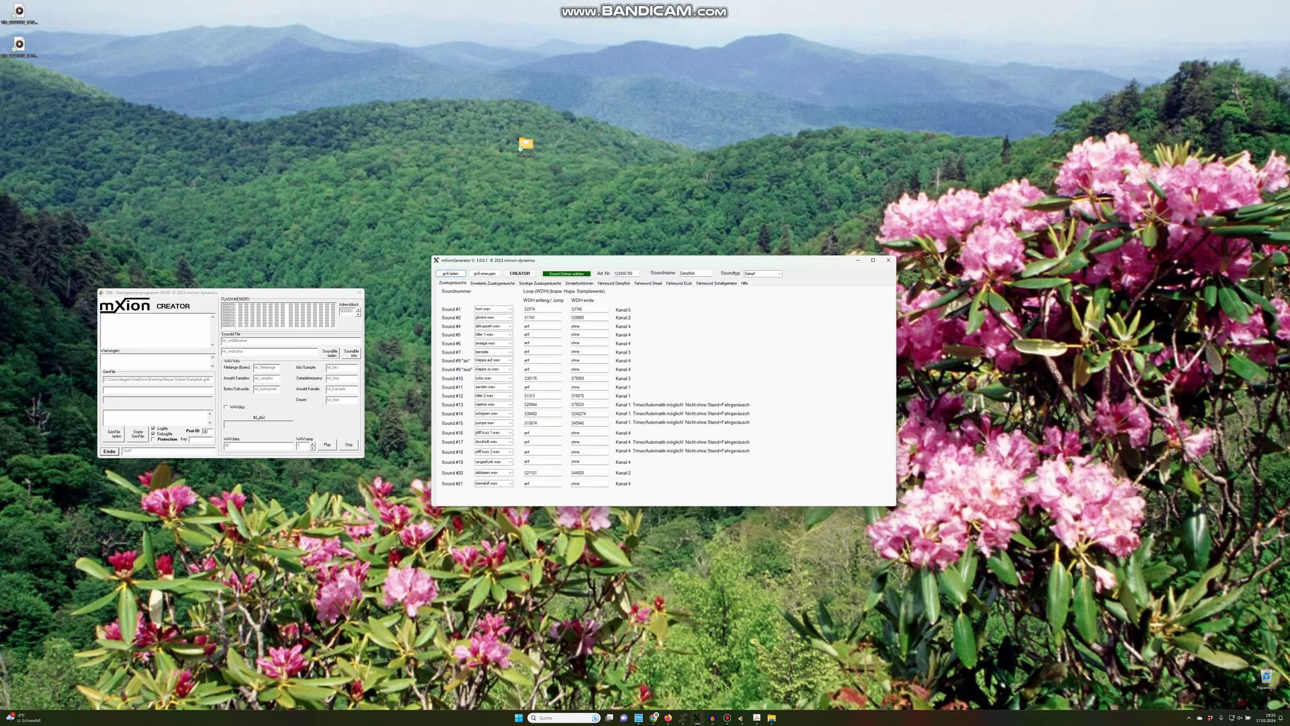
click(510, 309)
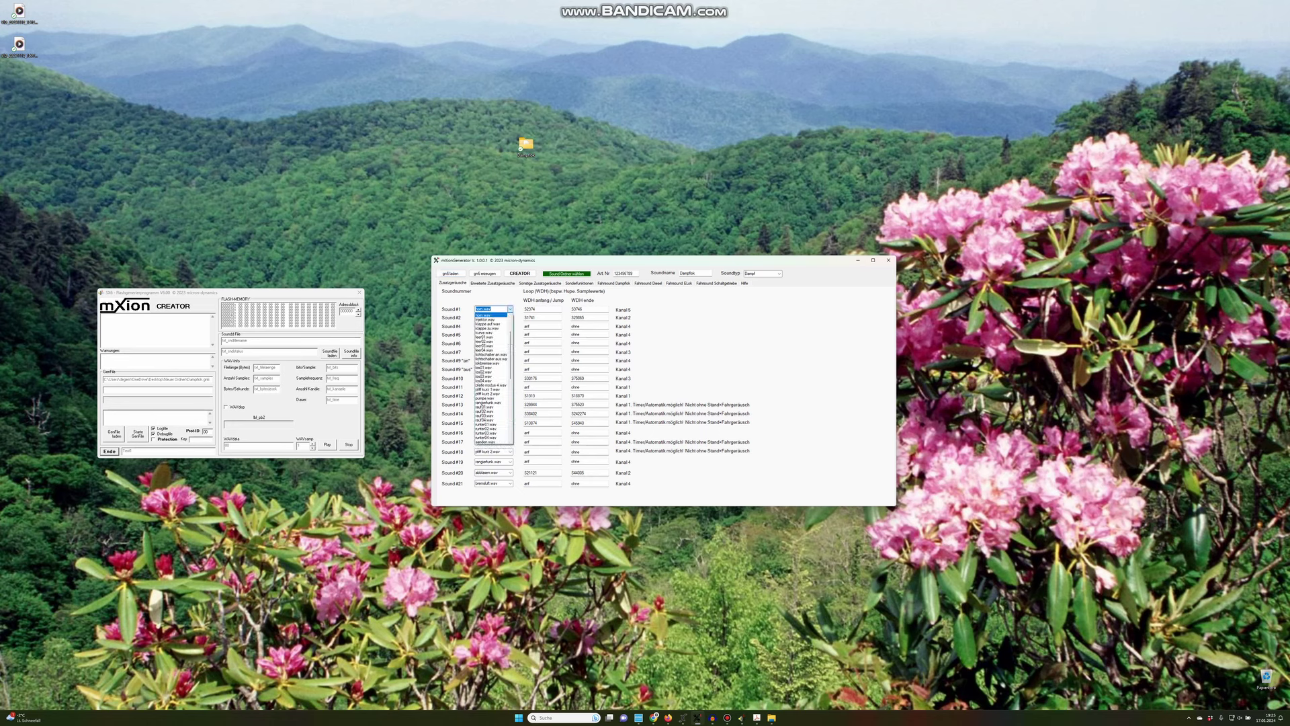
click(510, 308)
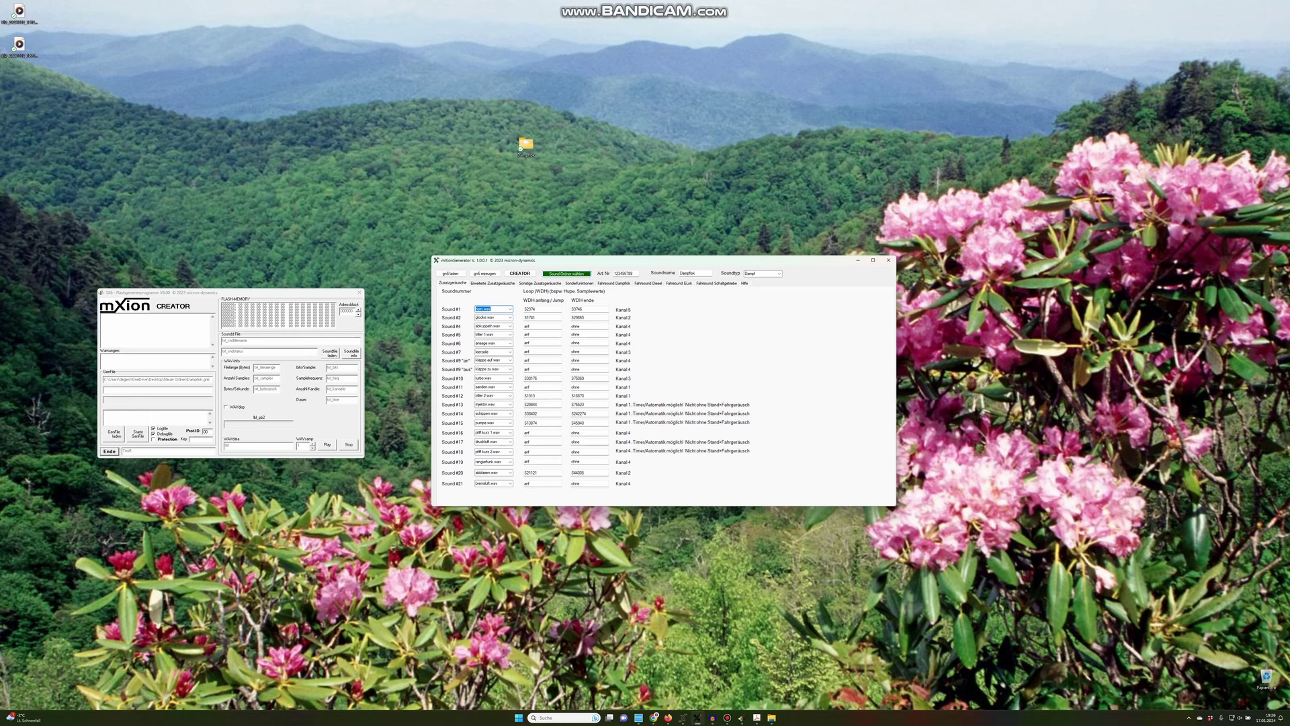
right_click(568, 189)
key(Escape)
right_click(564, 198)
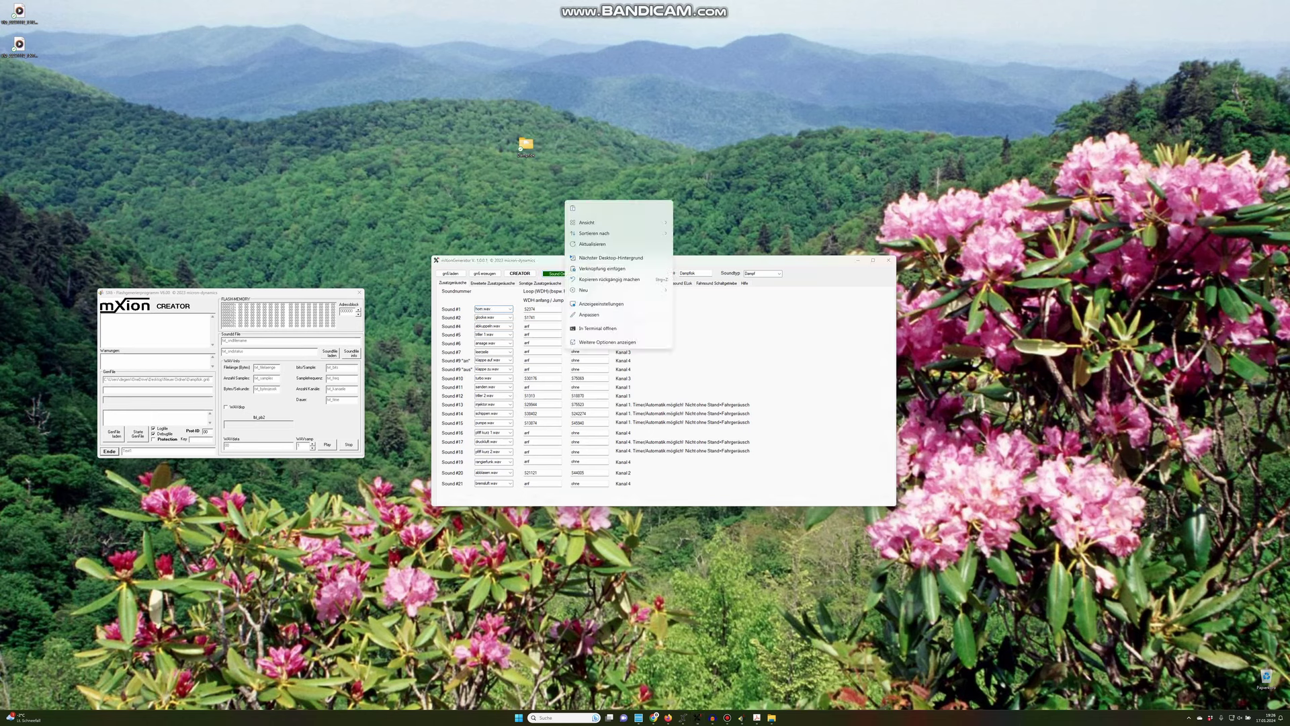
key(Escape)
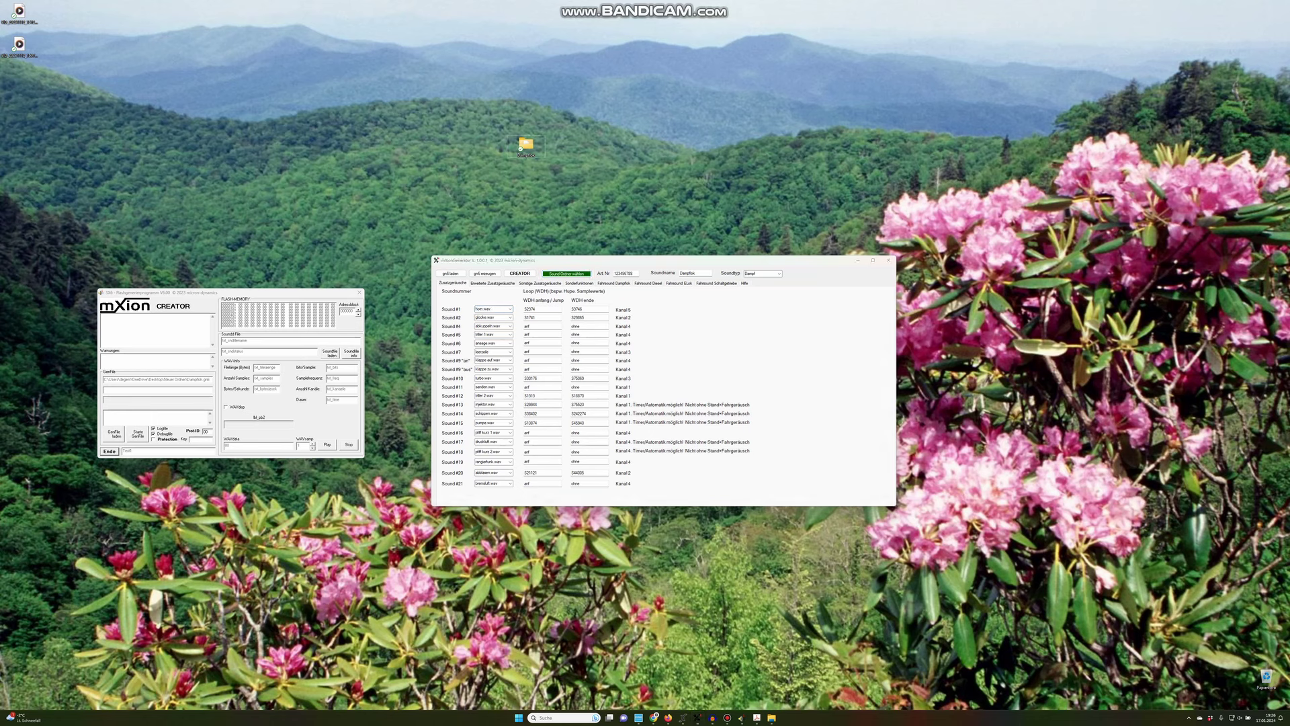
Open the desktop's Dampflok folder and view mXionGenerator's sound folder selection dialog without choosing a folder
right_click(571, 182)
key(Escape)
double_click(525, 146)
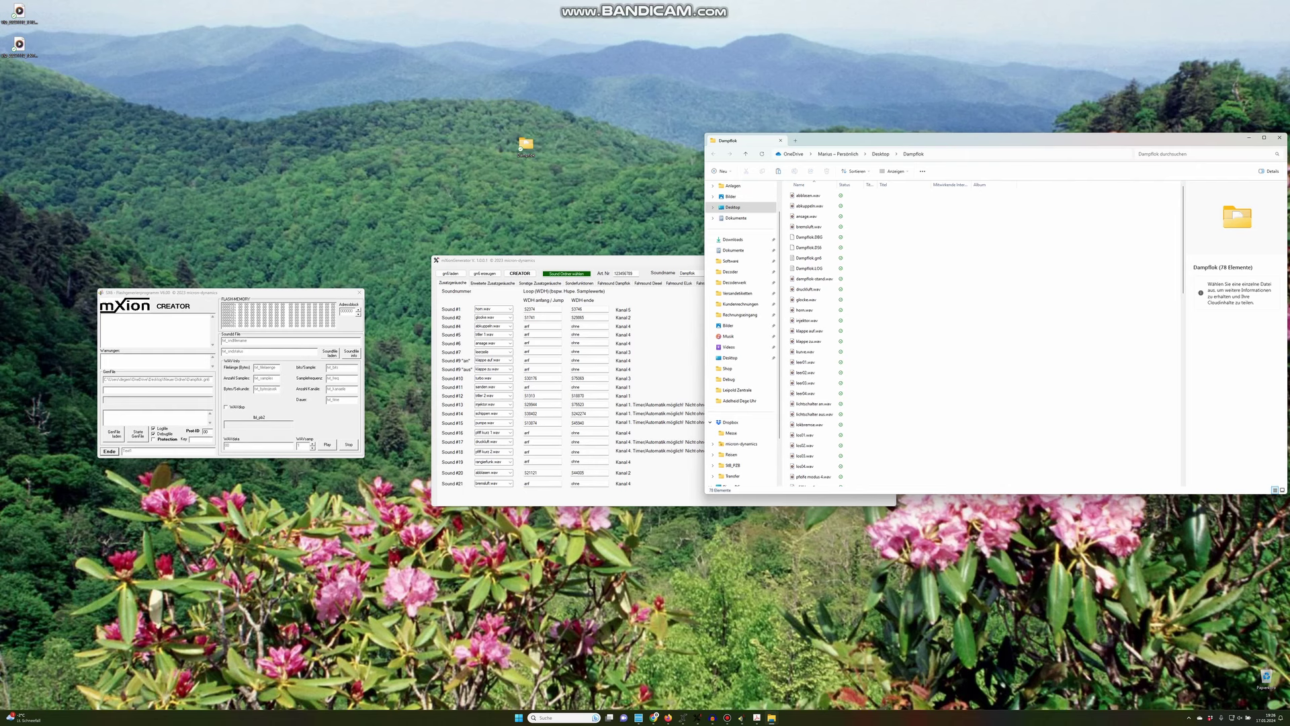
click(567, 274)
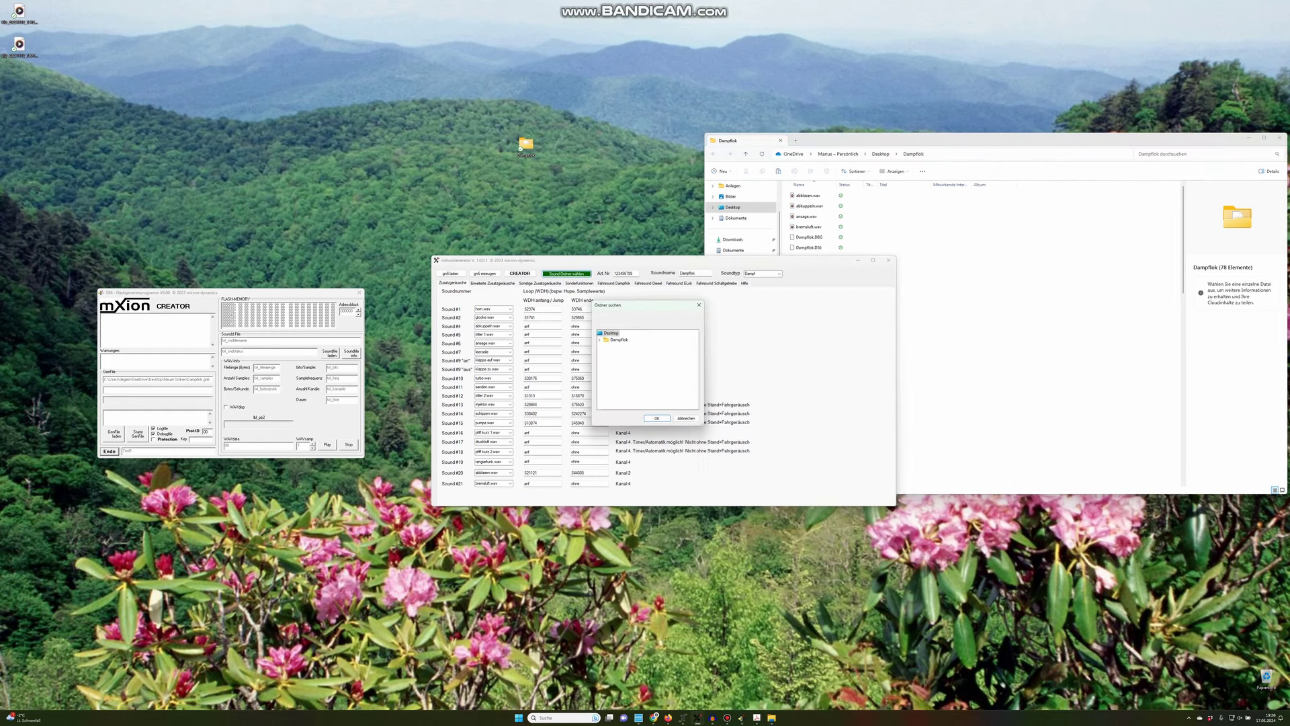
click(686, 418)
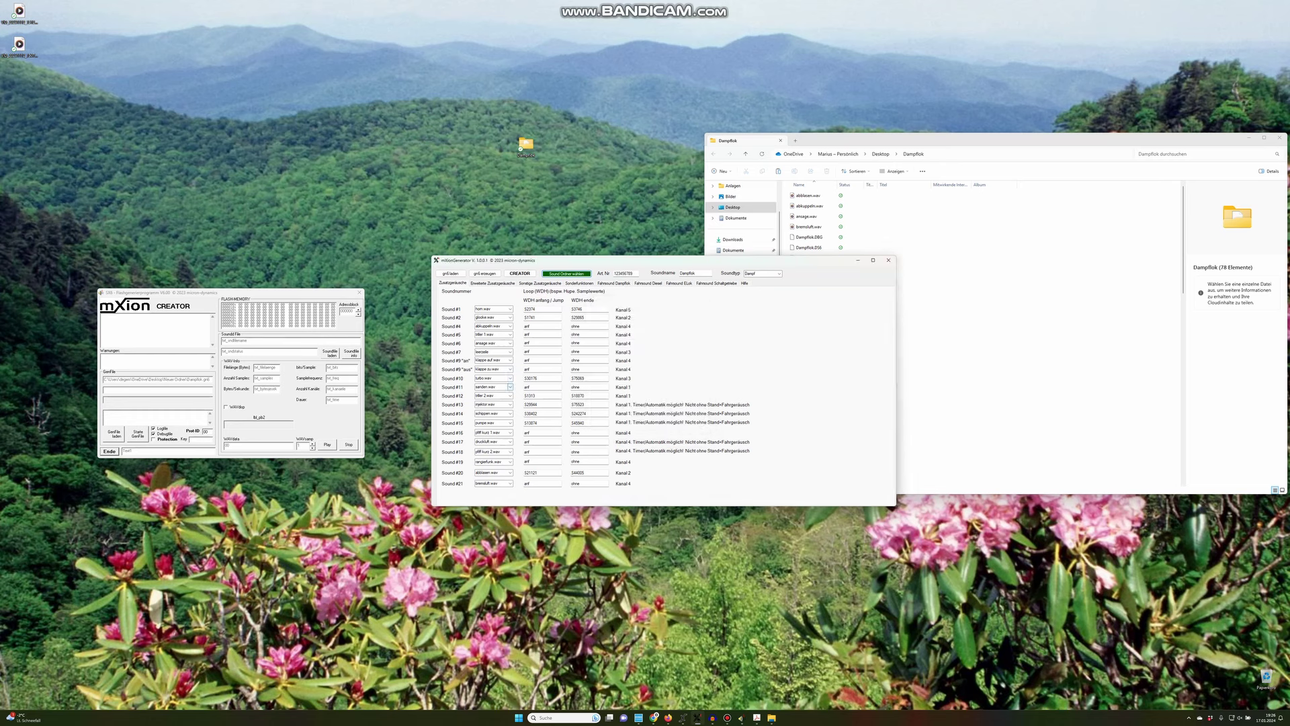
Compare the WAV file choices for Sound #1 with the sound files stored in the Dampflok folder
click(510, 309)
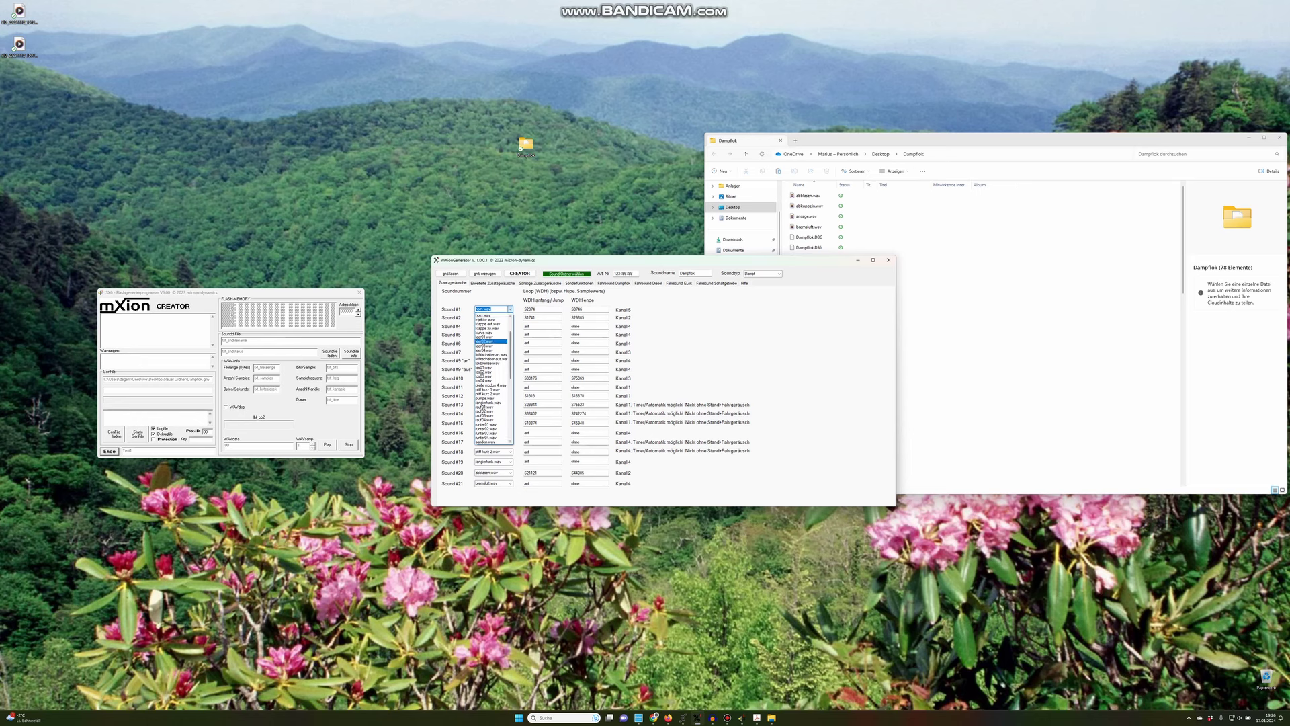
scroll(491, 342, up, 3)
scroll(491, 341, down, 11)
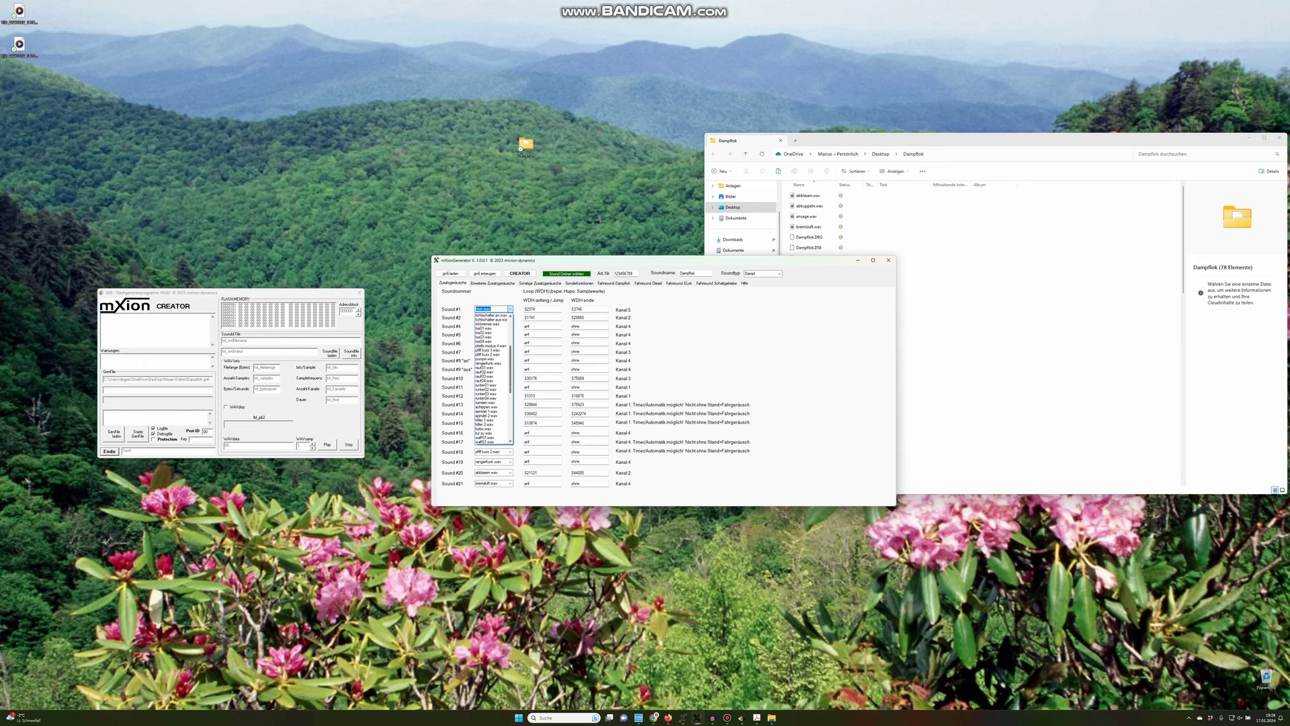
drag(510, 396, 510, 341)
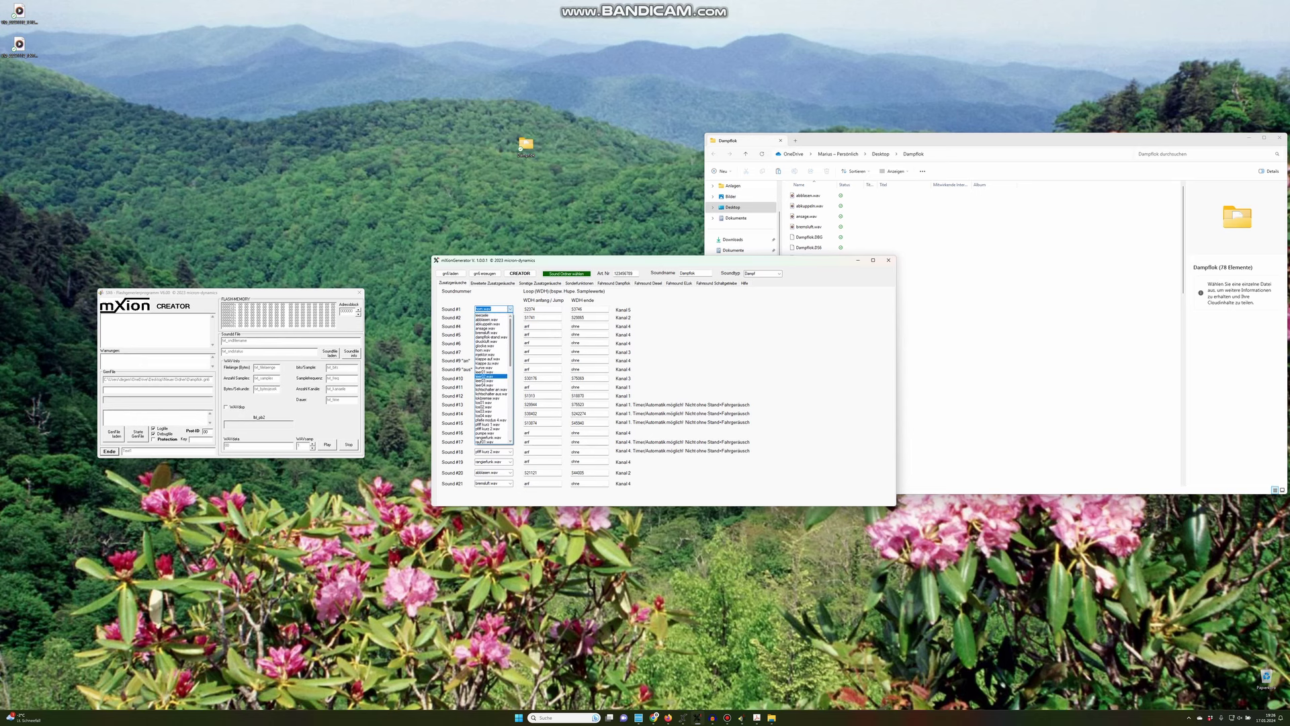
click(956, 278)
scroll(874, 336, down, 15)
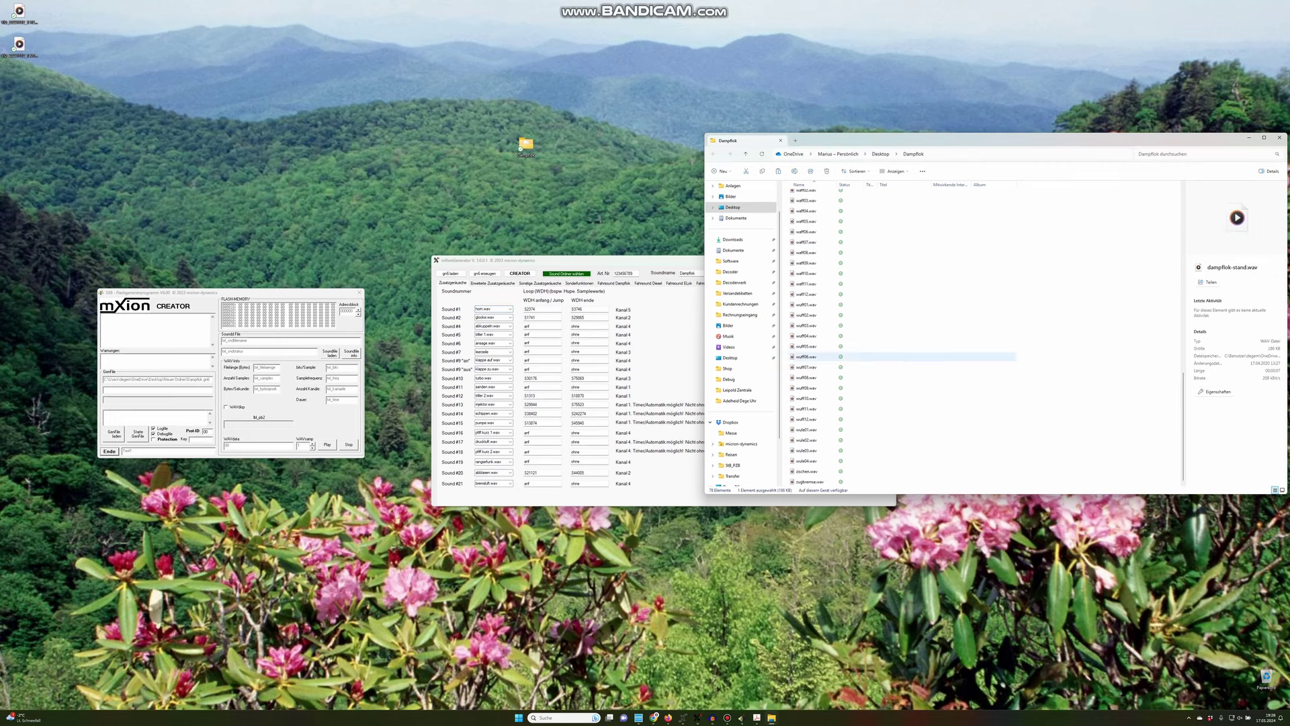
key(super+Down)
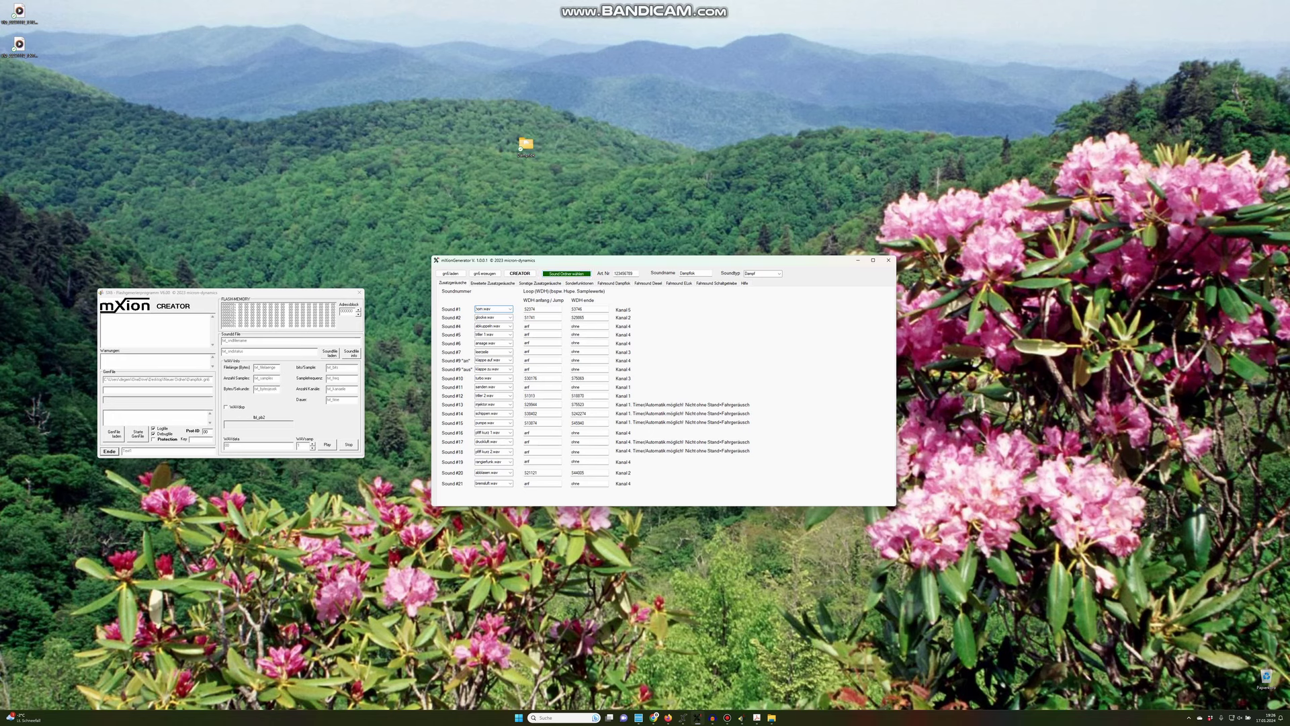
click(510, 309)
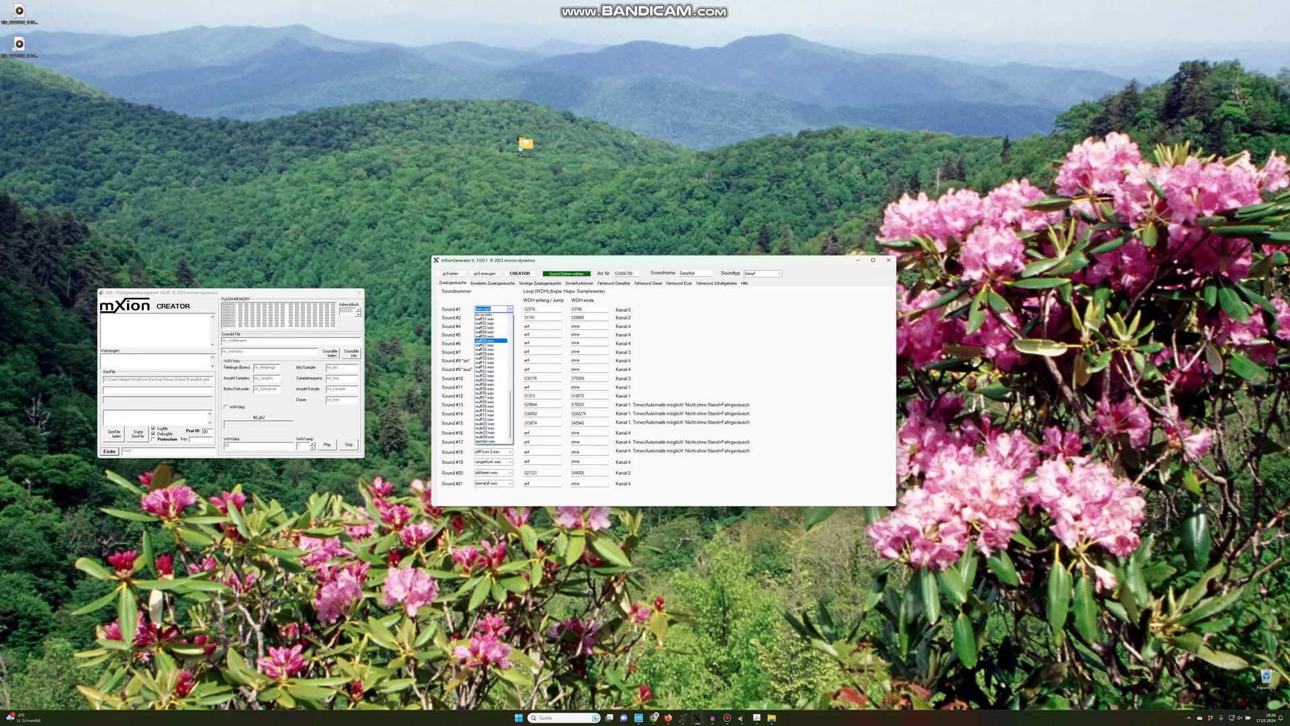
scroll(491, 353, up, 12)
click(510, 309)
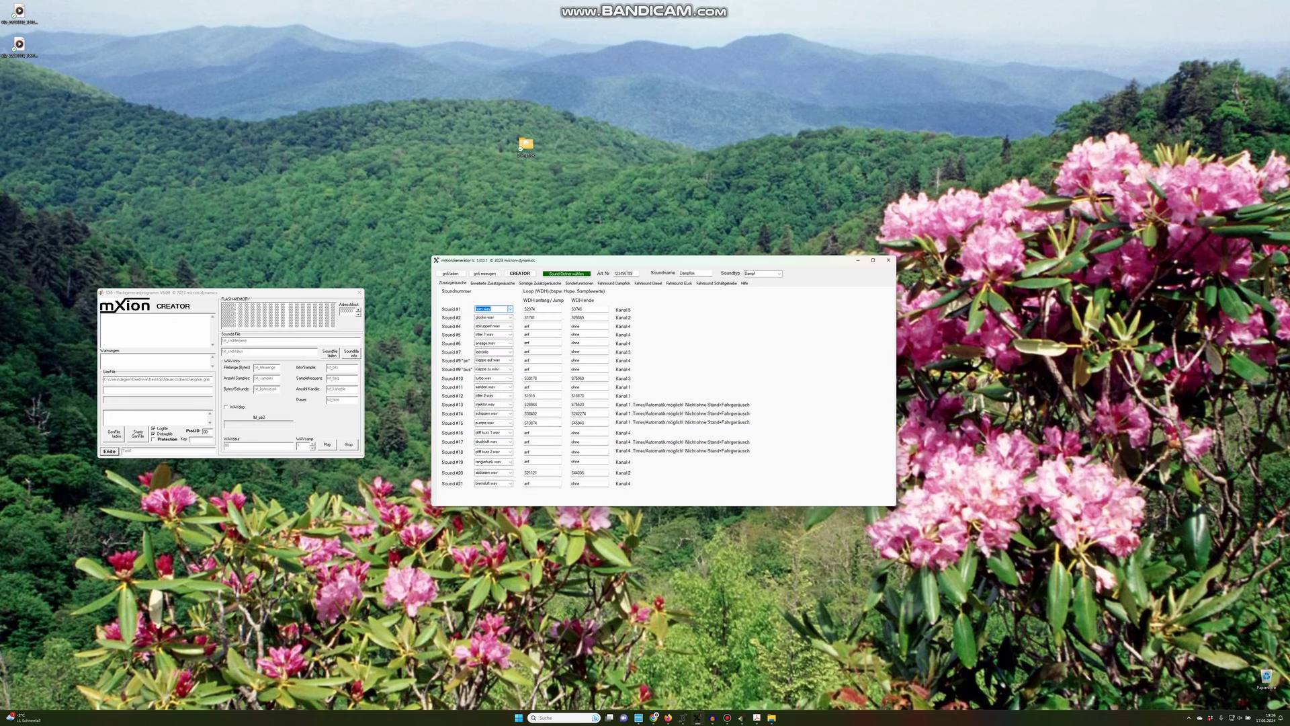
click(491, 308)
Review the Erweiterte and Sonstige Zusatzgeräusche and the Sonderfunktionen of the loaded Dampflok project, returning to the Zusatzgeräusche list
click(492, 283)
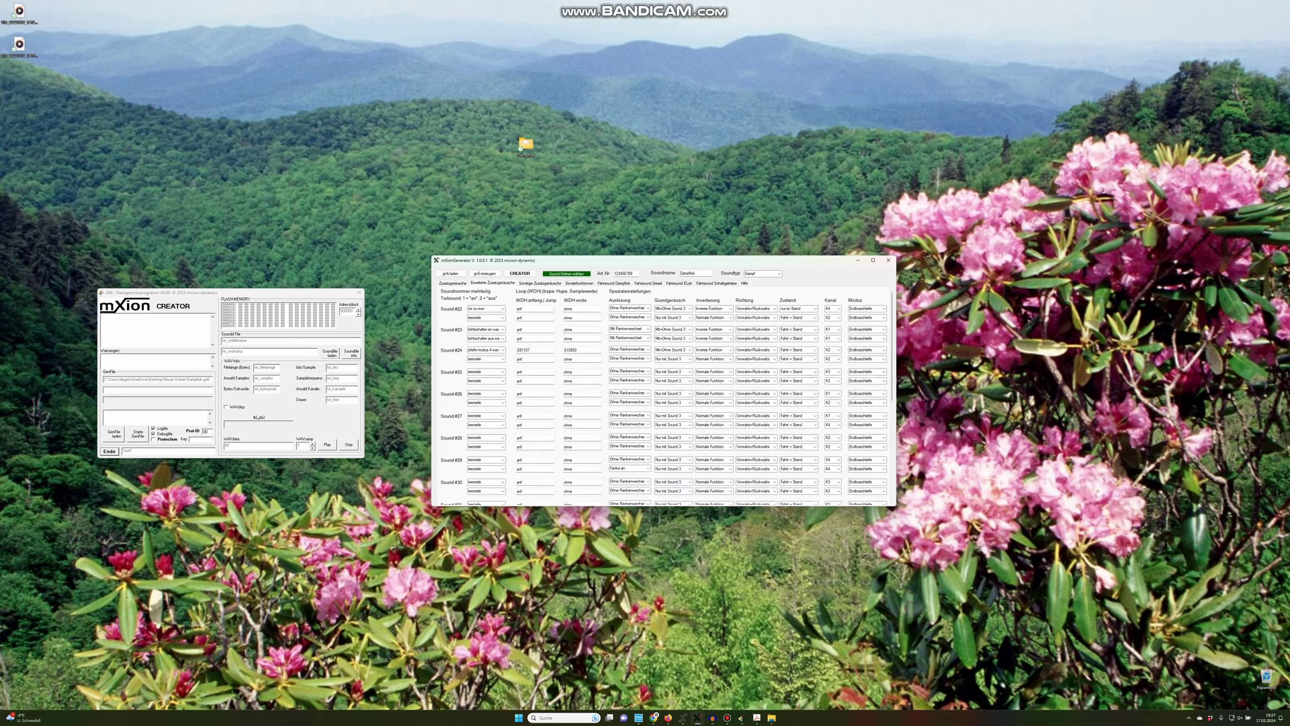
click(540, 283)
key(ctrl+Tab)
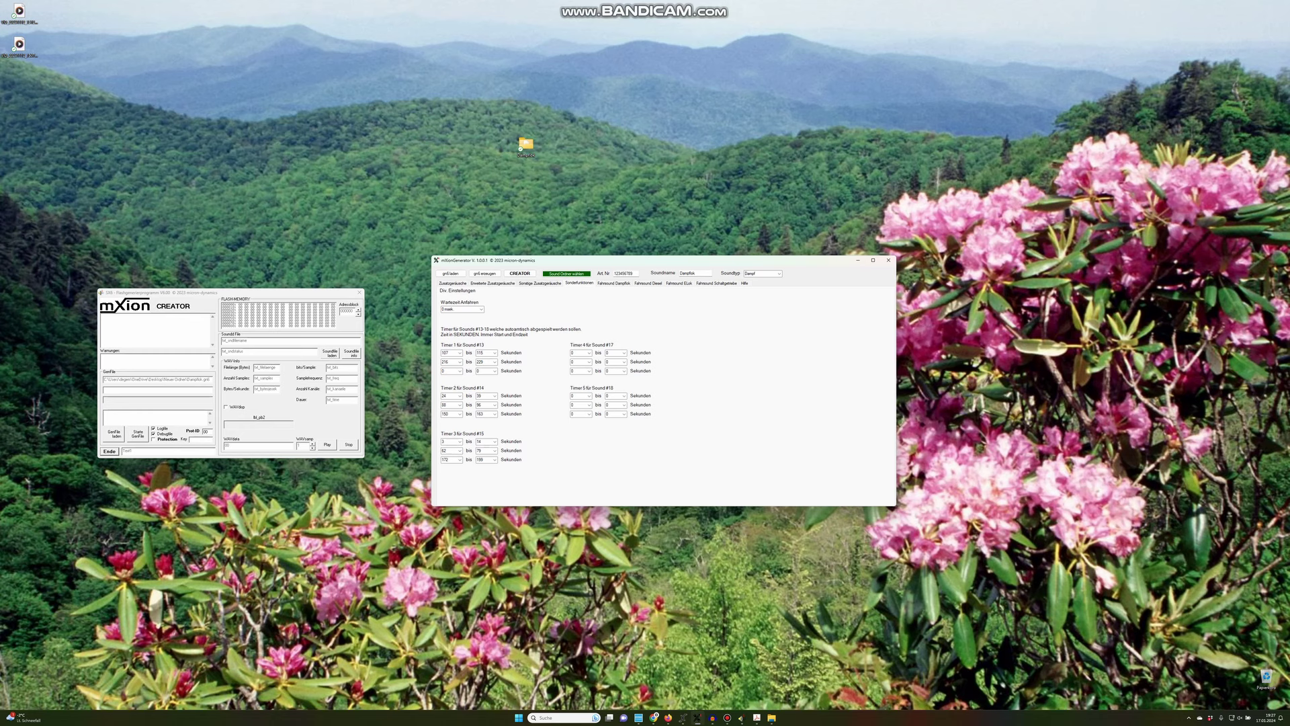
click(540, 283)
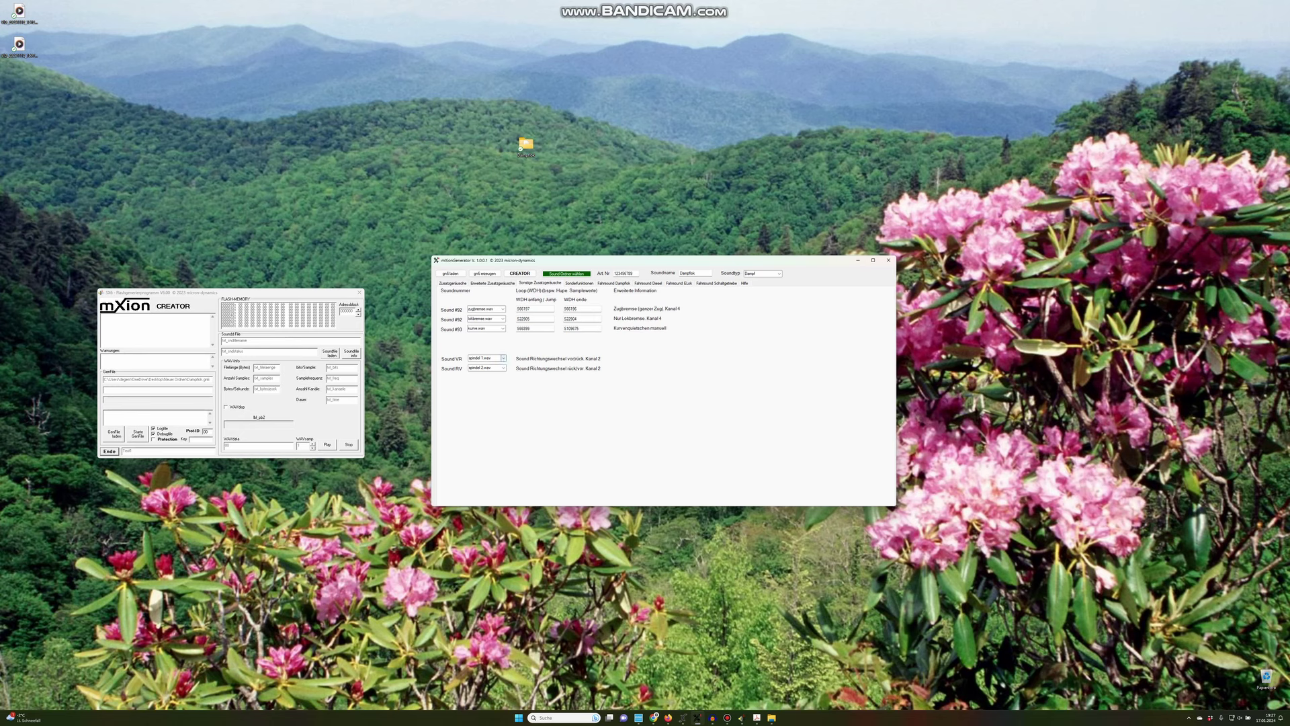
key(ctrl+shift+Tab)
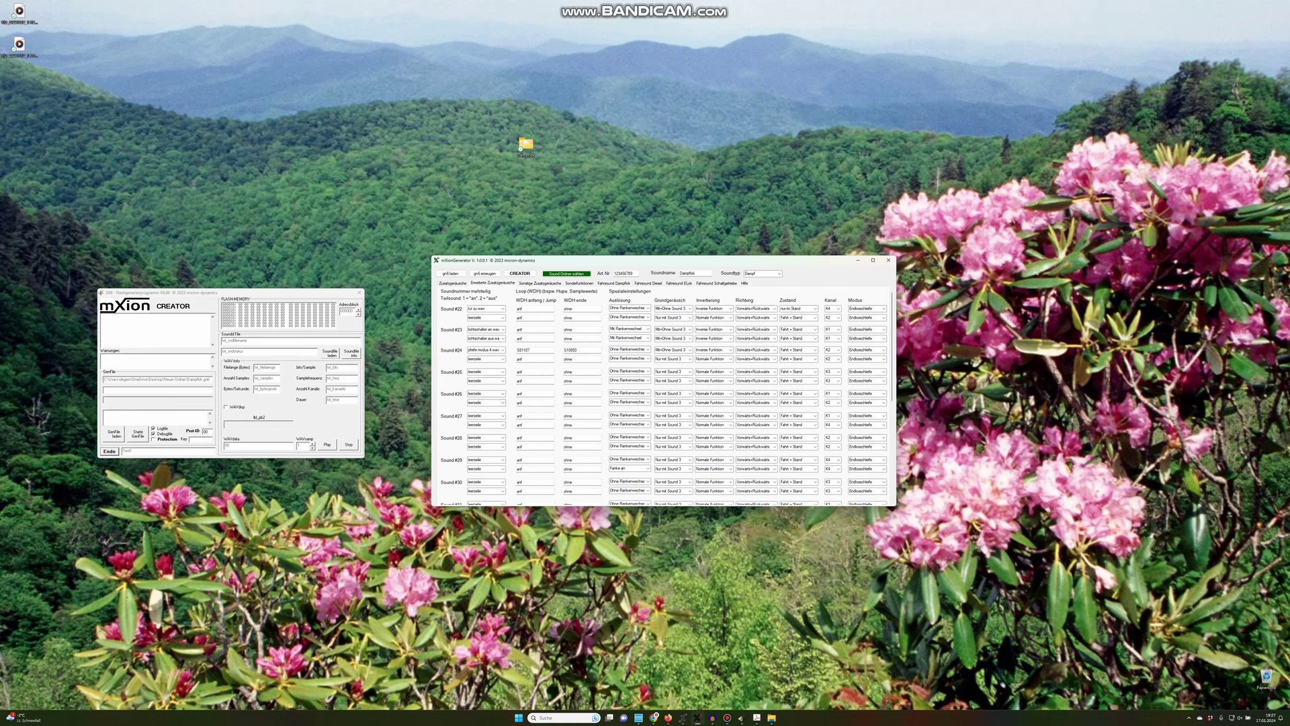
click(452, 283)
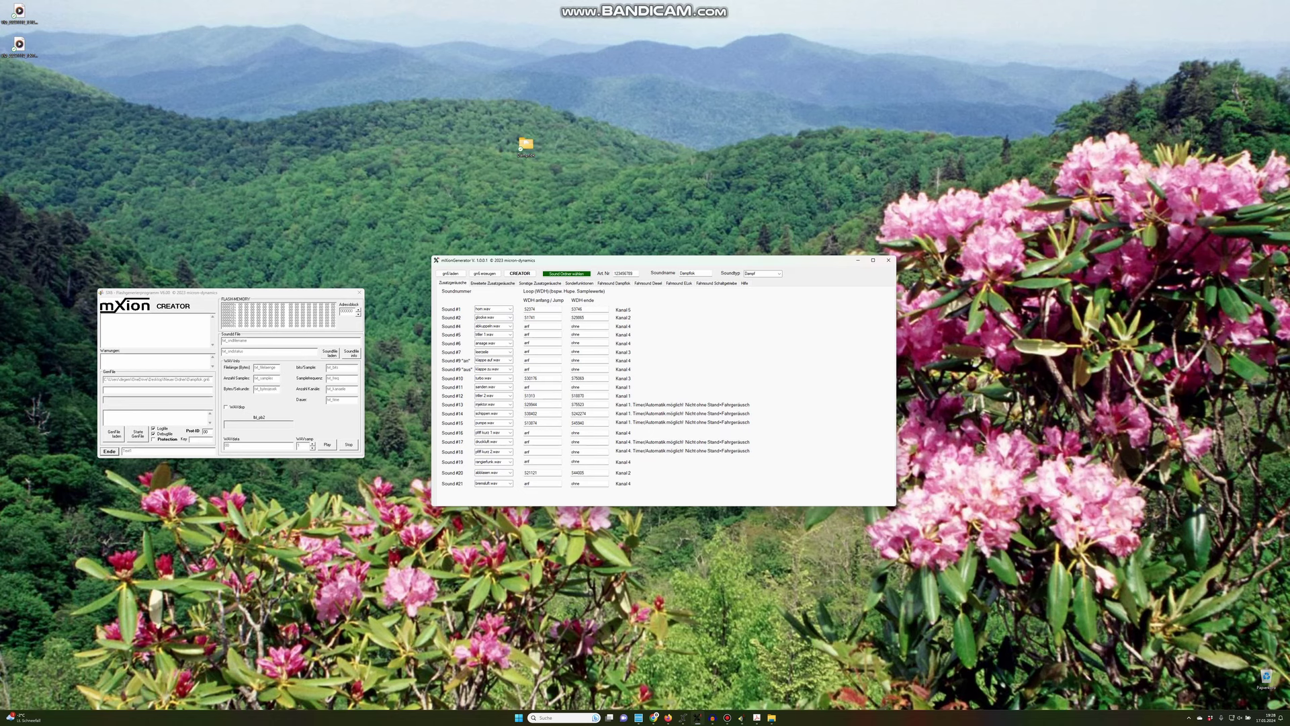
click(492, 283)
click(452, 283)
Inspect the WDH anfang/Jump and WDH ende fields of Sound #5 and Sound #2
click(530, 334)
click(580, 334)
click(531, 318)
click(584, 317)
Open the PDF manual at the WDH loop marker diagram and place the mXionGenerator window beside it
click(757, 717)
scroll(970, 377, down, 10)
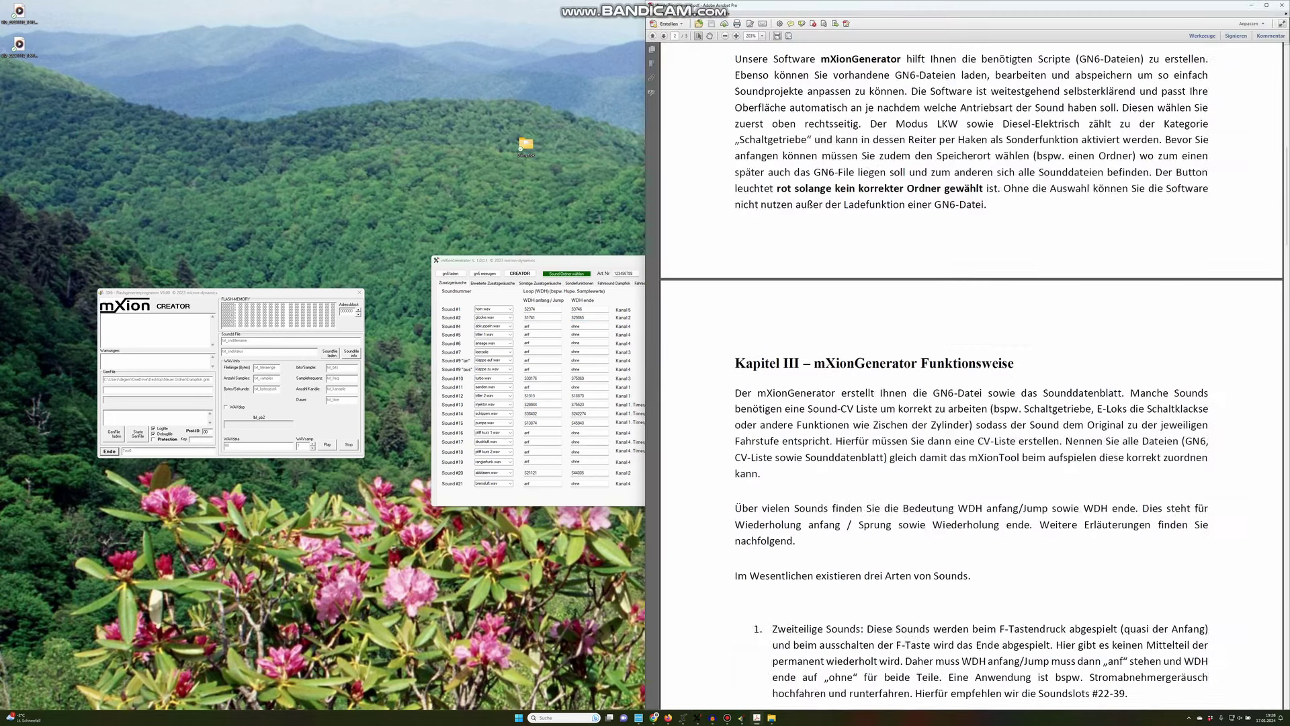
scroll(968, 363, down, 7)
drag(612, 263, 279, 257)
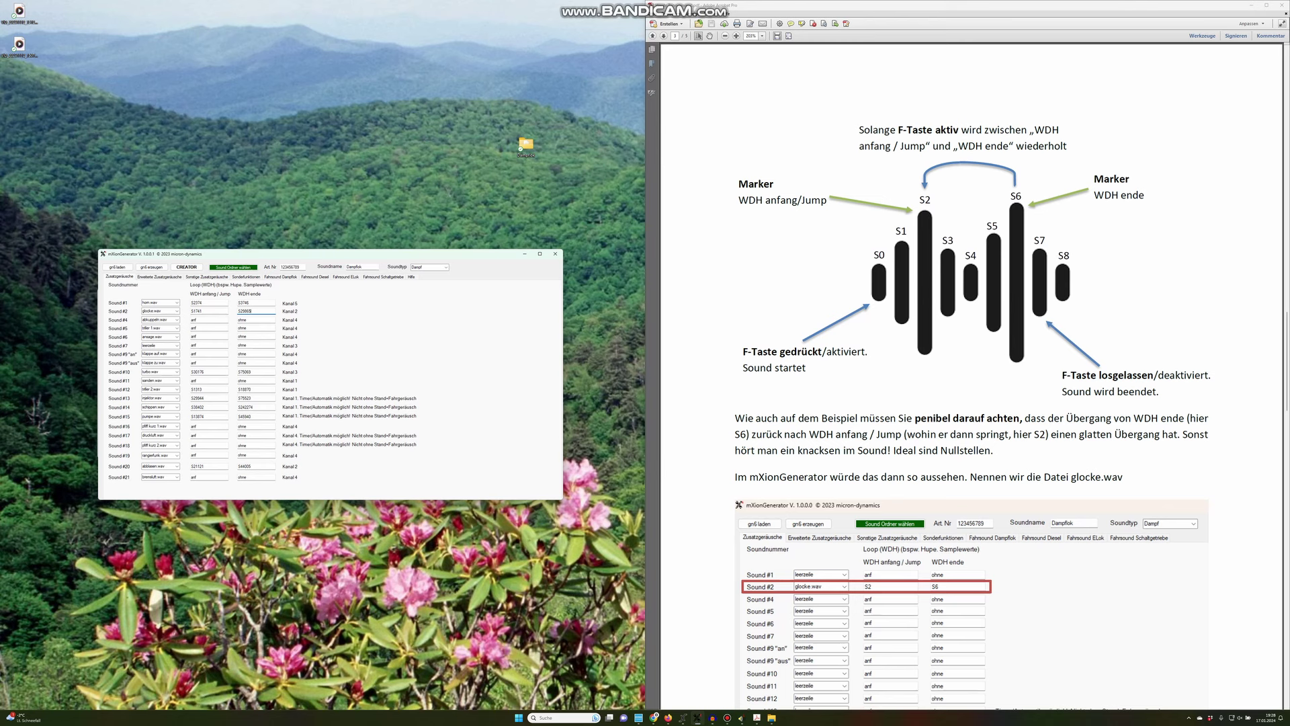
Examine the WDH anfang/Jump and WDH ende fields of Sound #6 in the Zusatzgeräusche list
double_click(193, 336)
double_click(242, 336)
click(196, 345)
double_click(194, 336)
Compare the WDH anfang/Jump and WDH ende fields of Sound #2 (glocke.wav) with the manual's loop diagram
click(209, 311)
click(253, 310)
click(203, 310)
click(203, 311)
click(242, 311)
drag(242, 312, 253, 311)
double_click(245, 311)
drag(196, 311, 202, 311)
click(202, 311)
click(244, 311)
click(199, 311)
click(247, 311)
double_click(246, 311)
click(246, 311)
click(210, 310)
click(199, 303)
Switch to Audacity and arrange its window above mXionGenerator, clear of the manual
mouse_move(712, 717)
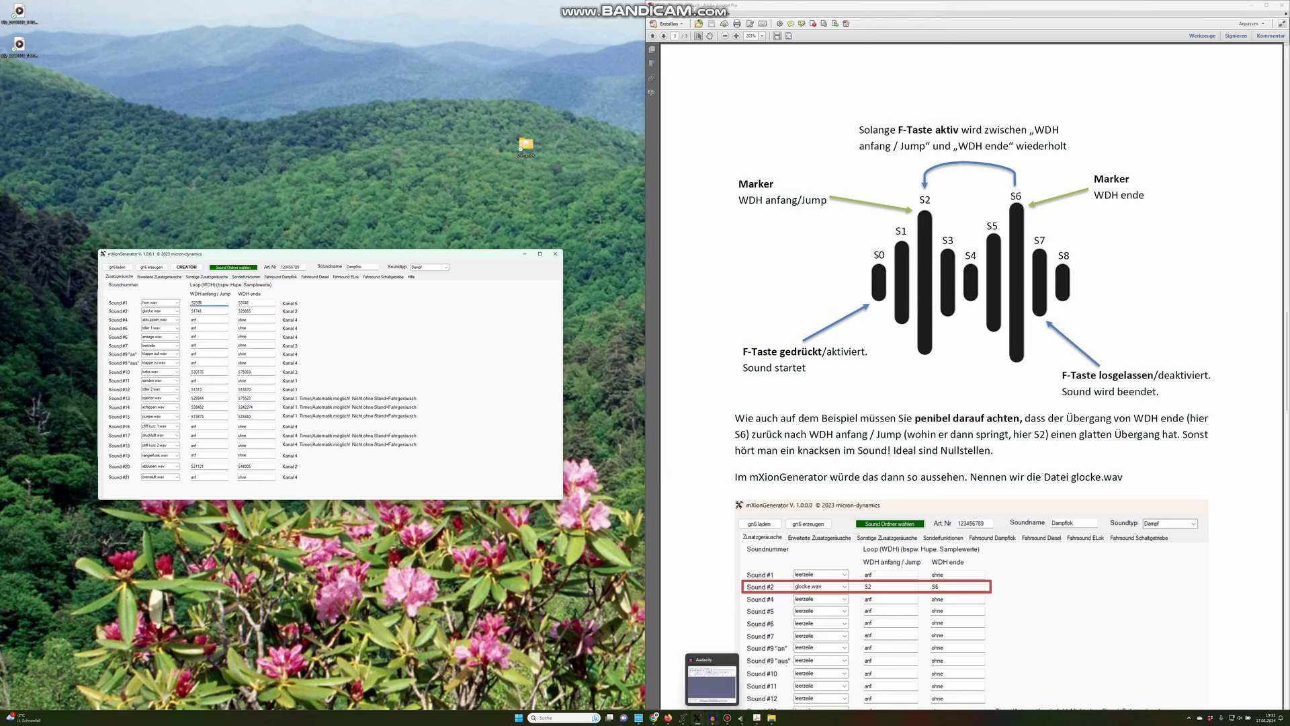
click(712, 717)
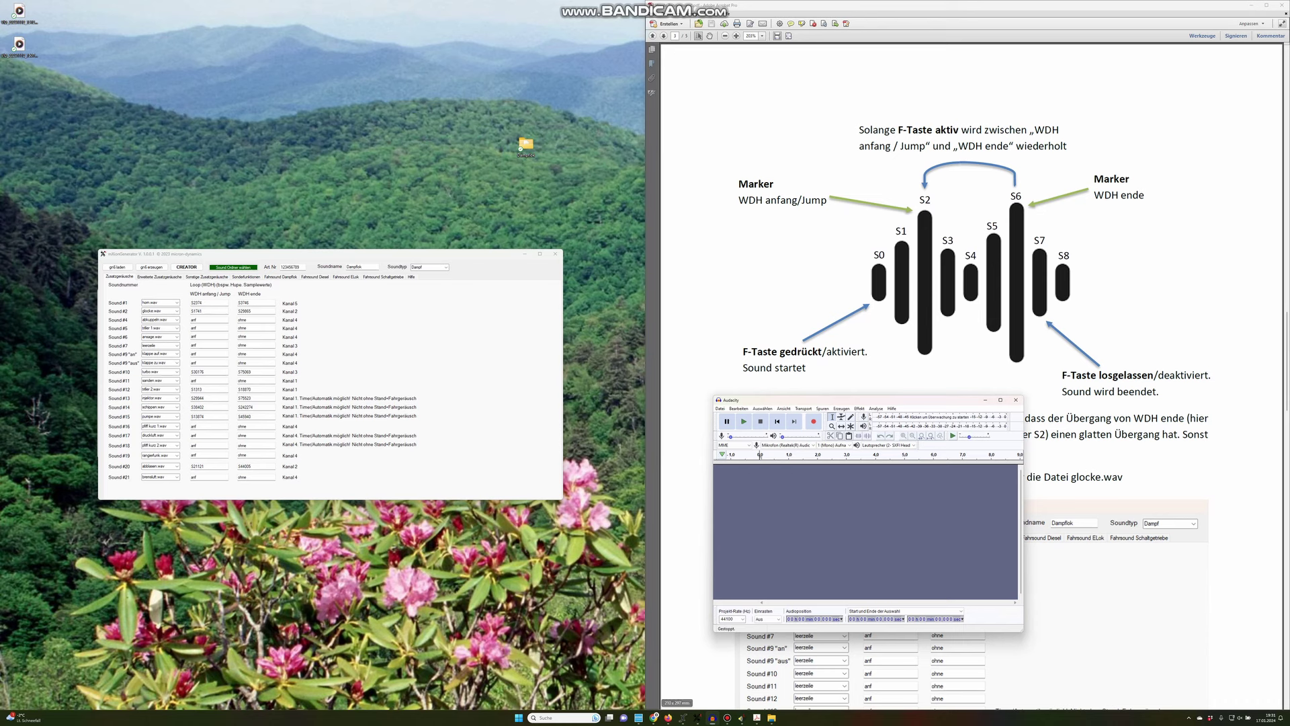
drag(782, 402, 248, 26)
drag(440, 258, 441, 308)
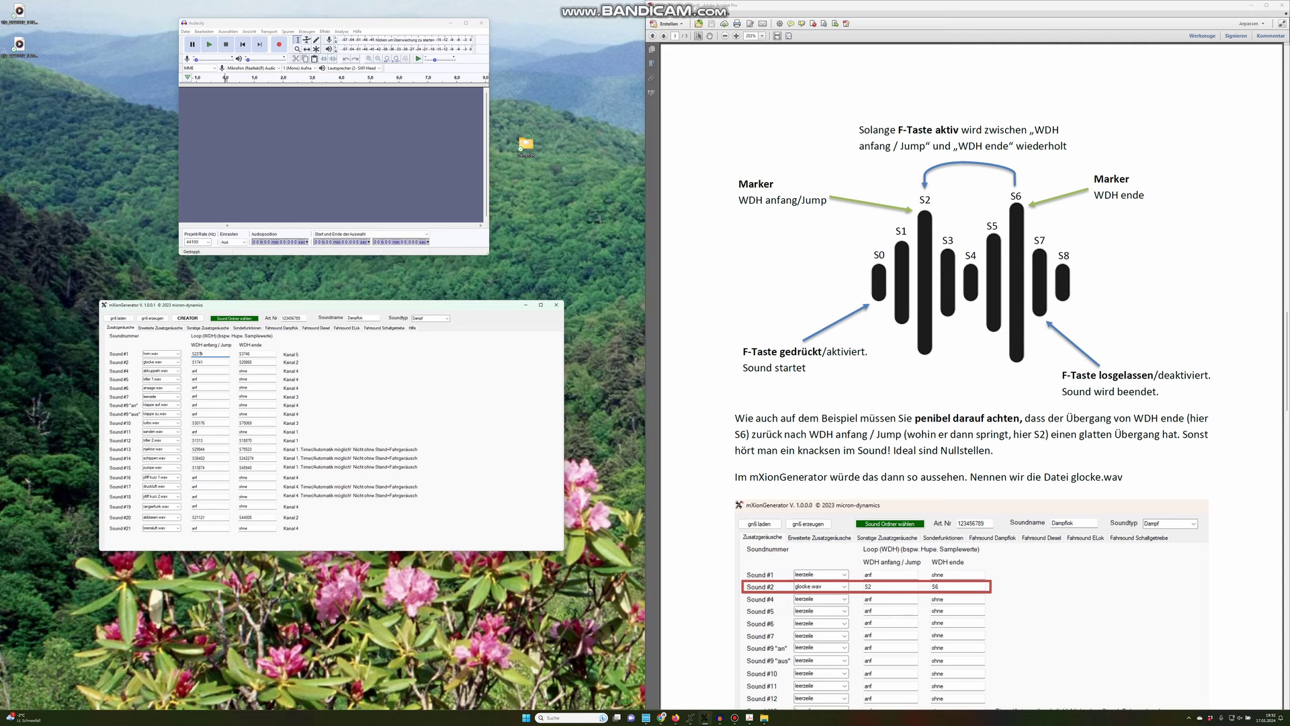
Open glocke.wav from the Dampflok folder in Audacity
click(185, 31)
click(201, 46)
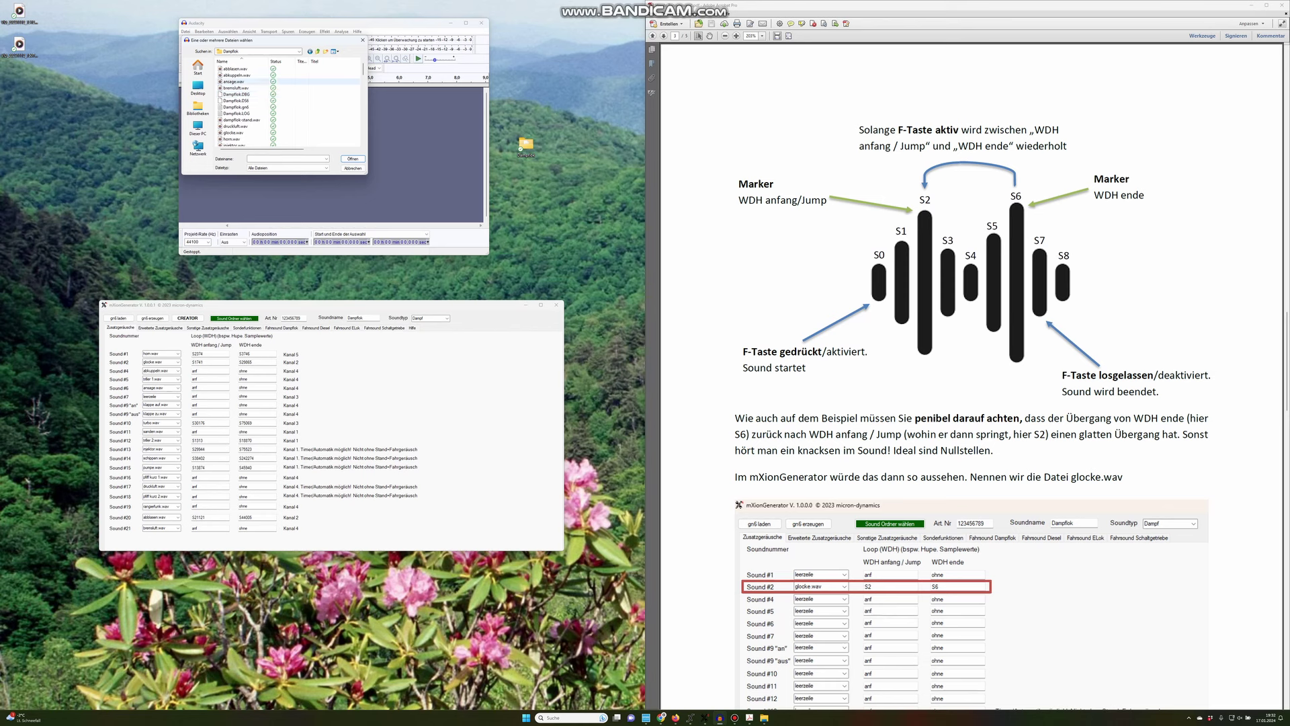
click(246, 100)
click(246, 132)
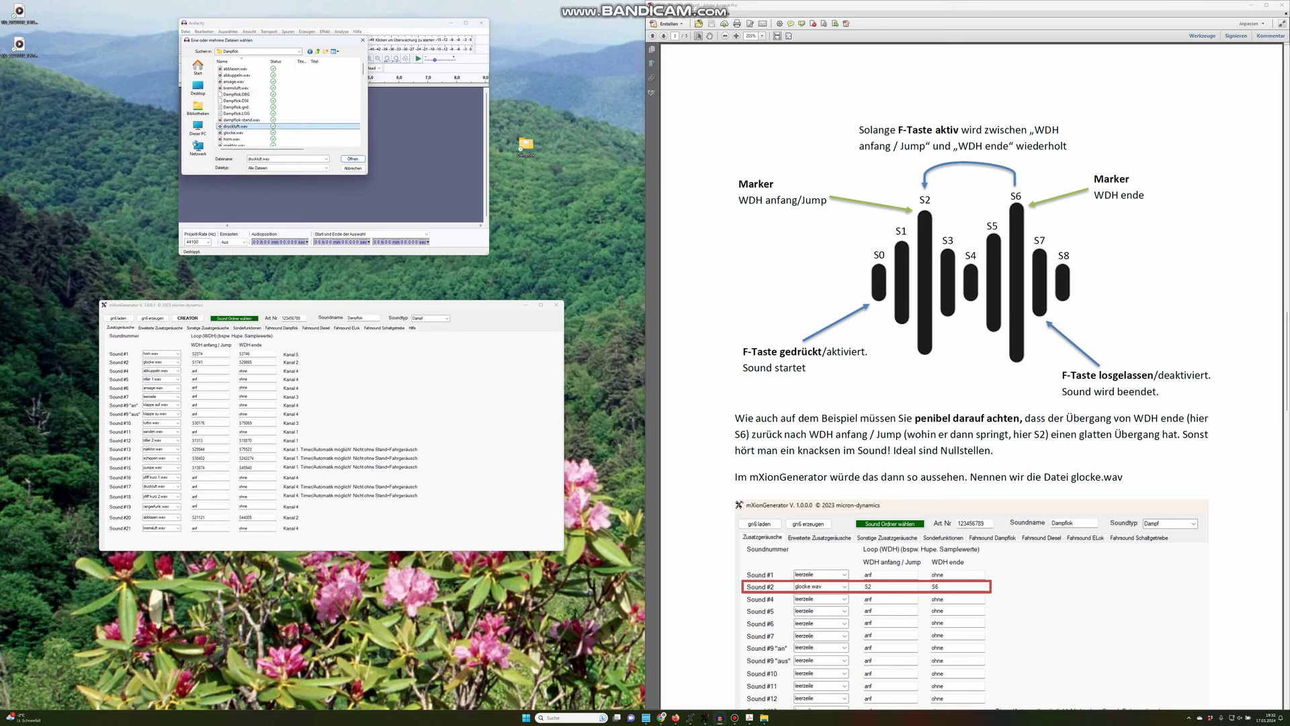
click(352, 158)
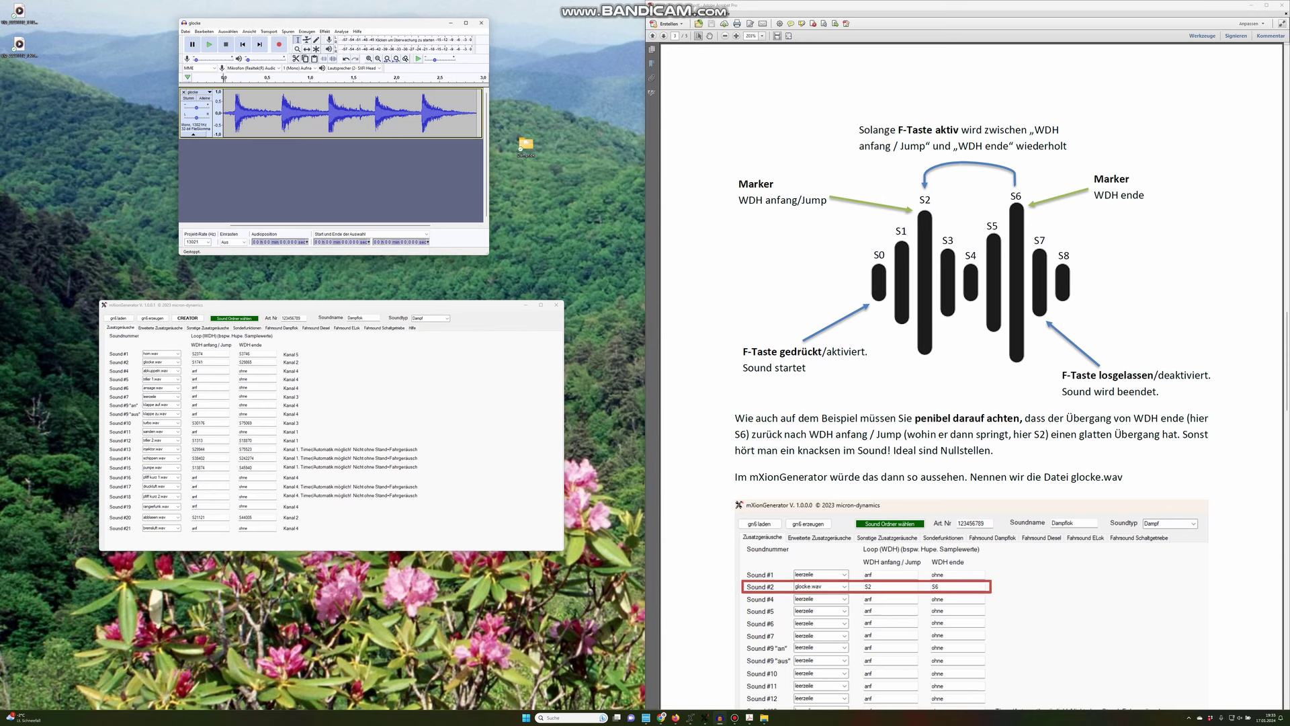
Snap the Audacity window into the screen quarter beside the manual and move mXionGenerator below it
drag(315, 23, 0, 66)
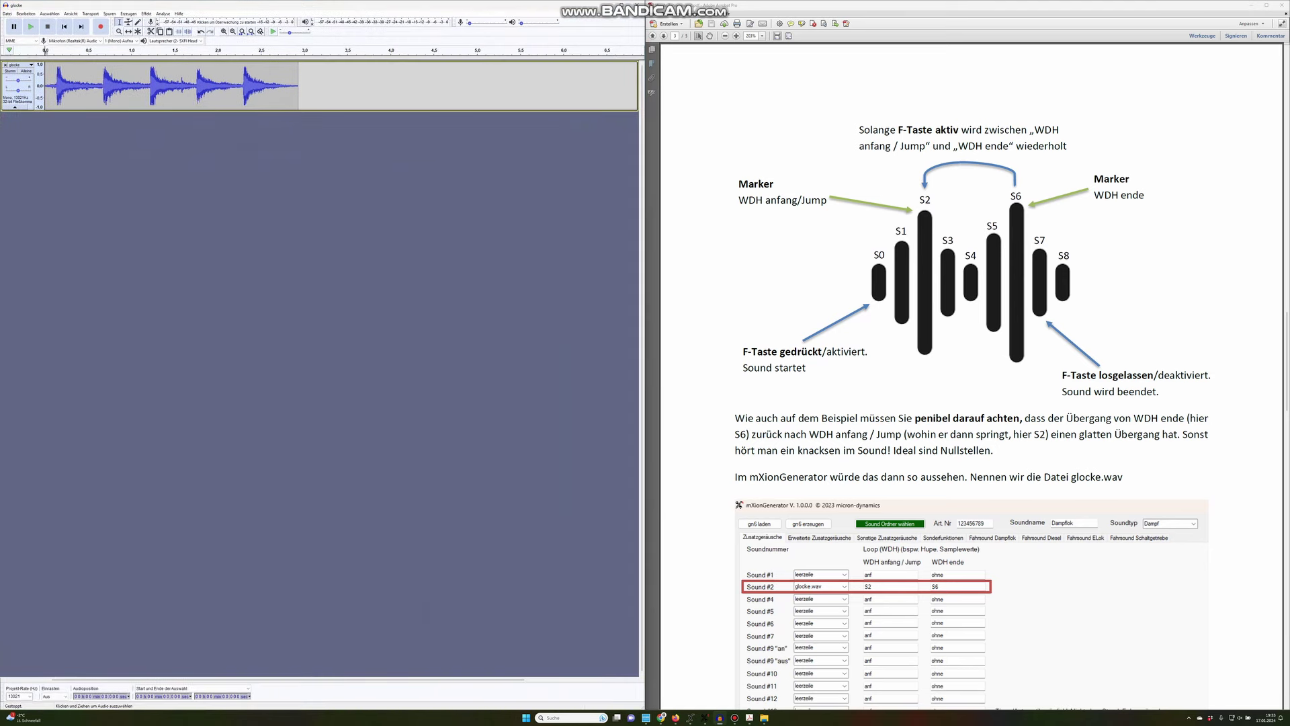
drag(349, 6, 0, 0)
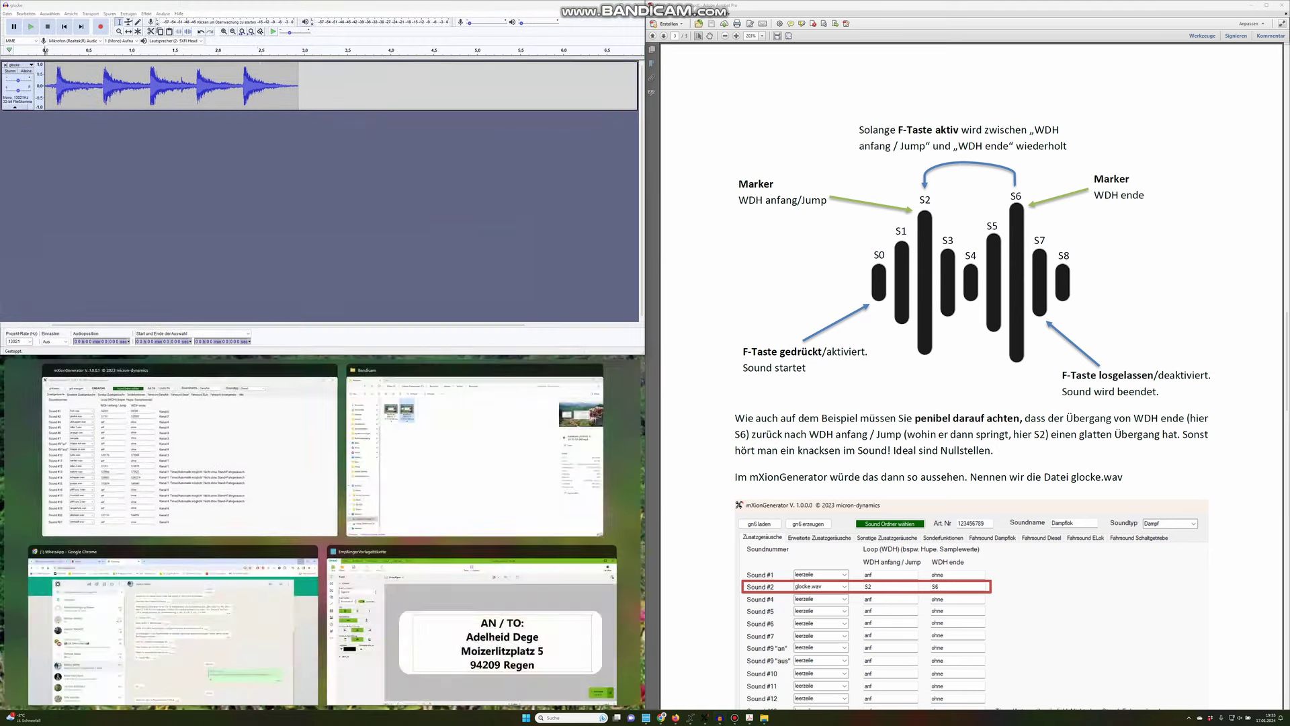
key(Escape)
click(430, 390)
drag(430, 305, 440, 410)
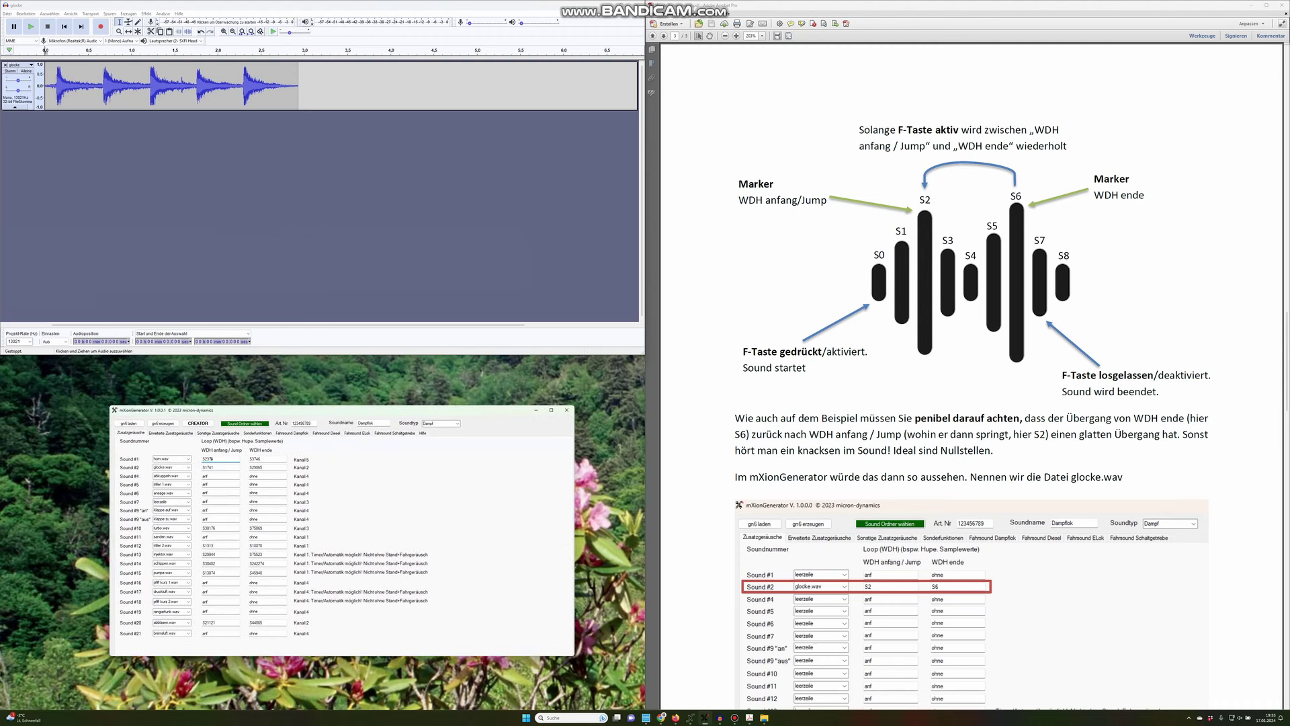
Examine the glocke waveform at overview and individual sample level, ending at the start of the track
scroll(197, 86, up, 2)
scroll(201, 85, up, 4)
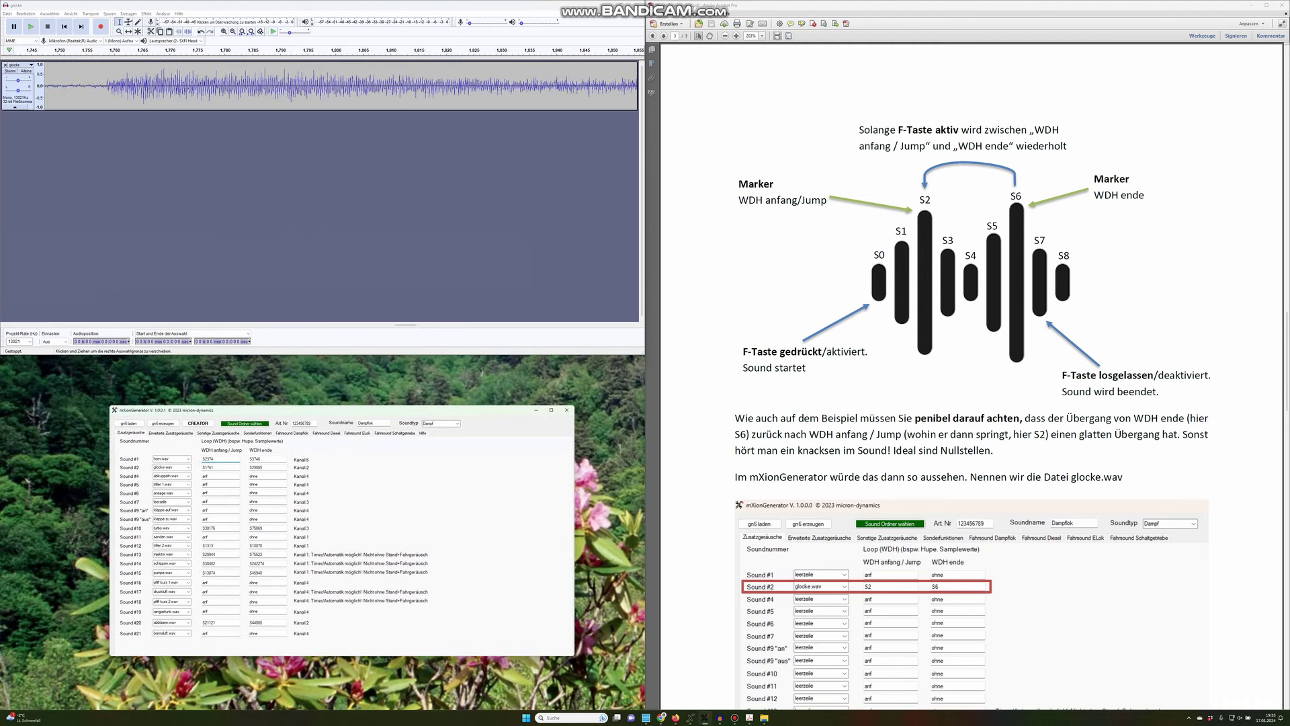
scroll(336, 86, down, 4)
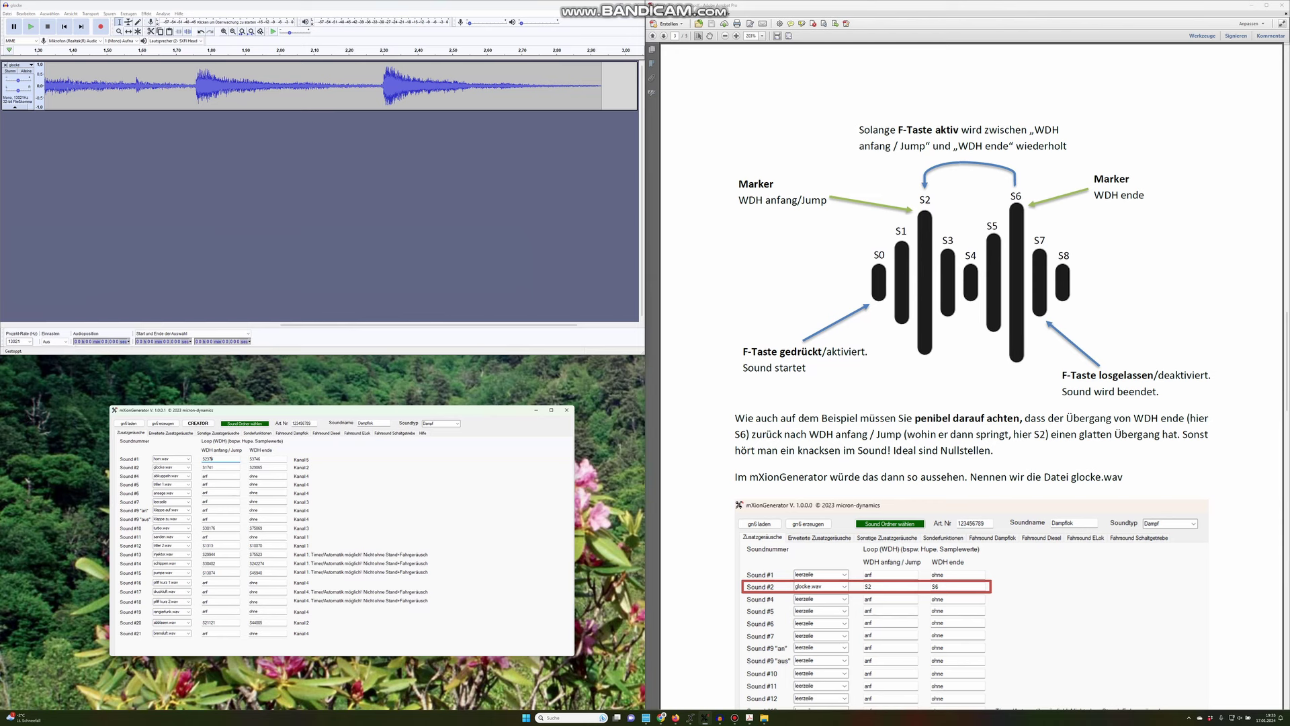
scroll(109, 85, up, 7)
scroll(107, 85, up, 1)
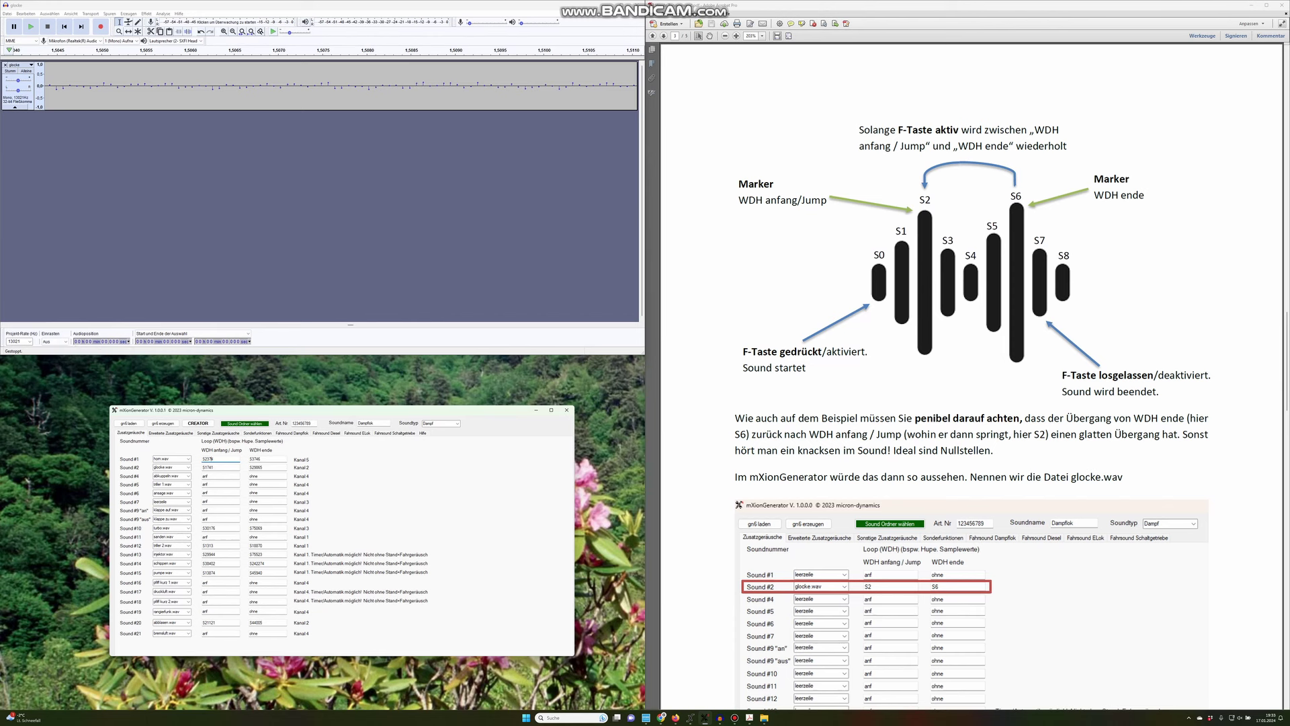
click(376, 325)
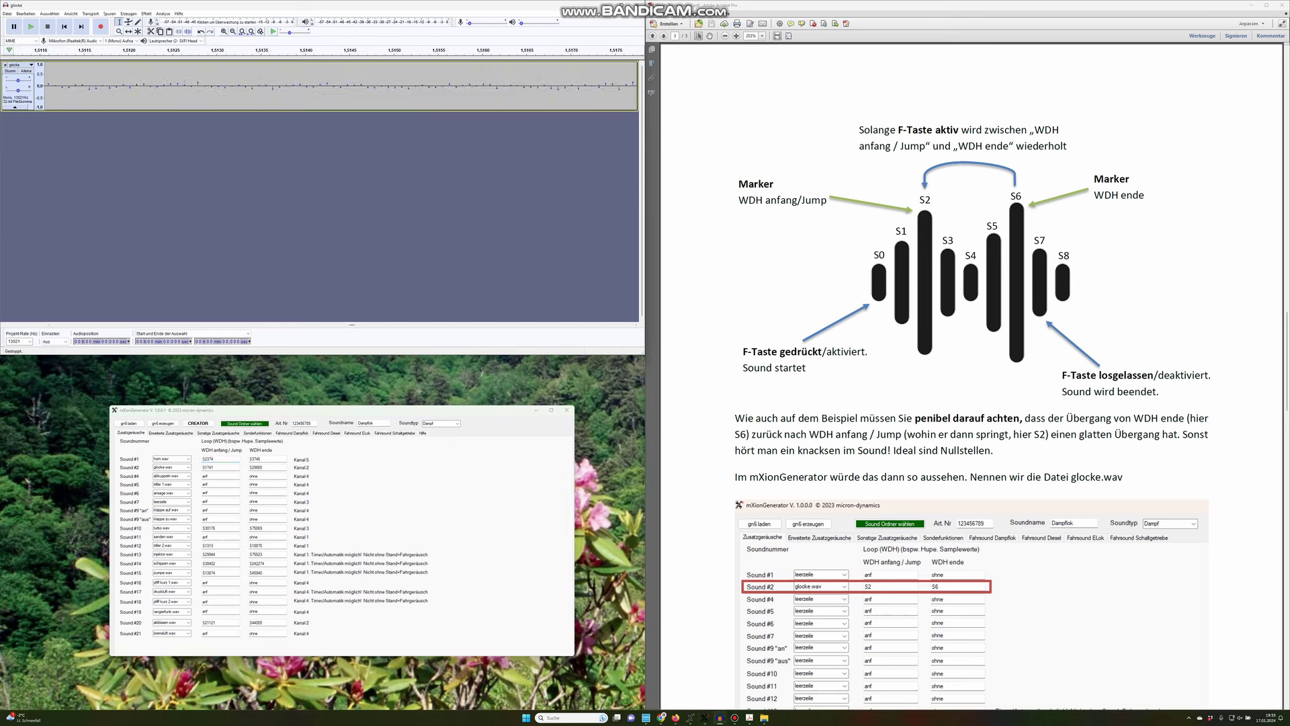
scroll(341, 85, right, 1)
key(Home)
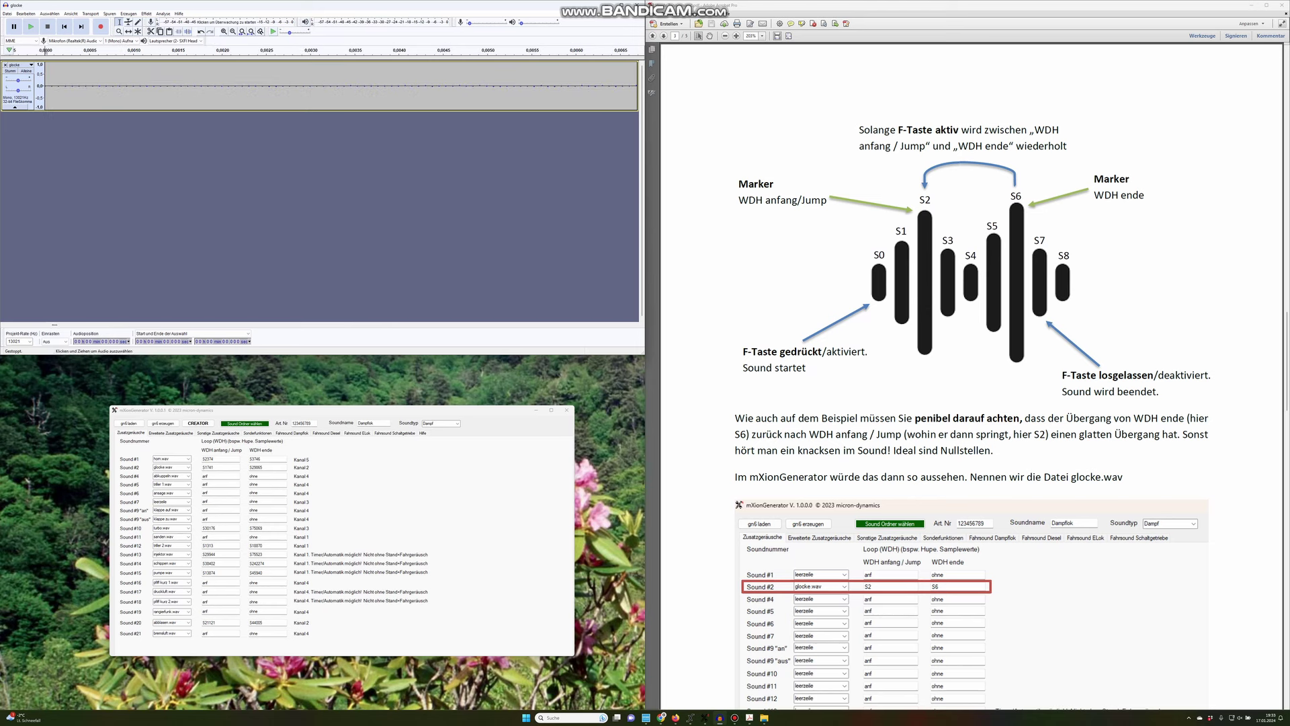
Find the first bell strike in the glocke waveform and place the cursor at about 0.170 s at sample level
drag(55, 324, 60, 325)
scroll(341, 86, right, 8)
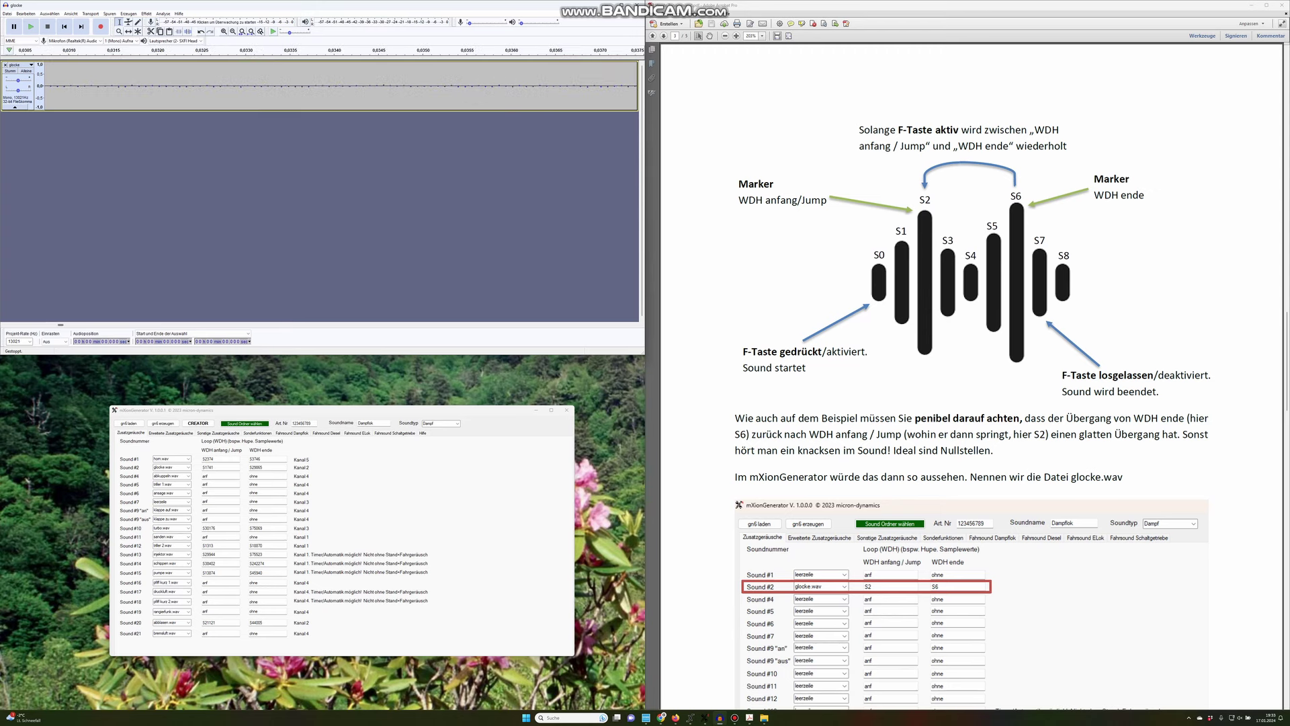
scroll(341, 86, right, 20)
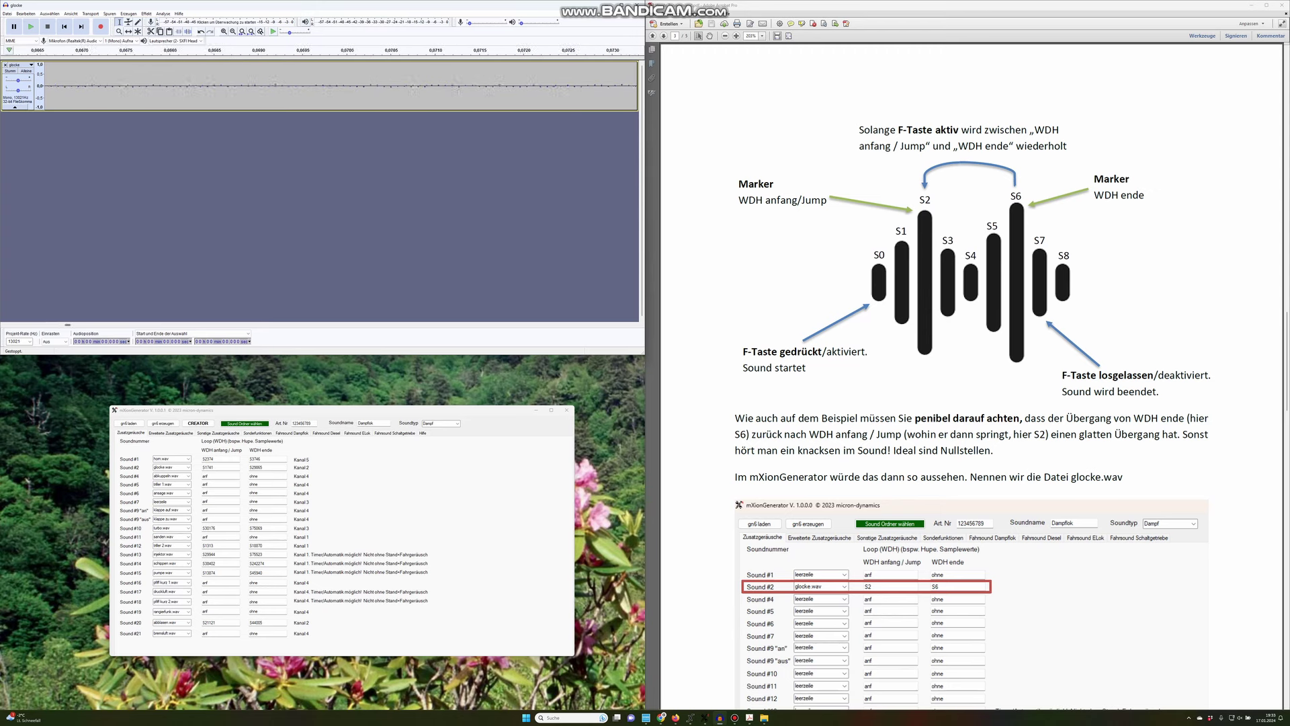
scroll(341, 86, left, 1)
scroll(341, 86, right, 6)
scroll(341, 86, right, 3)
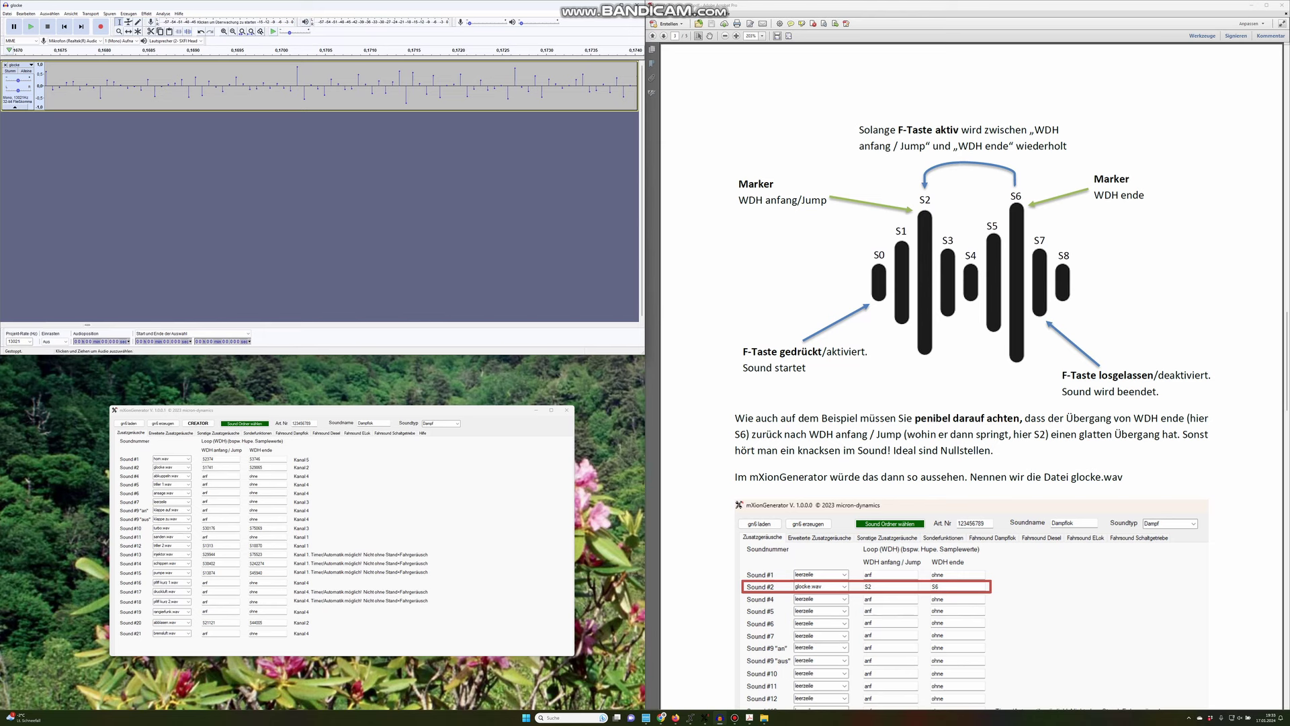
click(297, 86)
scroll(303, 86, up, 4)
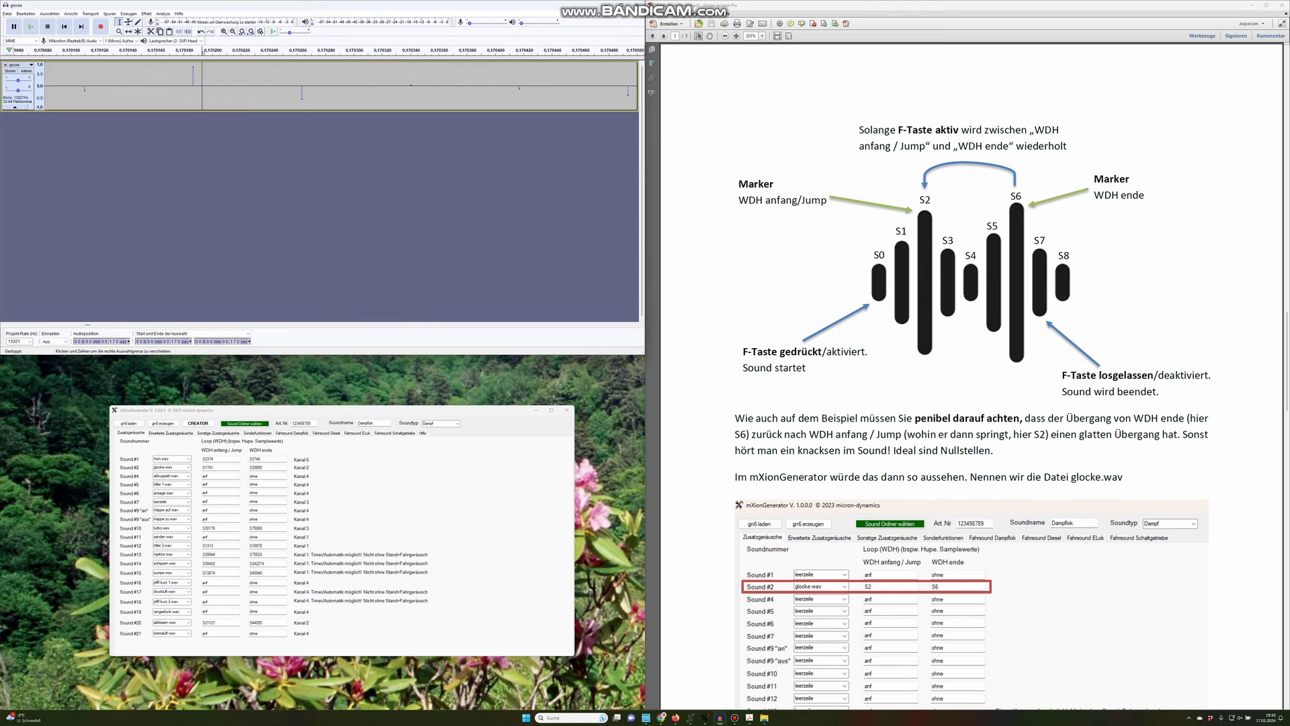
Play the glocke recording from its beginning with the whole waveform in view and stop the playback
click(305, 87)
scroll(305, 87, down, 3)
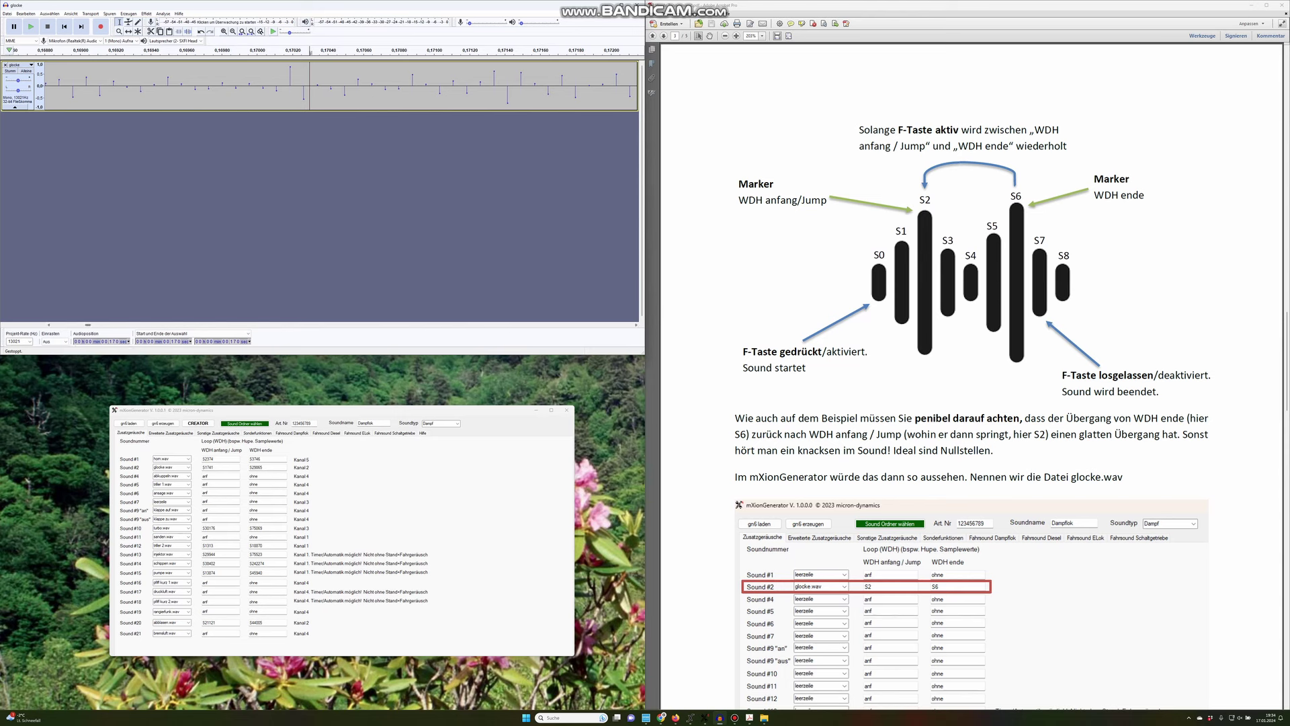
drag(88, 325, 344, 325)
scroll(344, 86, down, 14)
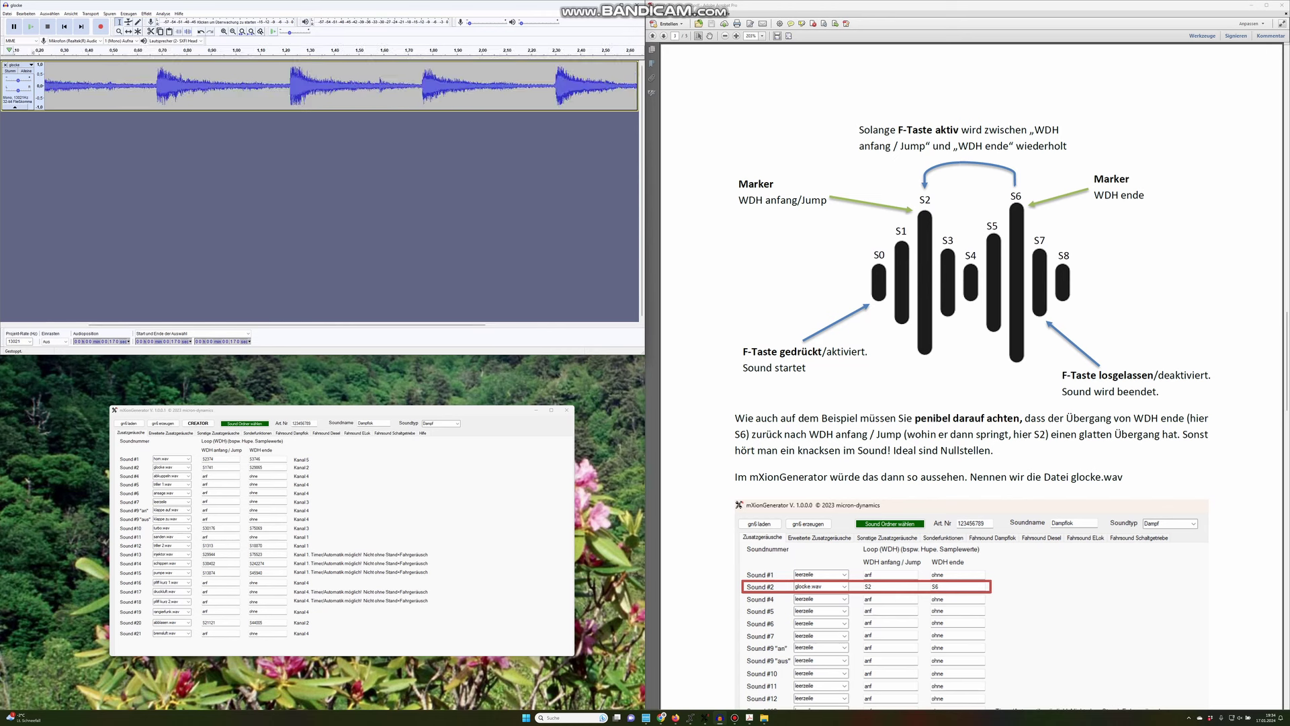
scroll(140, 85, down, 1)
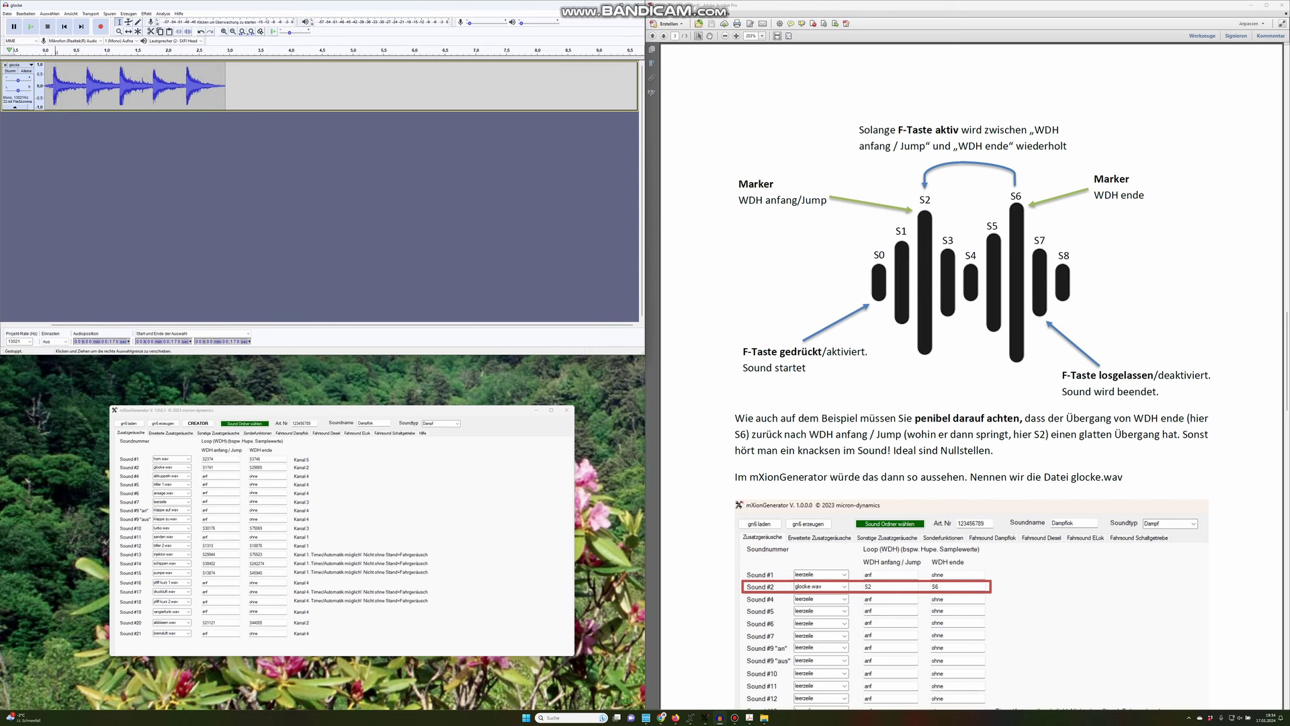
scroll(140, 85, up, 1)
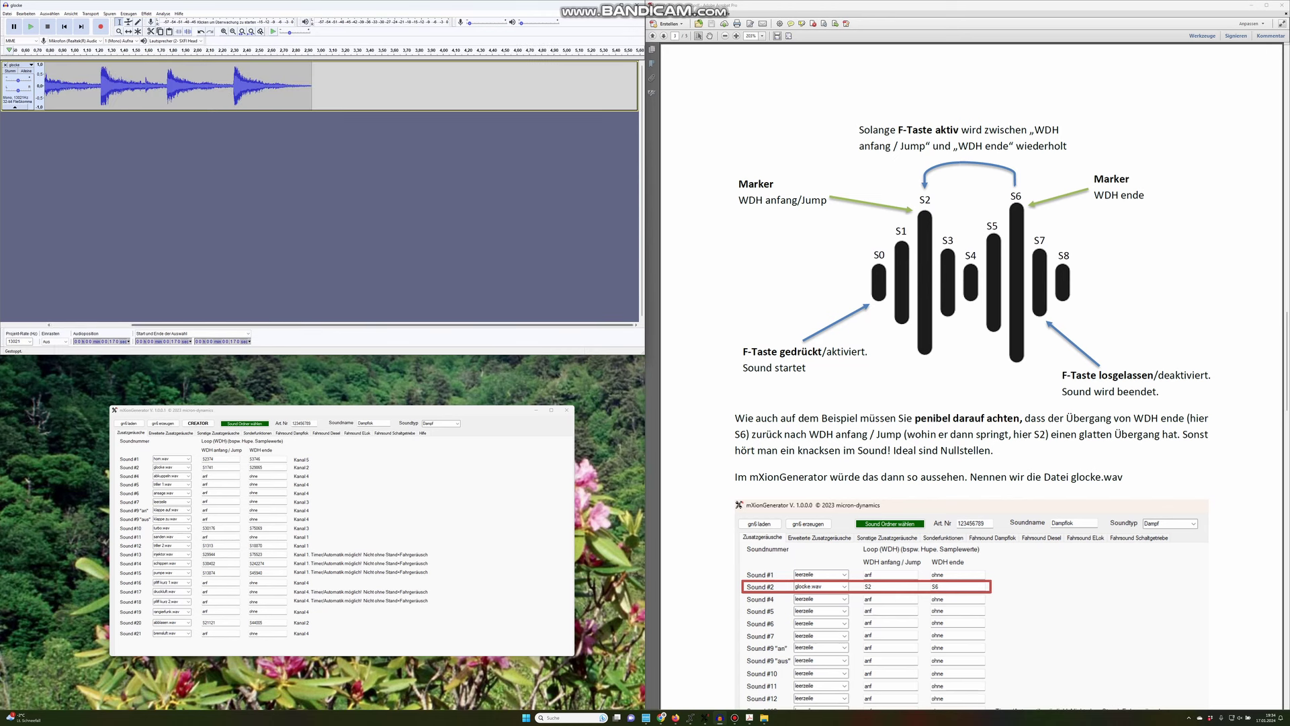
drag(140, 325, 61, 324)
click(64, 26)
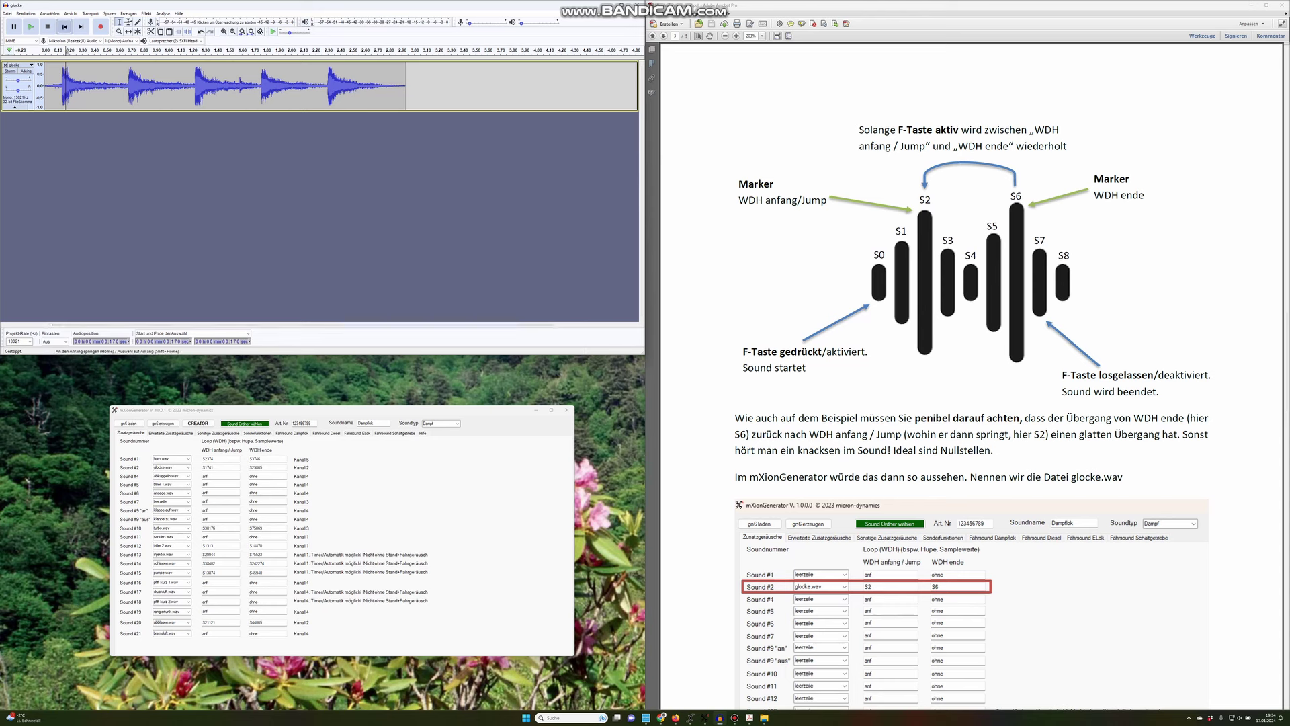
click(31, 26)
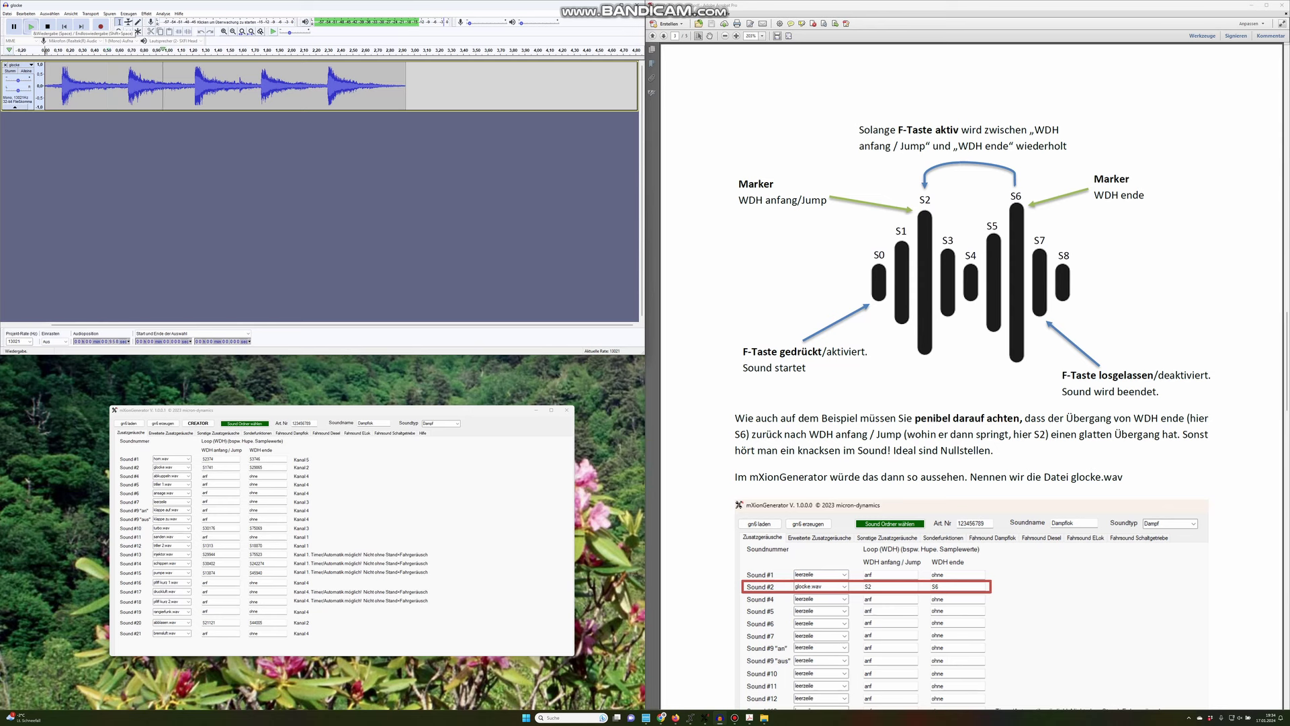
key(XF86AudioRaiseVolume)
key(space)
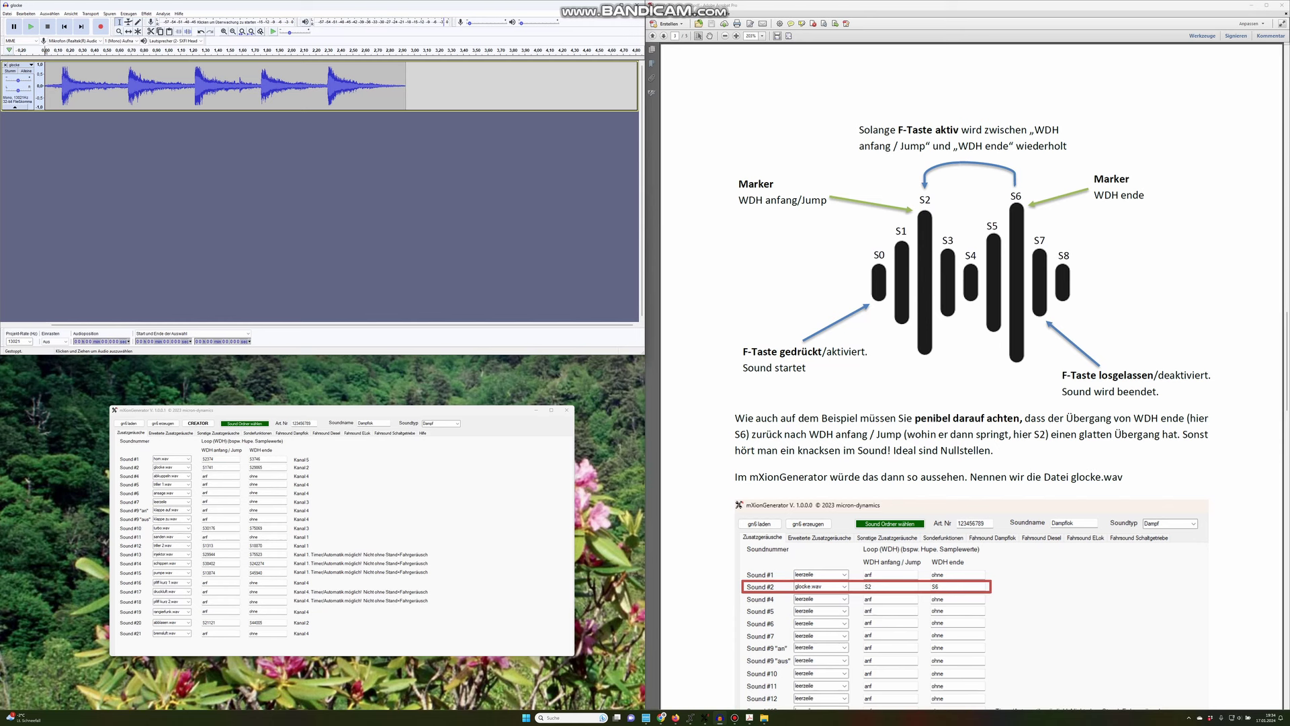
Mark the stretch from the third to the fourth bell strike, about 1.22 to 1.76 s, and clear the selection again
drag(195, 85, 262, 85)
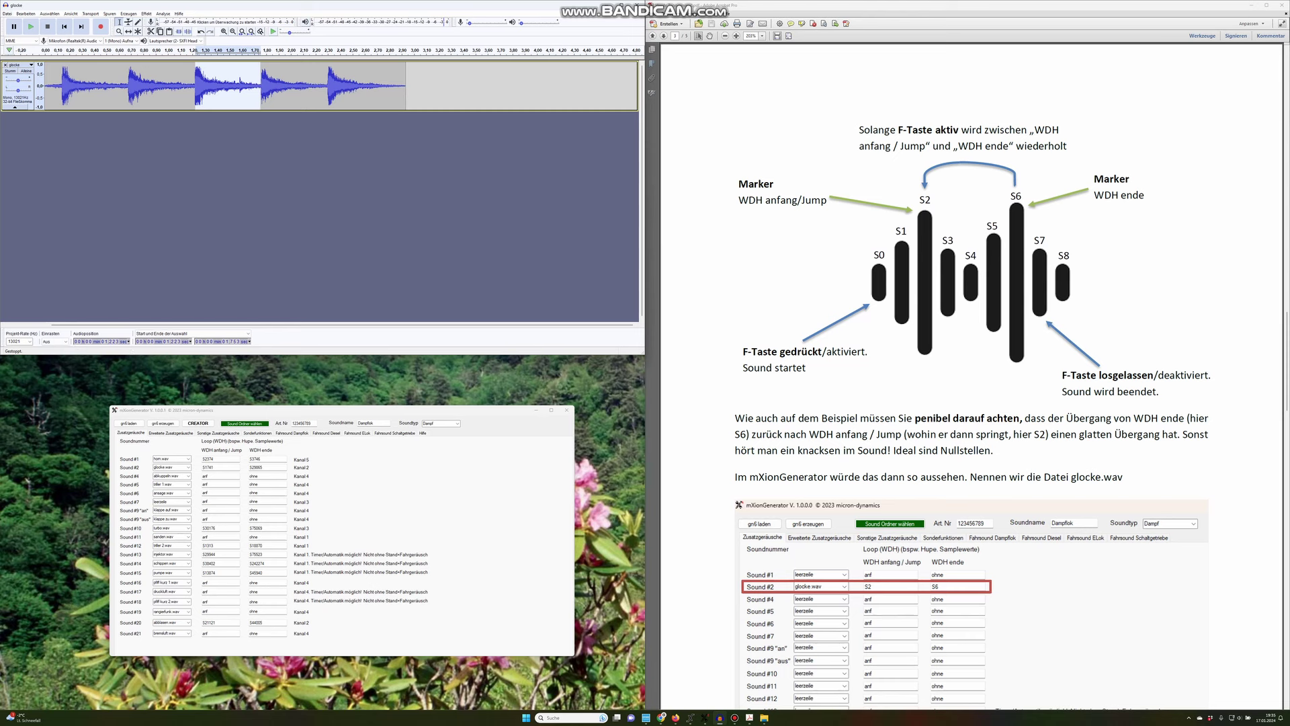
scroll(239, 85, up, 2)
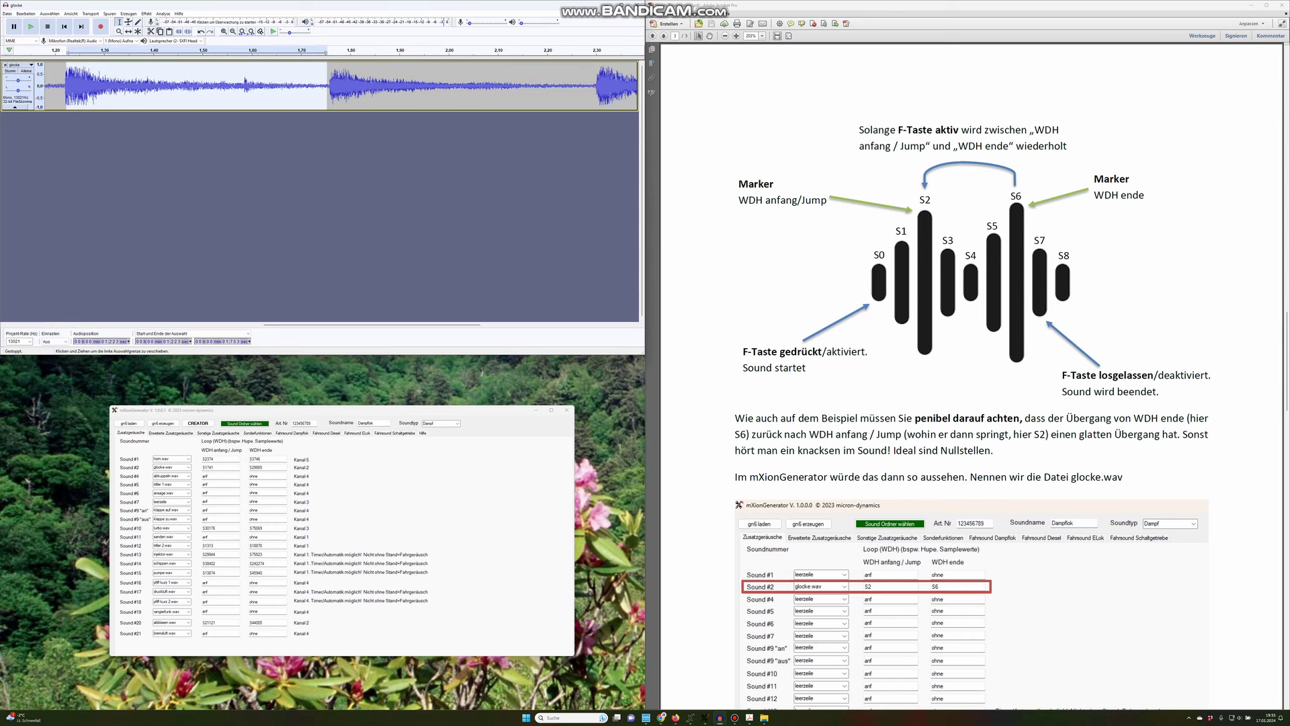
click(65, 86)
click(64, 86)
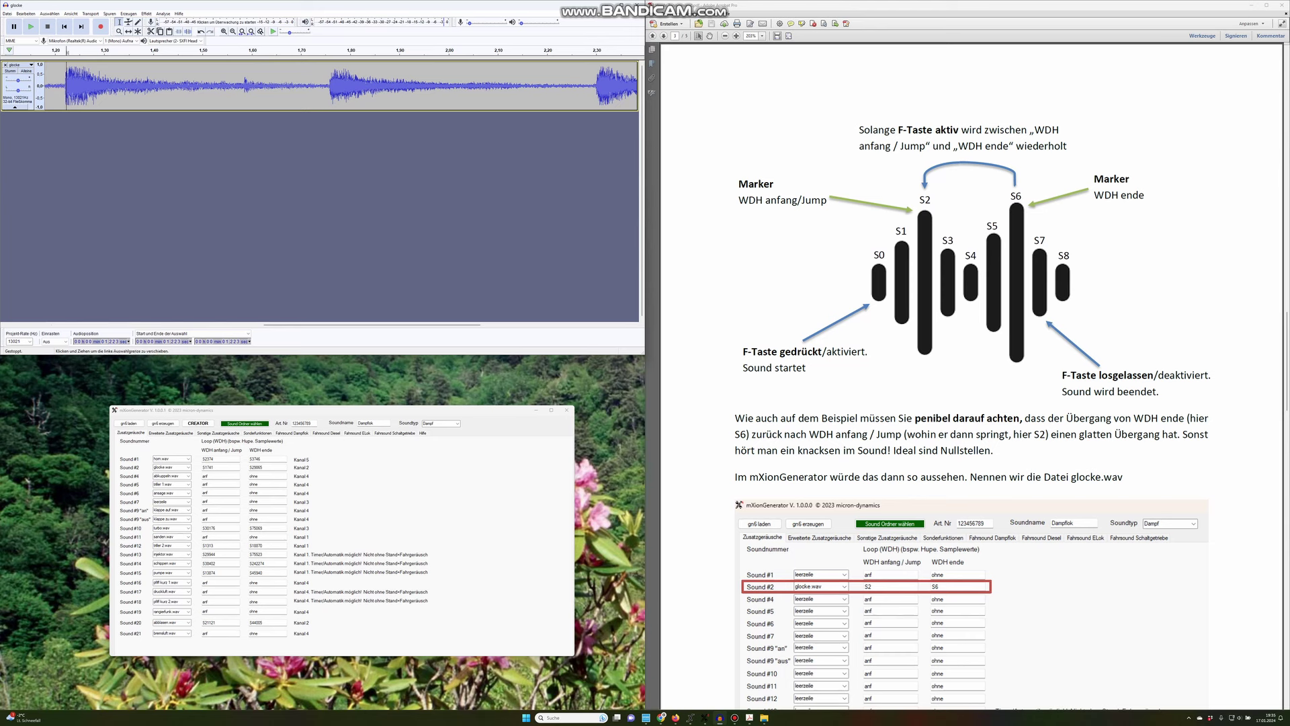
drag(65, 85, 331, 85)
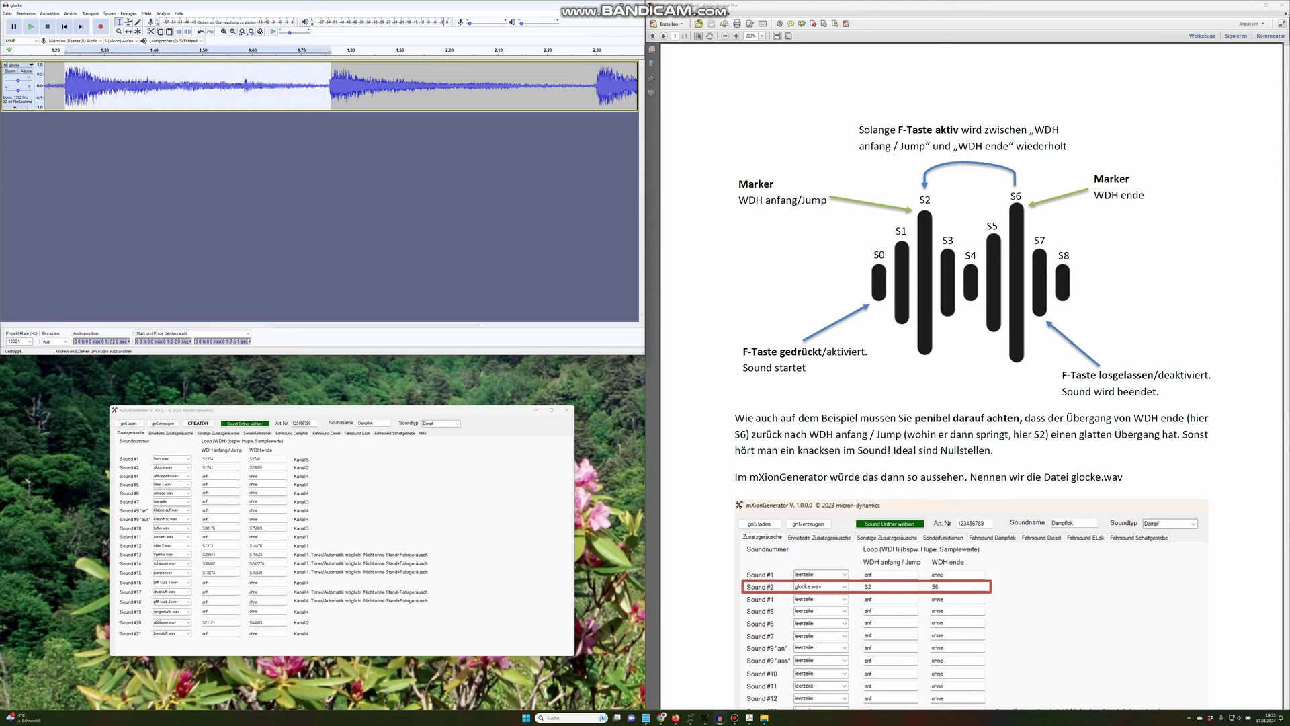
click(100, 86)
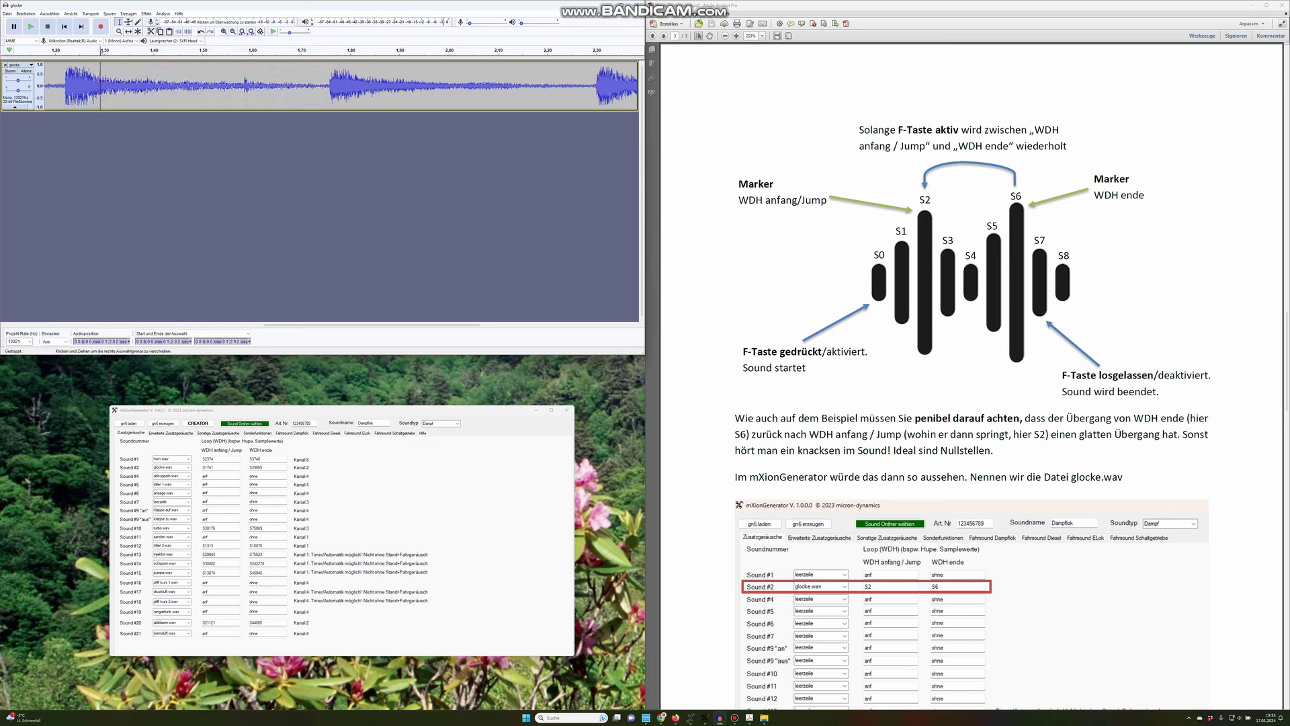
Check the available project rates and leave the glocke project's rate at 13021 Hz
click(30, 341)
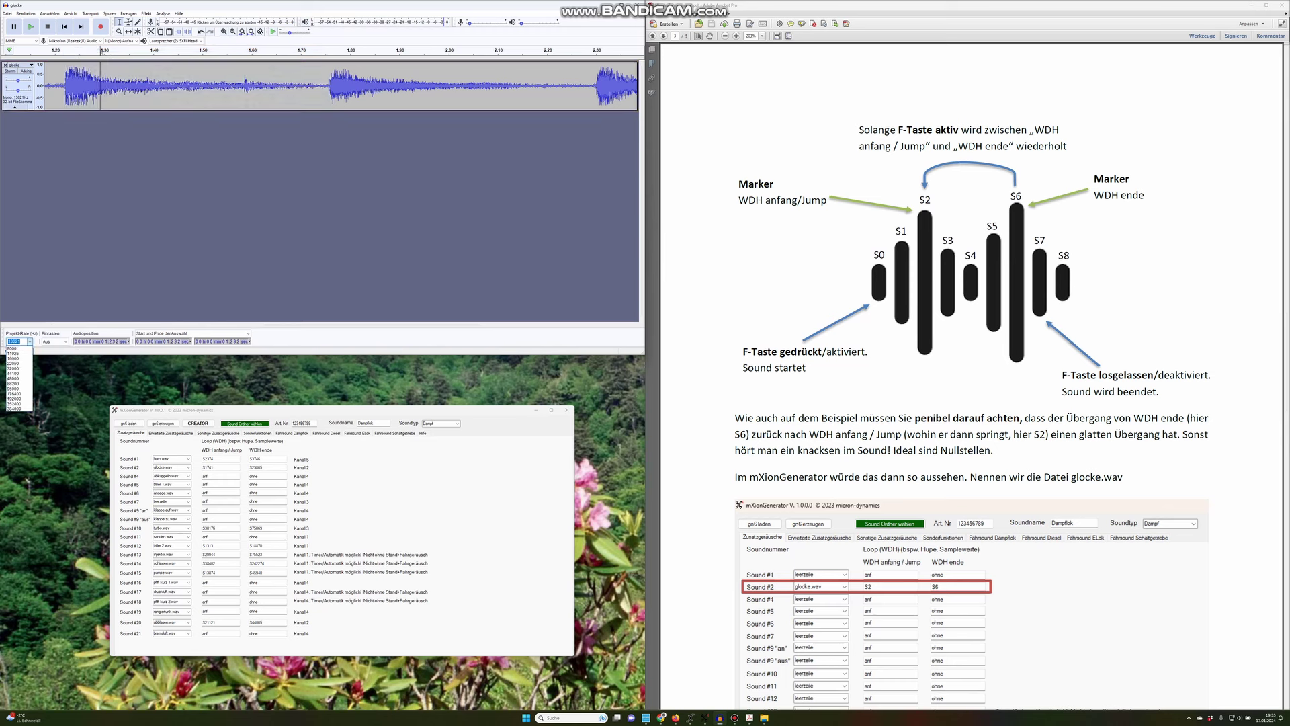
click(30, 341)
click(13, 341)
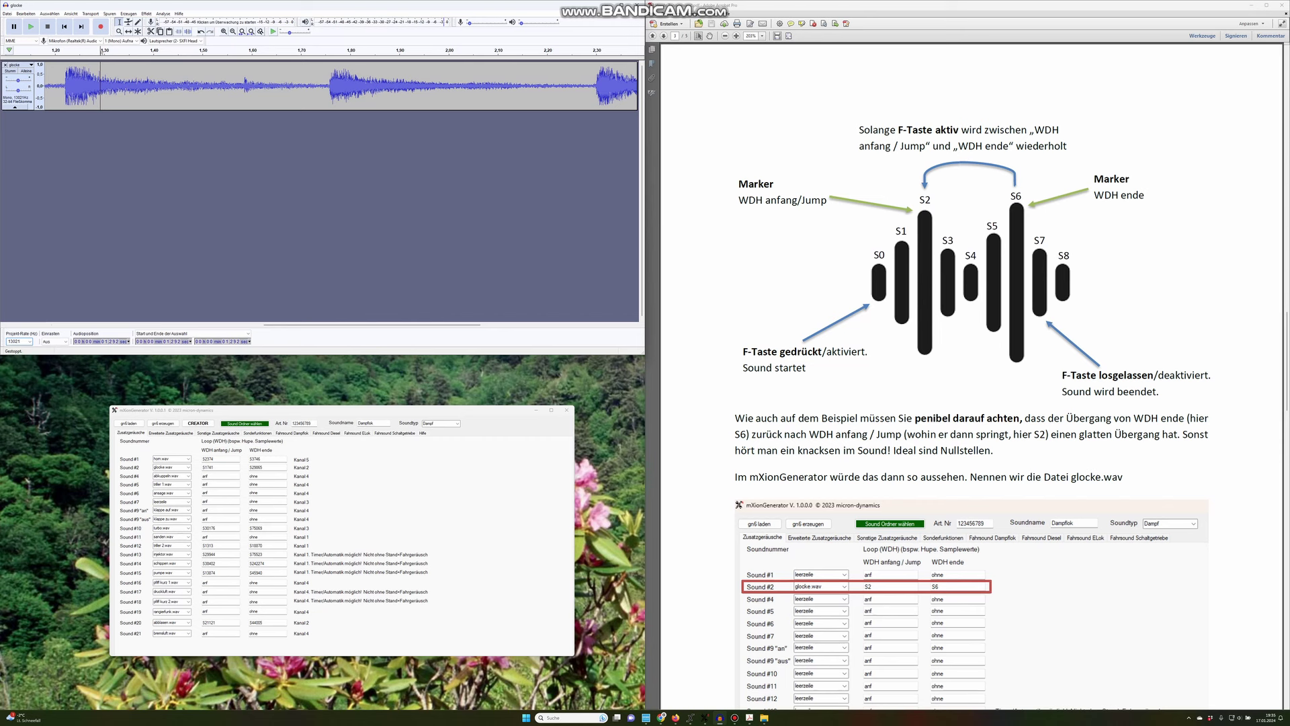
Review the manual's required sound file format on its first page and return to the WDH loop diagram
scroll(972, 377, up, 3)
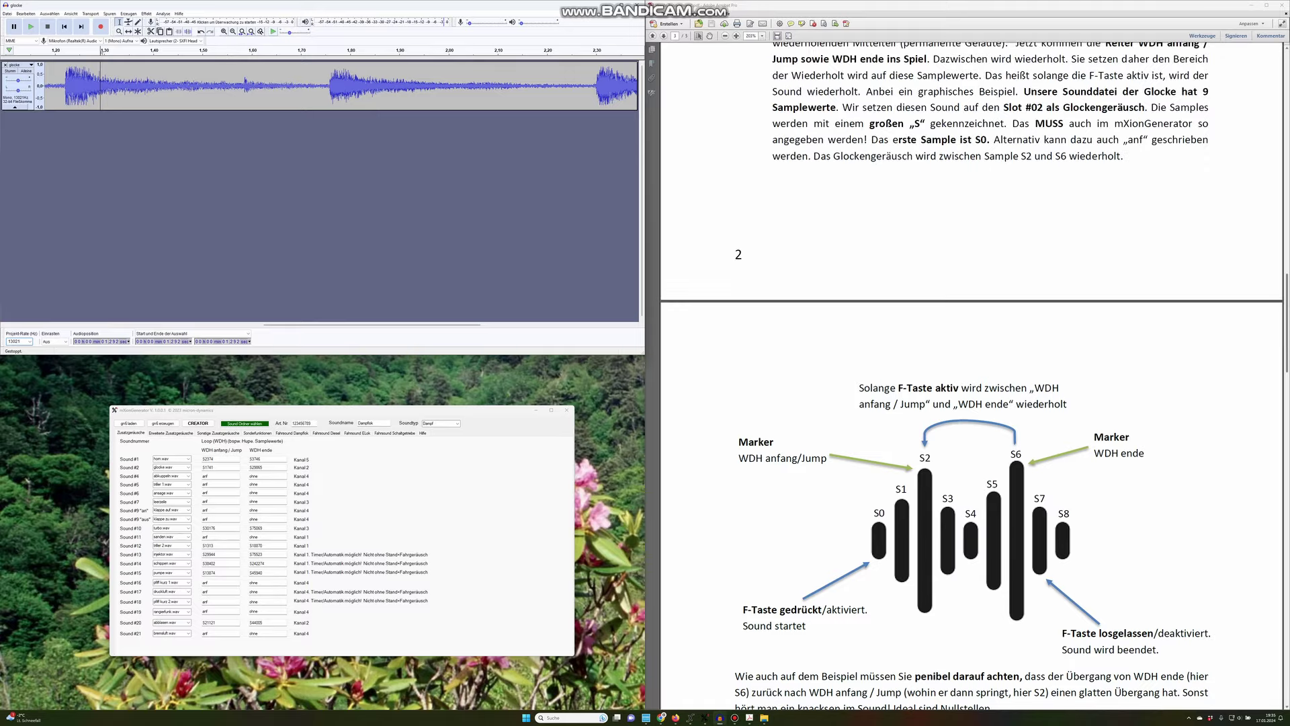
drag(1286, 323, 1287, 94)
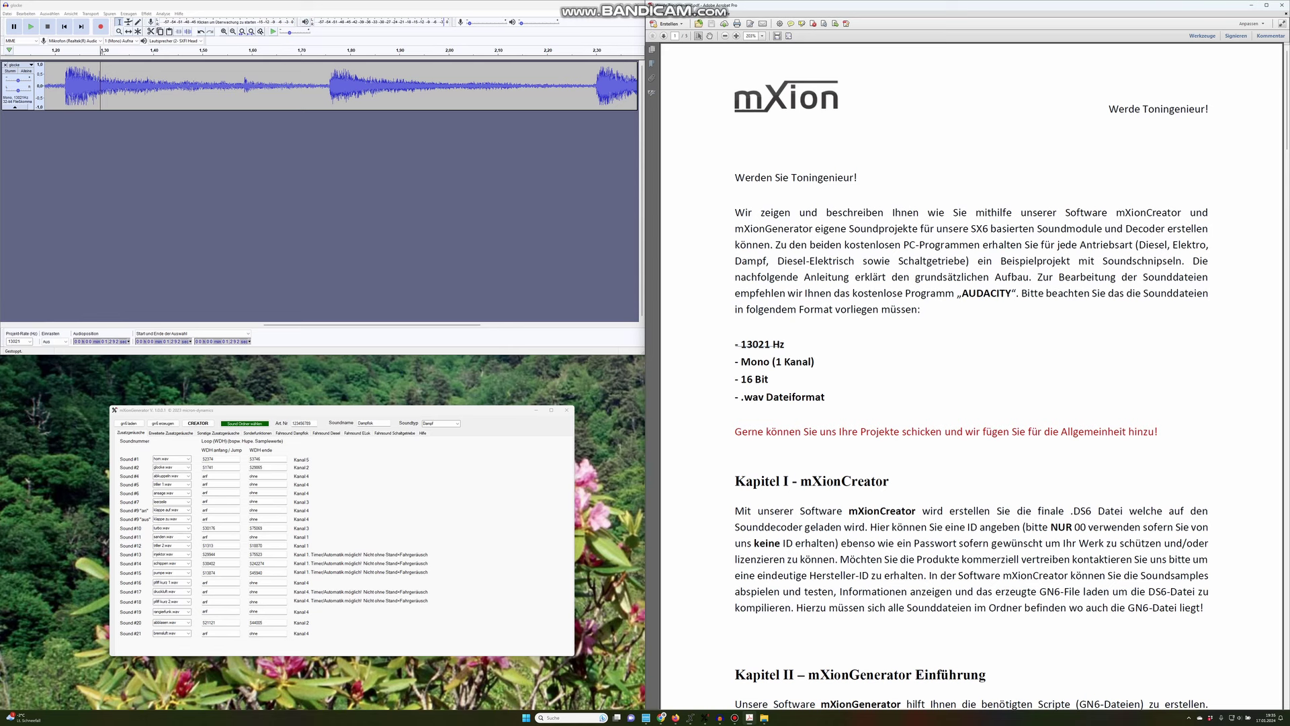
double_click(1123, 109)
triple_click(754, 361)
click(755, 362)
triple_click(746, 379)
drag(735, 397, 825, 397)
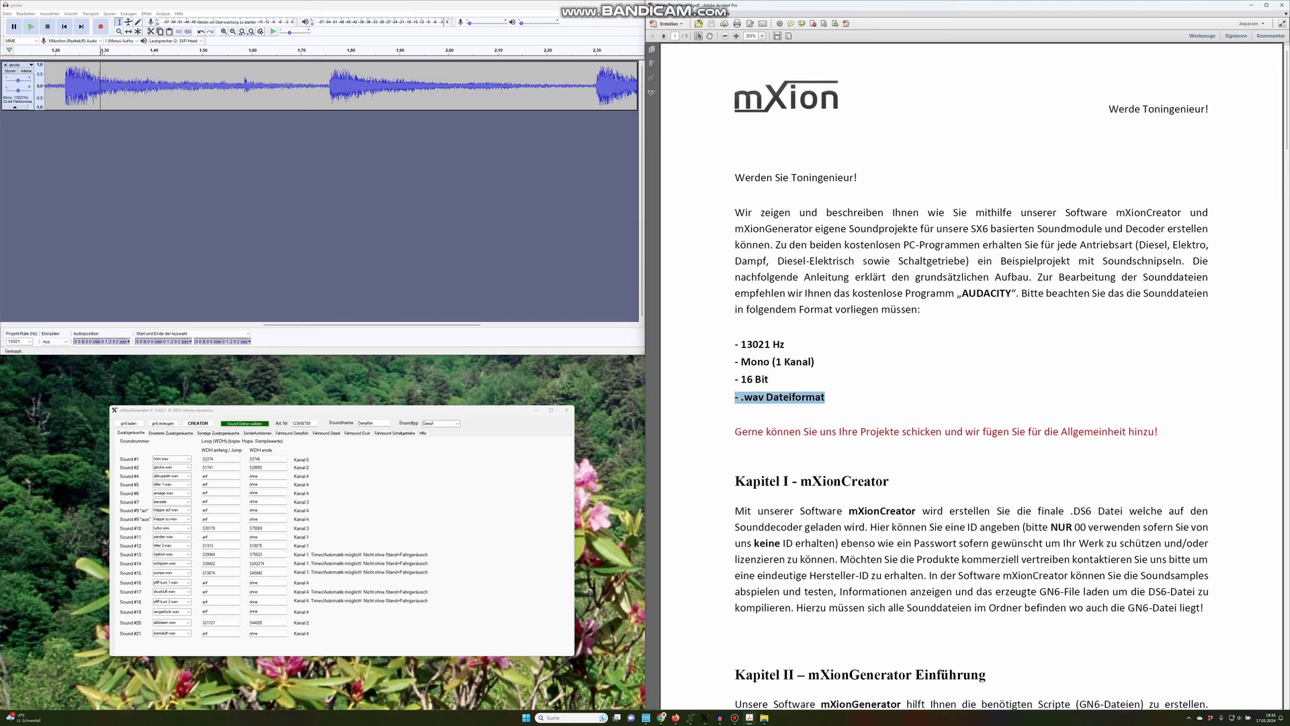
scroll(971, 376, down, 20)
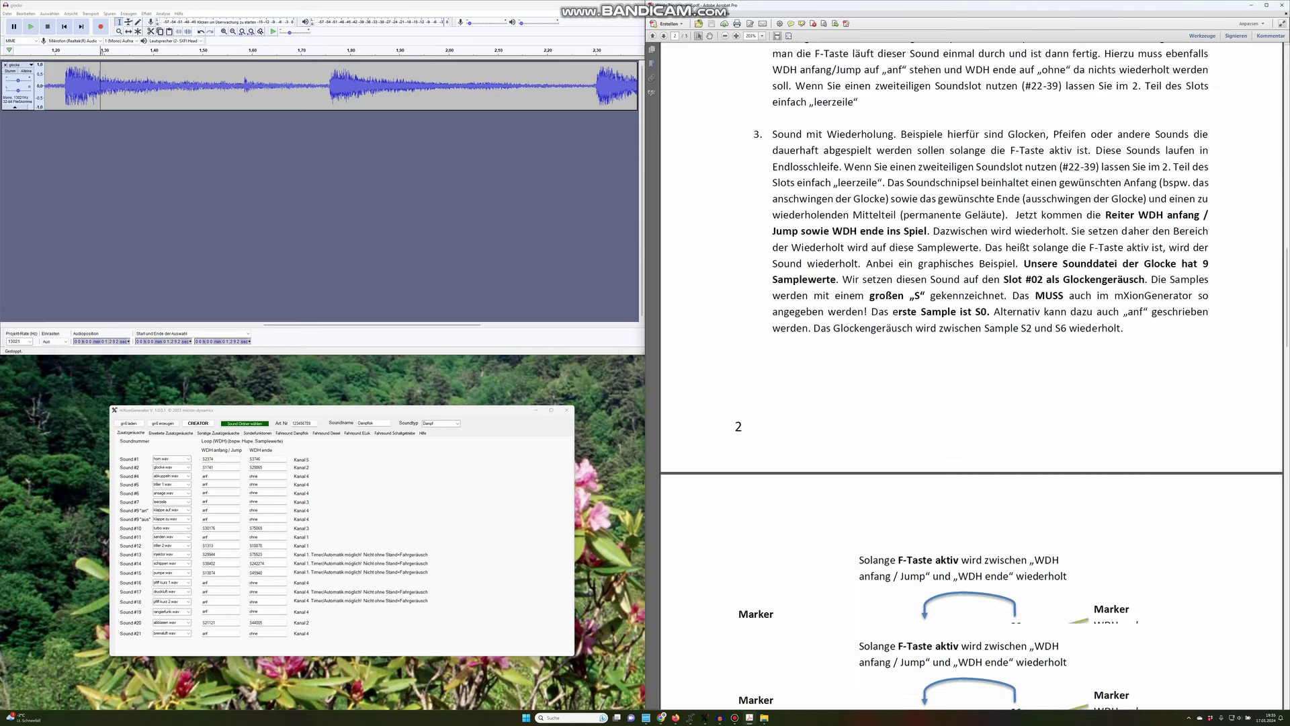
scroll(972, 377, down, 2)
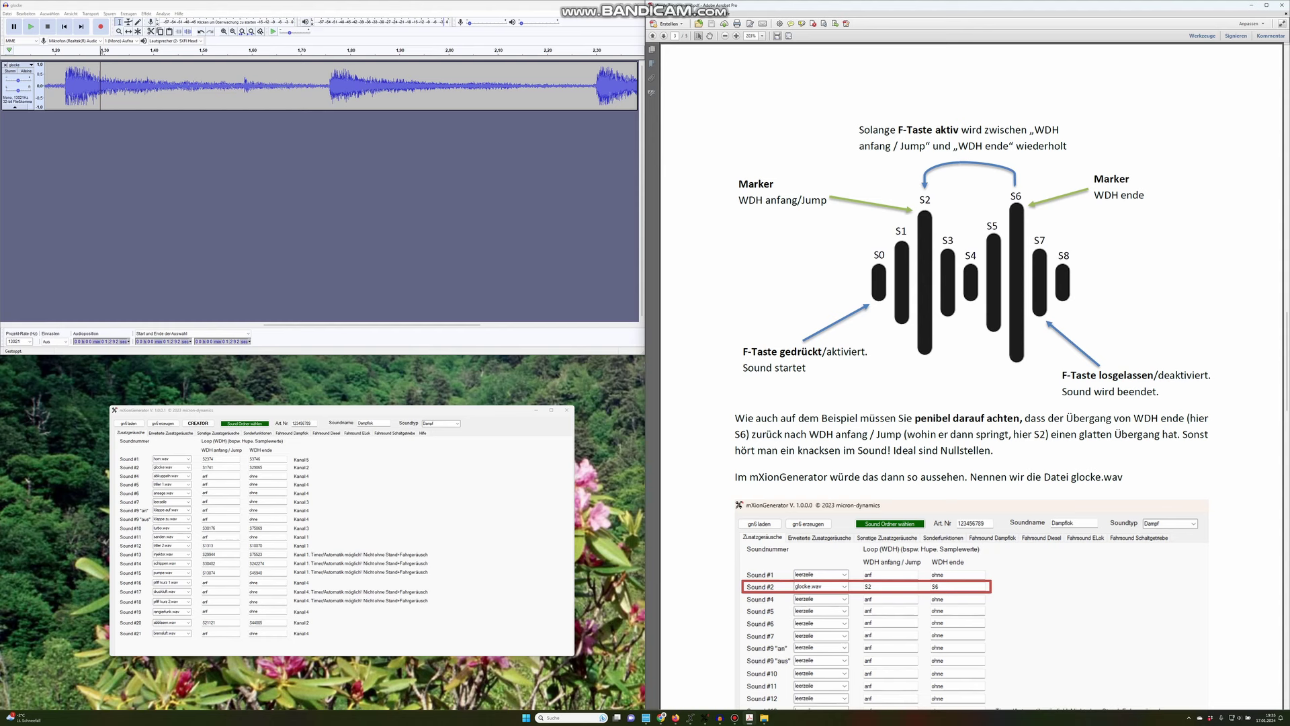
Check the 13021 Hz project rate and place the cursor in the third bell strike's decay at about 1.43 s
click(18, 342)
click(100, 86)
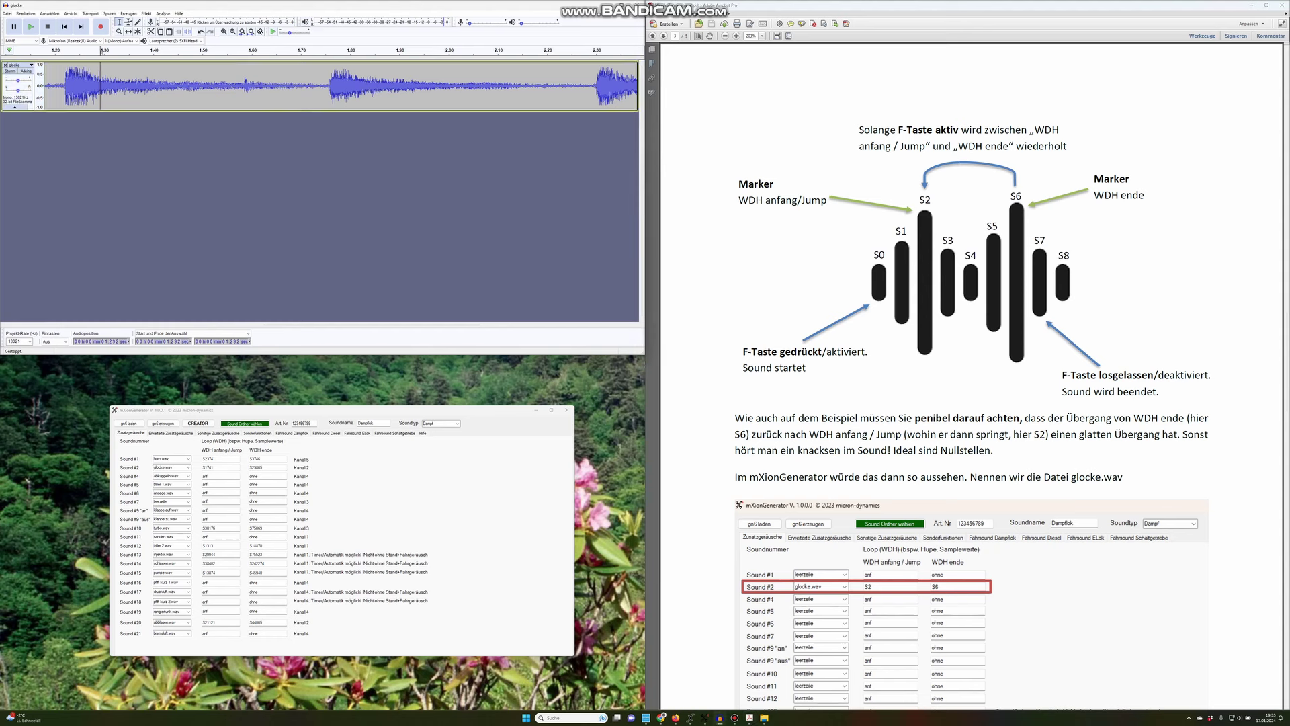
click(18, 341)
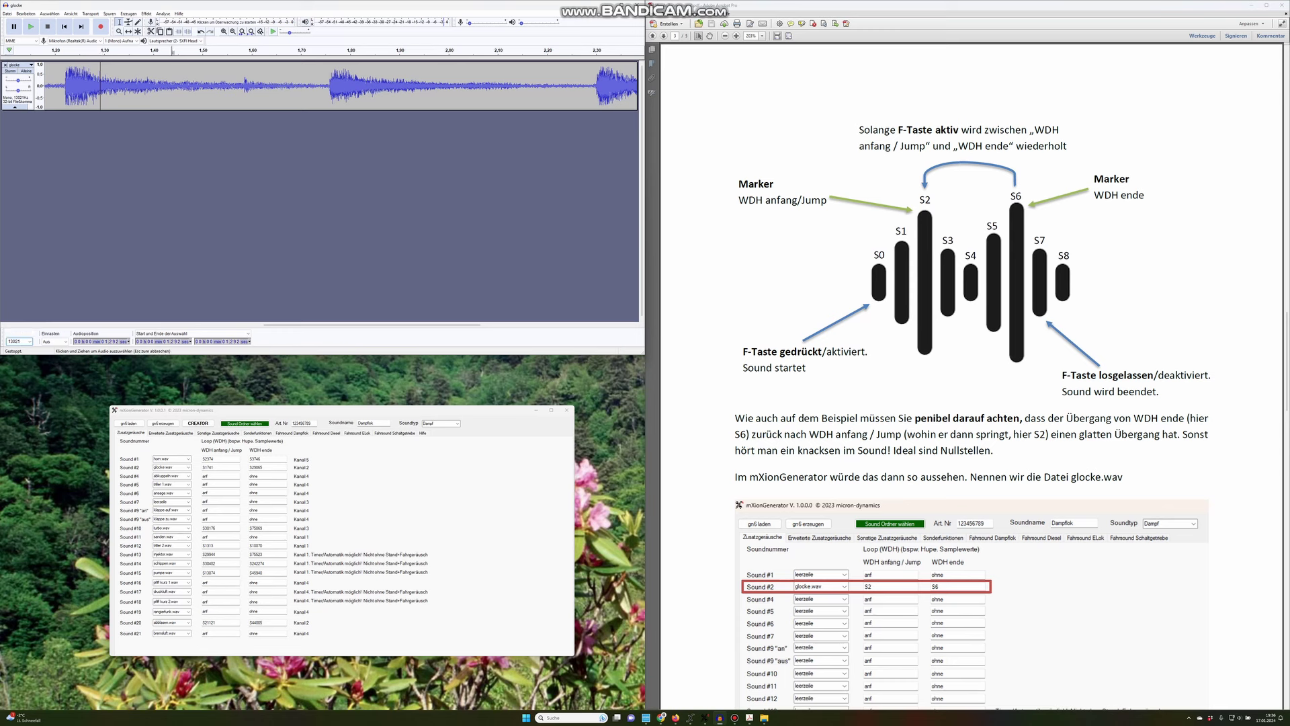
click(171, 86)
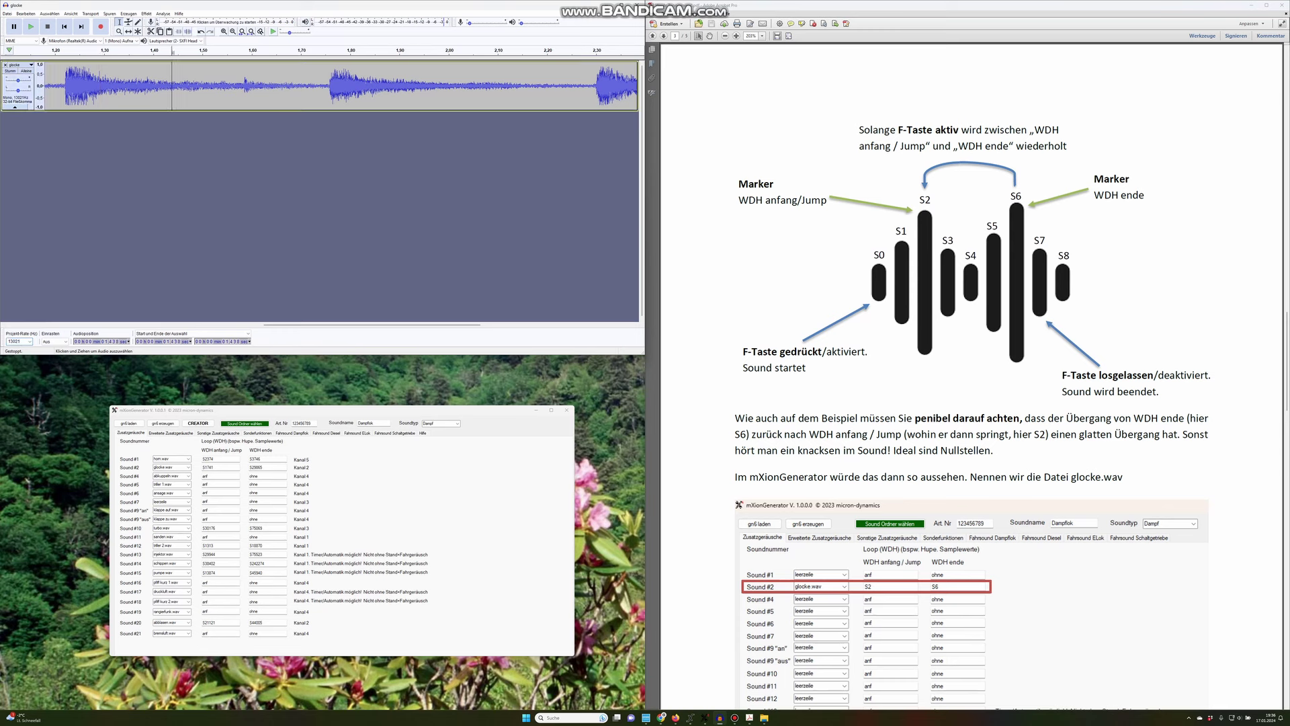
Compare the full glocke waveform with the WDH anfang and WDH ende fields of Sound #2 in mXionGenerator
scroll(237, 86, down, 5)
scroll(237, 86, up, 1)
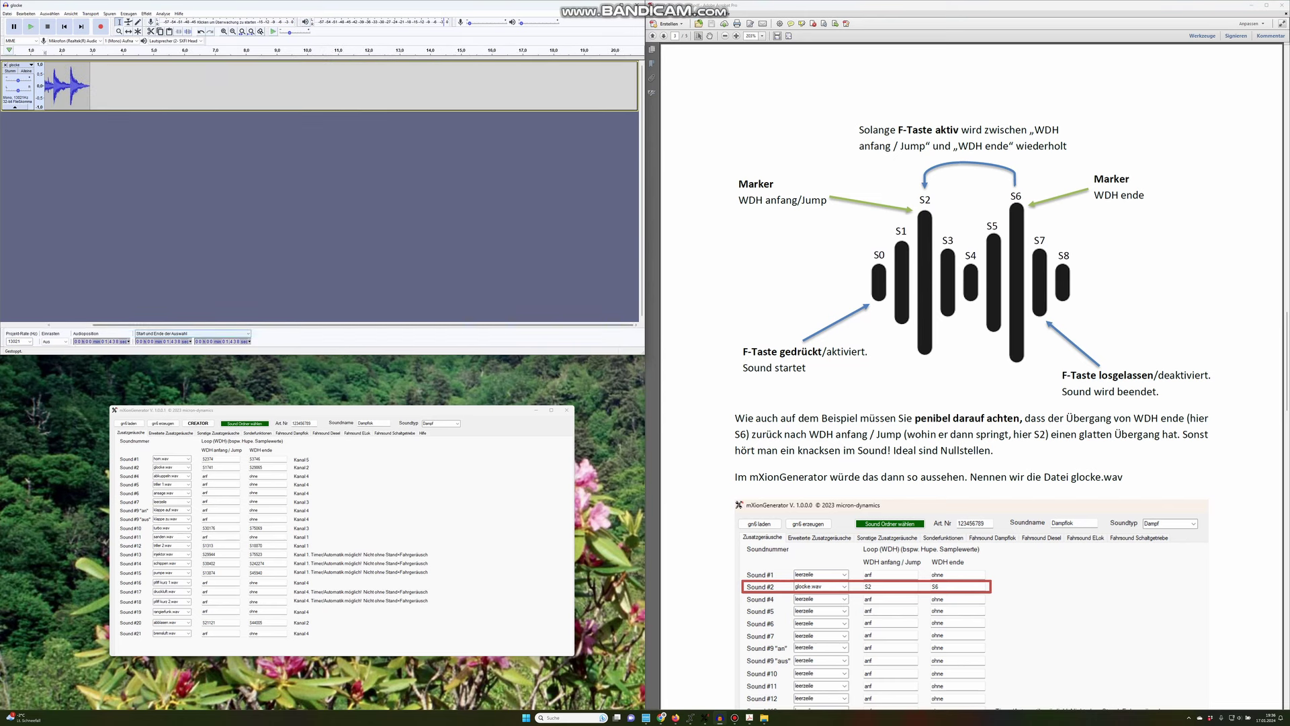
drag(202, 325, 160, 325)
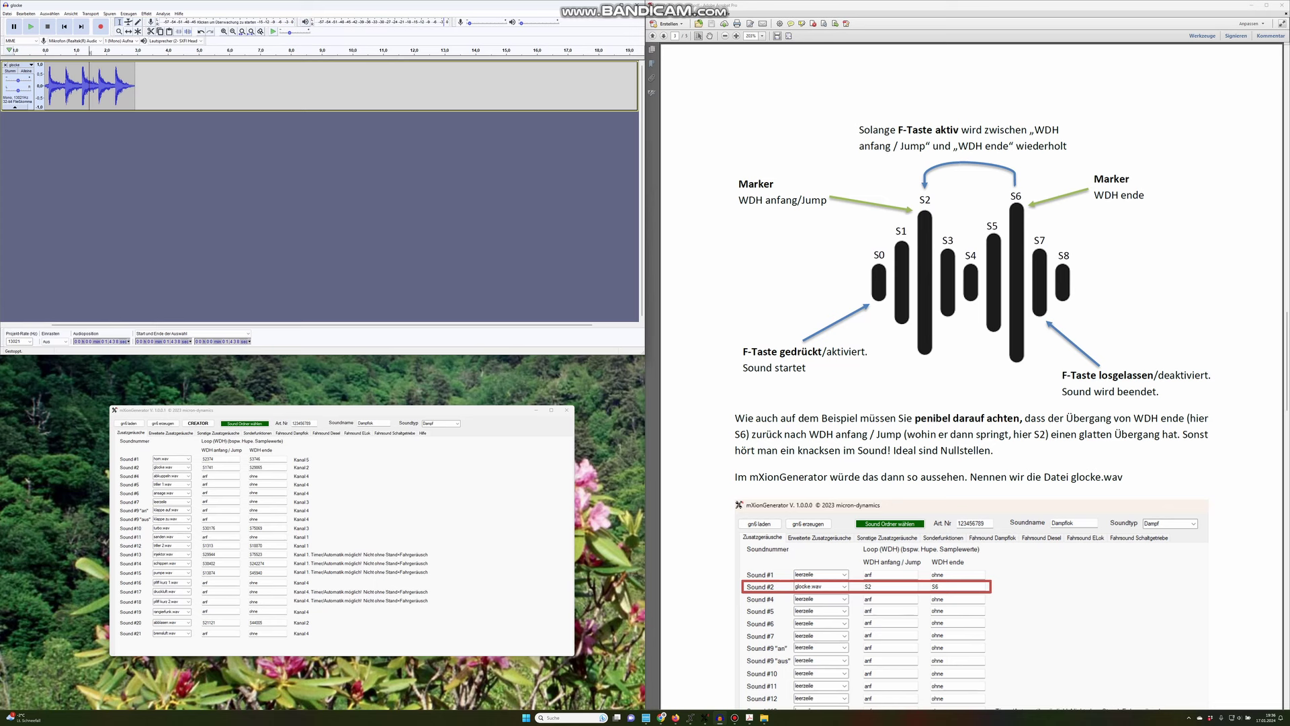
click(213, 467)
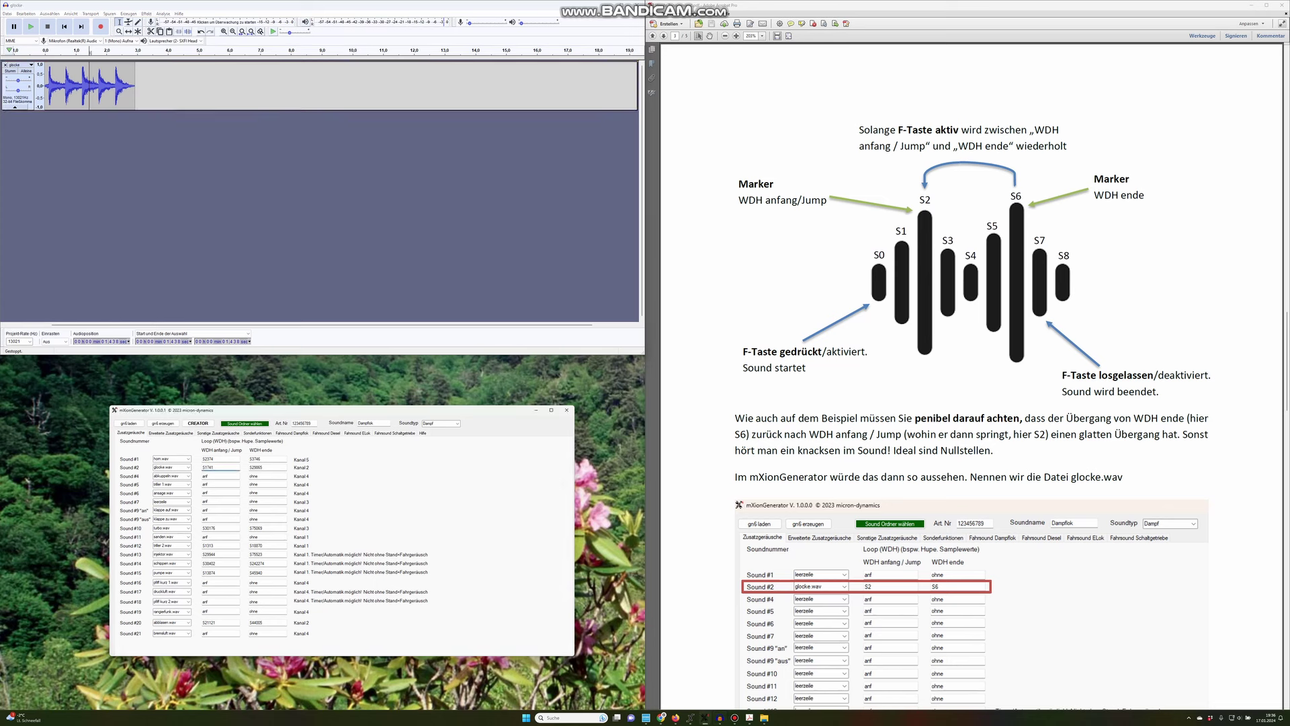
key(Tab)
Find the onset of the second bell strike in Audacity and place the cursor there at sample level, about 0.68 s
scroll(109, 85, up, 4)
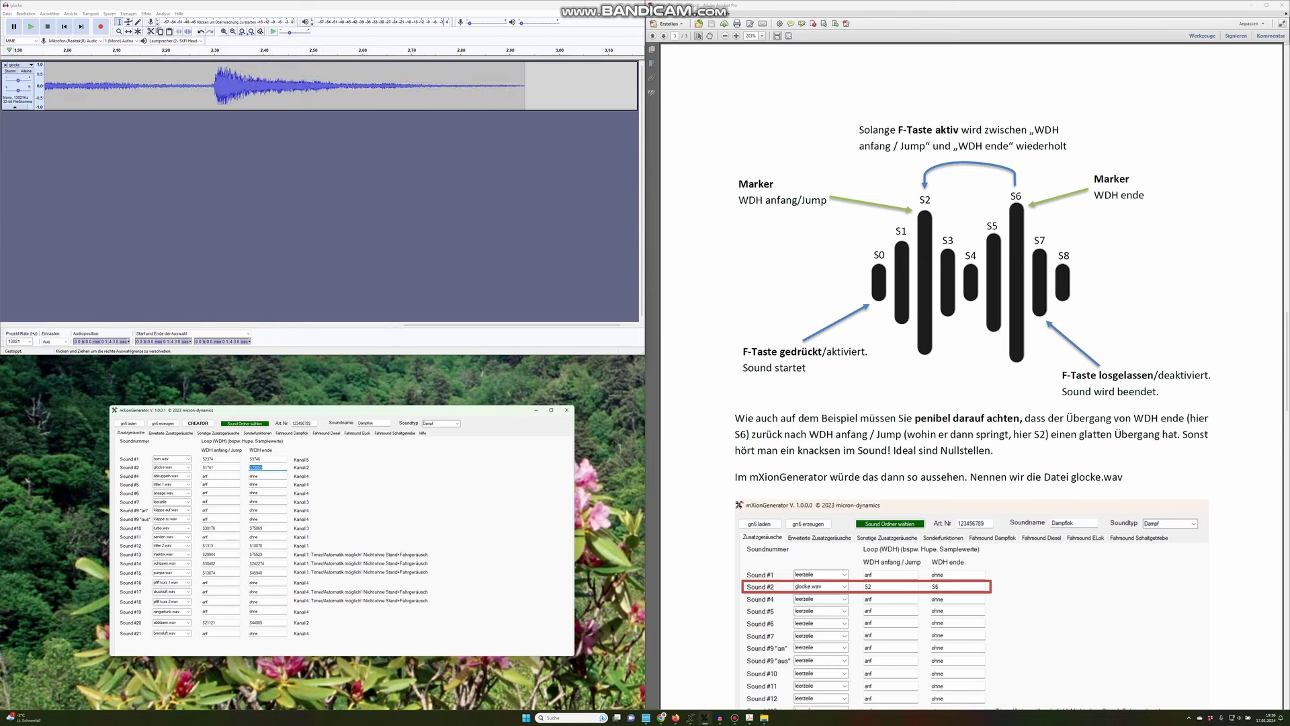
scroll(109, 85, down, 1)
drag(468, 325, 218, 325)
scroll(183, 84, up, 3)
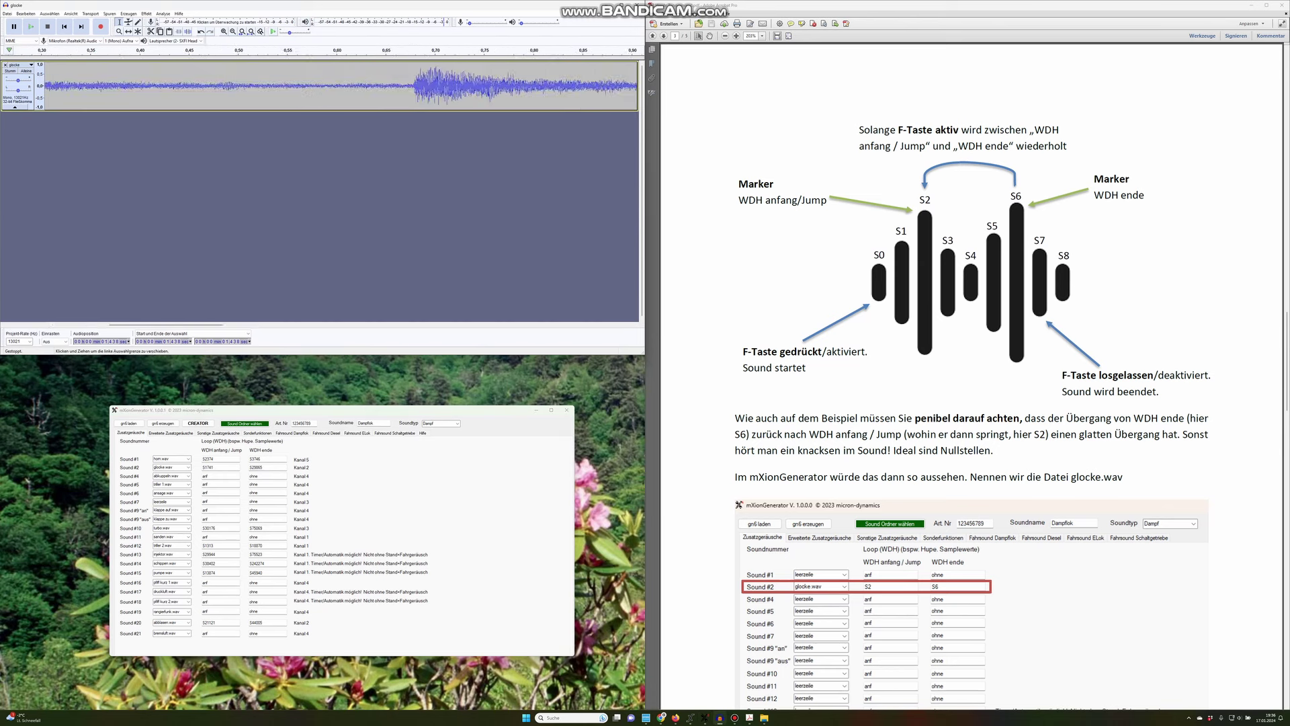
scroll(427, 86, up, 5)
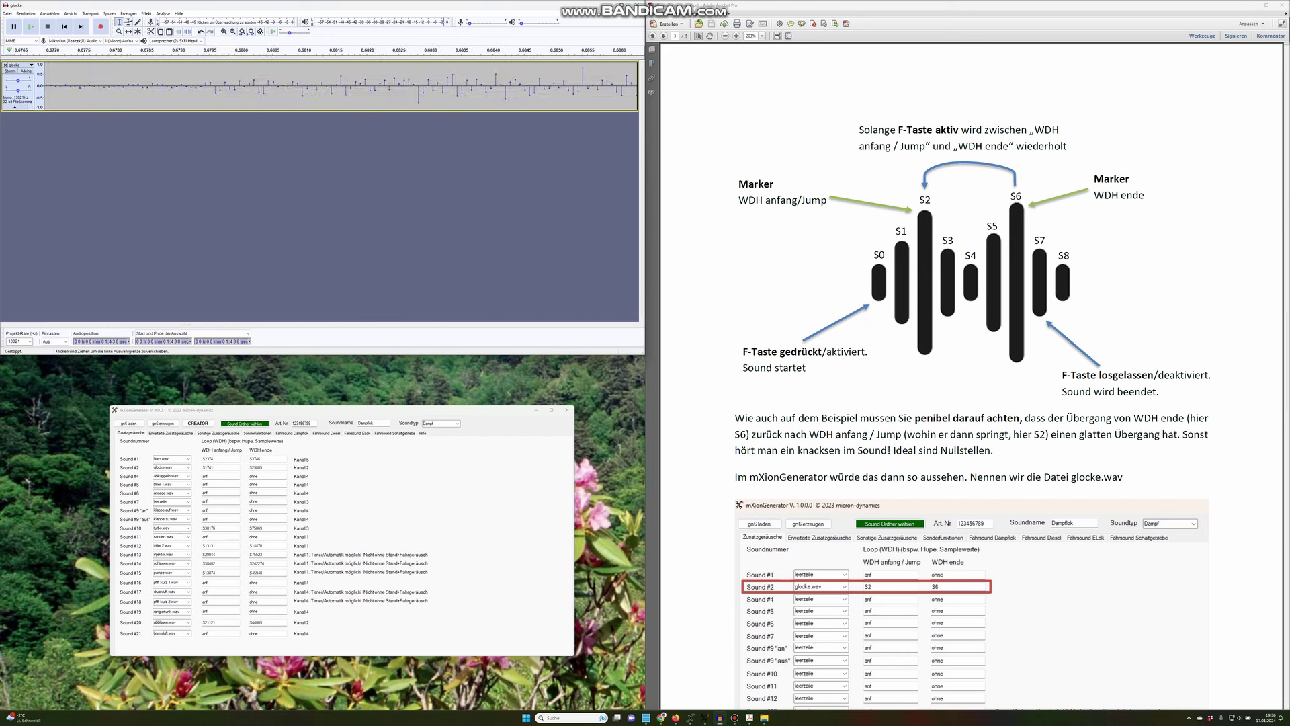
scroll(157, 85, up, 3)
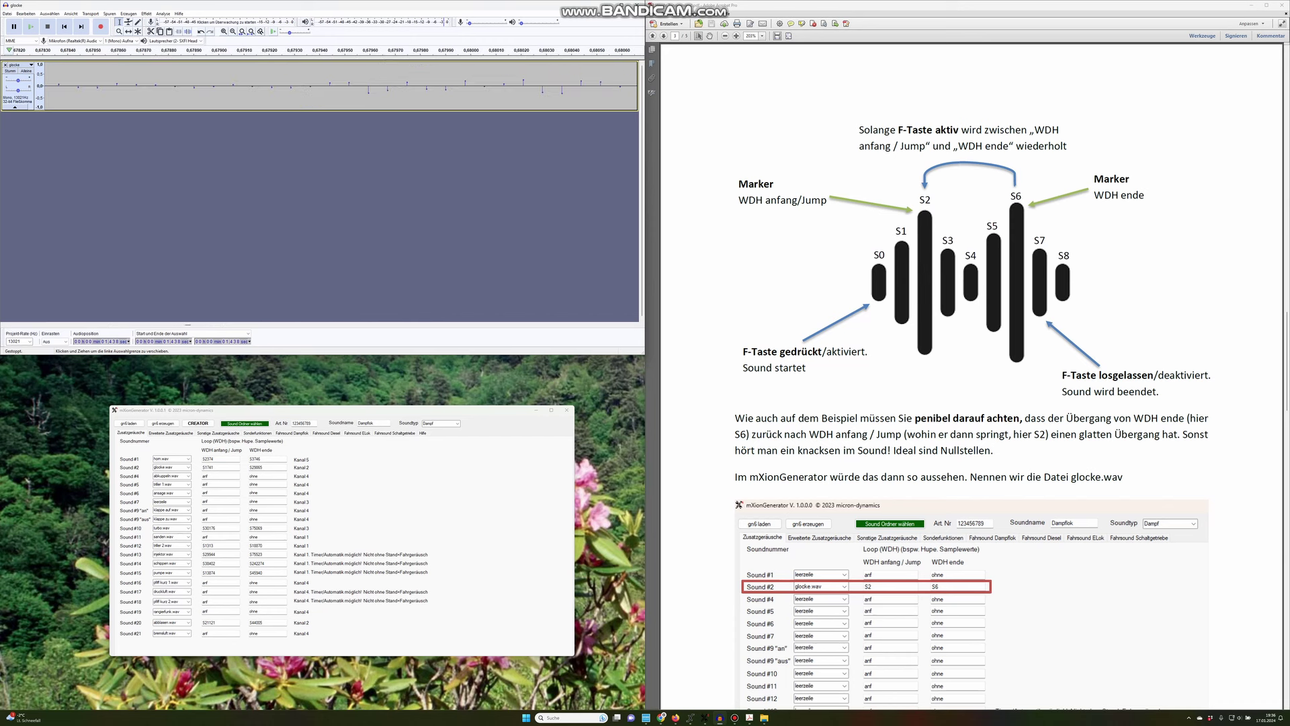
click(150, 85)
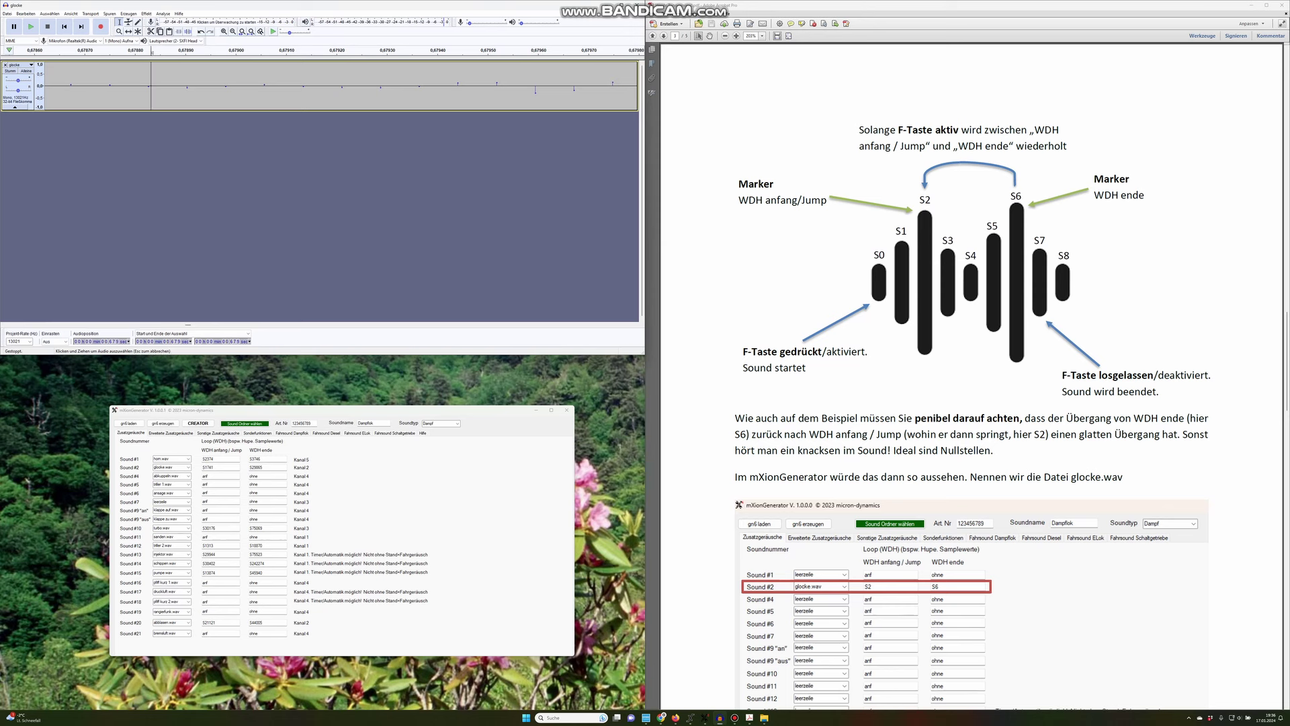
click(155, 86)
Mark the loop range from the second to the third bell strike, about 0.68 to 1.22 s, and clear the selection
scroll(228, 85, down, 6)
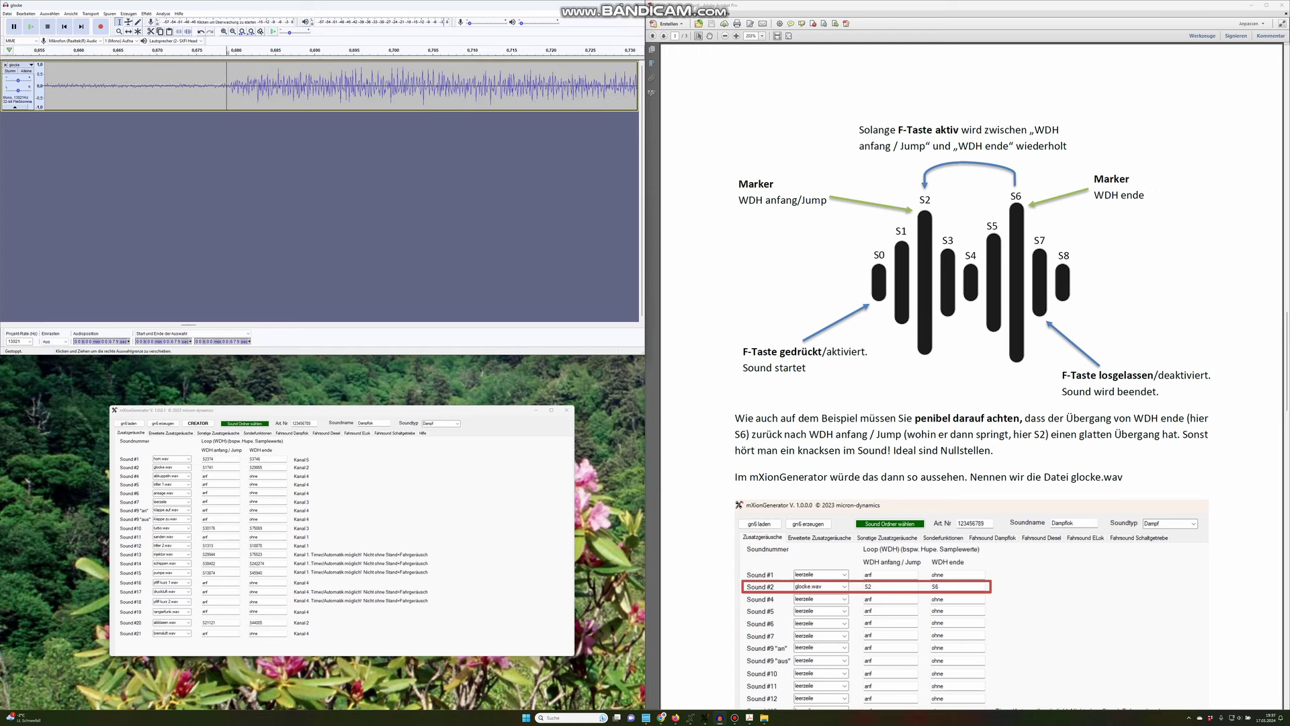
scroll(227, 85, down, 8)
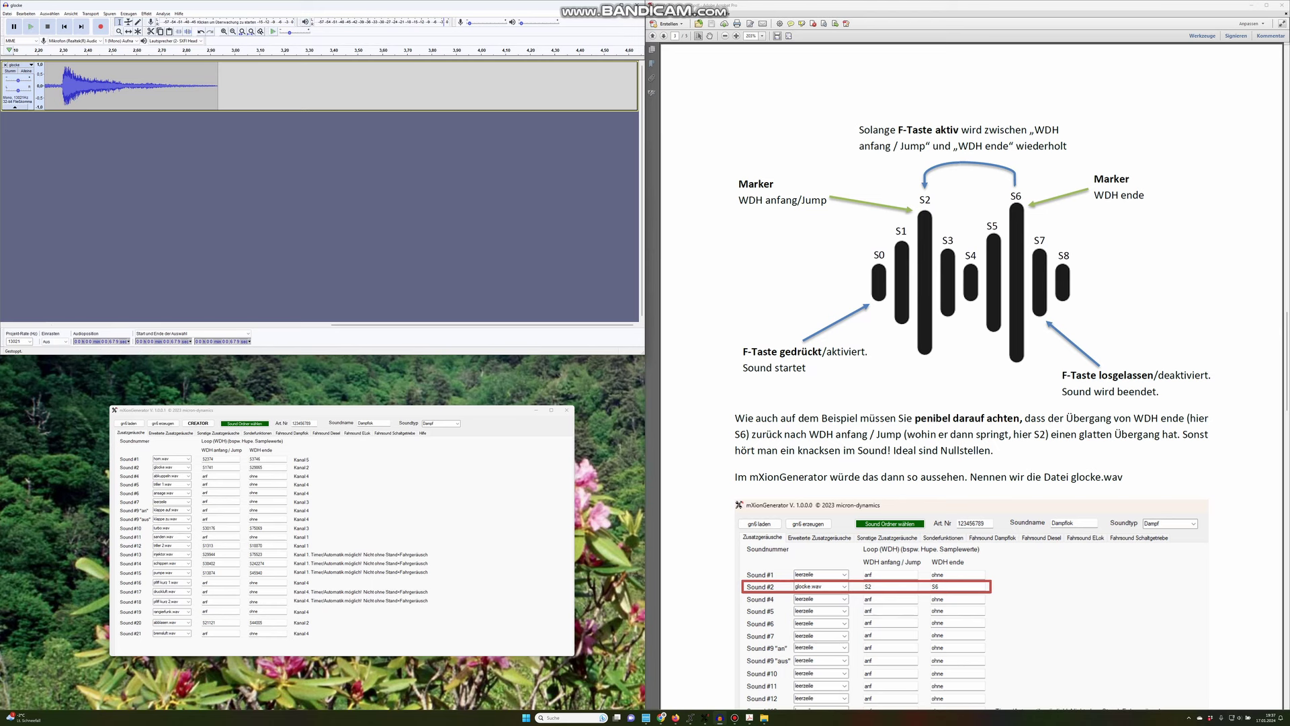
mouse_move(482, 324)
mouse_down()
mouse_move(201, 325)
mouse_move(481, 325)
mouse_up()
click(202, 324)
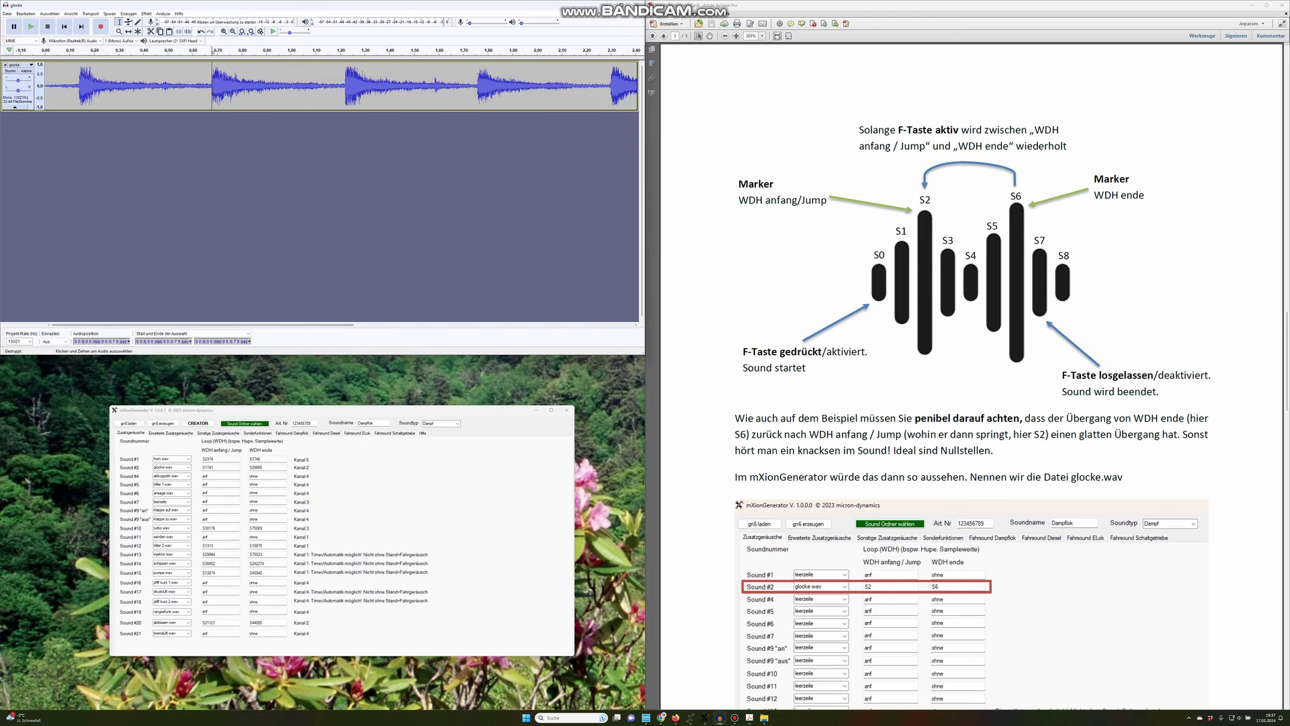
click(229, 85)
drag(211, 85, 346, 85)
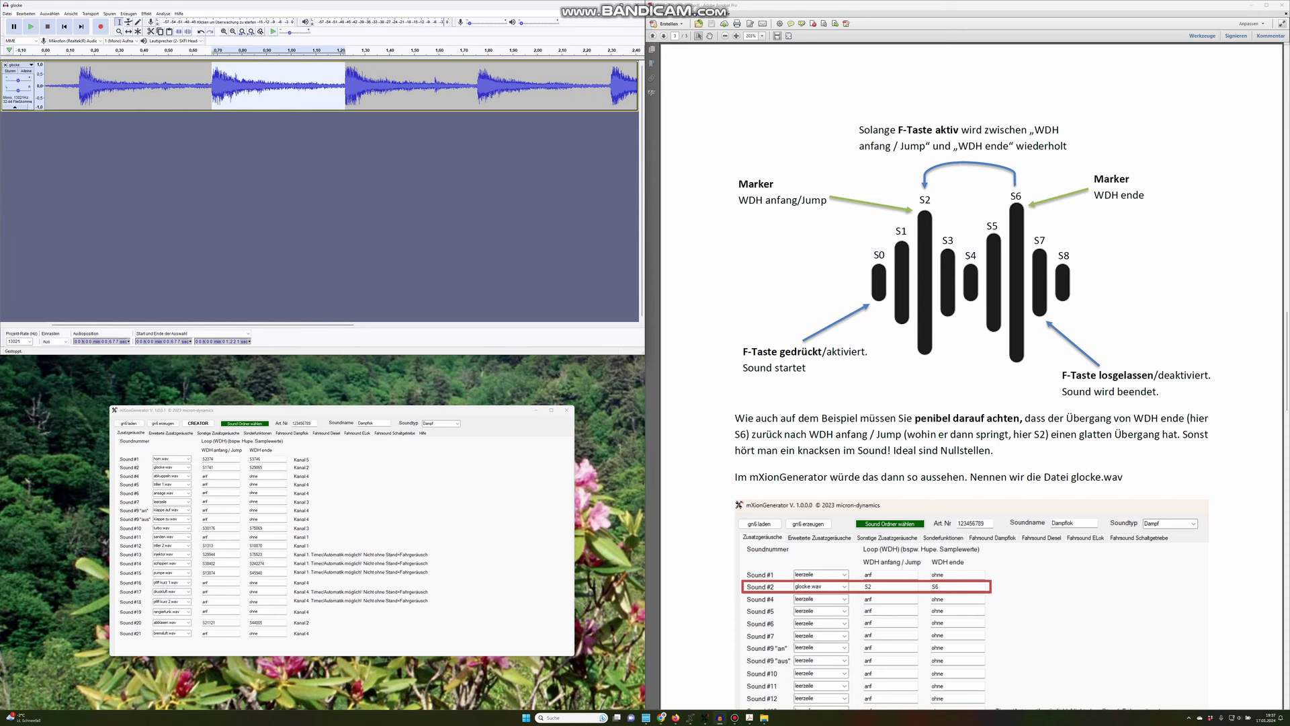
click(297, 86)
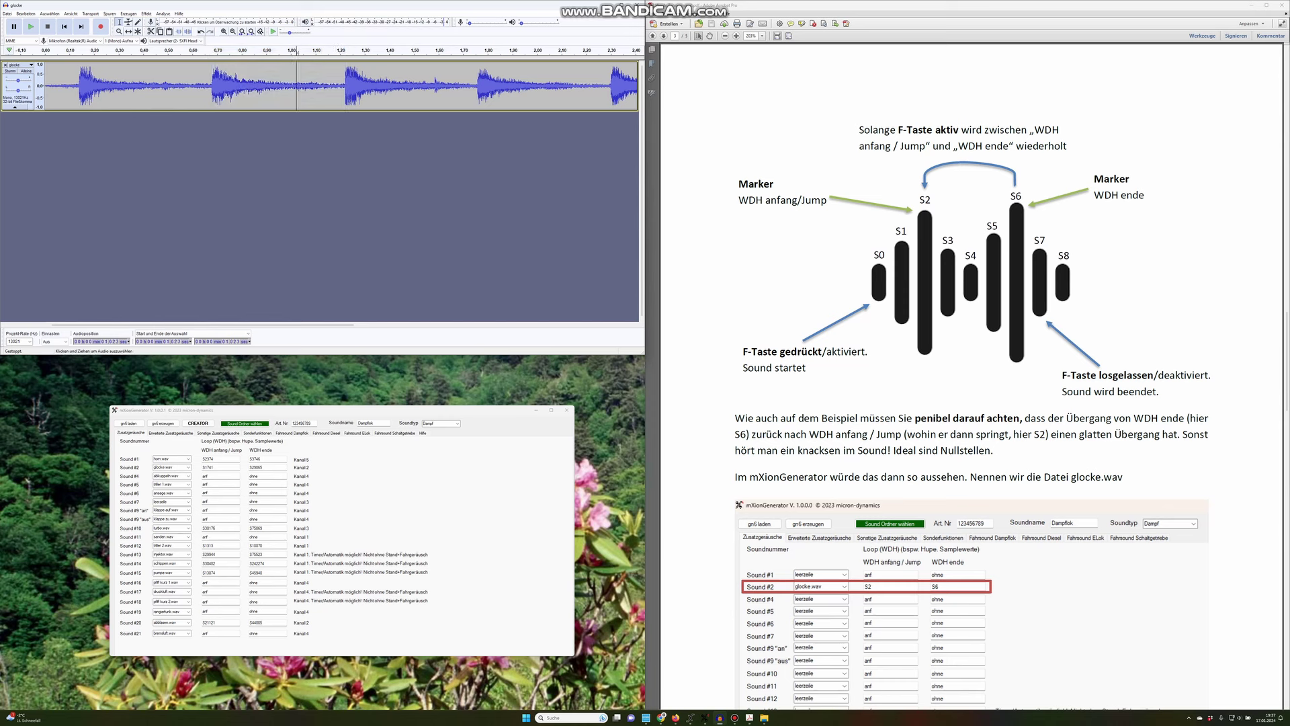
Select the stretch from the first bell strike to just before the fifth, about 0.11 to 2.26 s, and clear the selection
drag(73, 86, 605, 85)
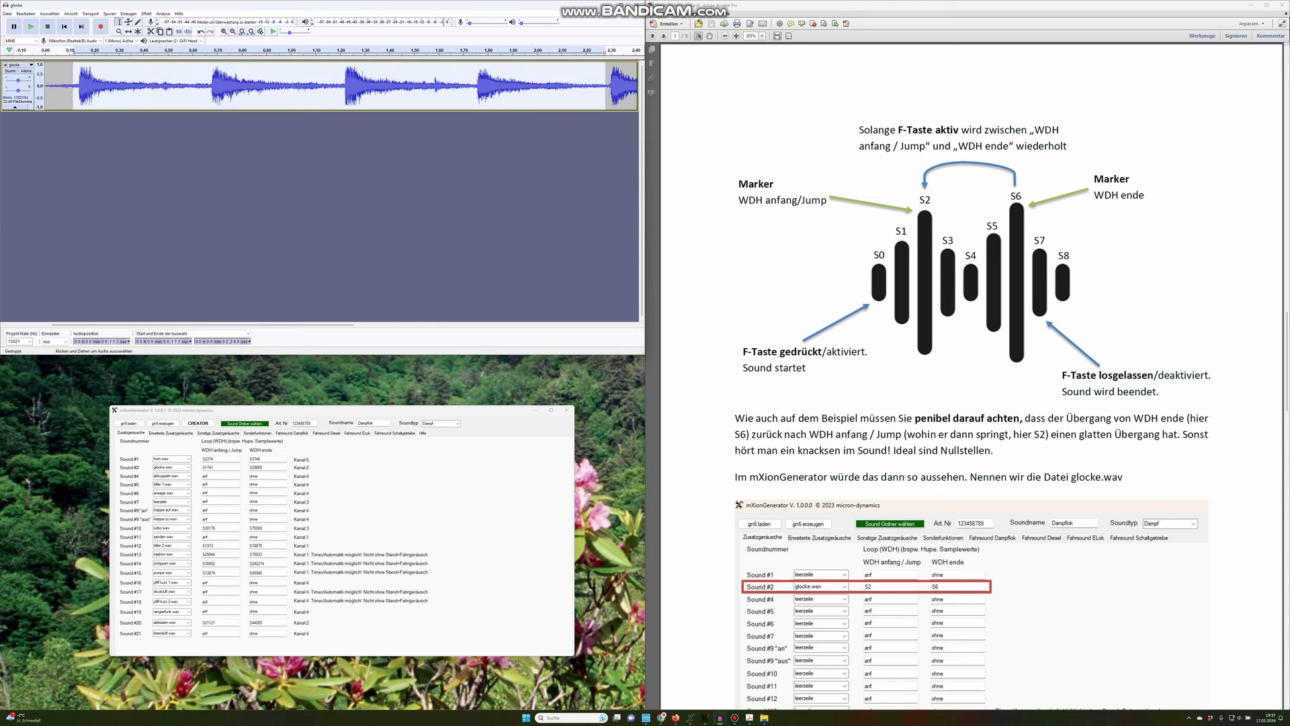
click(121, 85)
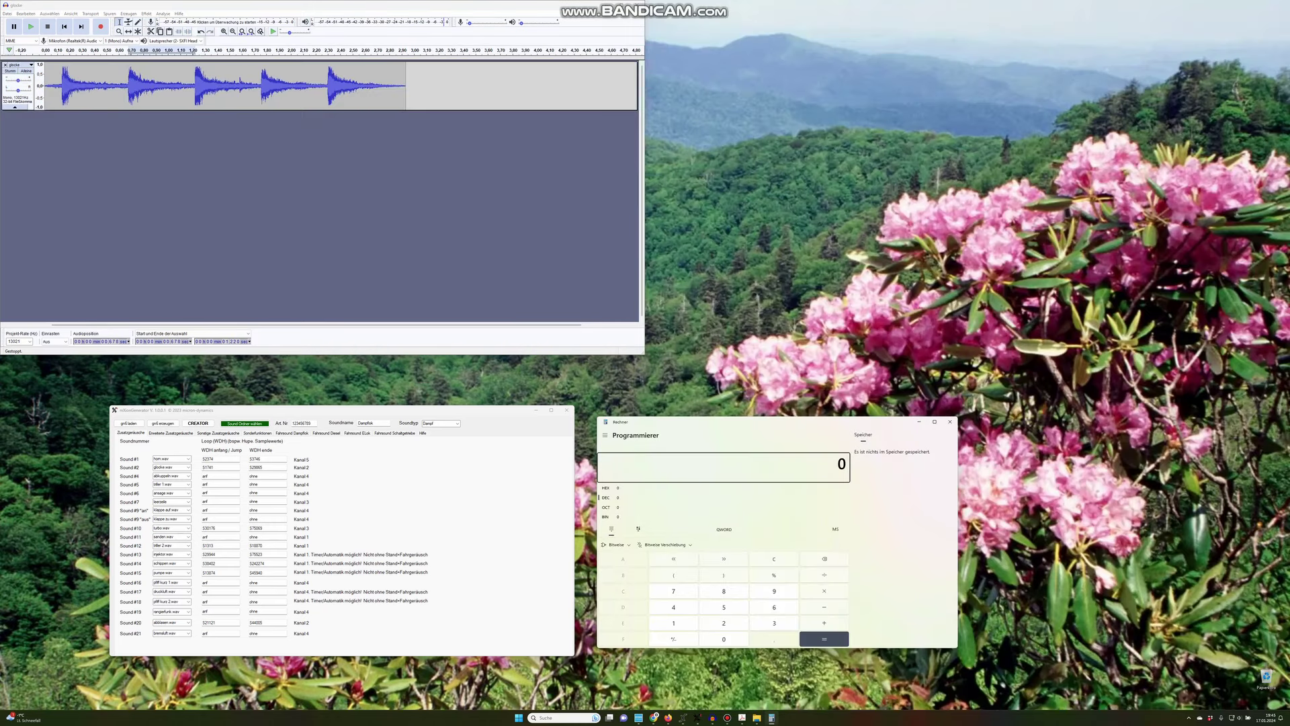
Place the Audacity cursor at sample level on a zero point just before the second bell strike, about 0.674 s
key(alt+Tab)
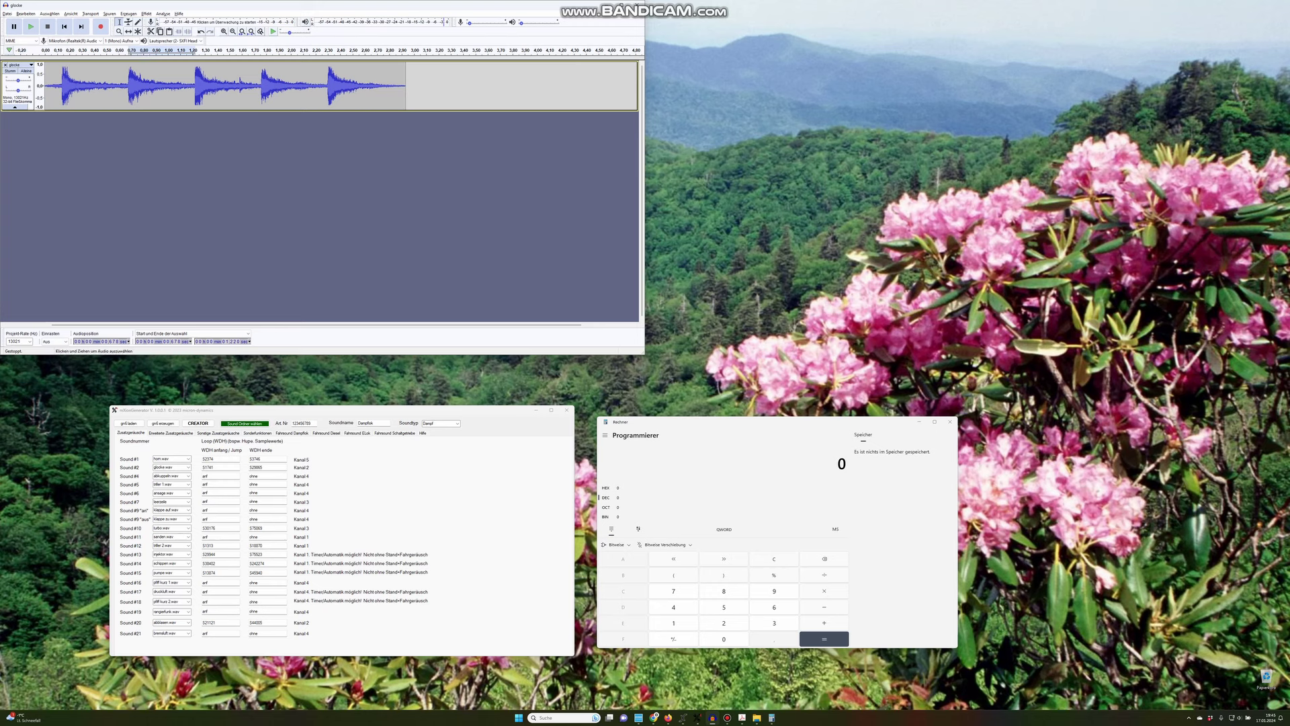
scroll(207, 86, up, 3)
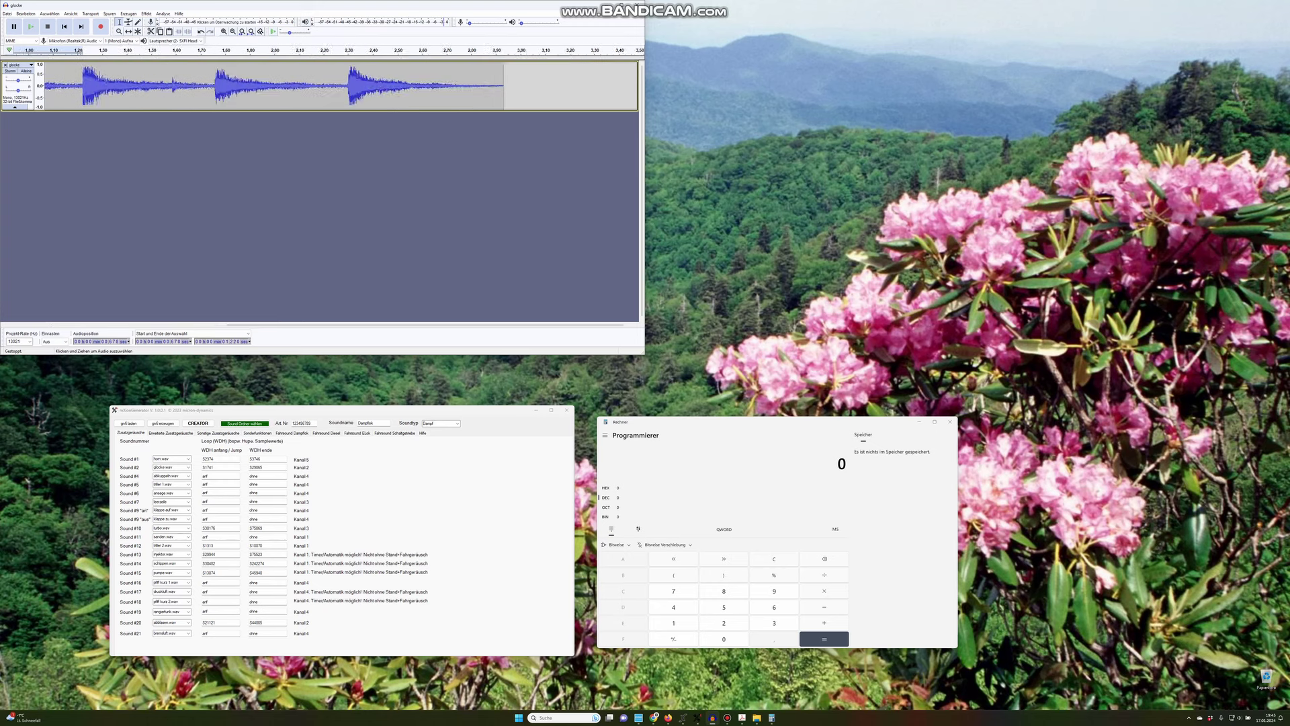
drag(302, 325, 169, 324)
scroll(207, 85, right, 1)
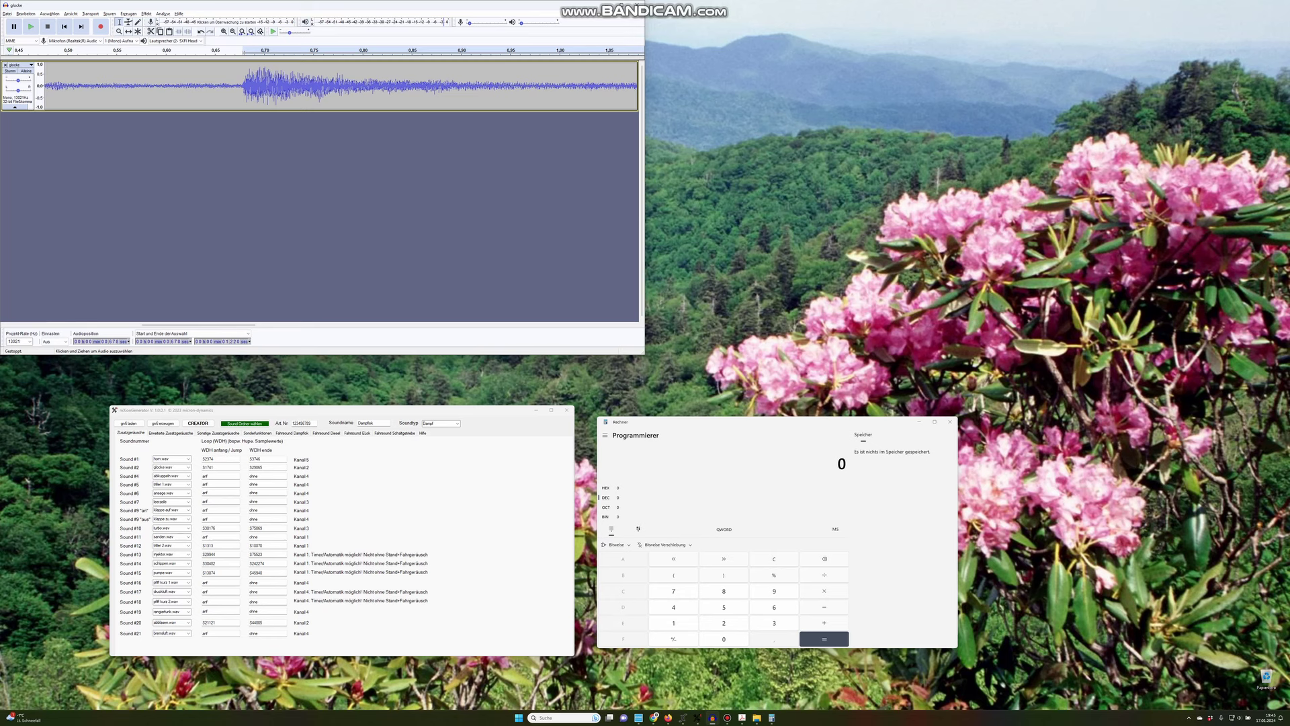
click(239, 86)
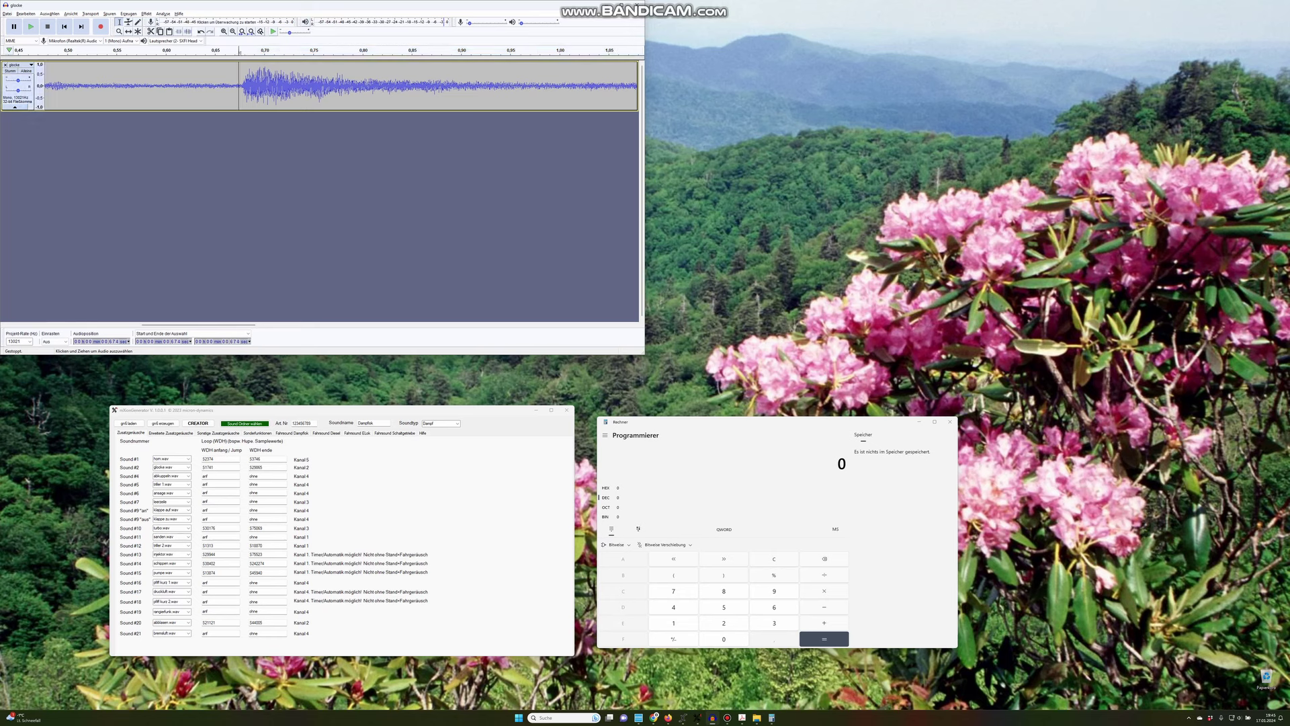
scroll(245, 86, up, 5)
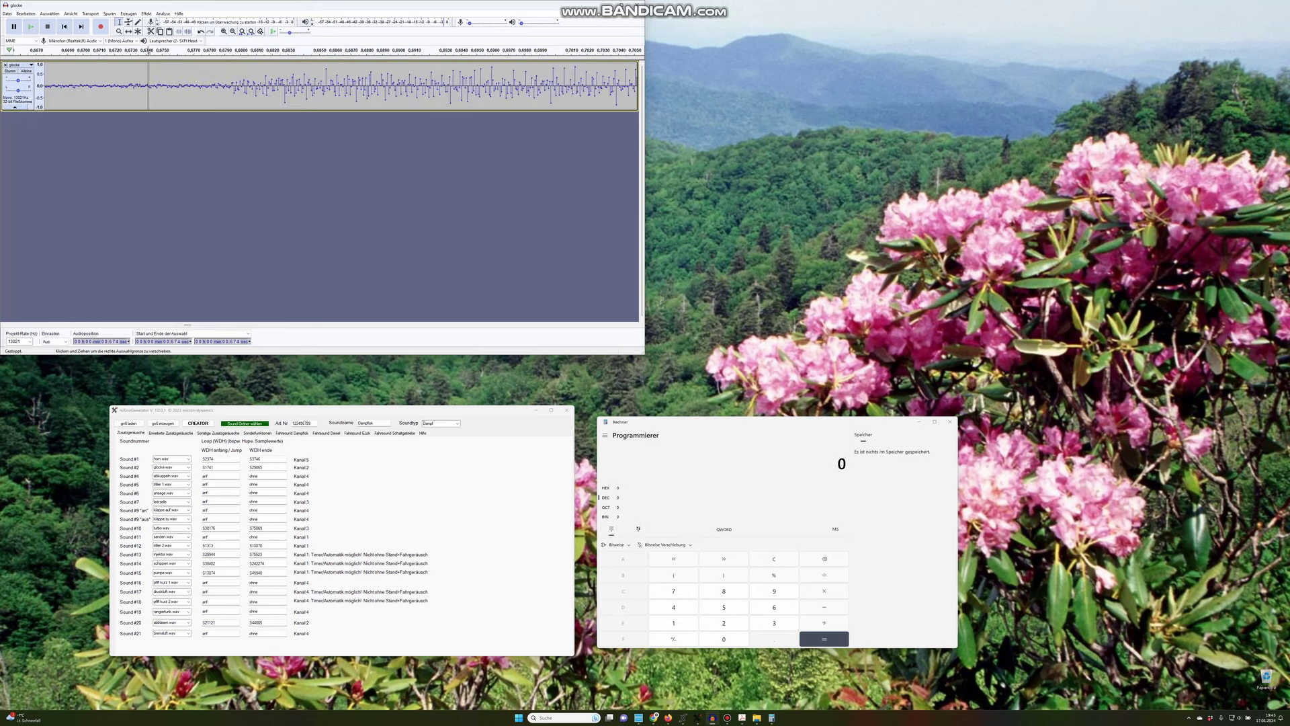
scroll(150, 85, up, 1)
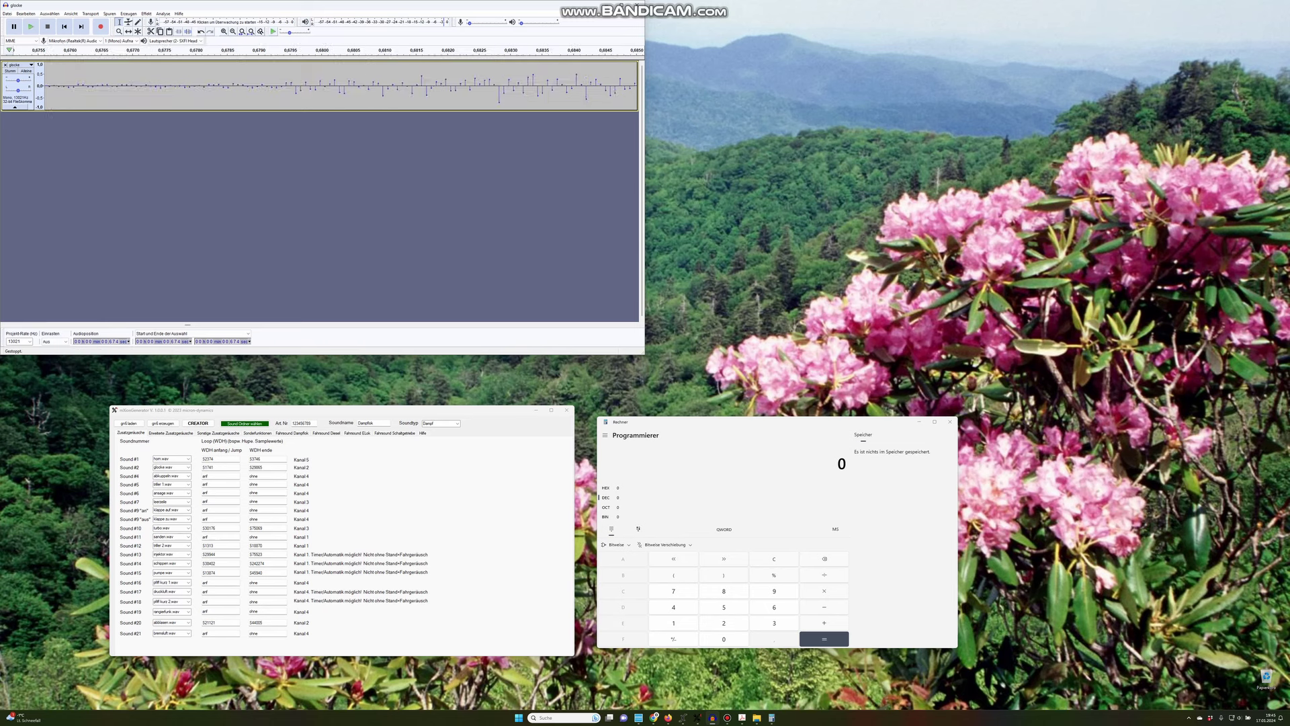
drag(188, 324, 187, 324)
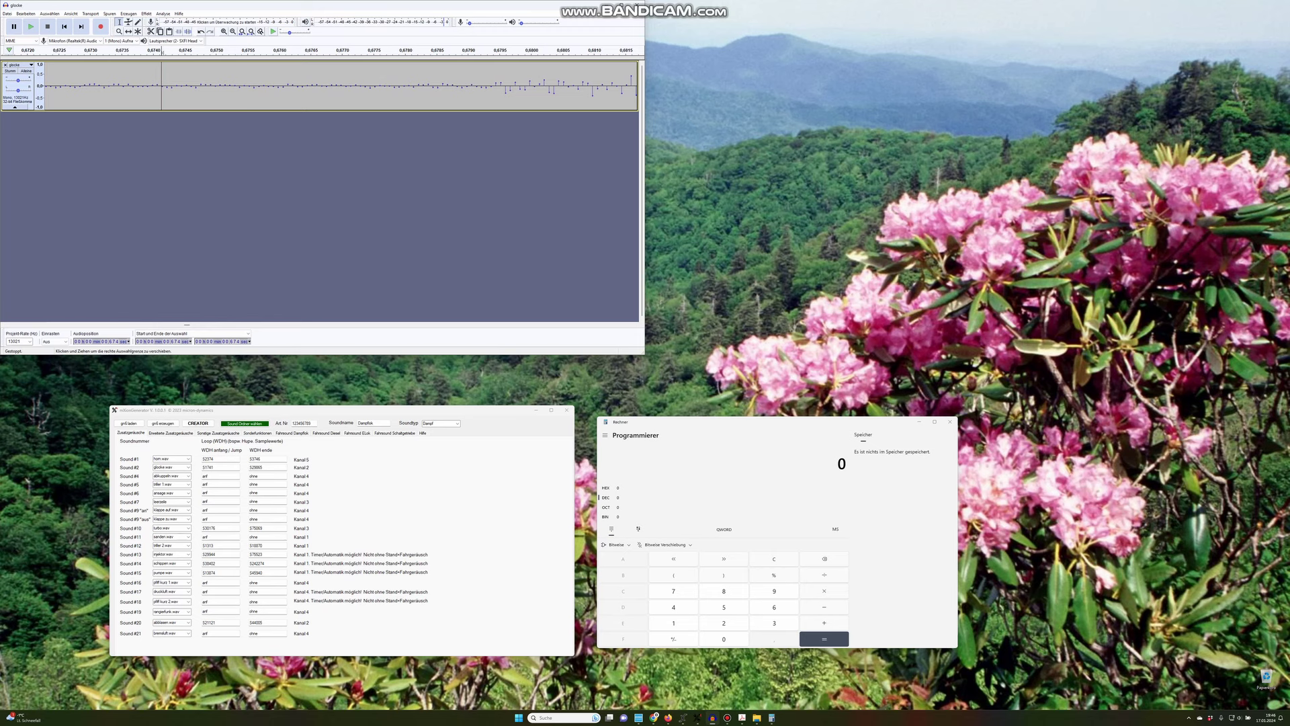
click(161, 85)
click(166, 86)
Extend the selection from the cursor to a zero point just before the fifth bell strike, about 2.23 s
drag(162, 86, 469, 86)
scroll(518, 86, down, 3)
scroll(531, 86, down, 4)
scroll(429, 86, down, 2)
scroll(326, 86, down, 1)
scroll(268, 86, up, 1)
scroll(259, 86, up, 1)
ctrl+scroll(277, 108, up, 2)
ctrl+scroll(280, 108, up, 2)
scroll(507, 86, up, 2)
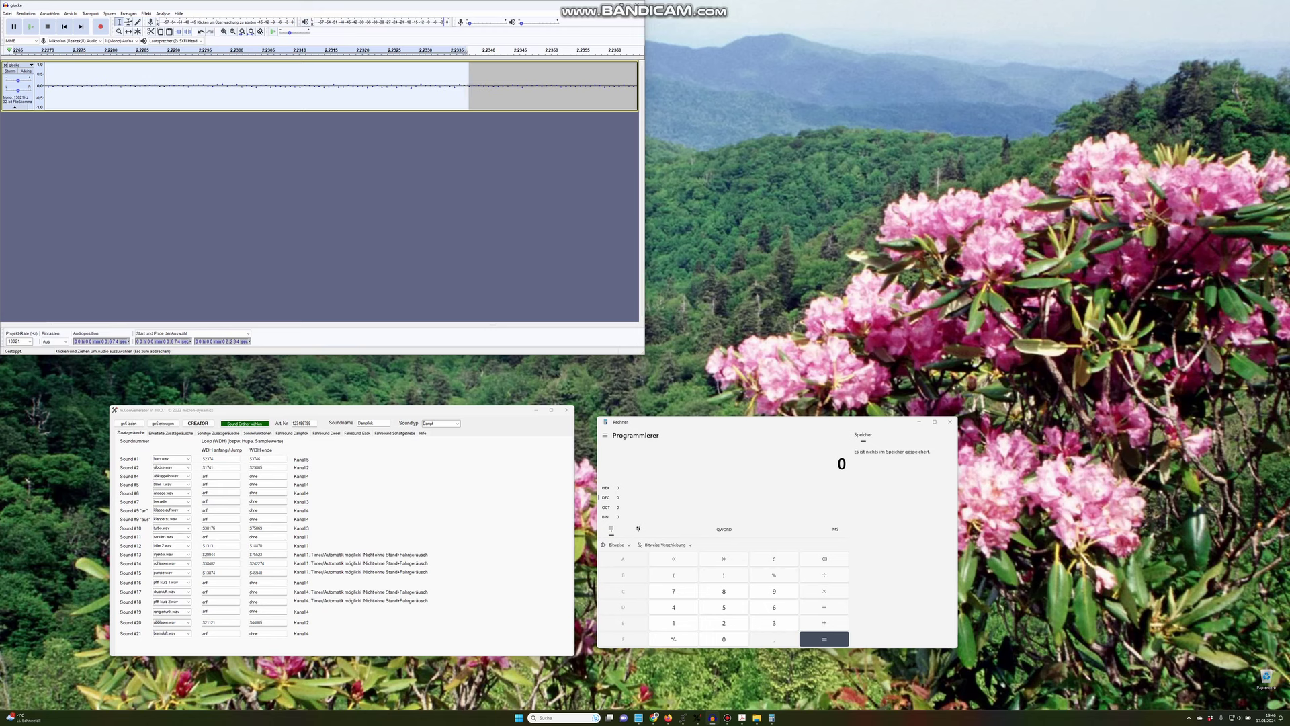
drag(469, 86, 469, 86)
scroll(396, 86, down, 11)
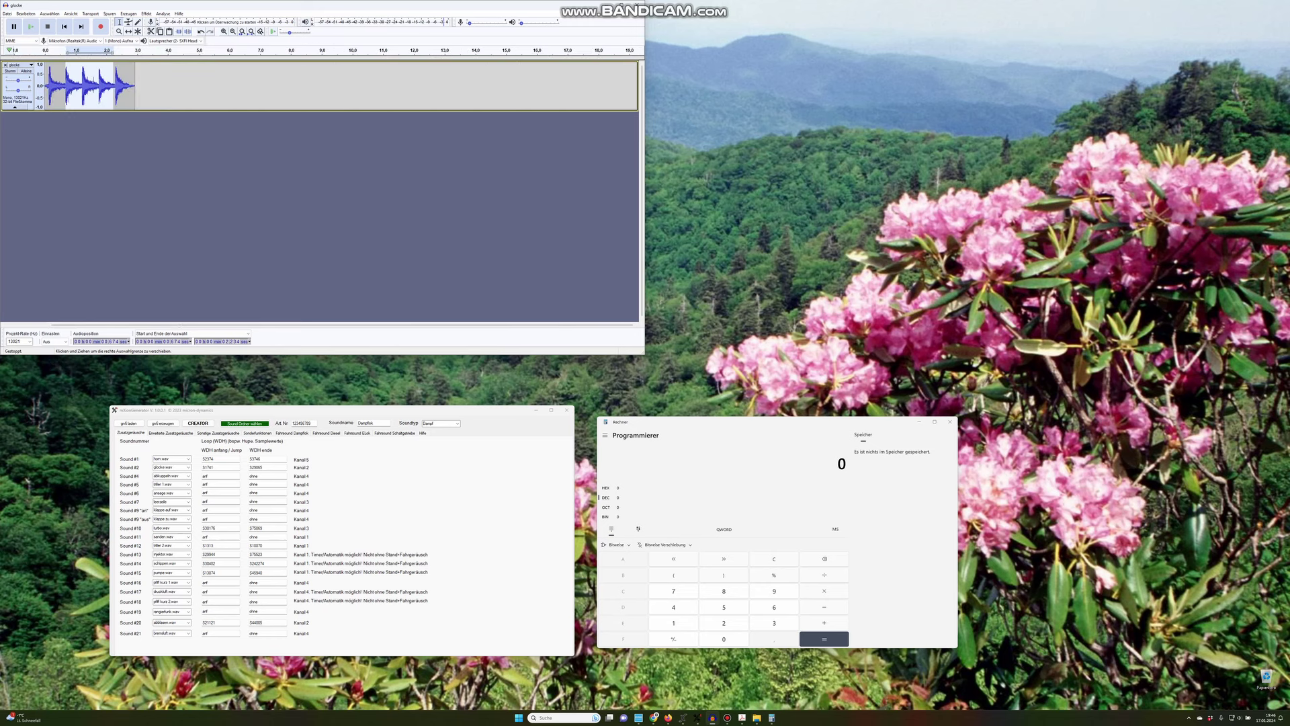
scroll(66, 86, up, 2)
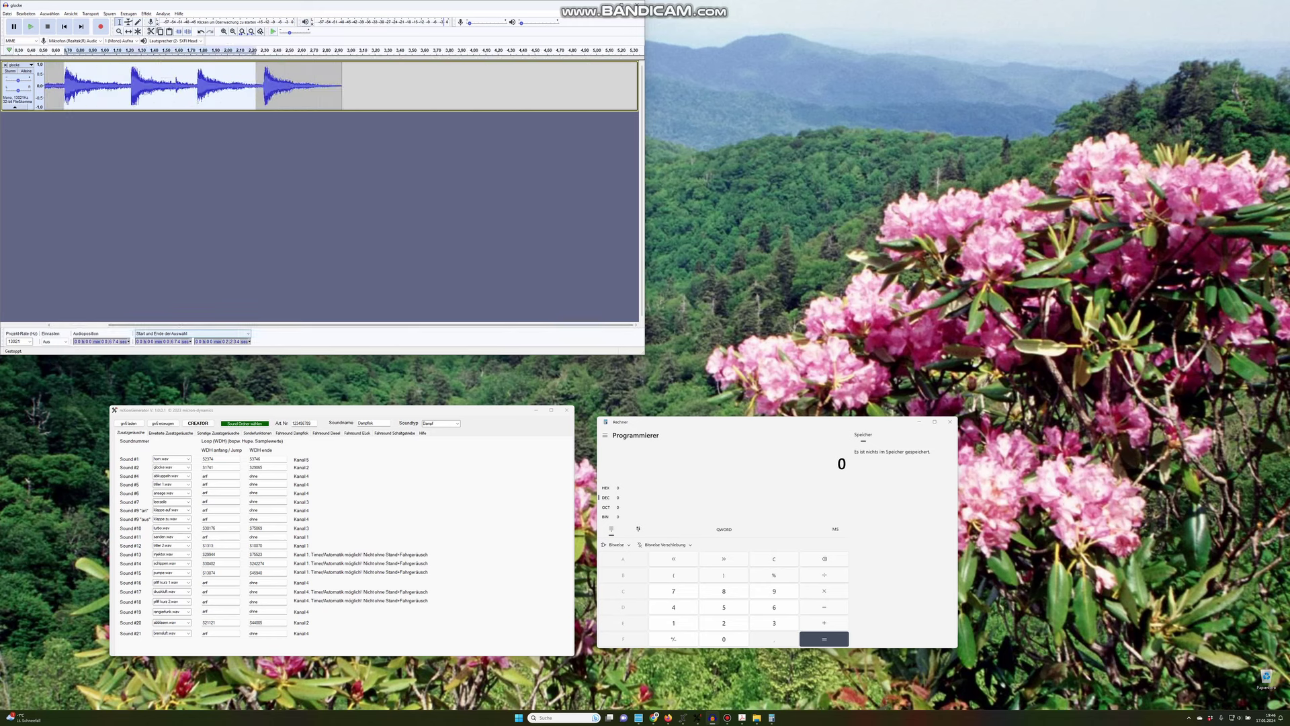
Listen to the selected loop range twice with Endloswiedergabe to check the transition, stopping the playback each time
click(90, 13)
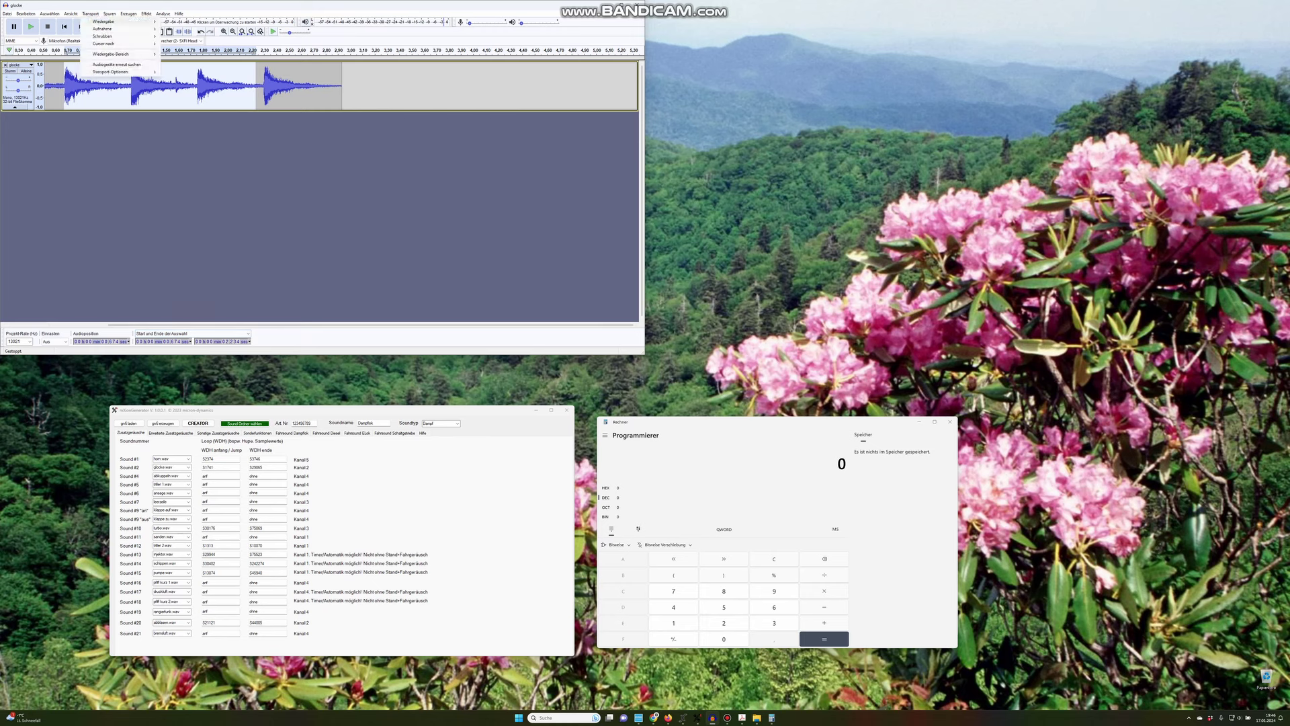
mouse_move(104, 21)
key(Down)
key(Down)
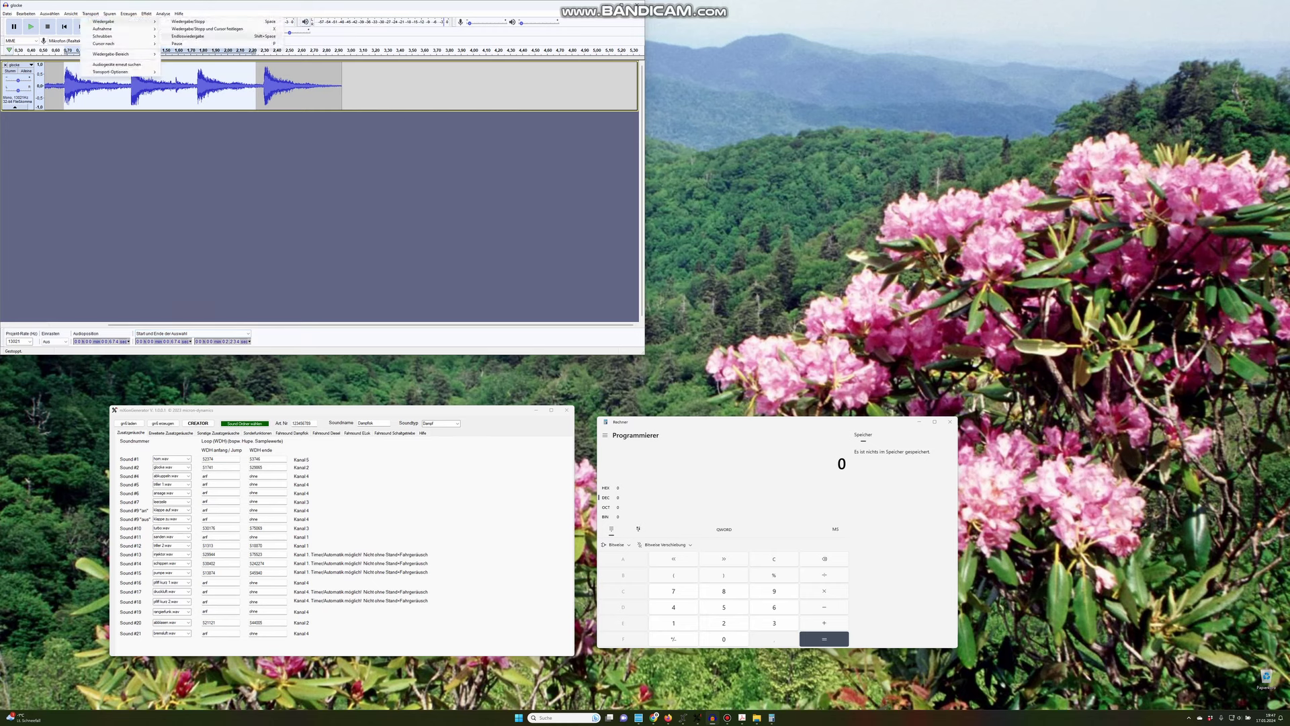
key(Return)
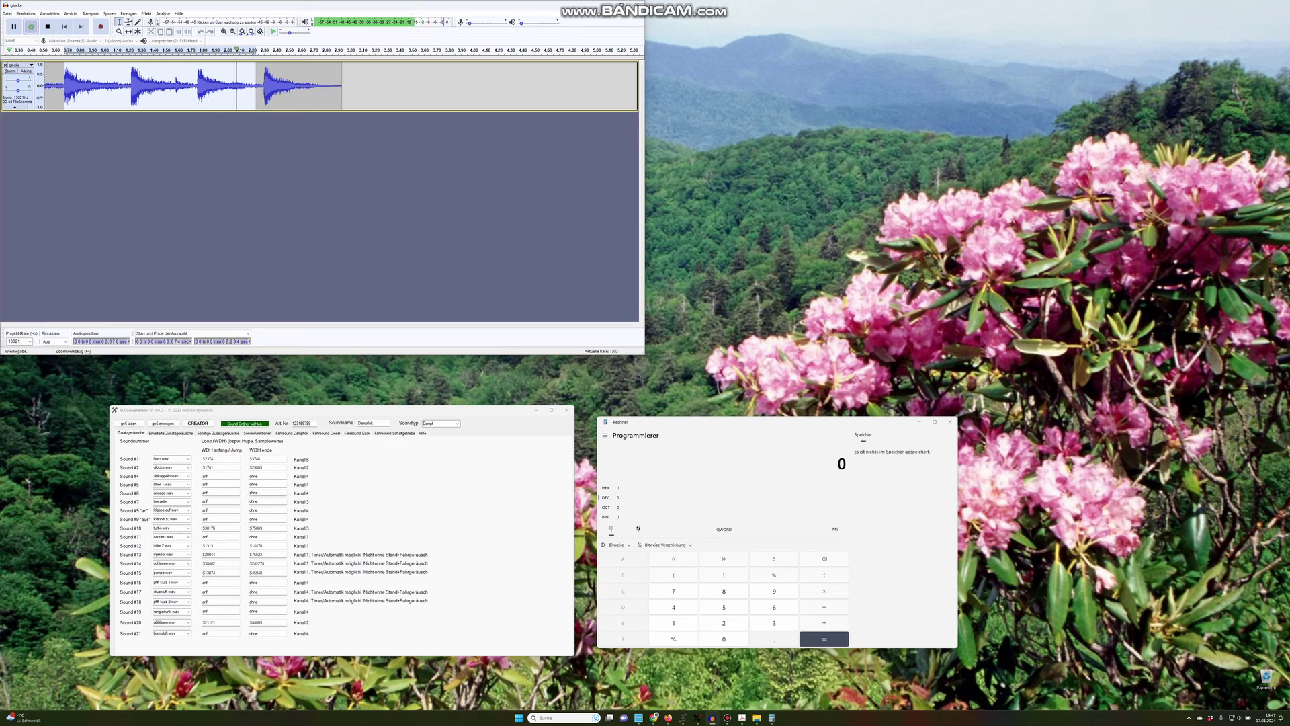
click(47, 27)
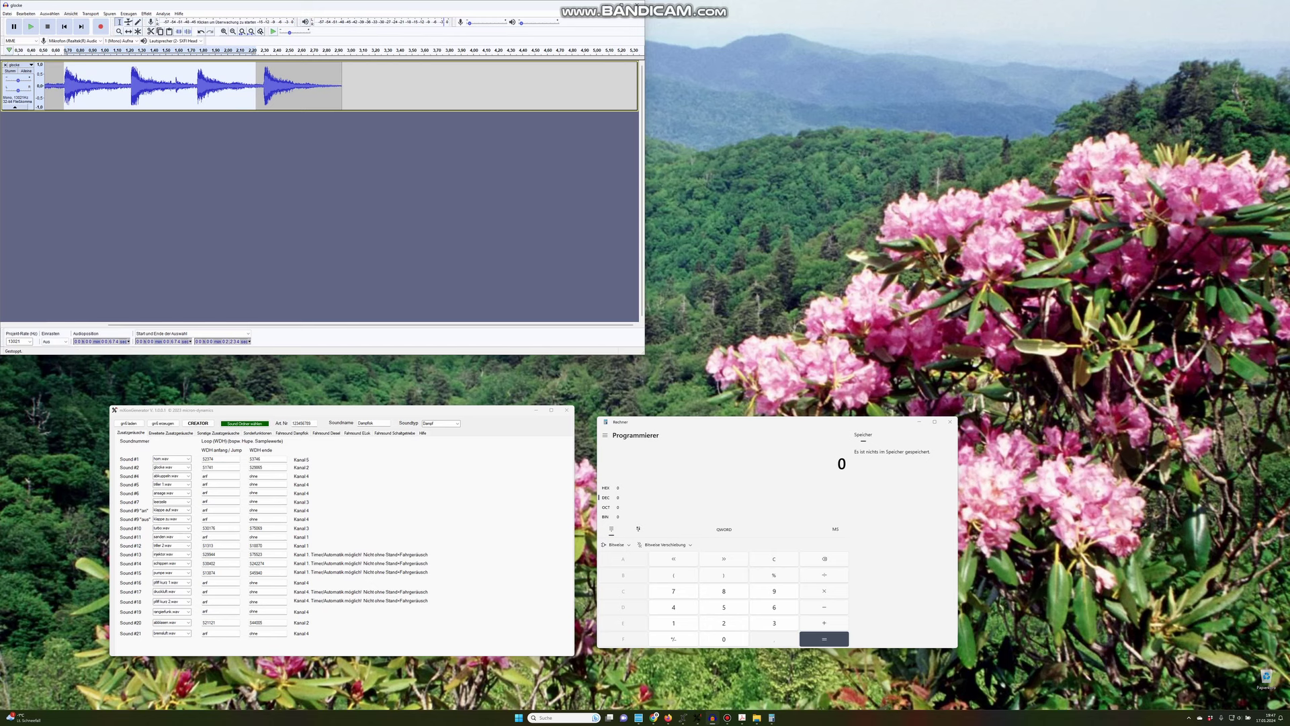
click(90, 14)
mouse_move(120, 21)
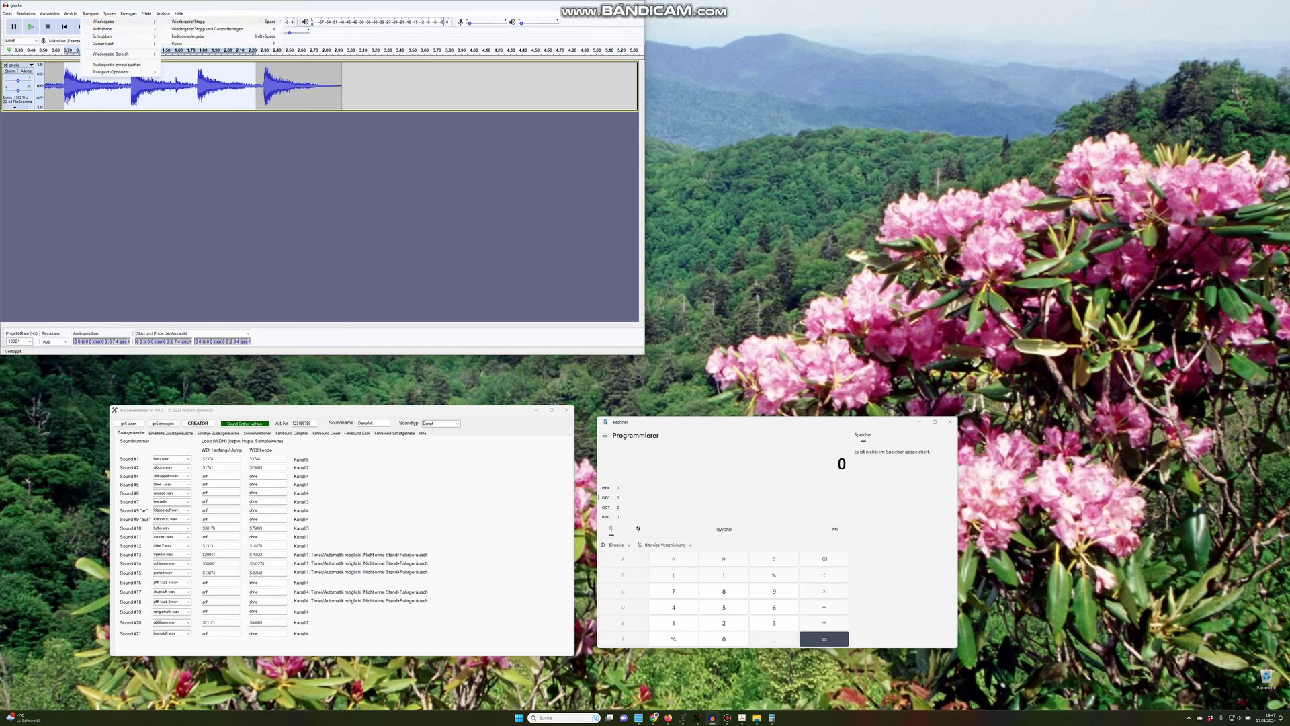
click(188, 35)
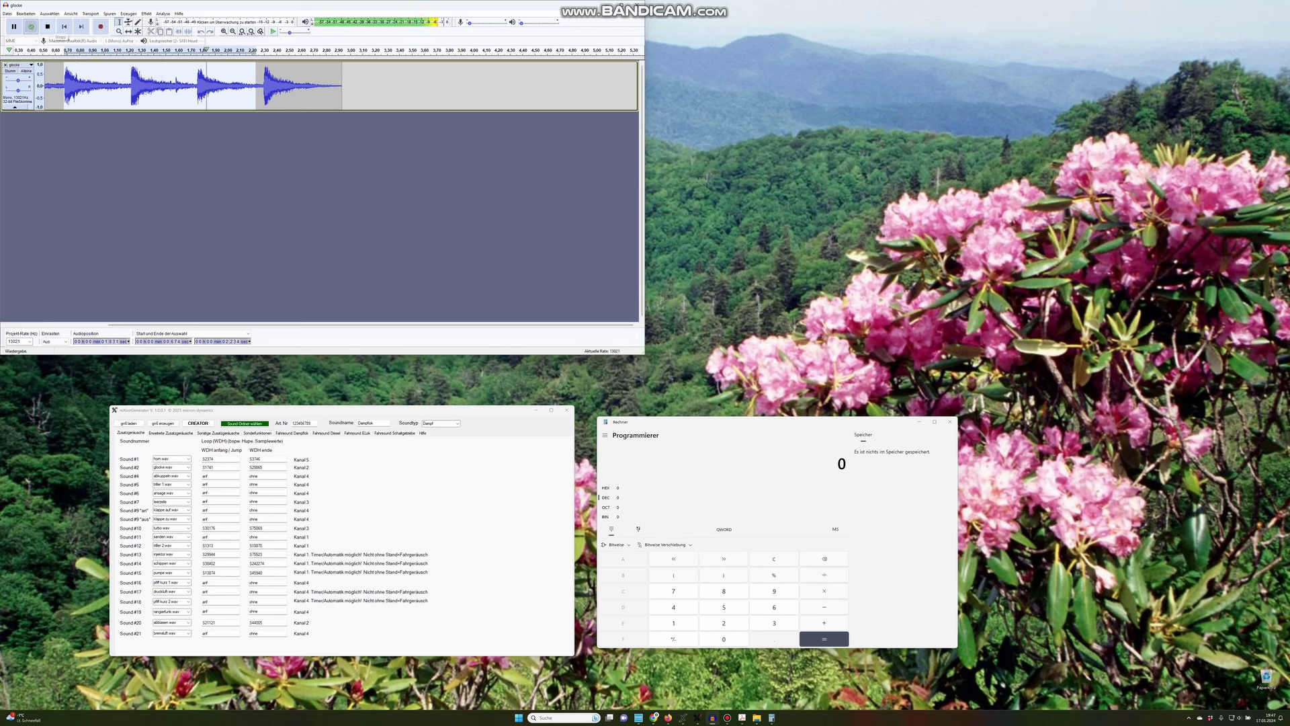
click(49, 27)
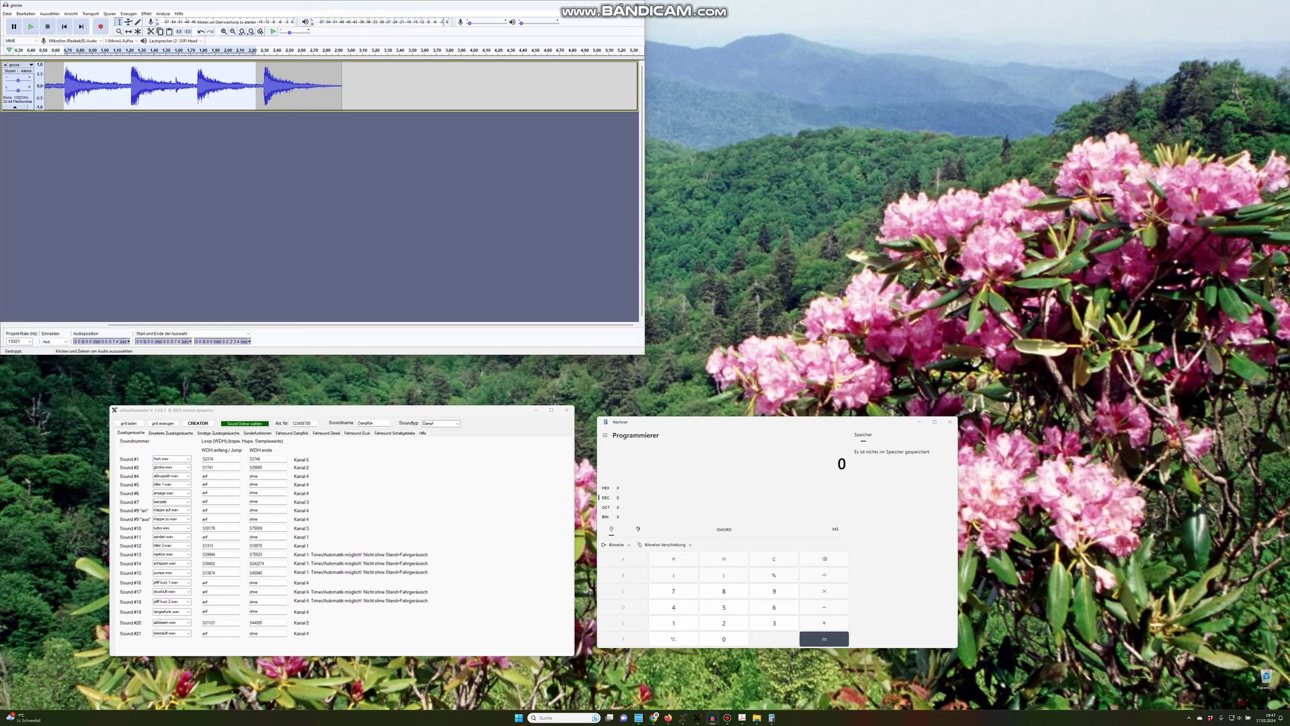
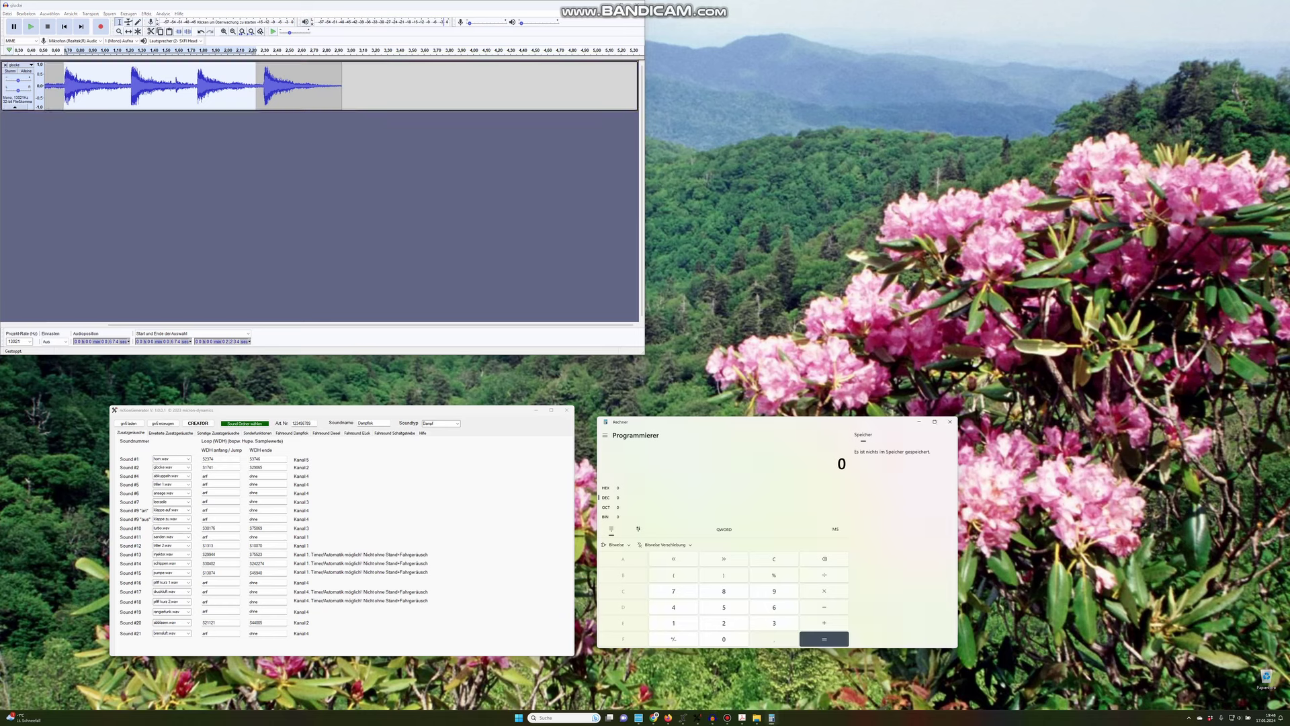
text(674)
key(asterisk)
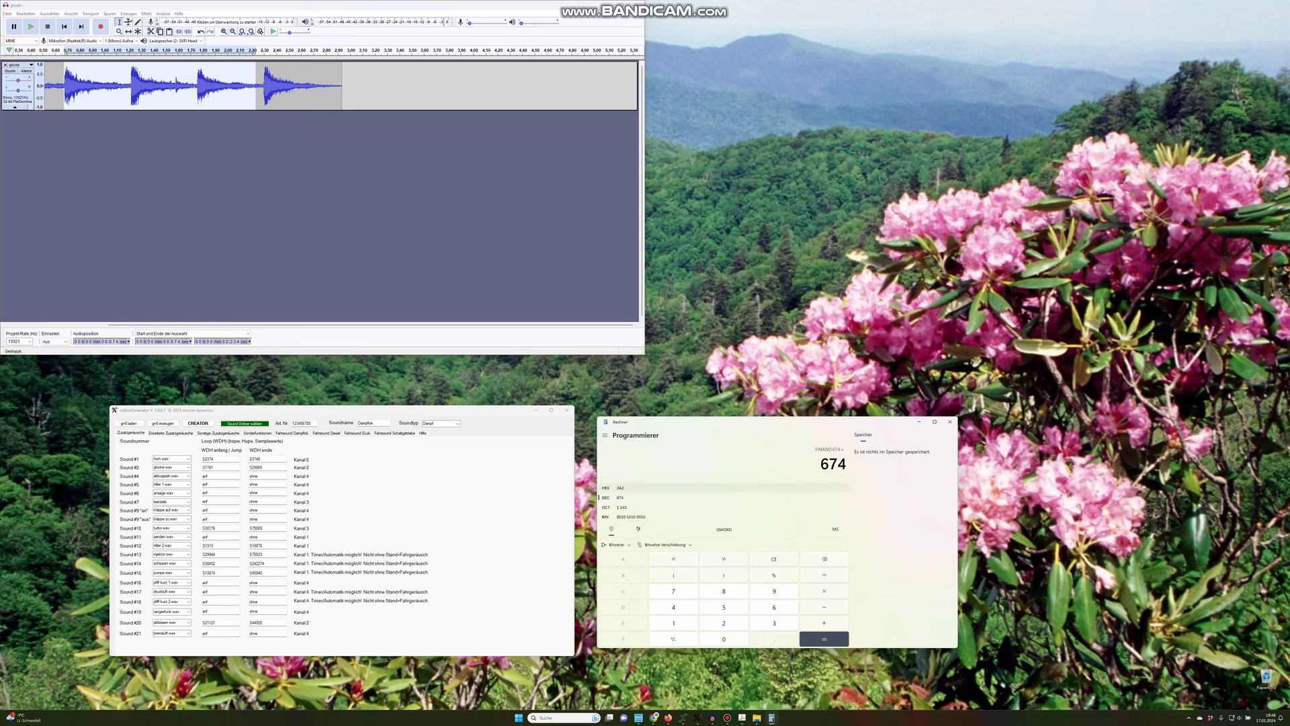
click(605, 435)
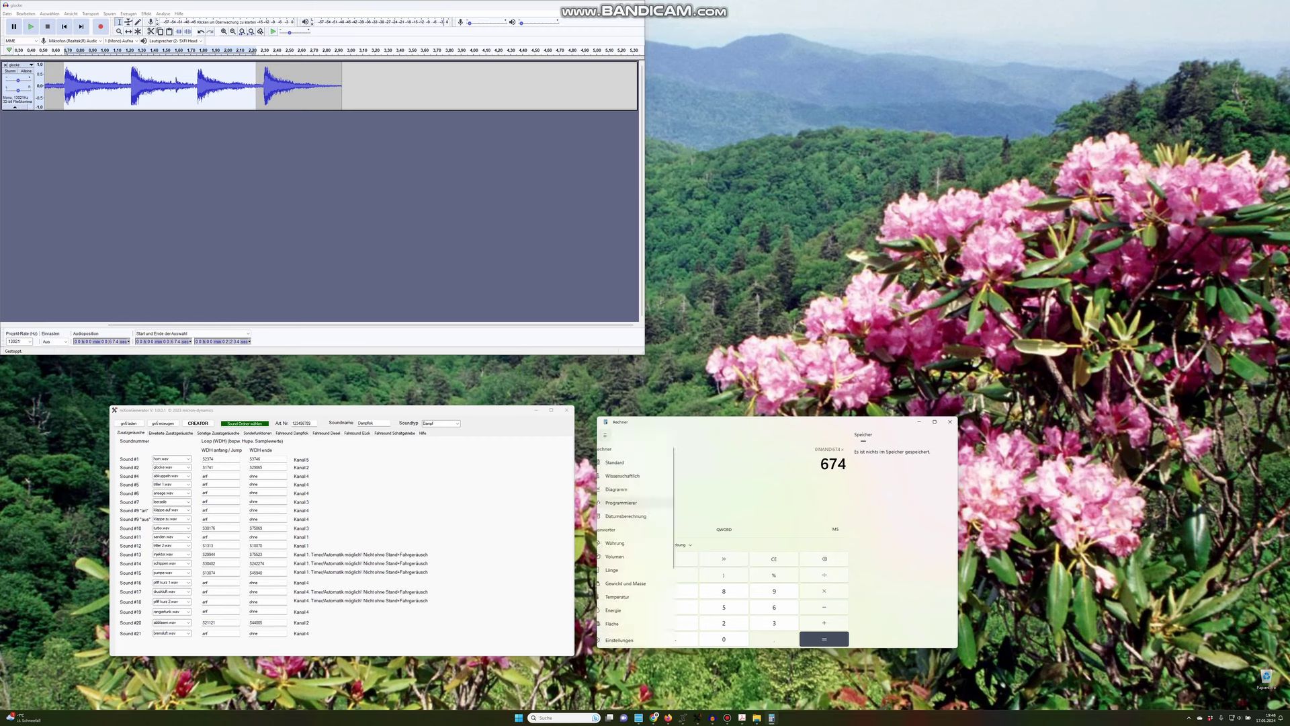
click(605, 435)
click(605, 435)
click(604, 435)
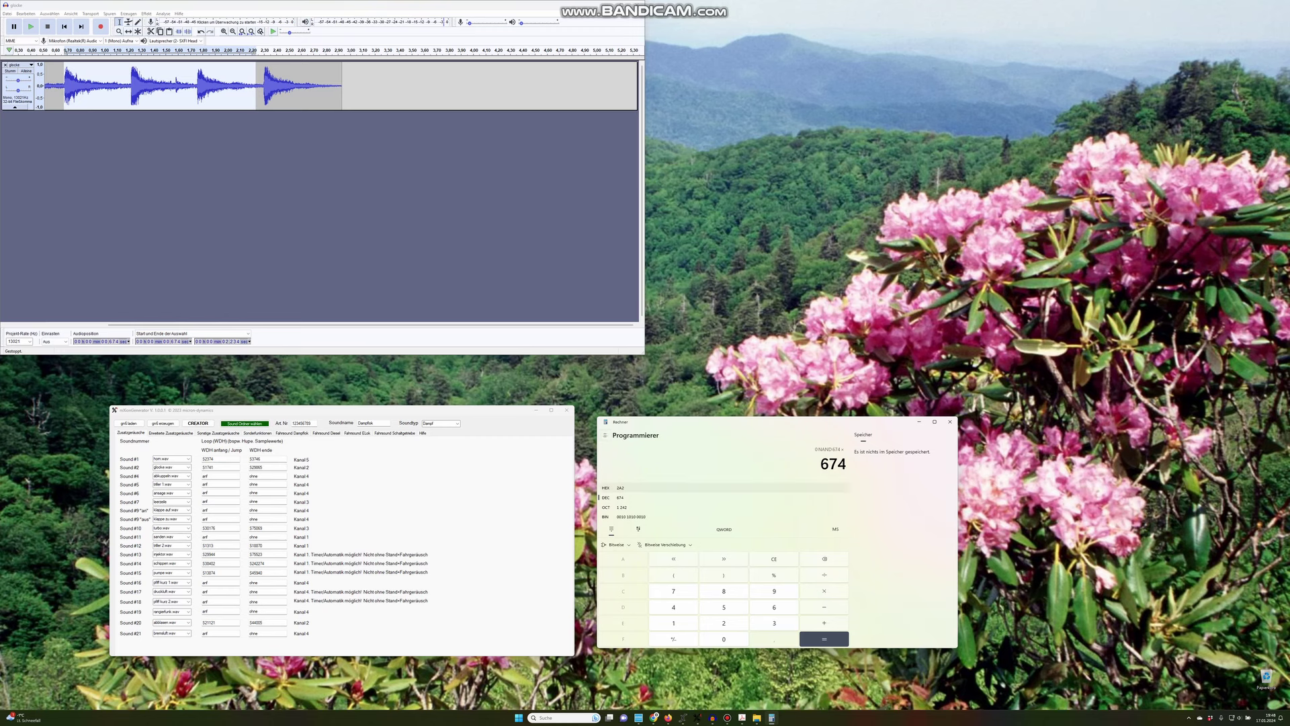
click(621, 488)
click(621, 497)
key(Escape)
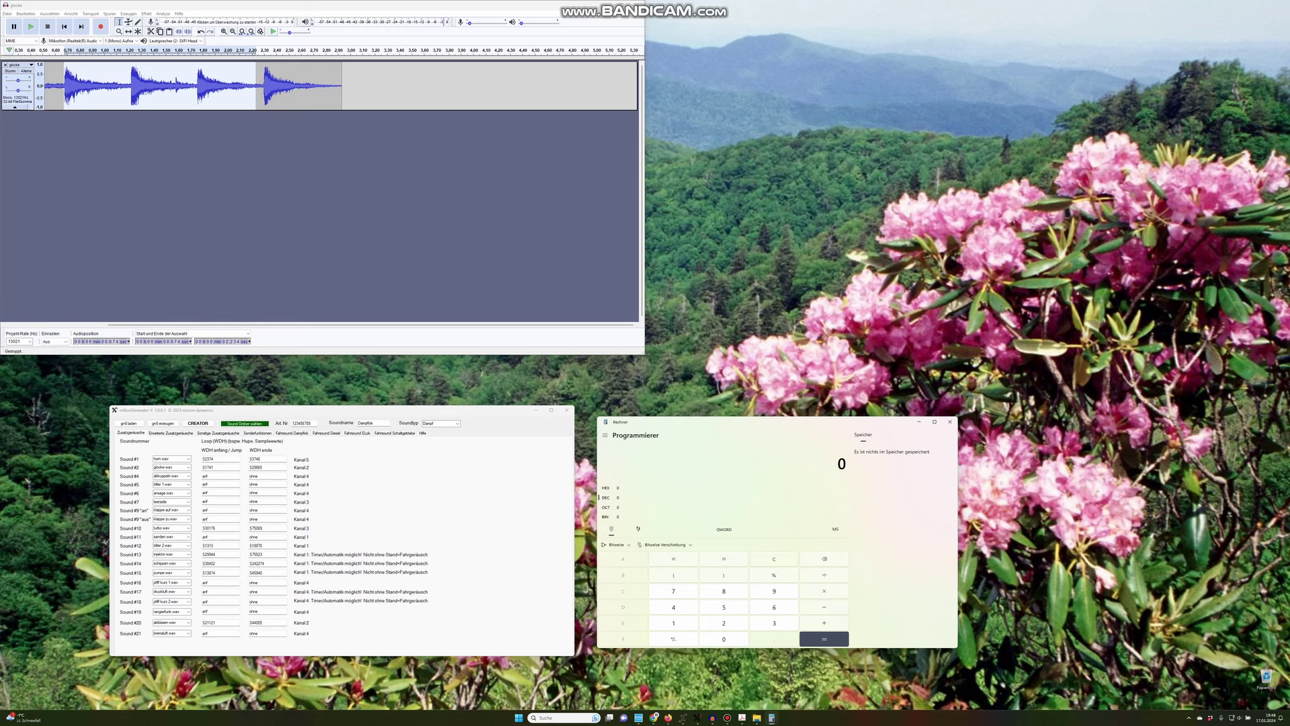
key(6)
Switch the calculator to Standard mode and multiply the loop start time 0.674 by the sample rate 13021
click(605, 435)
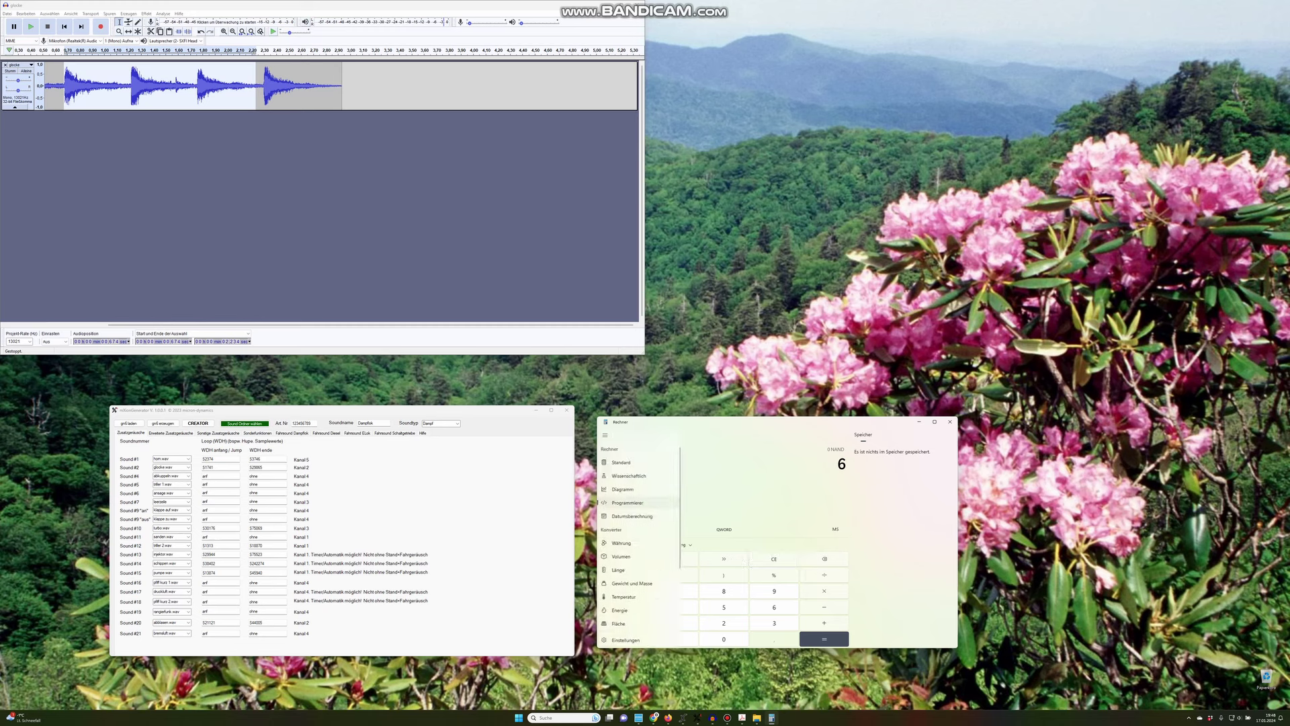
click(625, 464)
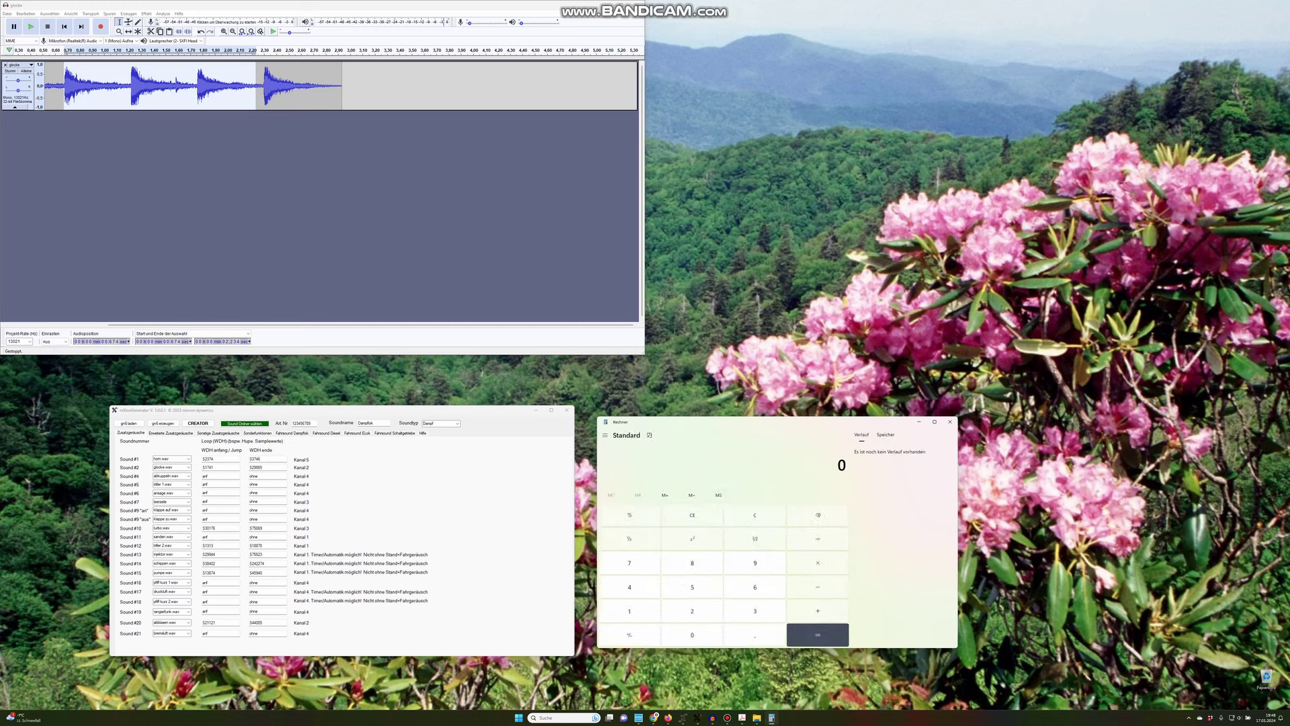
text(63)
key(Escape)
key(comma)
text(674)
key(asterisk)
text(13021)
key(Return)
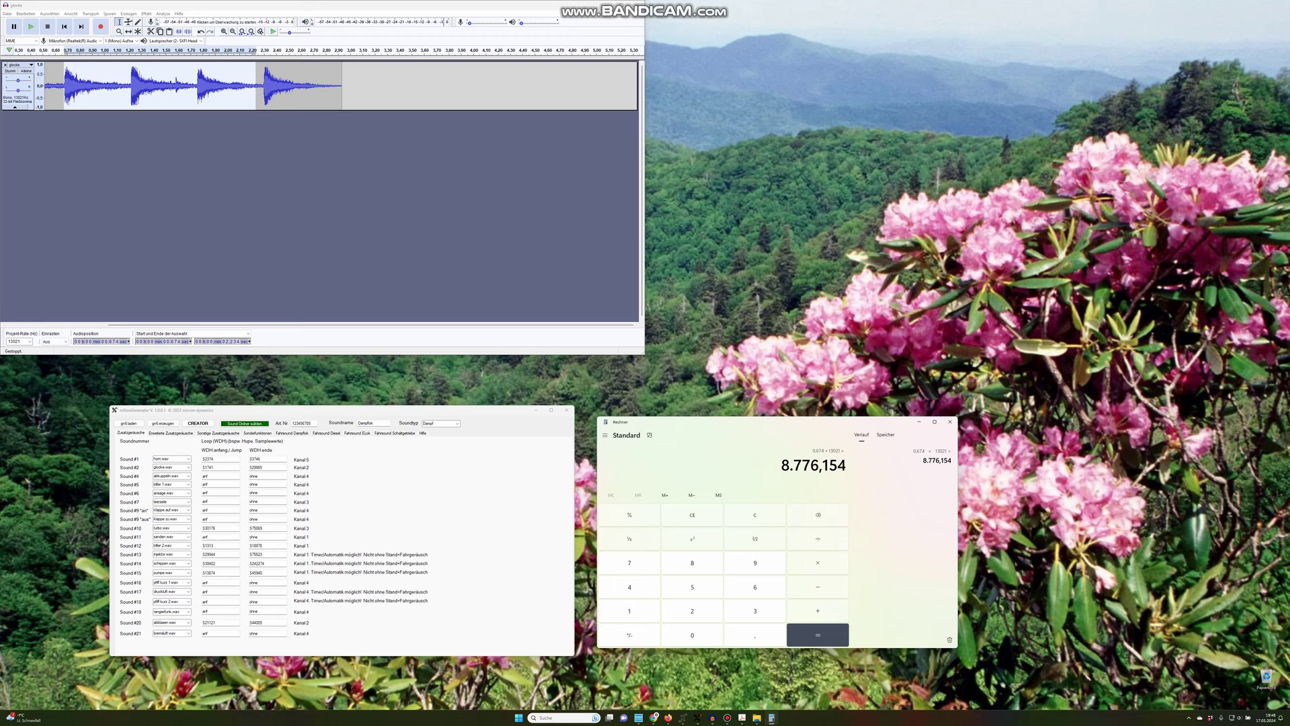
Set the WDH anfang / Jump value of Sound #2, glocke.wav, to S8776 in mXionGenerator
drag(781, 465, 820, 465)
drag(820, 465, 781, 465)
double_click(208, 467)
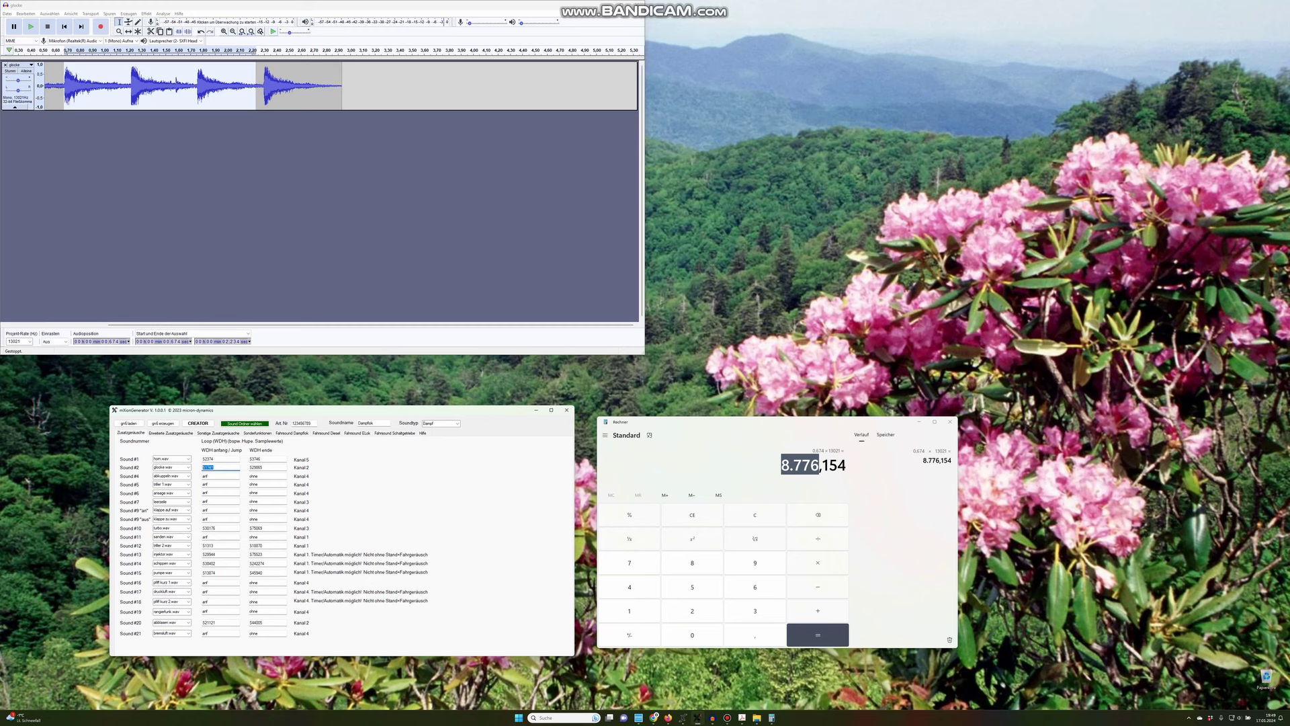
text(5)
Clear the calculator and multiply the loop end time 2.237 by the sample rate 13021
click(754, 515)
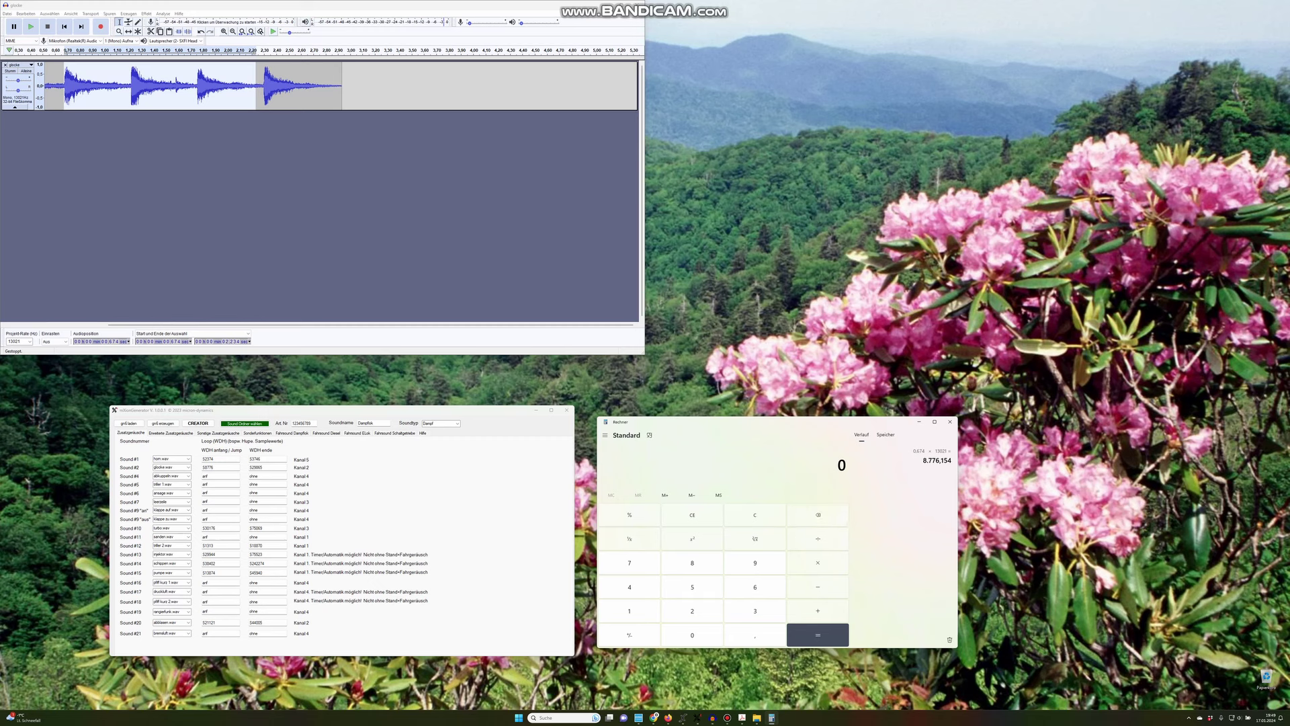
text(2,237)
key(asterisk)
text(13021)
key(Return)
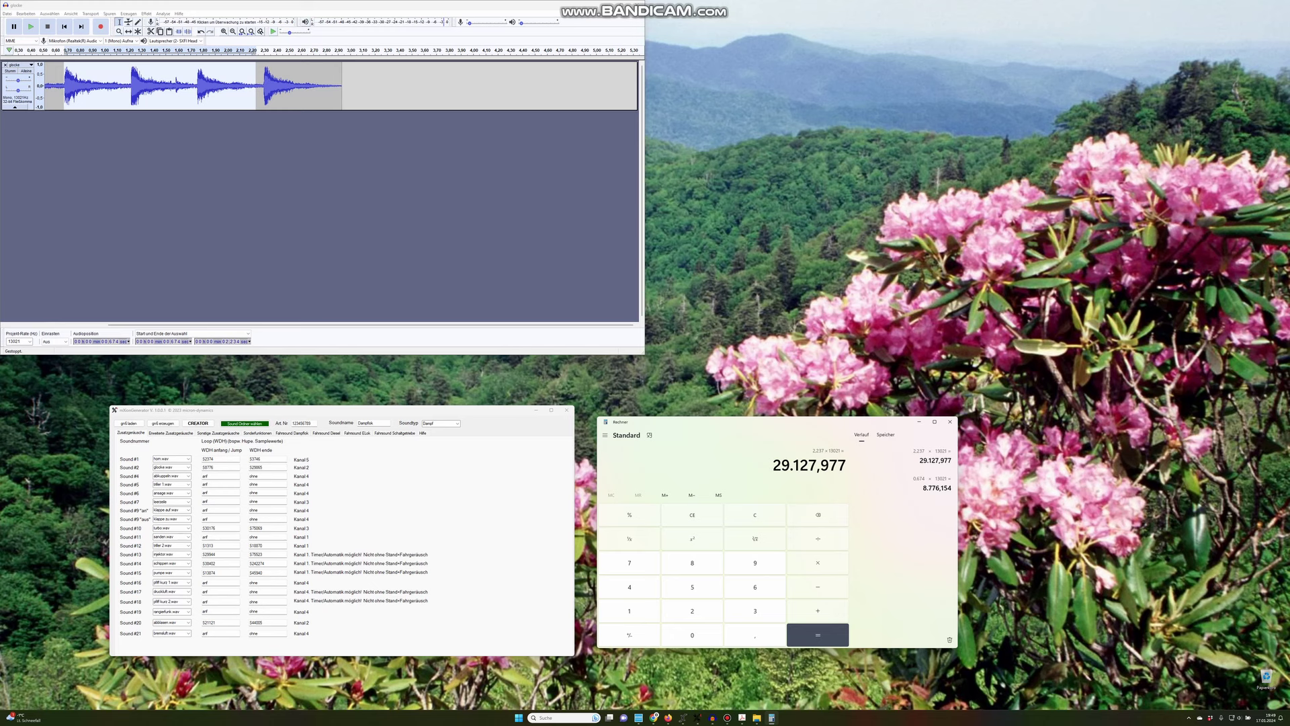
Set the WDH ende value of Sound #2, glocke.wav, to S29128 in mXionGenerator and close the calculator
drag(263, 467, 255, 467)
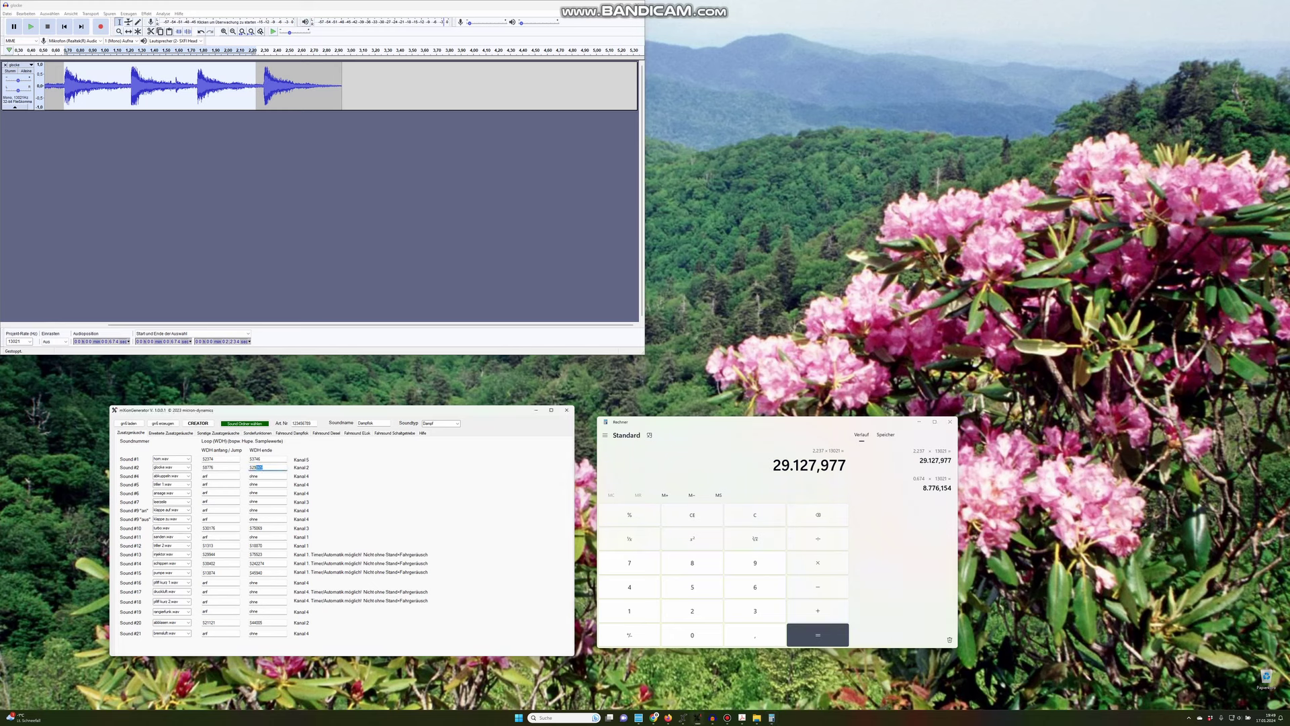
key(BackSpace)
key(BackSpace)
drag(213, 467, 210, 467)
click(263, 467)
click(950, 421)
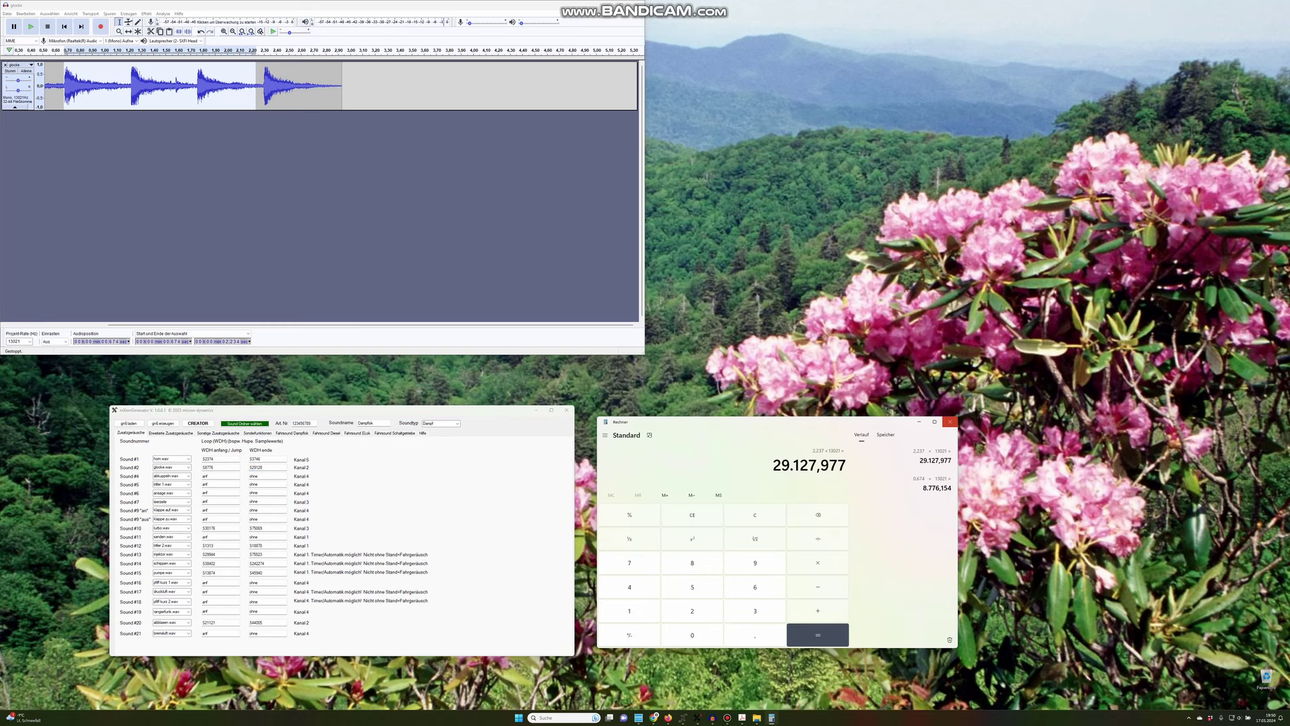
click(950, 422)
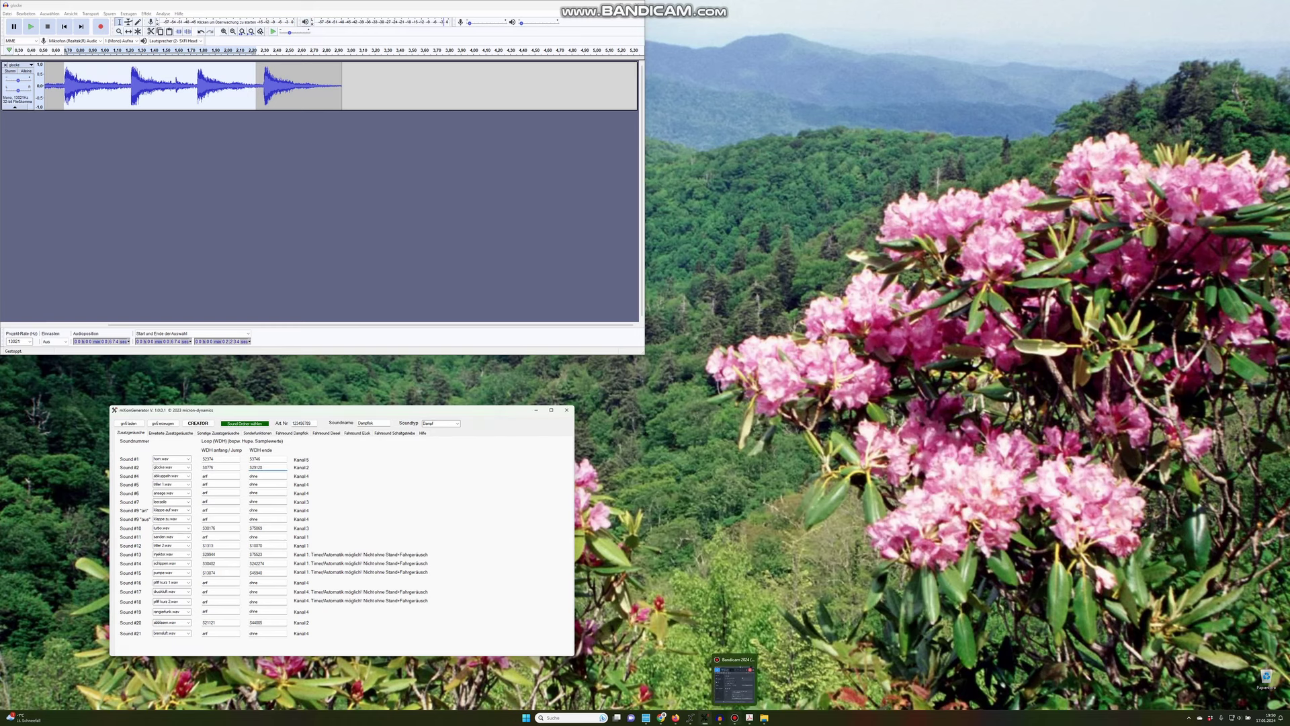
Bring back the PDF manual and show the Erweiterte Zusatzgeräusche settings in mXionGenerator
click(742, 717)
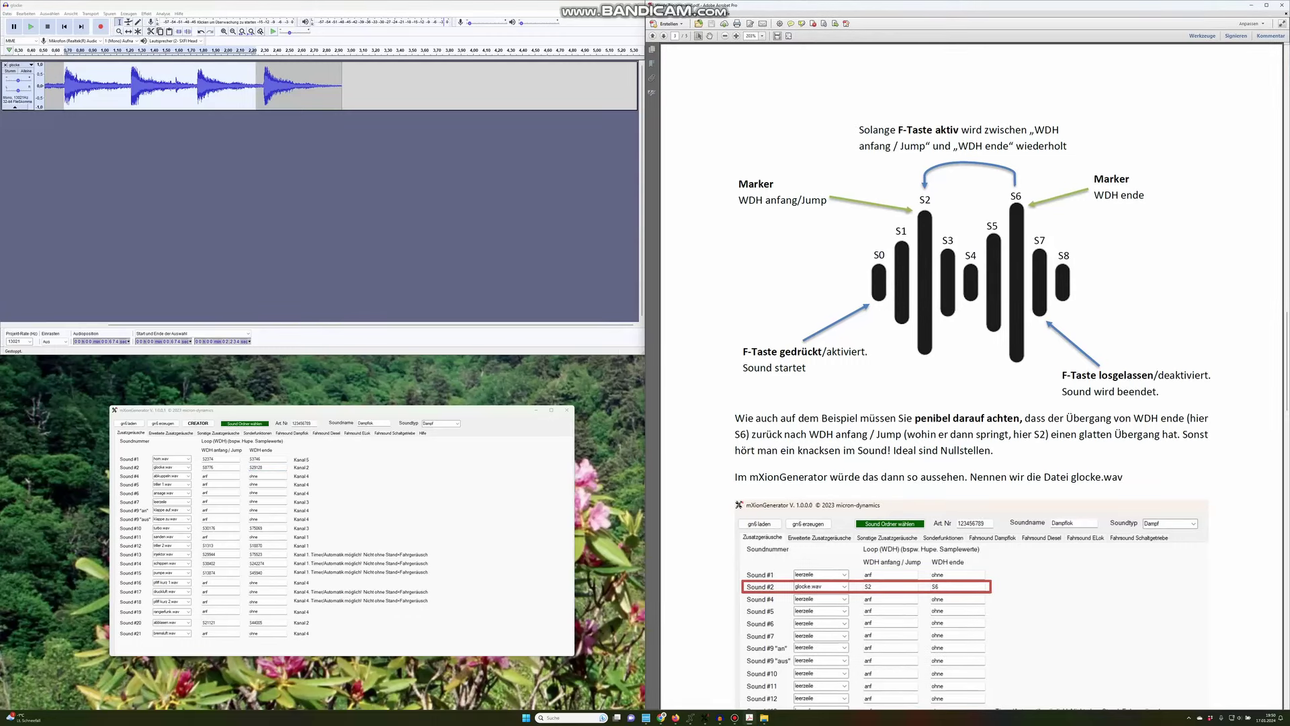
click(170, 433)
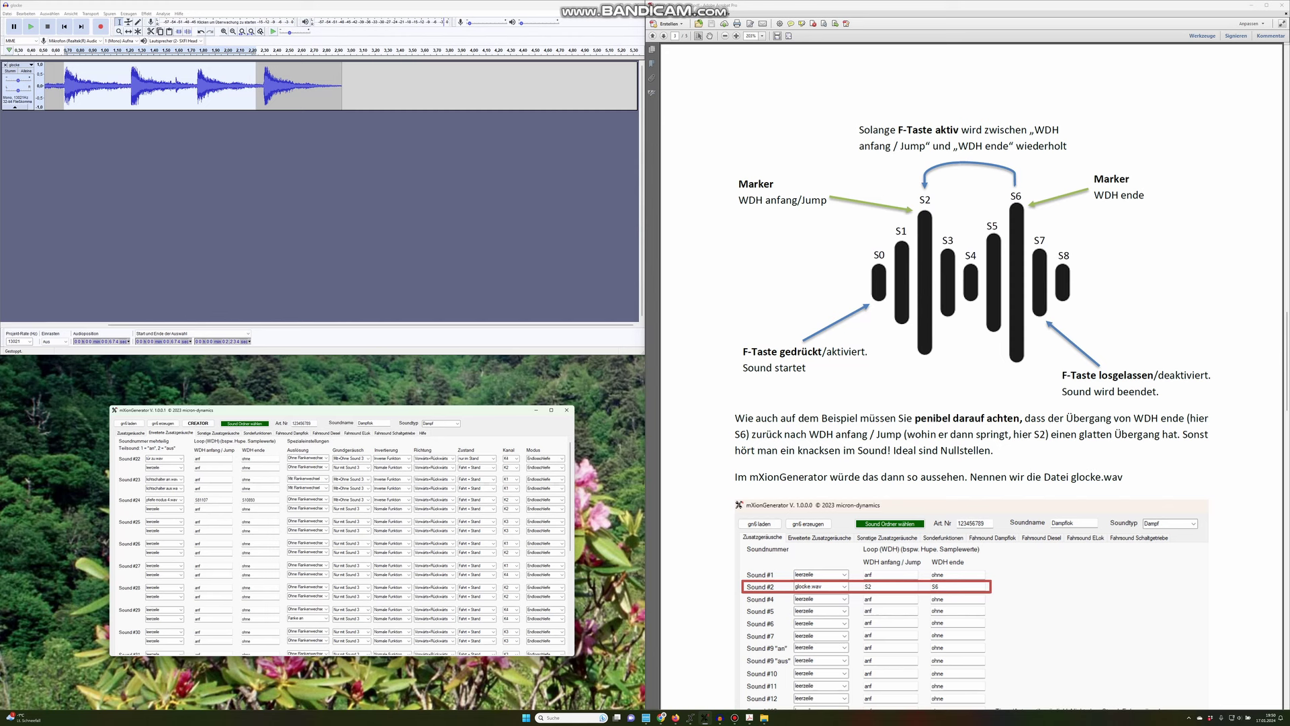
Review the Sonstige Zusatzgeräusche and Sonderfunktionen settings, and return to the Erweiterte Zusatzgeräusche settings
click(217, 433)
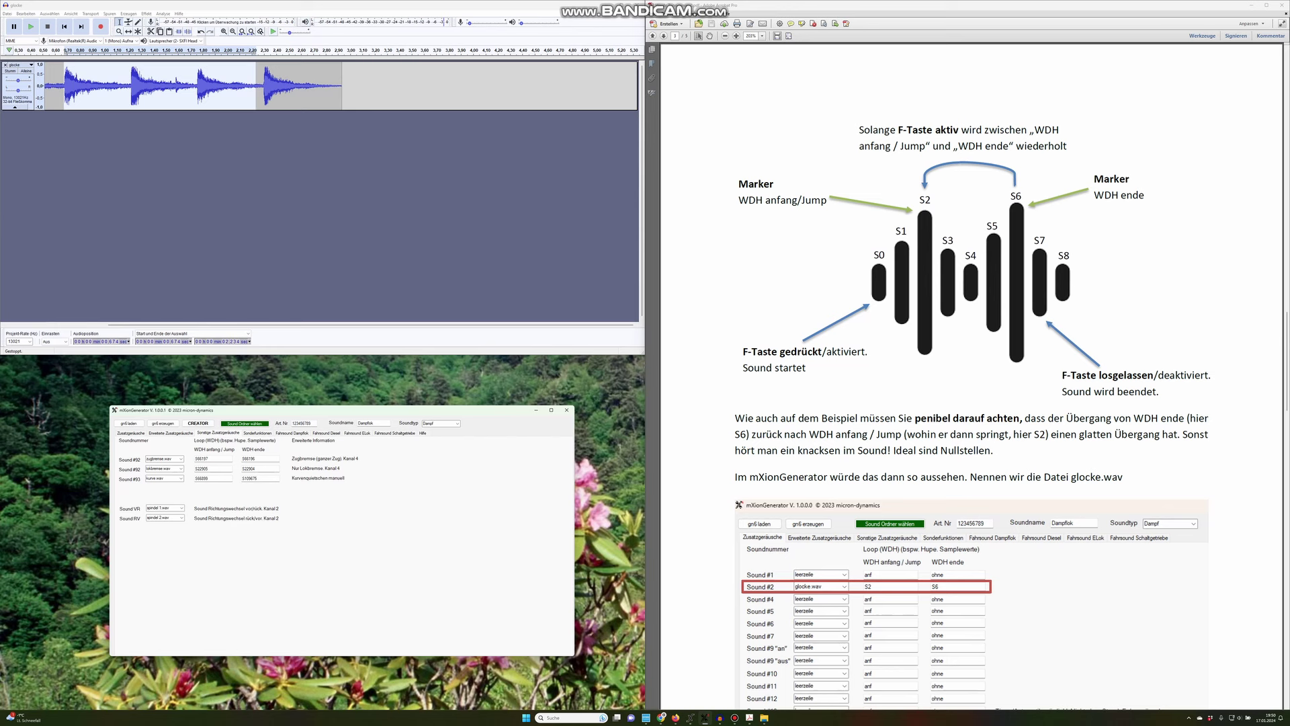
click(256, 432)
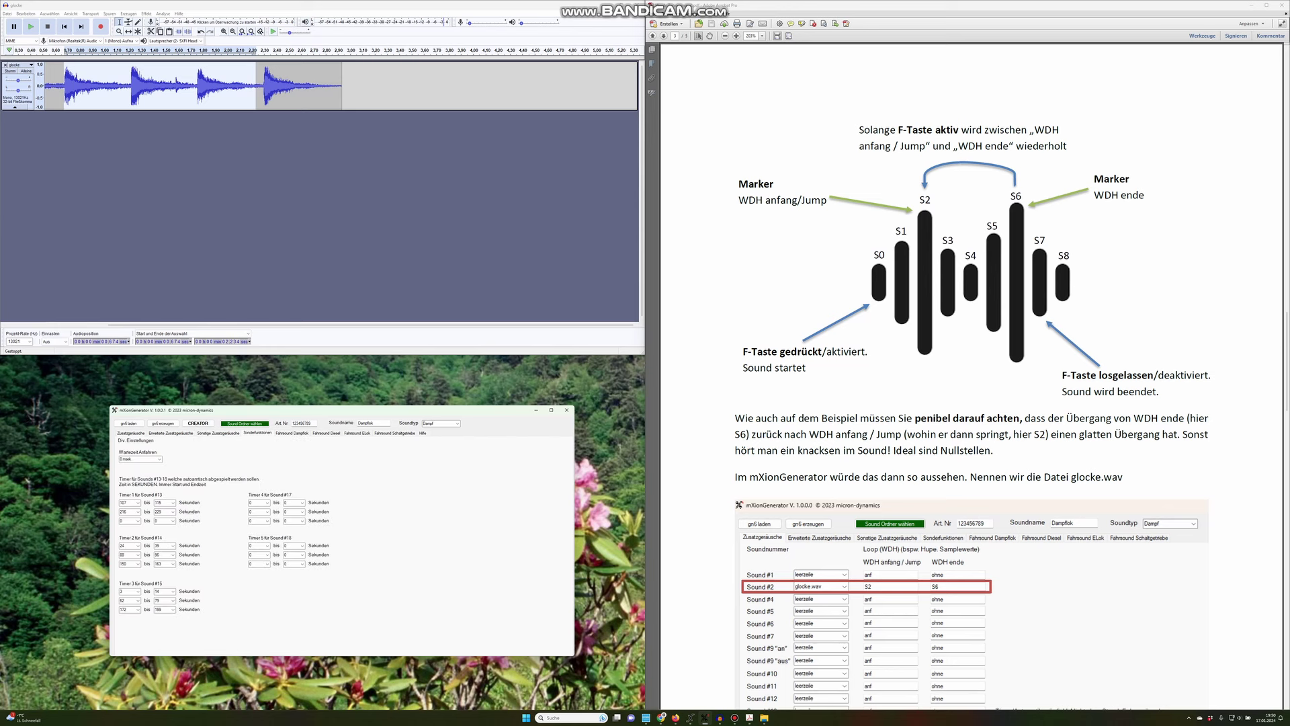
click(170, 433)
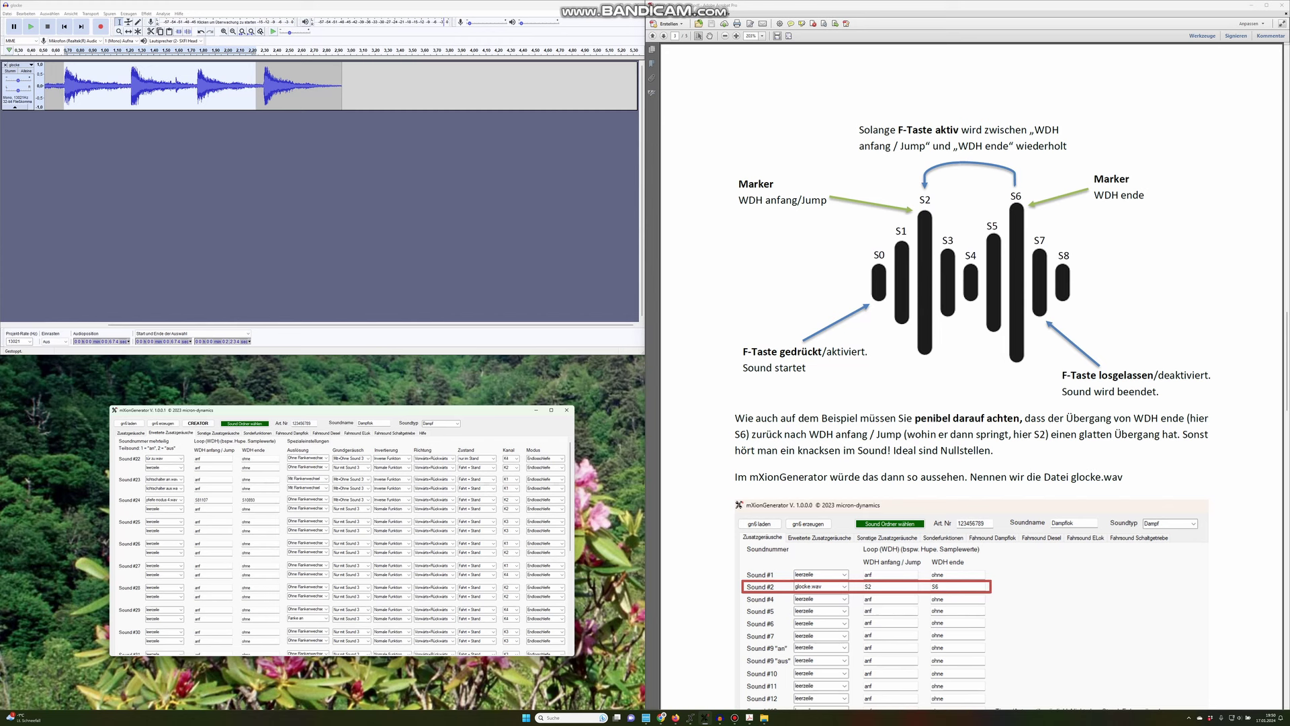
Examine the available Auslösung and Grundgeräusch options for Sound #22
click(326, 458)
click(325, 458)
click(308, 457)
click(368, 458)
click(367, 458)
click(339, 458)
Examine the Auslösung options of Sound #29 and look through the remaining extended sound slots
click(326, 618)
key(Escape)
click(326, 619)
click(326, 618)
click(326, 609)
click(326, 609)
scroll(326, 555, down, 2)
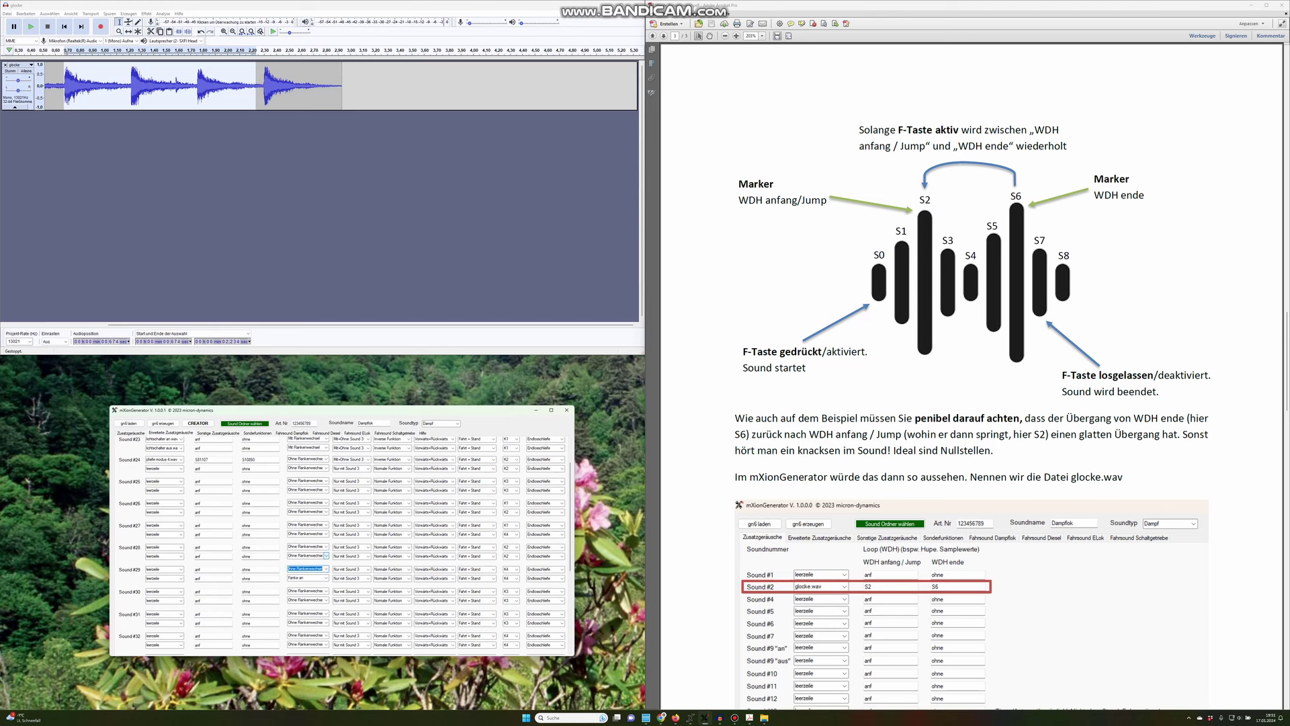
scroll(326, 556, up, 2)
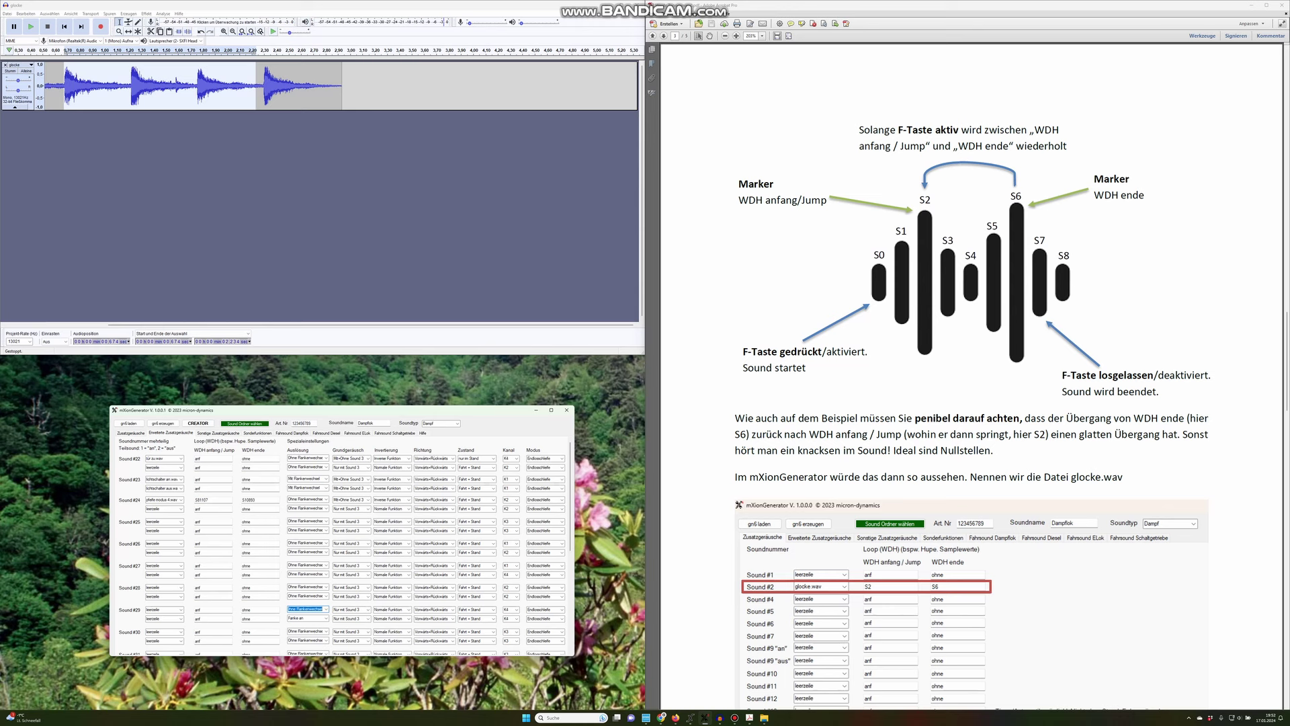
scroll(340, 545, down, 3)
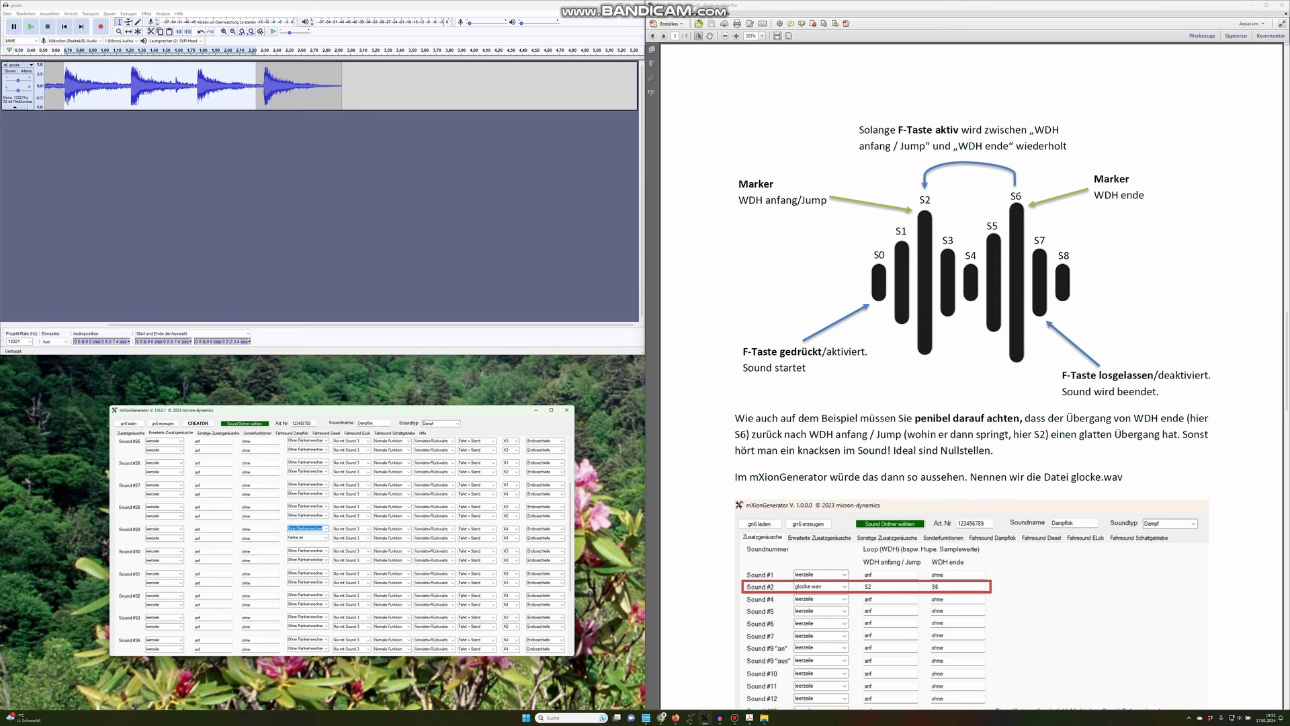
scroll(341, 545, up, 3)
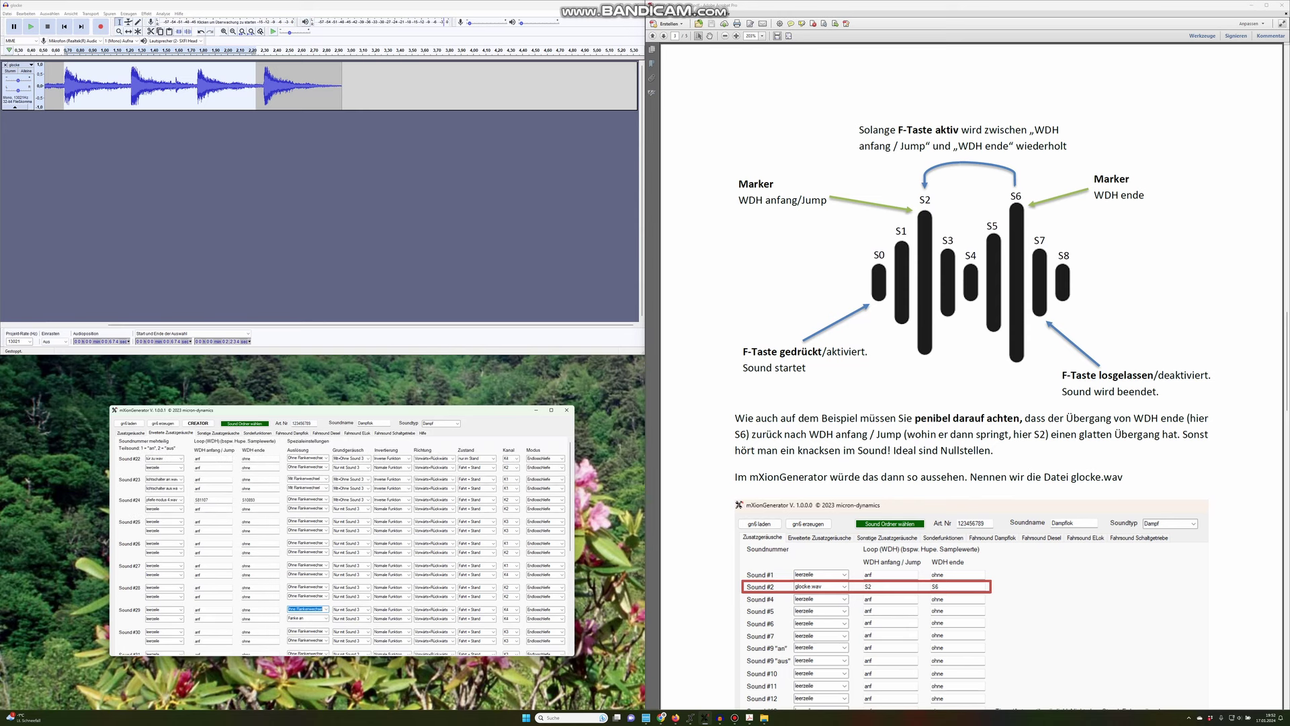
Close the glocke project in Audacity without saving its changes
click(634, 6)
scroll(967, 376, down, 1)
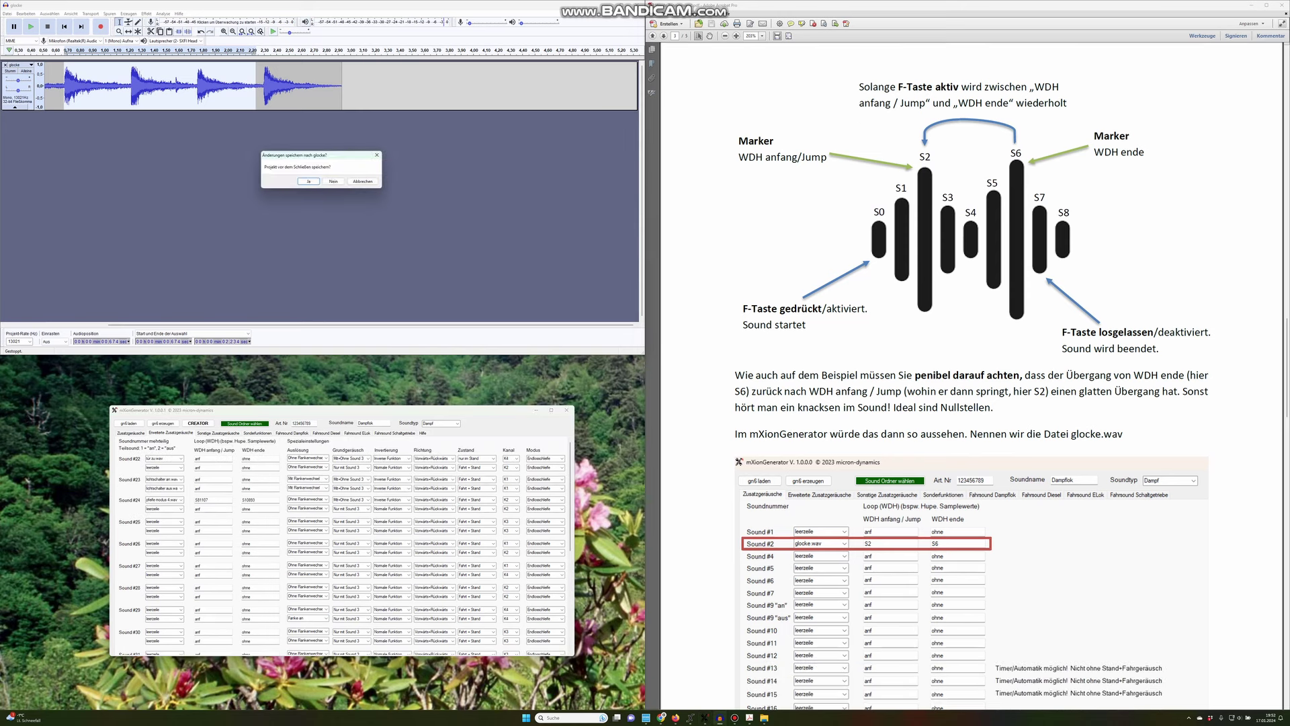
click(333, 181)
Skim the PDF manual's chapters on mXionGenerator's functions and tabs, and close the document
scroll(972, 376, down, 15)
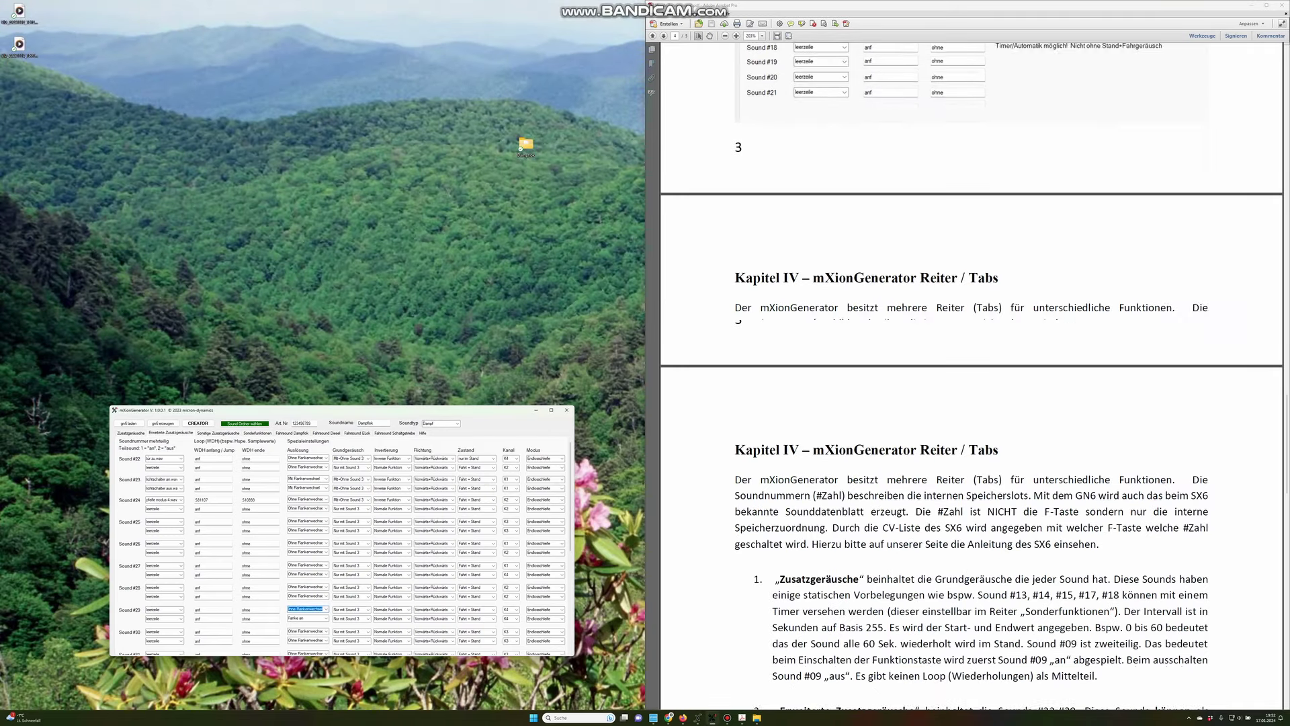
scroll(974, 376, down, 15)
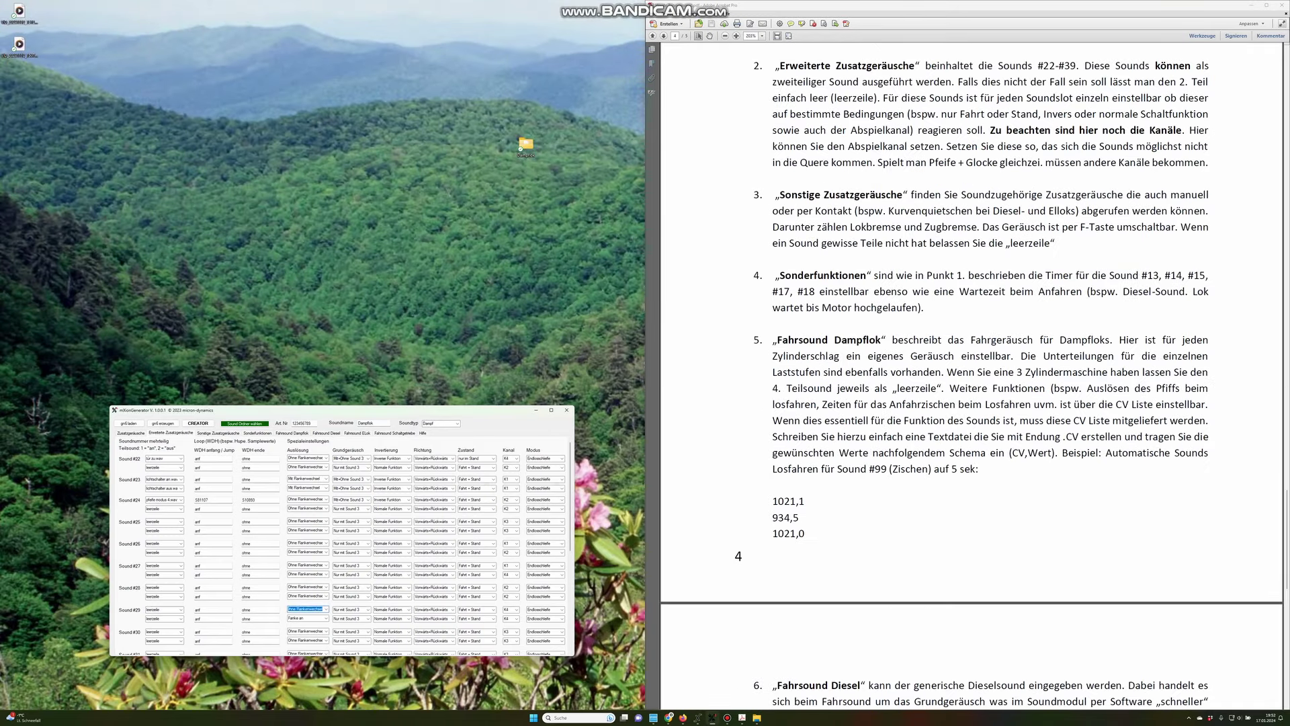
scroll(971, 297, down, 1)
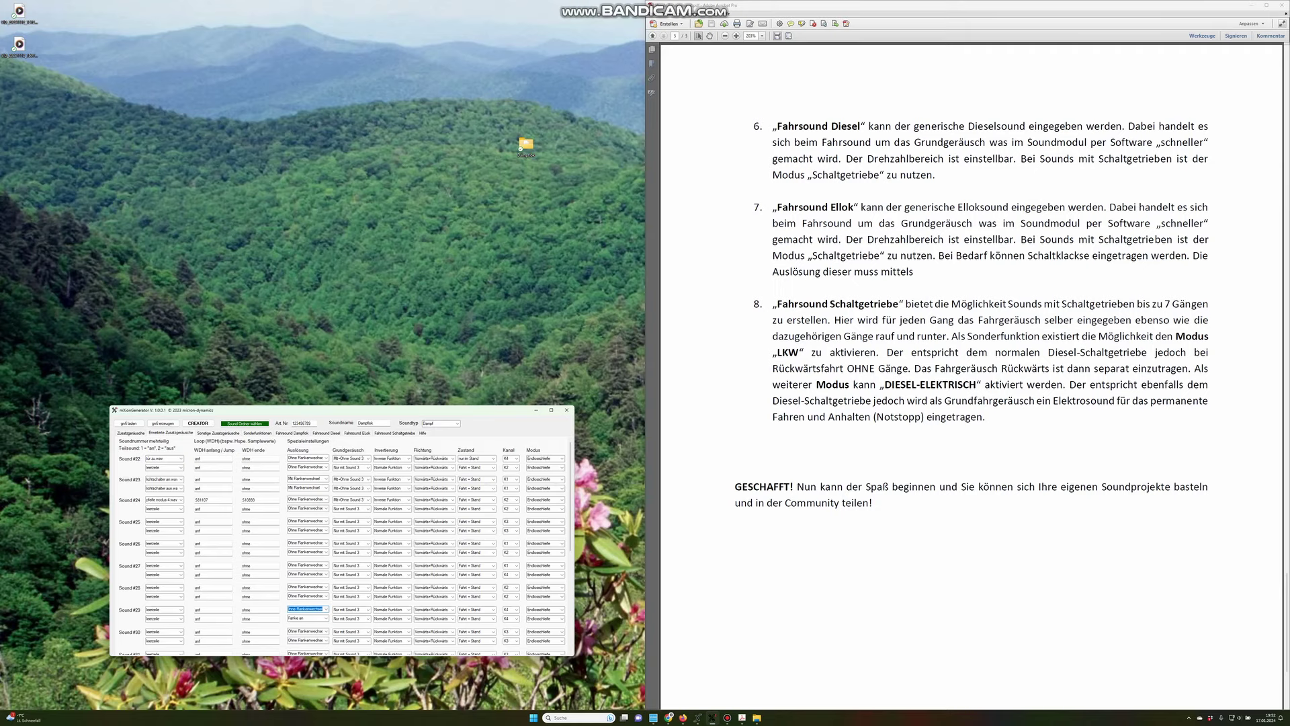
scroll(972, 376, up, 20)
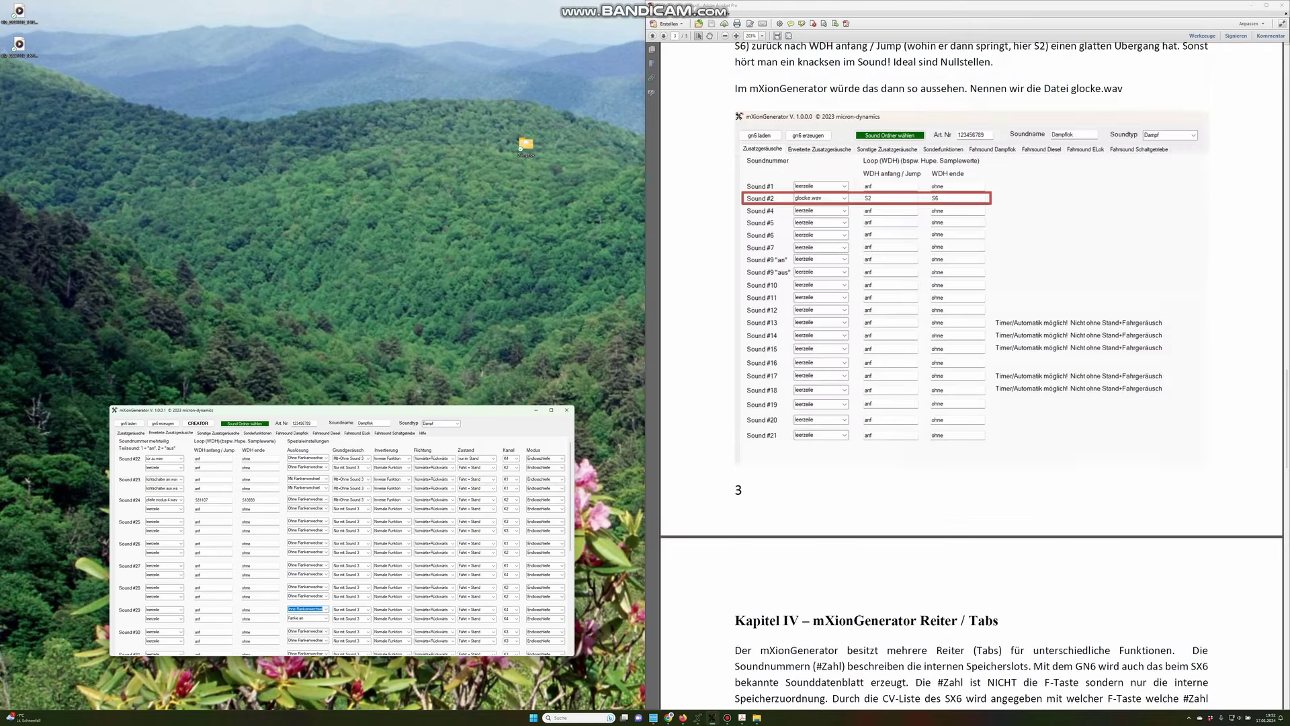
scroll(972, 377, up, 19)
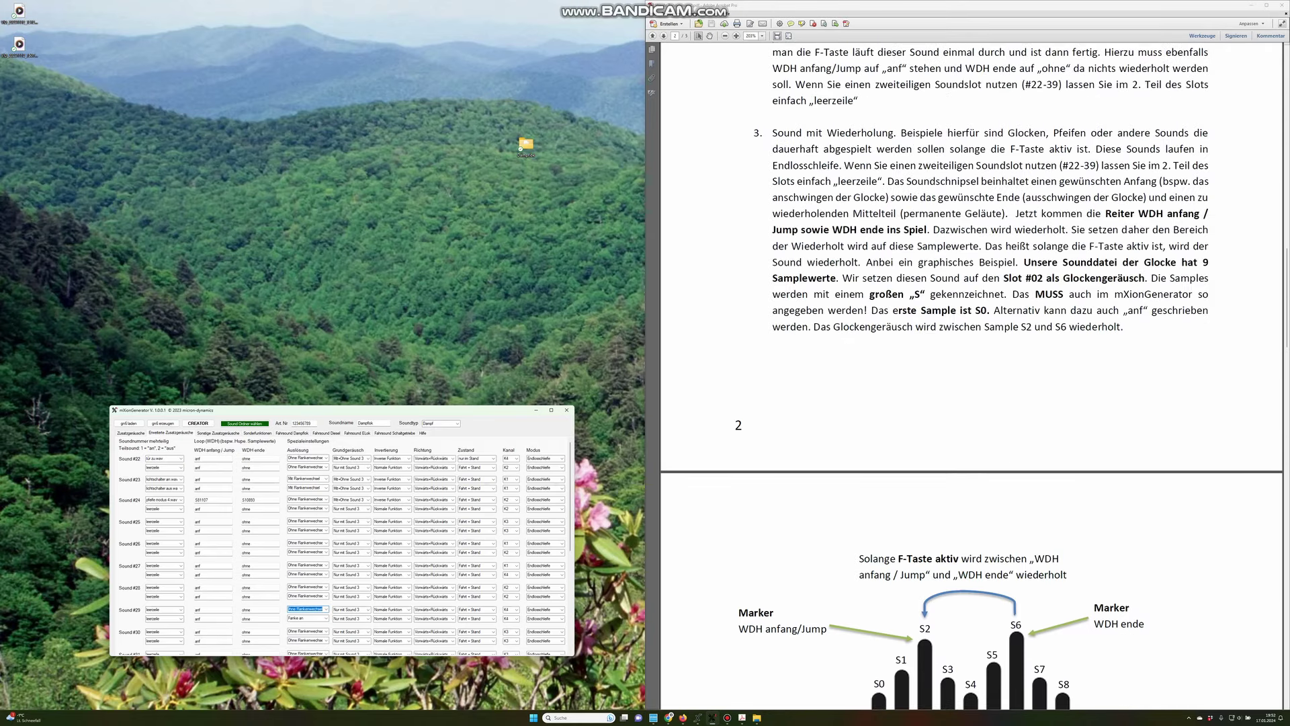
scroll(972, 376, up, 11)
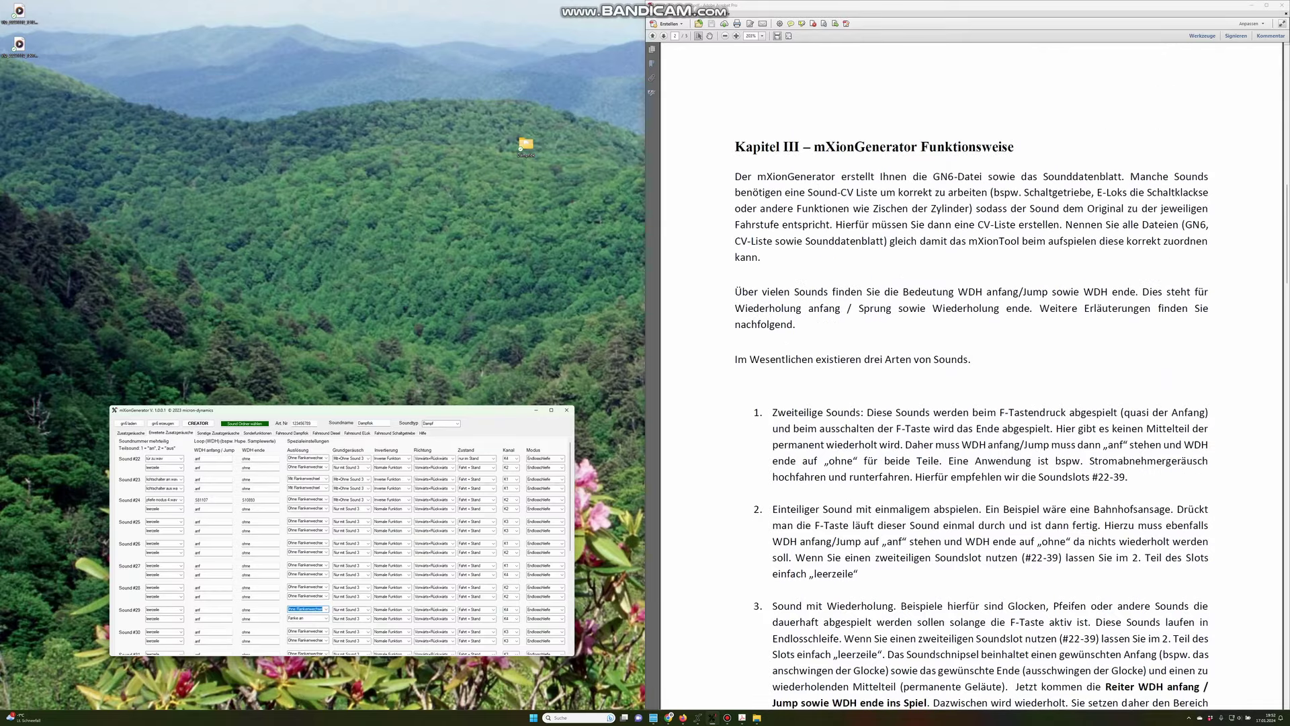
click(1280, 5)
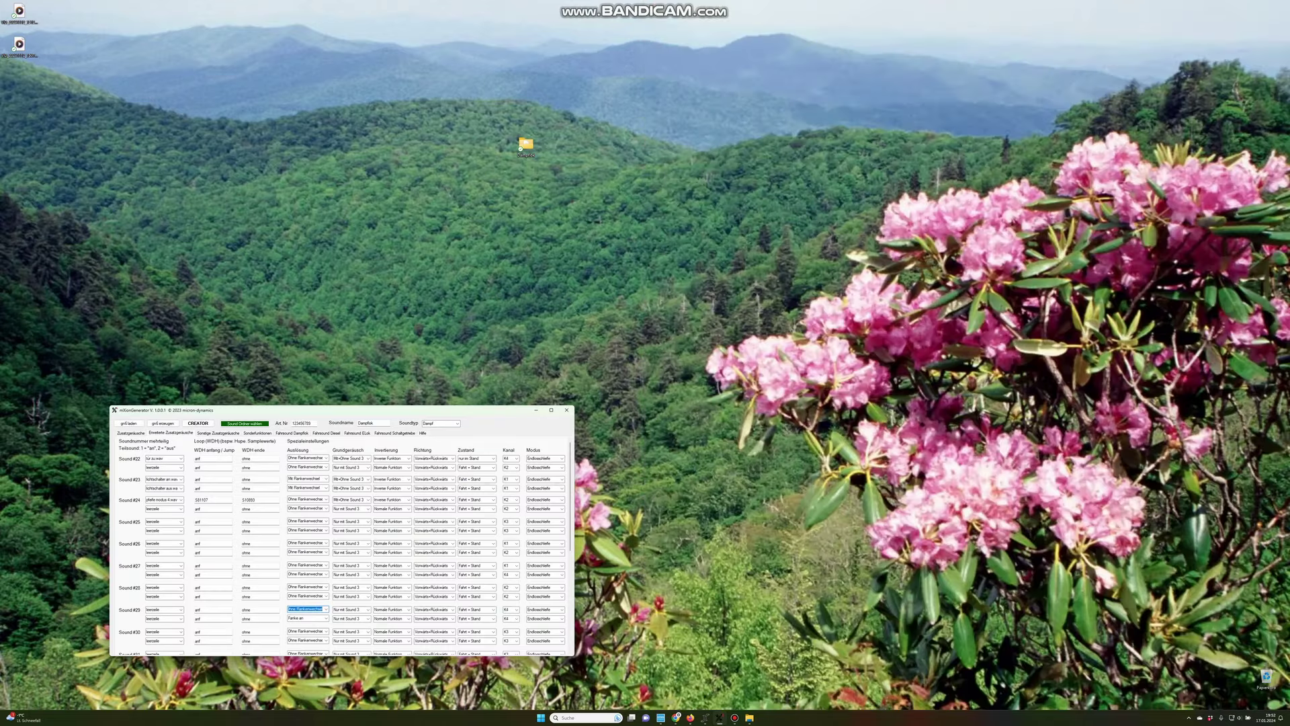
Try to generate the gn6 file as Dampflok.gn6 in the desktop's Dampflok folder, replacing the existing file
drag(383, 410, 761, 242)
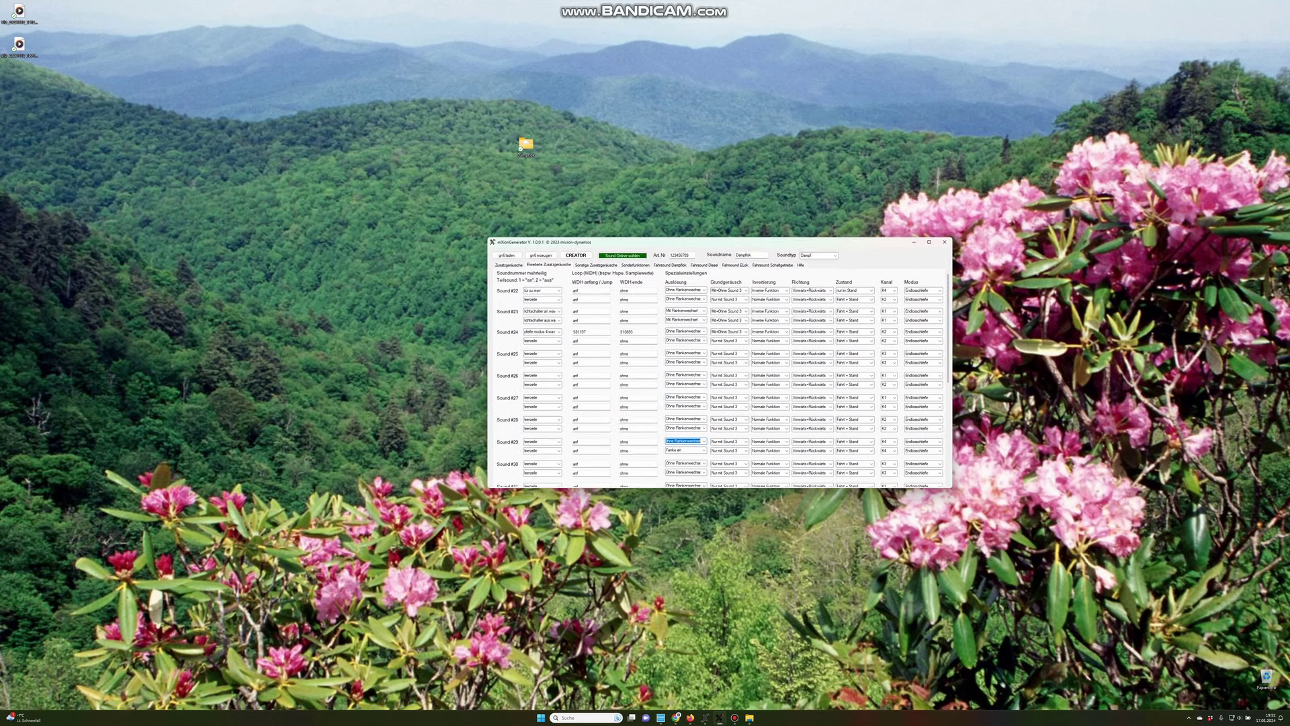
click(541, 255)
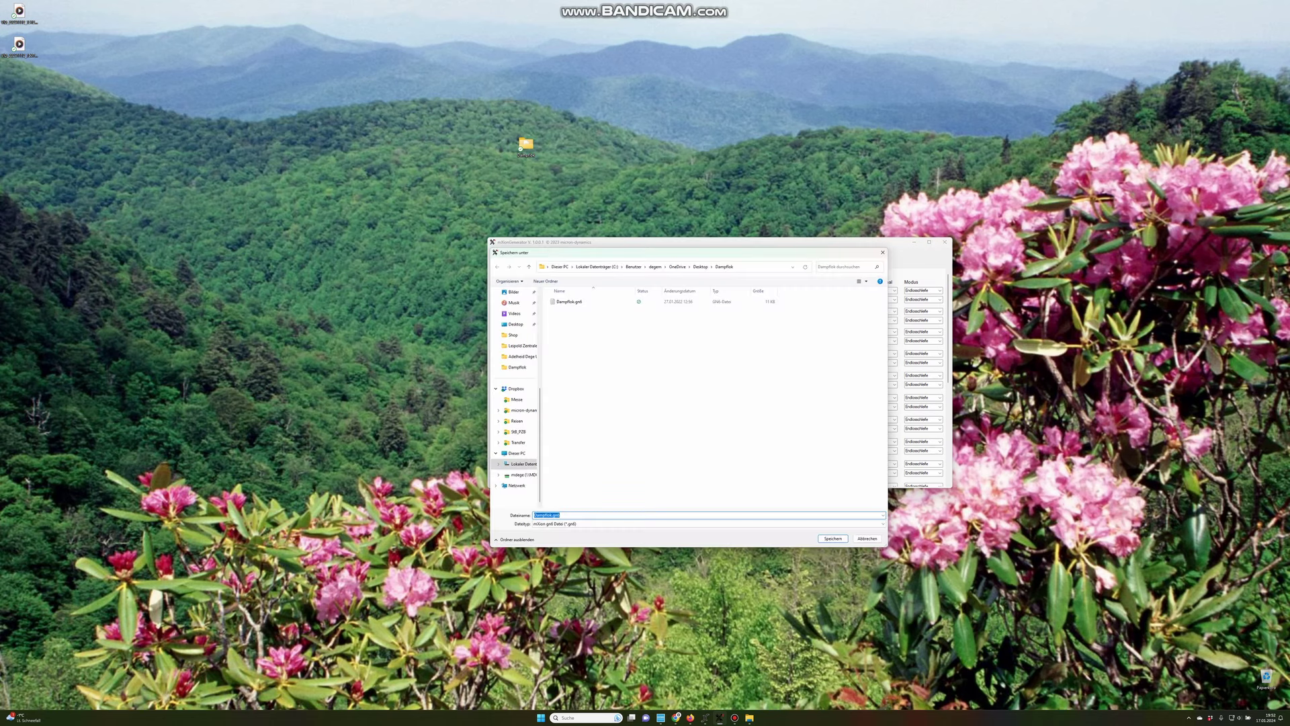
click(515, 324)
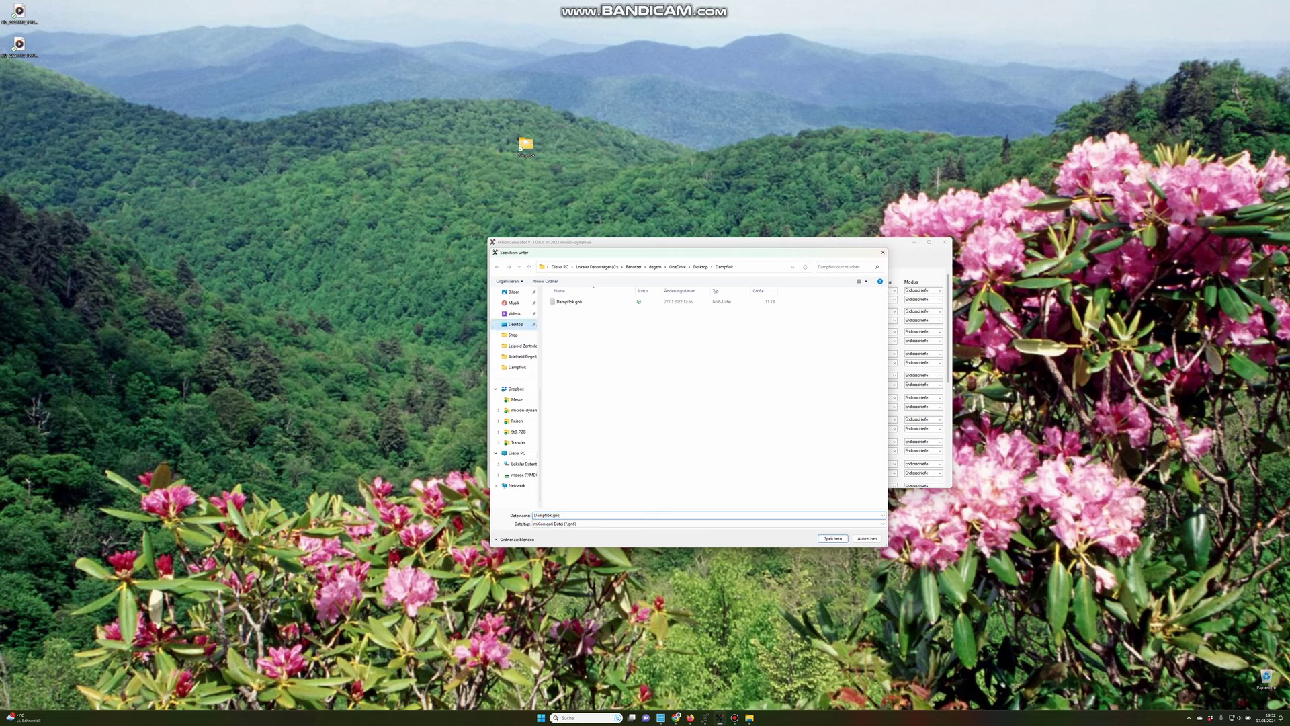
double_click(569, 302)
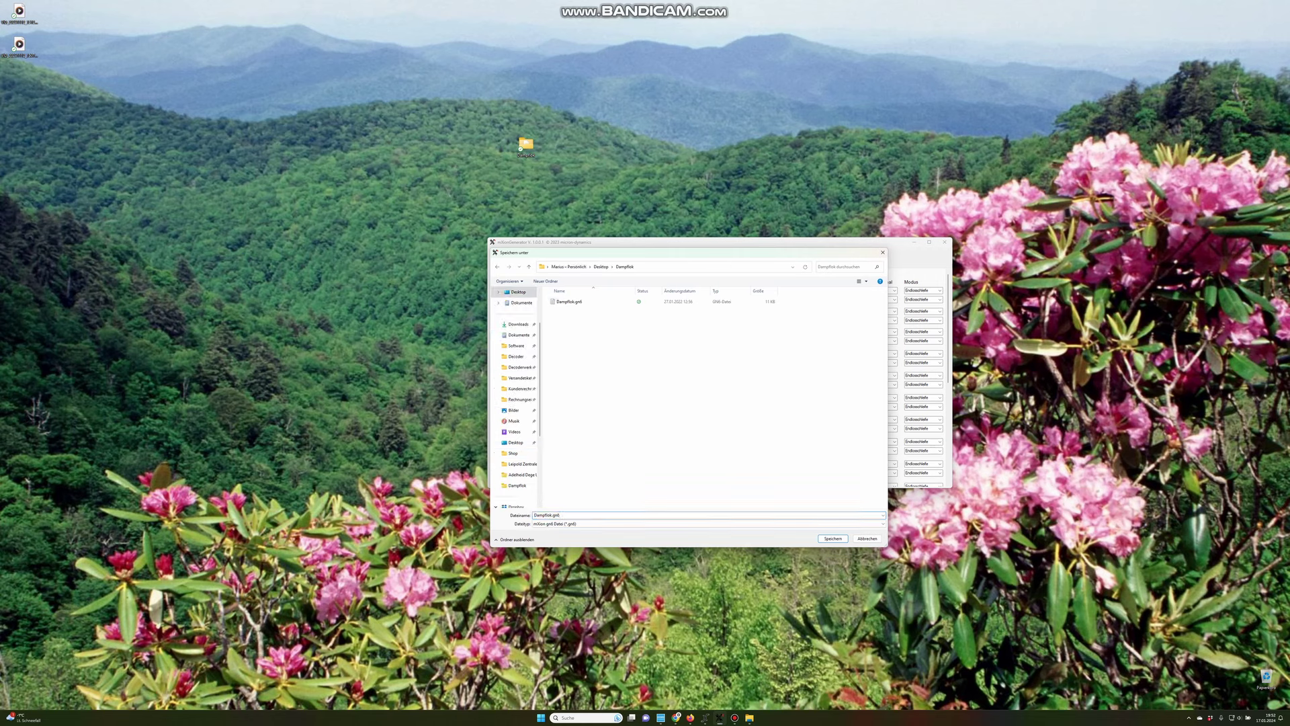
key(Return)
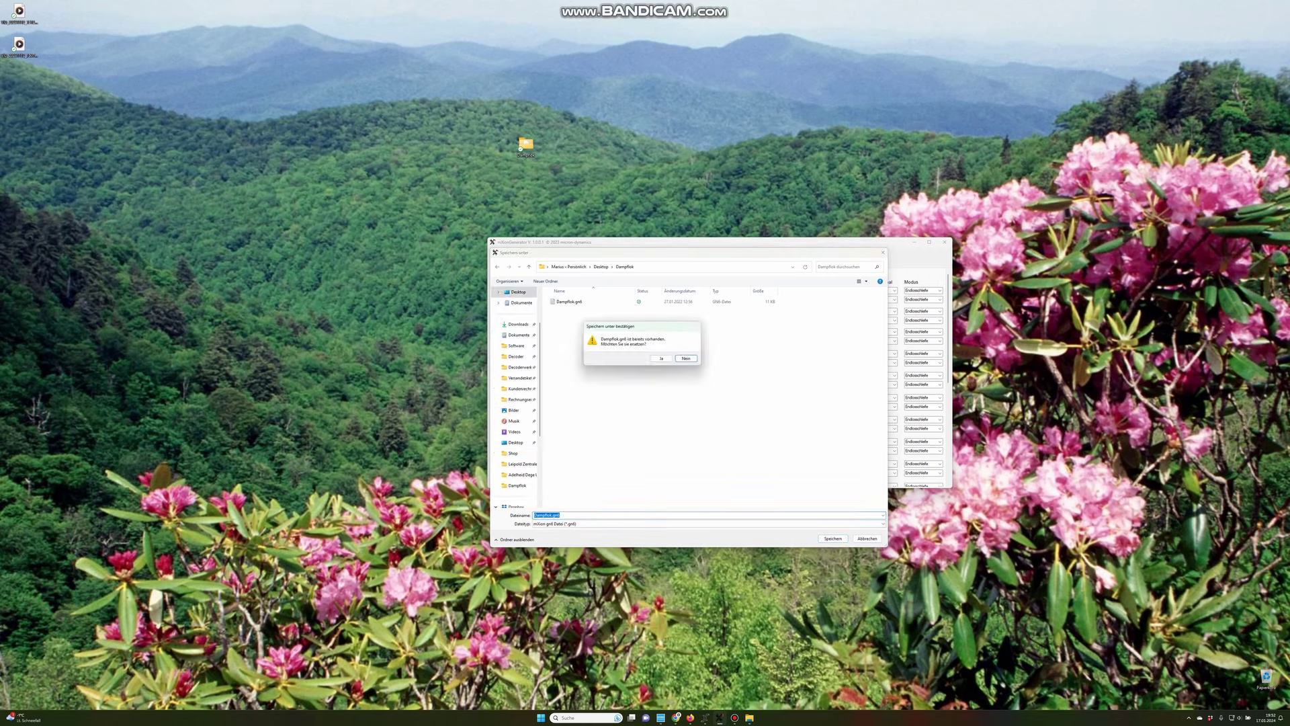
click(661, 358)
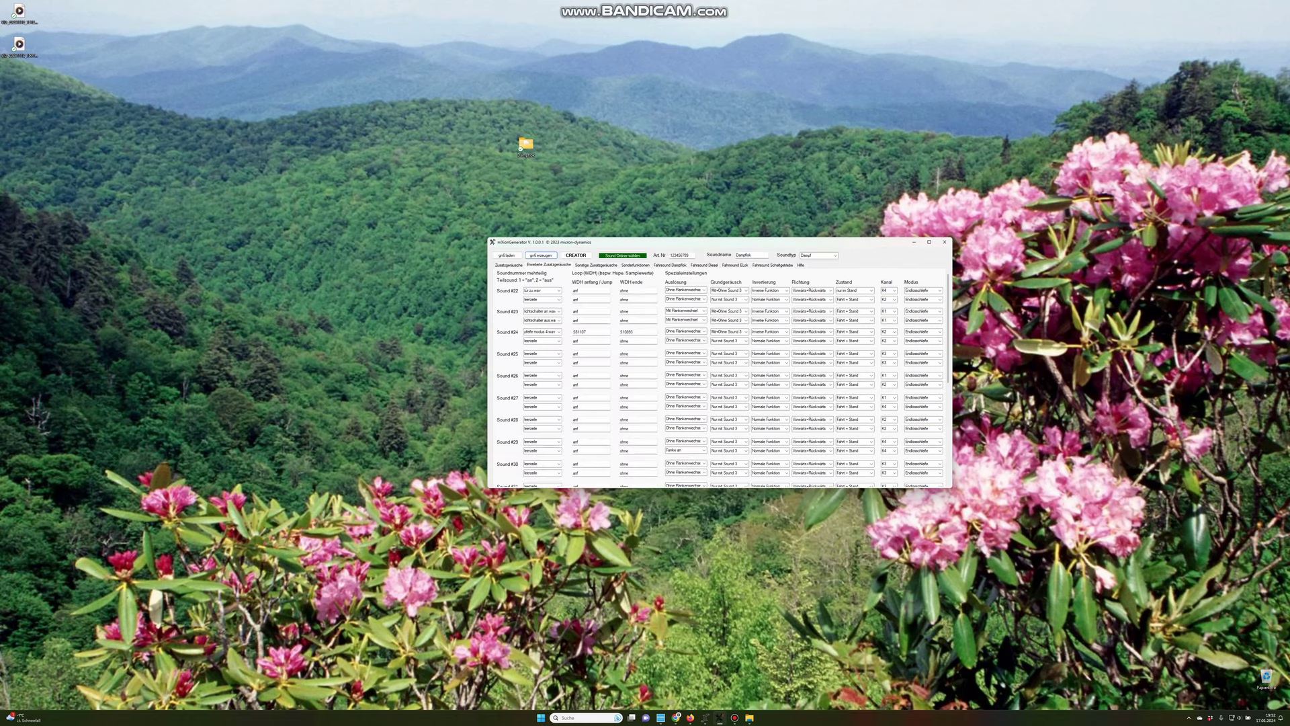
Generate the gn6 file again, replacing Dampflok.gn6 in the desktop's Dampflok folder, and save the Sounddatenblatt under its proposed name
click(751, 256)
click(751, 255)
key(shift+Tab)
click(541, 255)
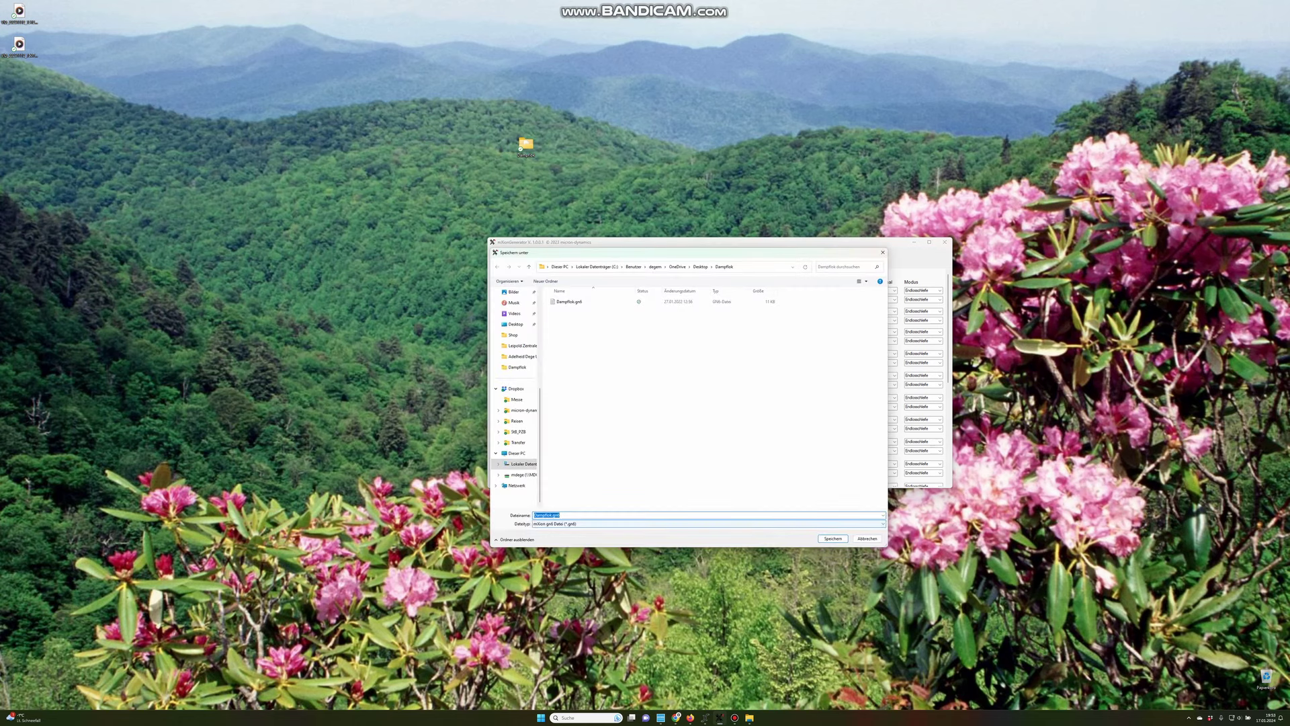
click(515, 324)
double_click(569, 301)
key(Return)
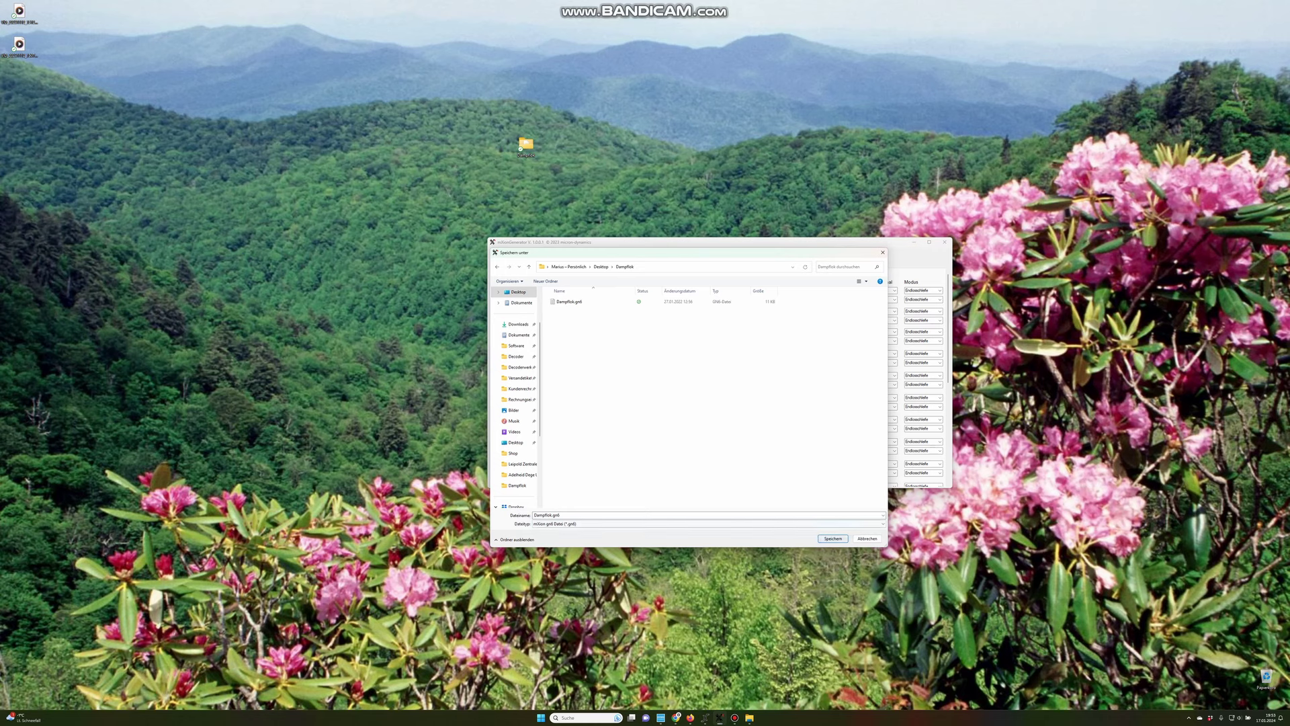
key(j)
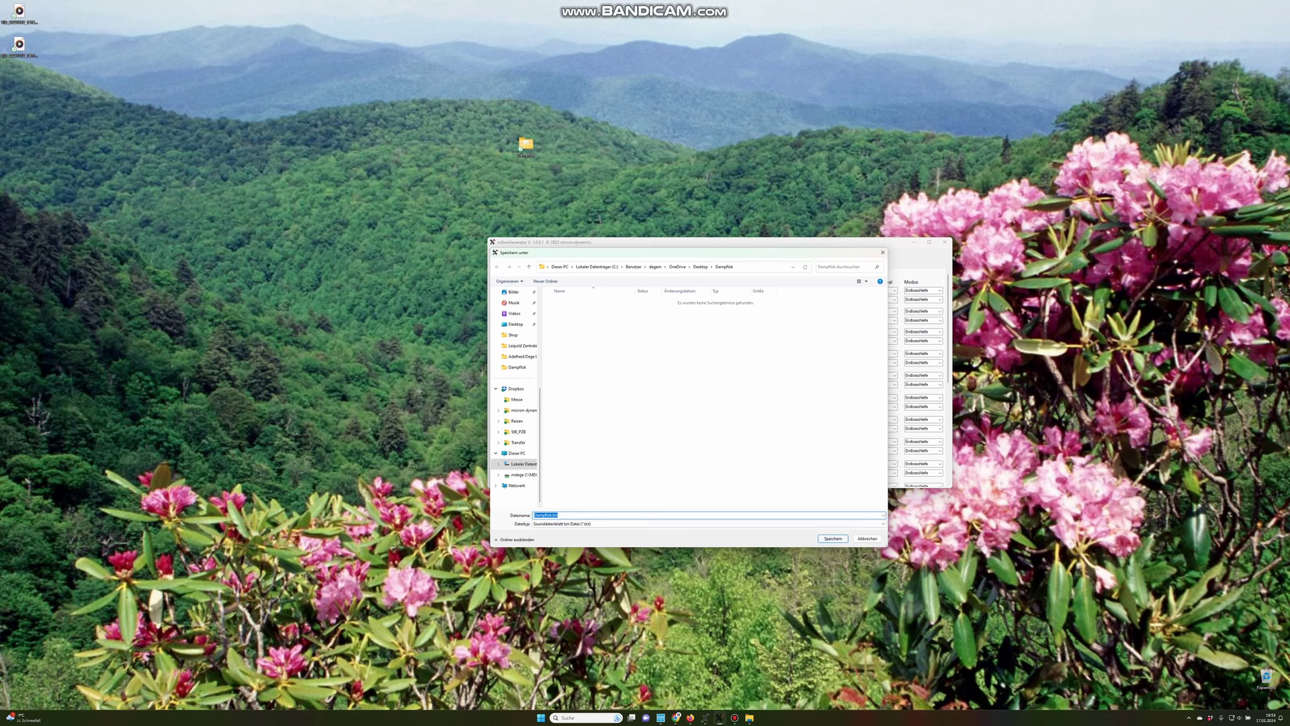
key(Return)
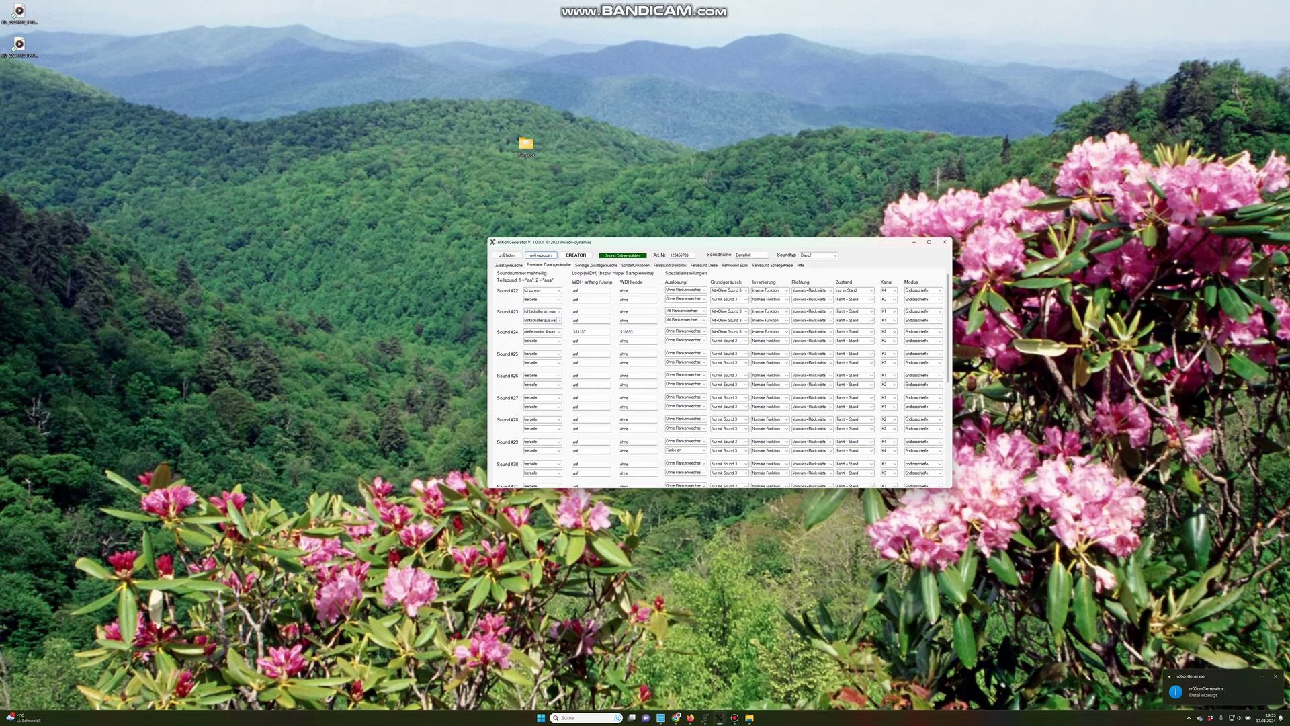
Move the mXionGenerator window aside and open the Dampflok folder from the desktop
drag(672, 242, 988, 242)
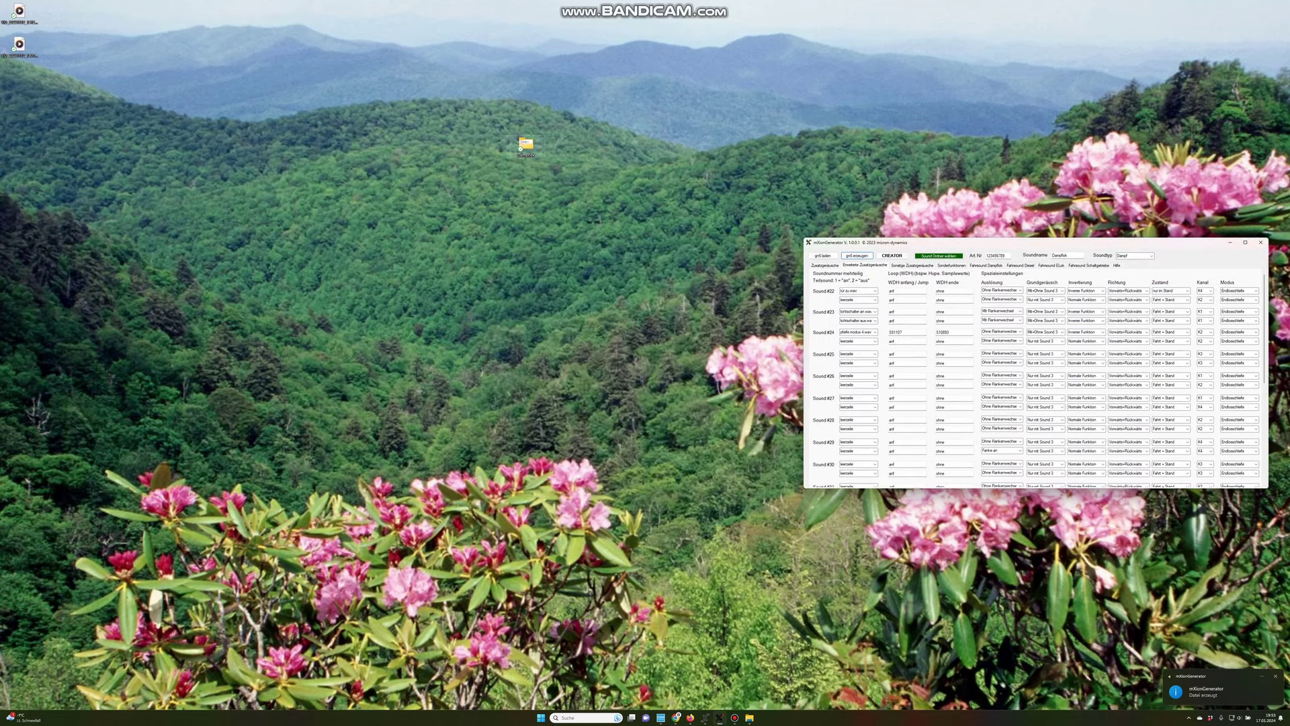
click(526, 146)
double_click(526, 146)
drag(850, 139, 305, 129)
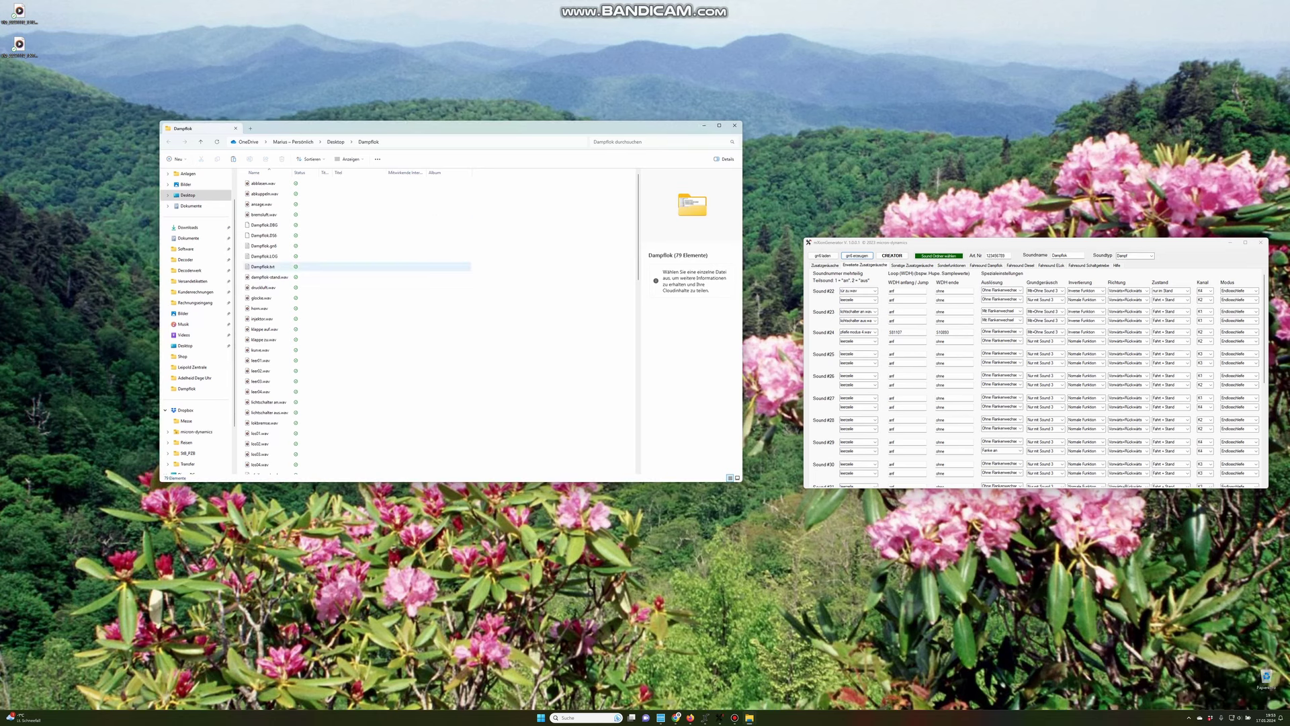
Open Dampflok.gn6 as text and tile its window beside mXionGenerator
click(264, 266)
click(263, 245)
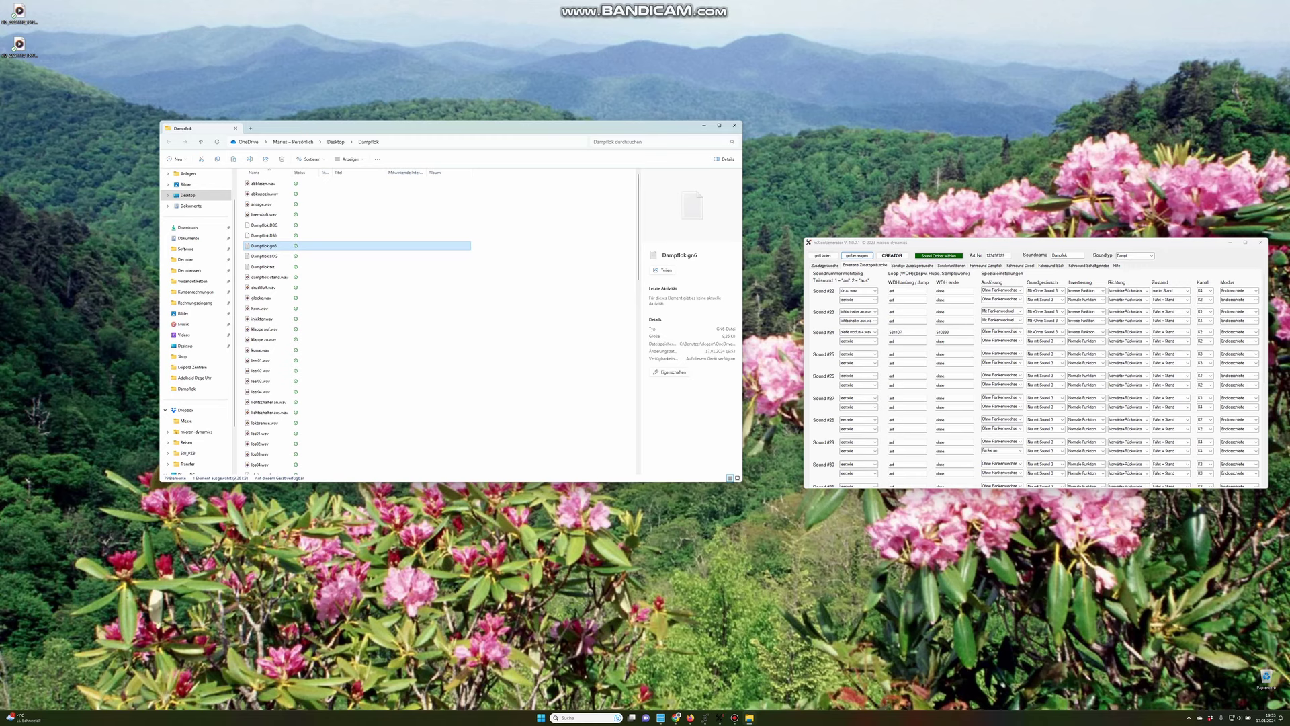
key(Return)
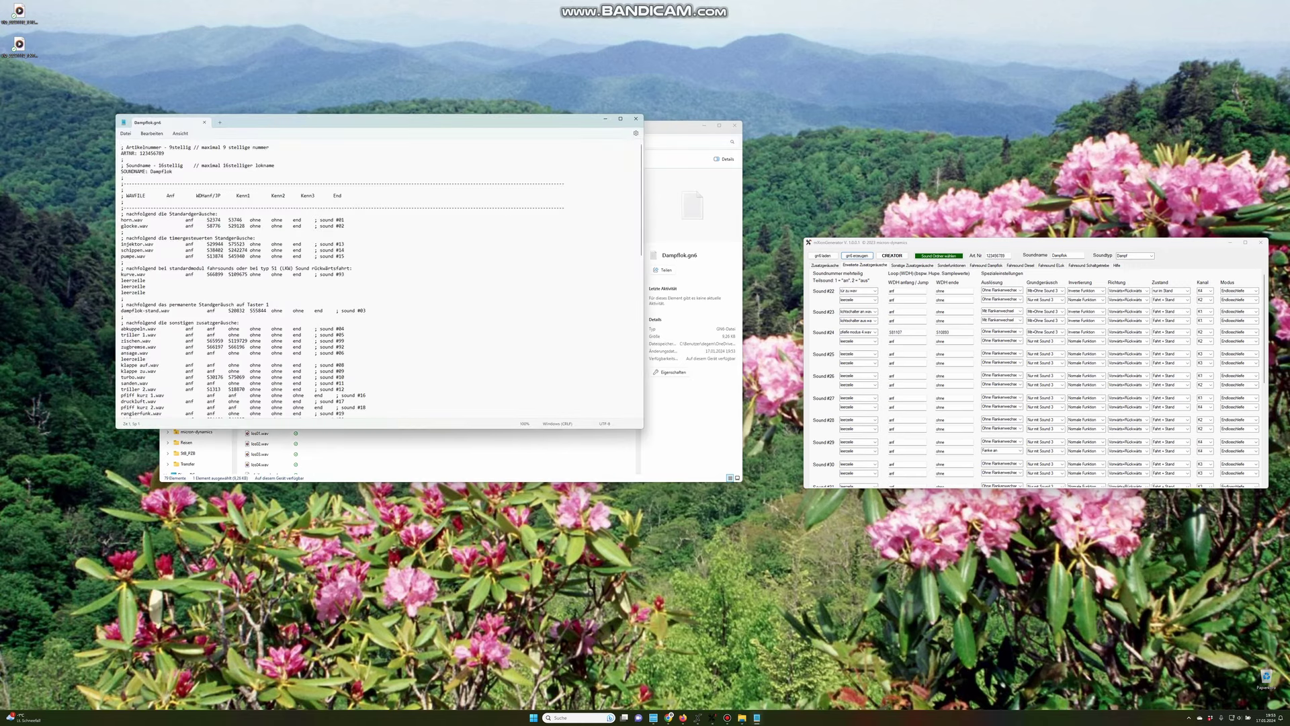
key(super+Left)
Examine the article number, sound name, timer-controlled sounds and permanent idle sound entries in Dampflok.gn6
click(229, 258)
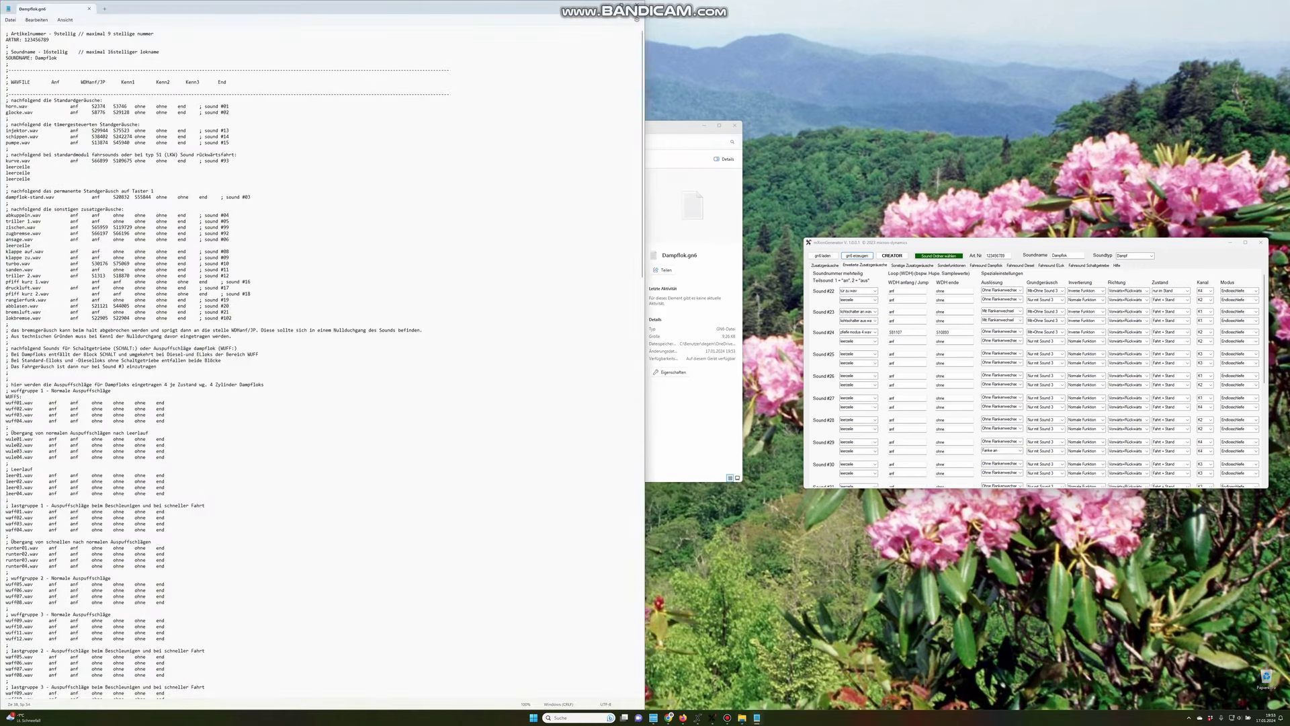
double_click(33, 40)
double_click(46, 58)
drag(5, 130, 230, 131)
scroll(322, 363, down, 3)
scroll(322, 363, up, 3)
drag(10, 190, 154, 203)
click(229, 221)
drag(204, 161, 229, 131)
drag(11, 124, 113, 124)
Look through the remaining sound groups in Dampflok.gn6 and return to its beginning
scroll(113, 125, down, 10)
scroll(212, 362, up, 7)
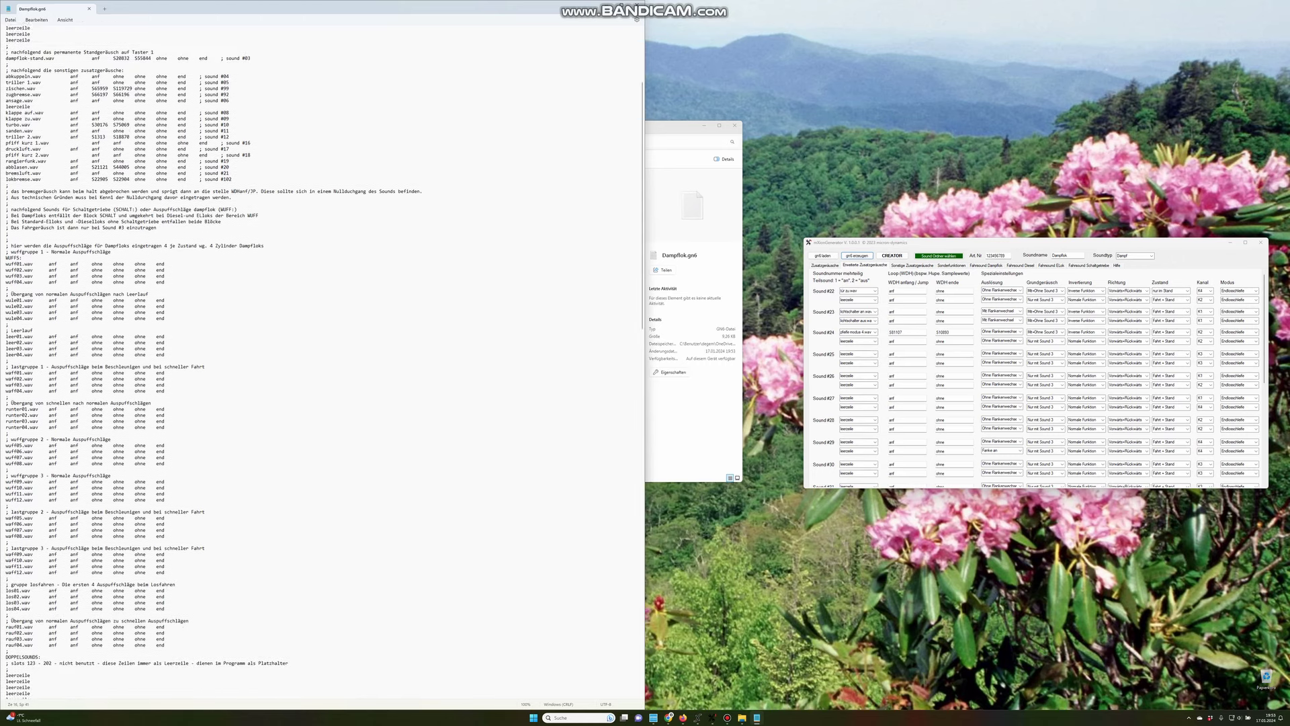
scroll(213, 363, up, 3)
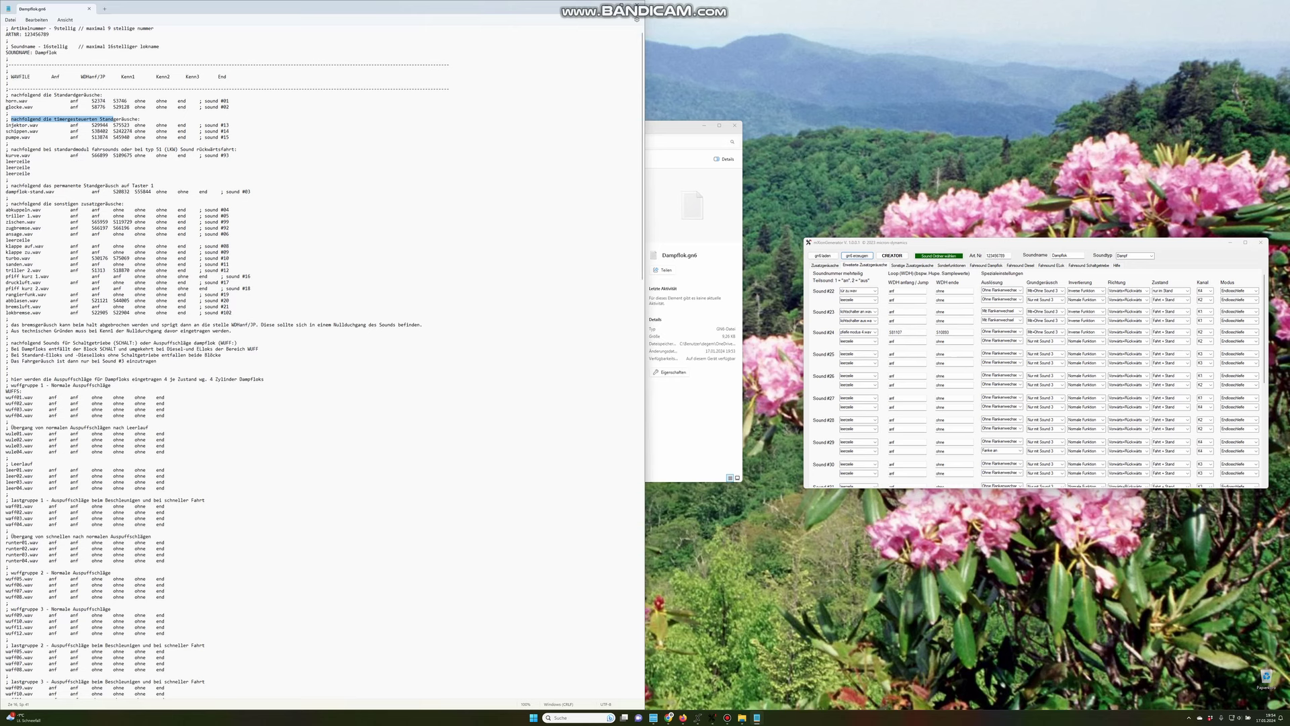
Compare the glocke.wav line in Dampflok.gn6 with Sound #2's WDH anfang / Jump value under Zusatzgeräusche in mXionGenerator
click(824, 265)
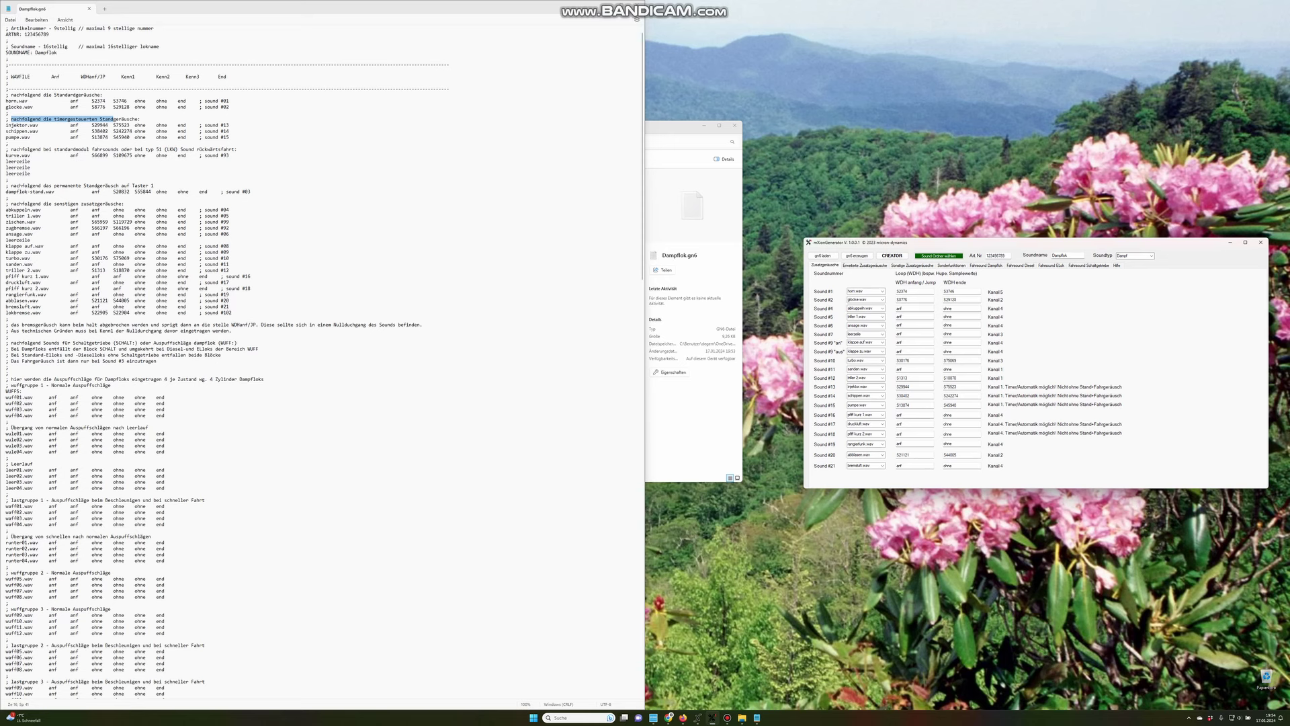
drag(13, 107, 156, 107)
click(156, 107)
drag(6, 106, 33, 107)
double_click(74, 107)
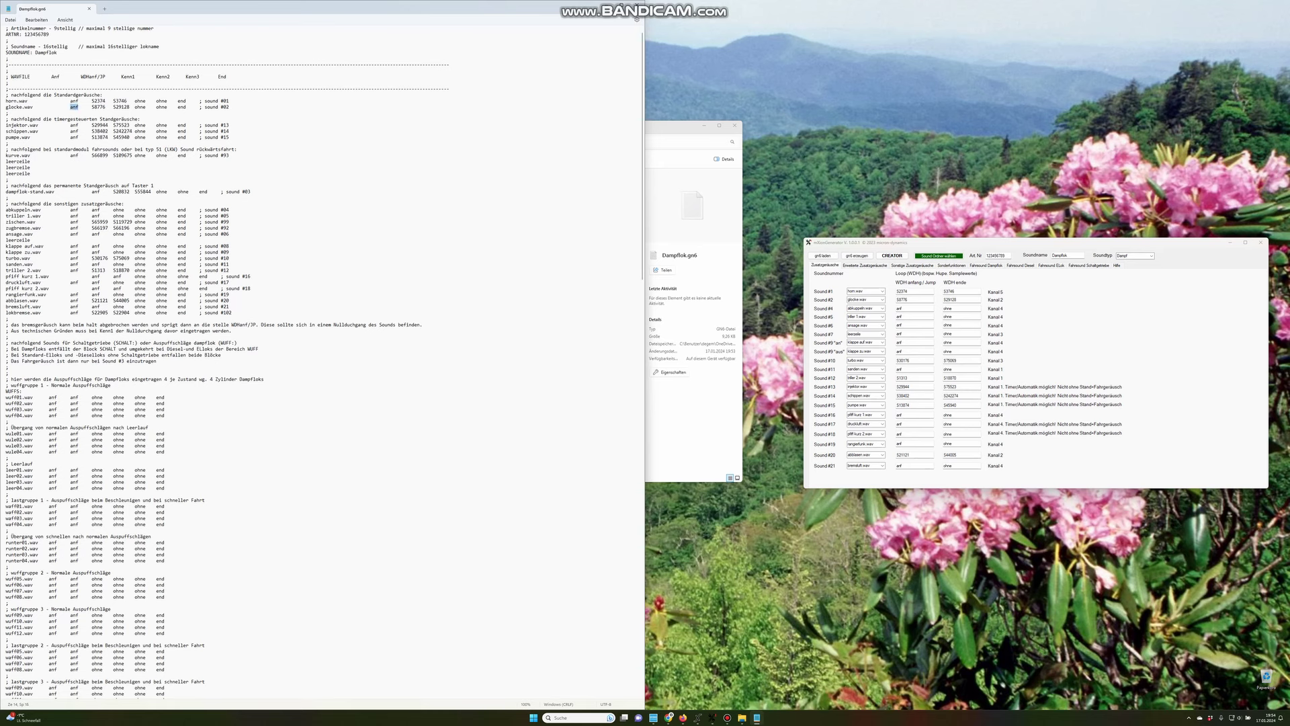
drag(91, 107, 100, 107)
double_click(903, 300)
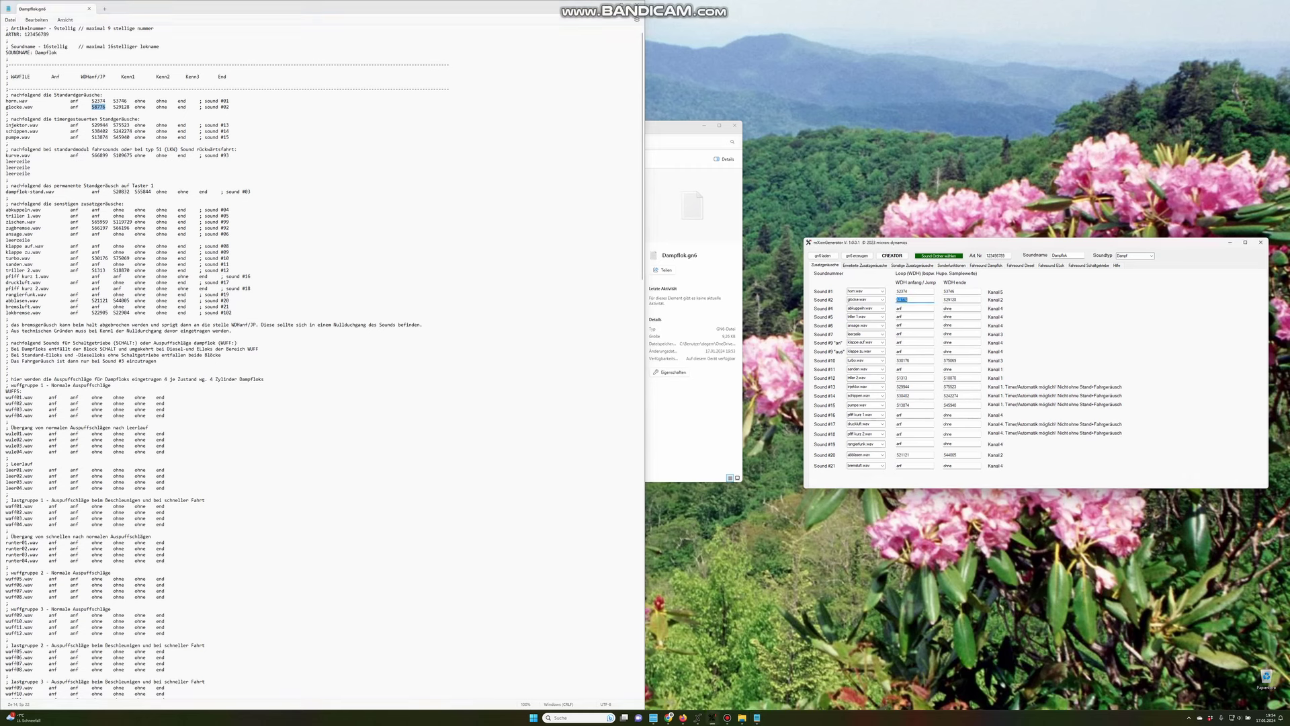
Examine the glocke.wav entry's loop end and sound number and the rest of Dampflok.gn6, and close the file
drag(113, 107, 129, 107)
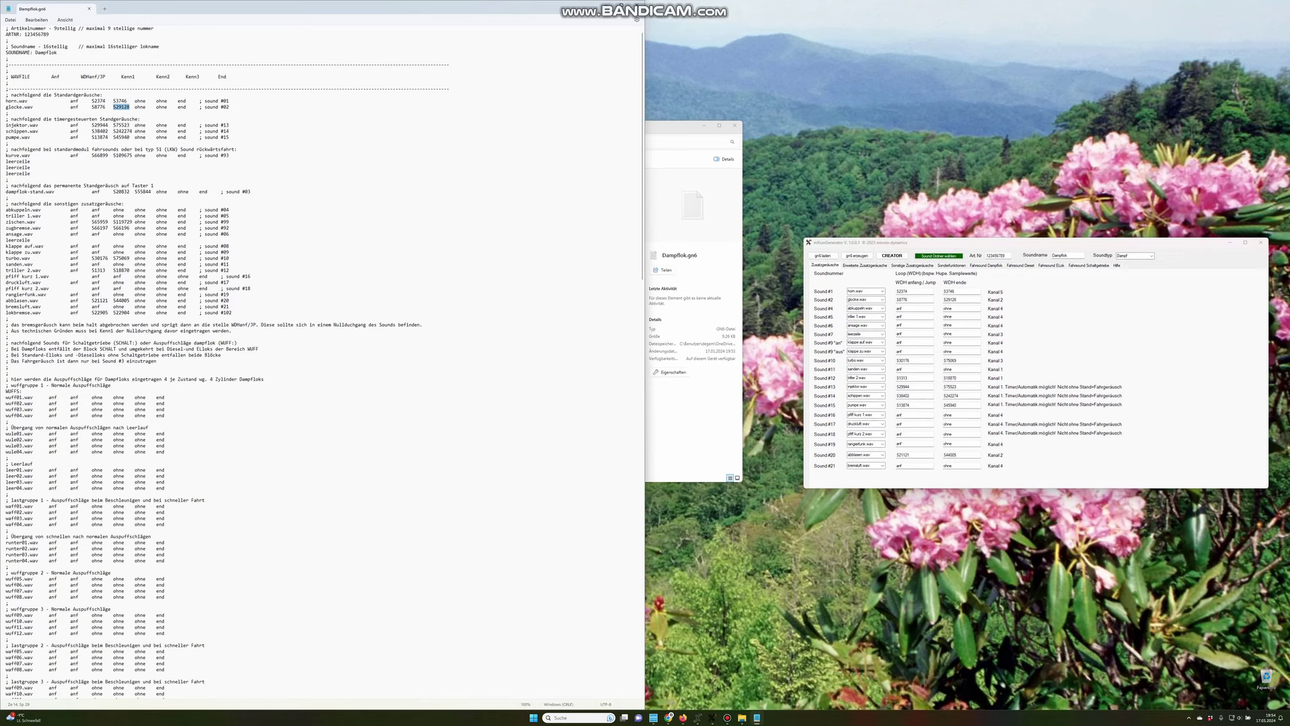
drag(204, 107, 230, 107)
scroll(230, 107, down, 12)
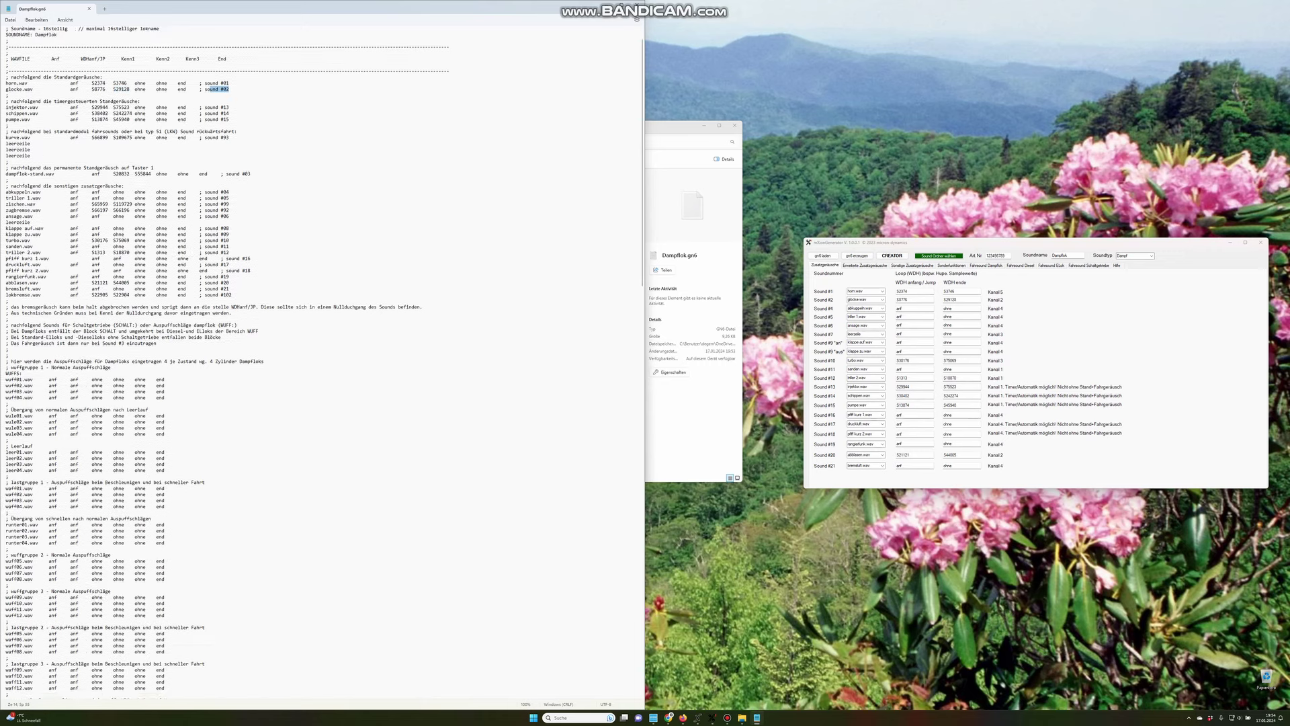
scroll(229, 106, down, 20)
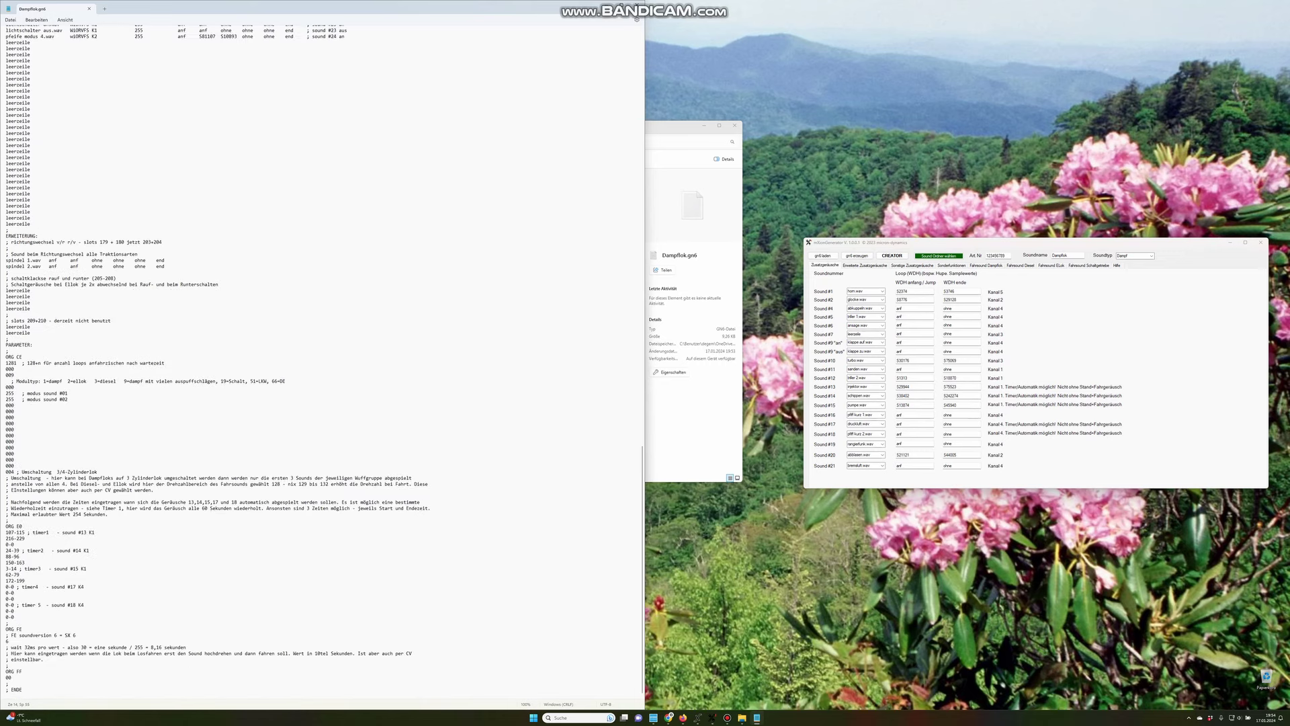
scroll(323, 363, up, 20)
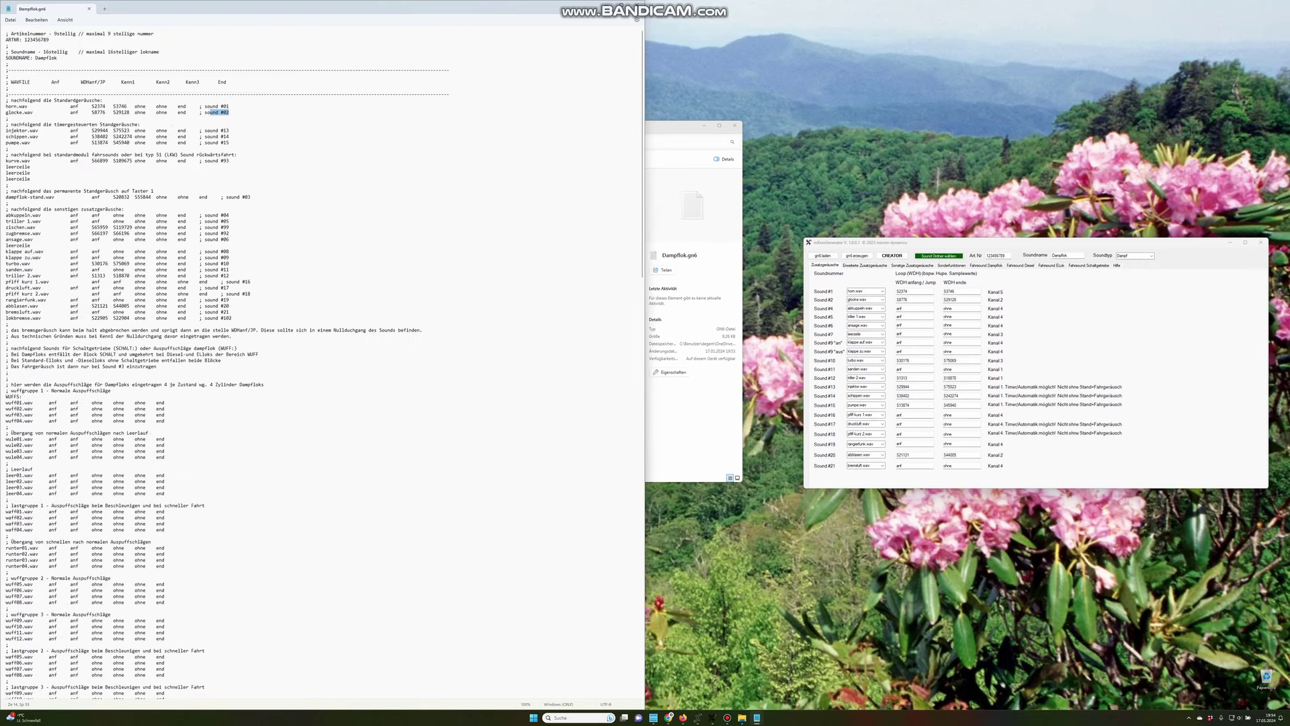
scroll(322, 363, down, 14)
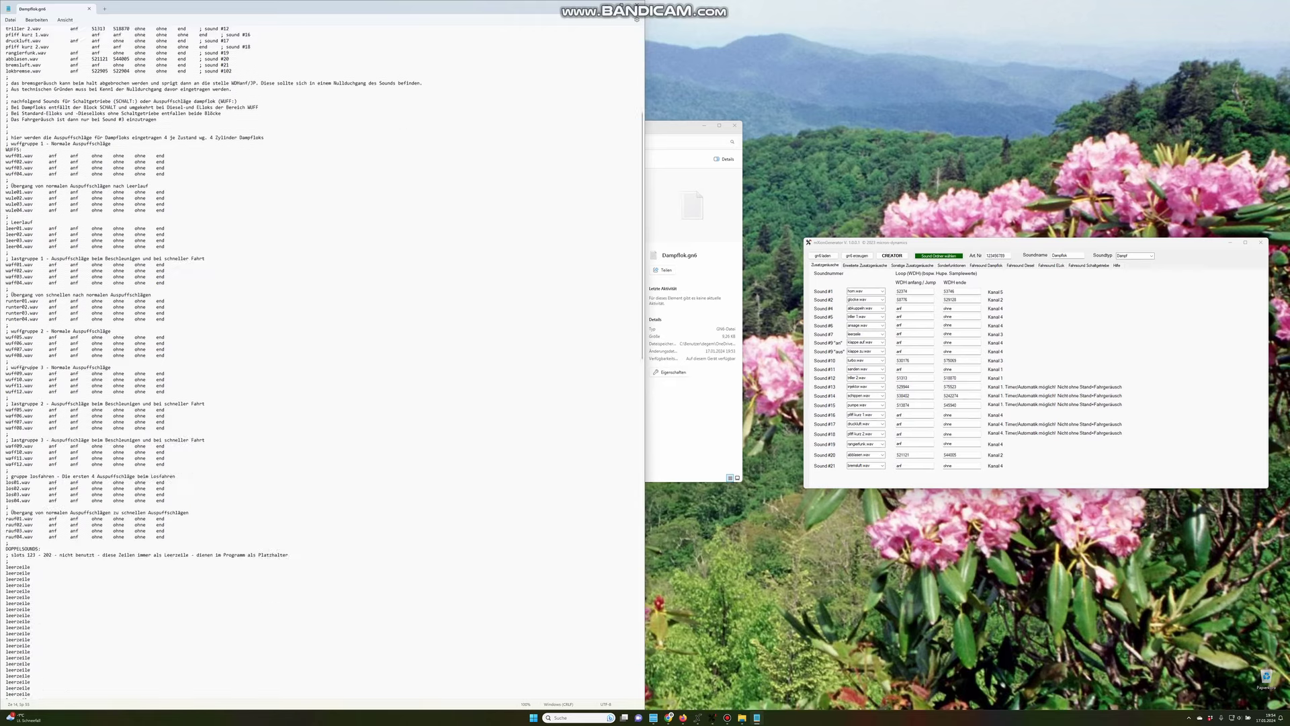
scroll(322, 363, up, 12)
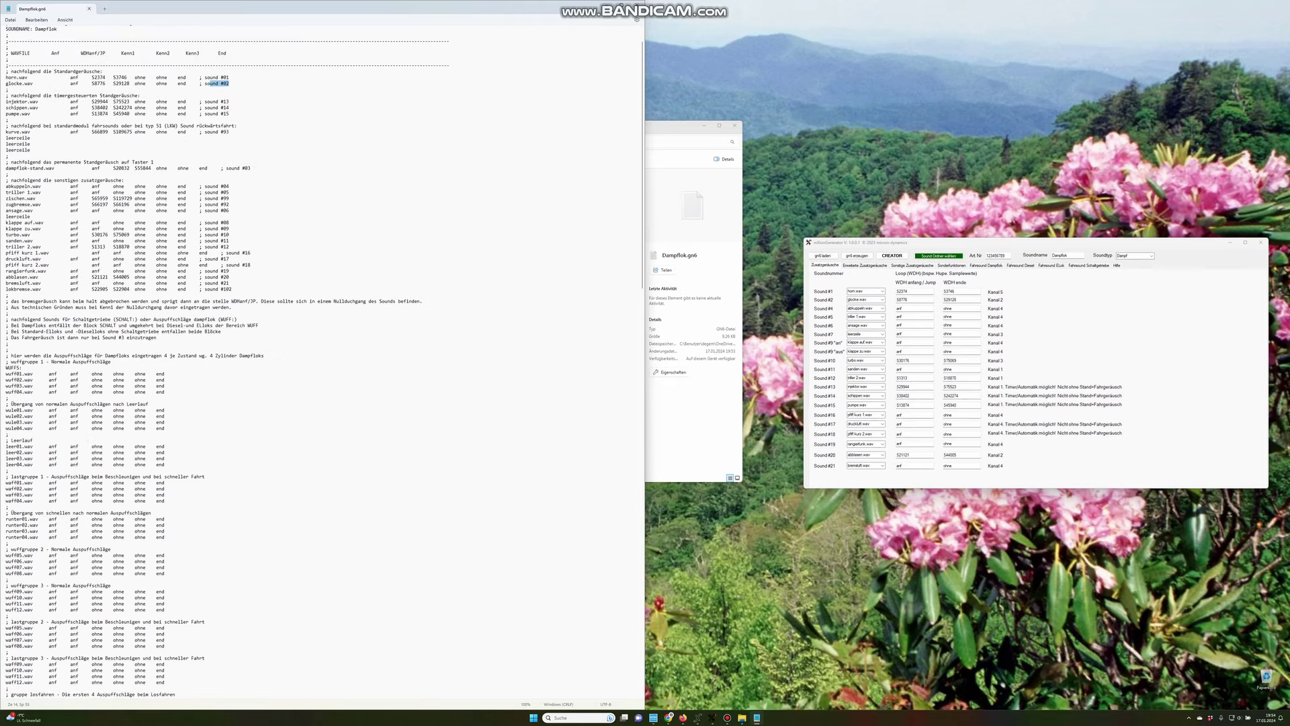
scroll(226, 361, down, 13)
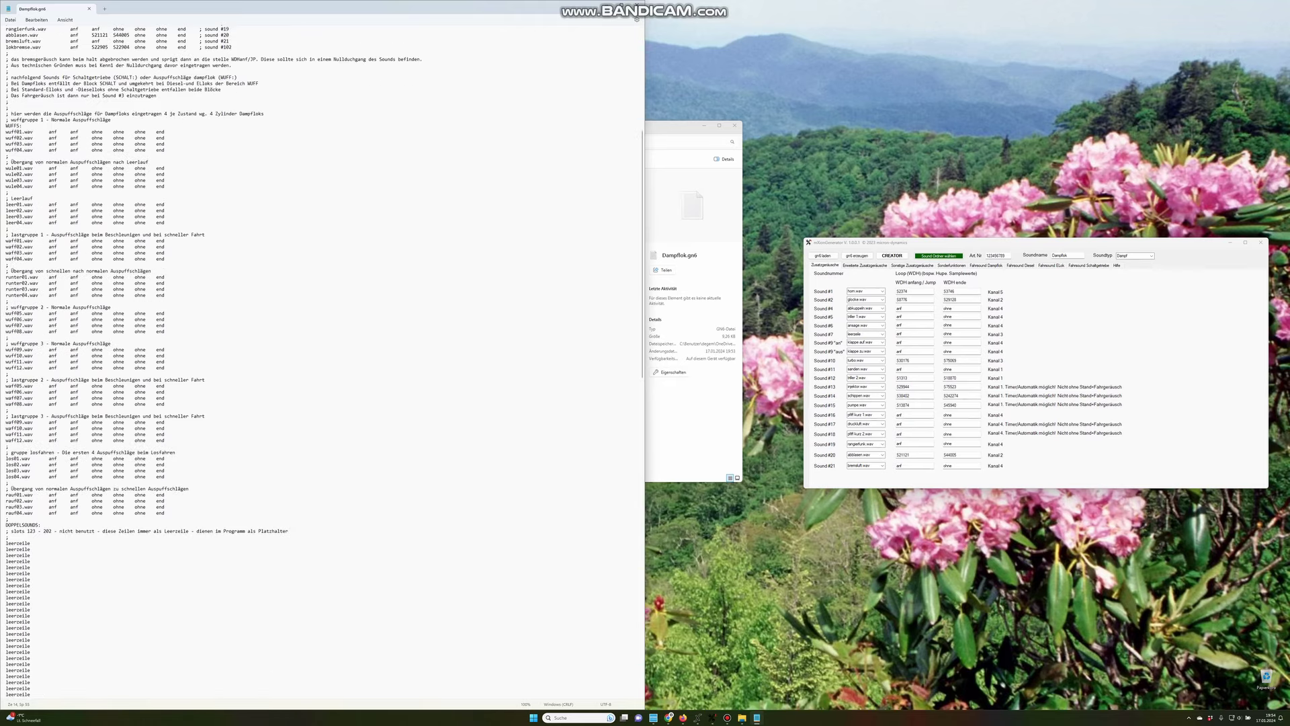
key(alt+F4)
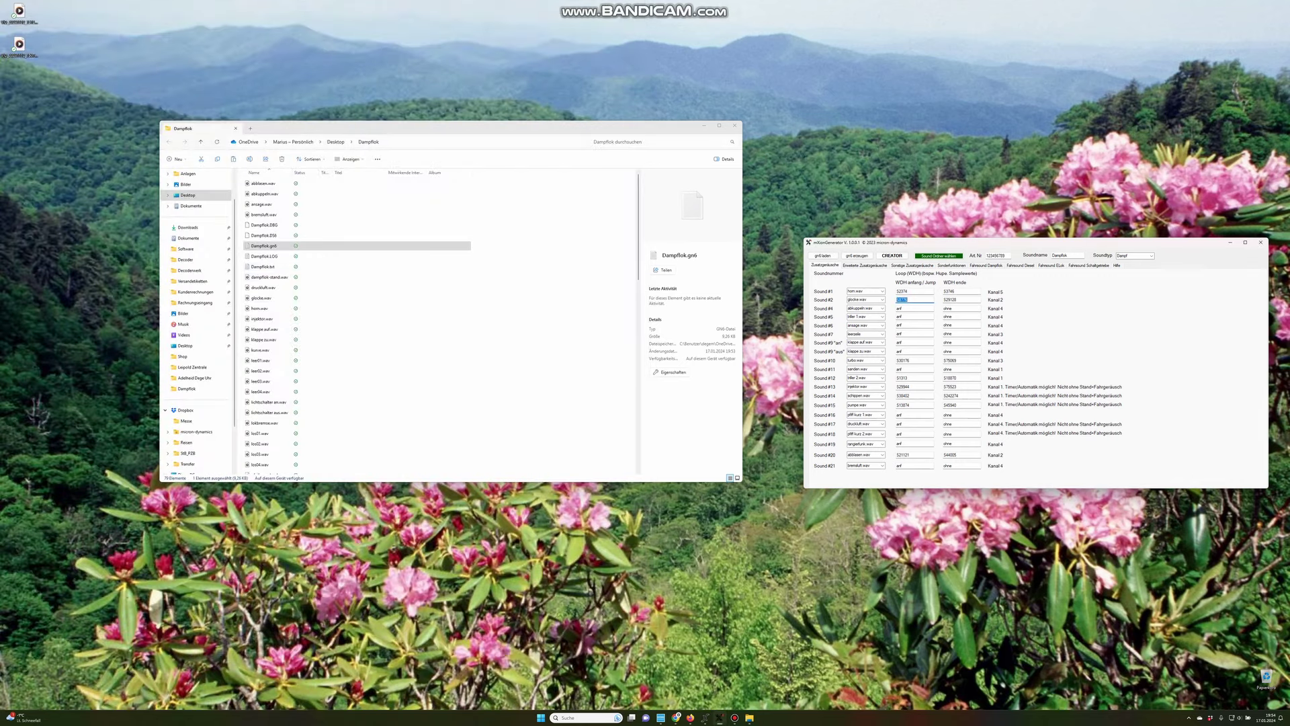
Open Dampflok.txt from the Dampflok folder and examine its list of sound numbers and assigned sounds
double_click(263, 267)
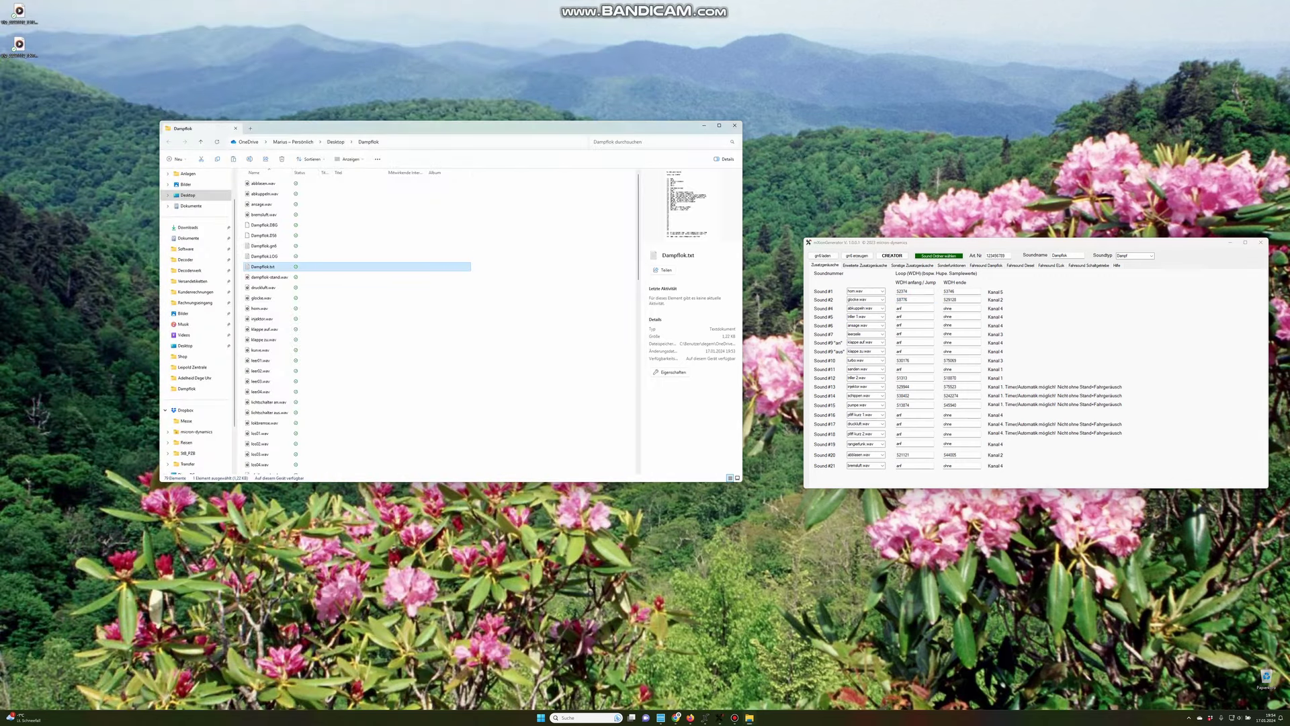
drag(264, 125, 287, 173)
scroll(401, 322, down, 2)
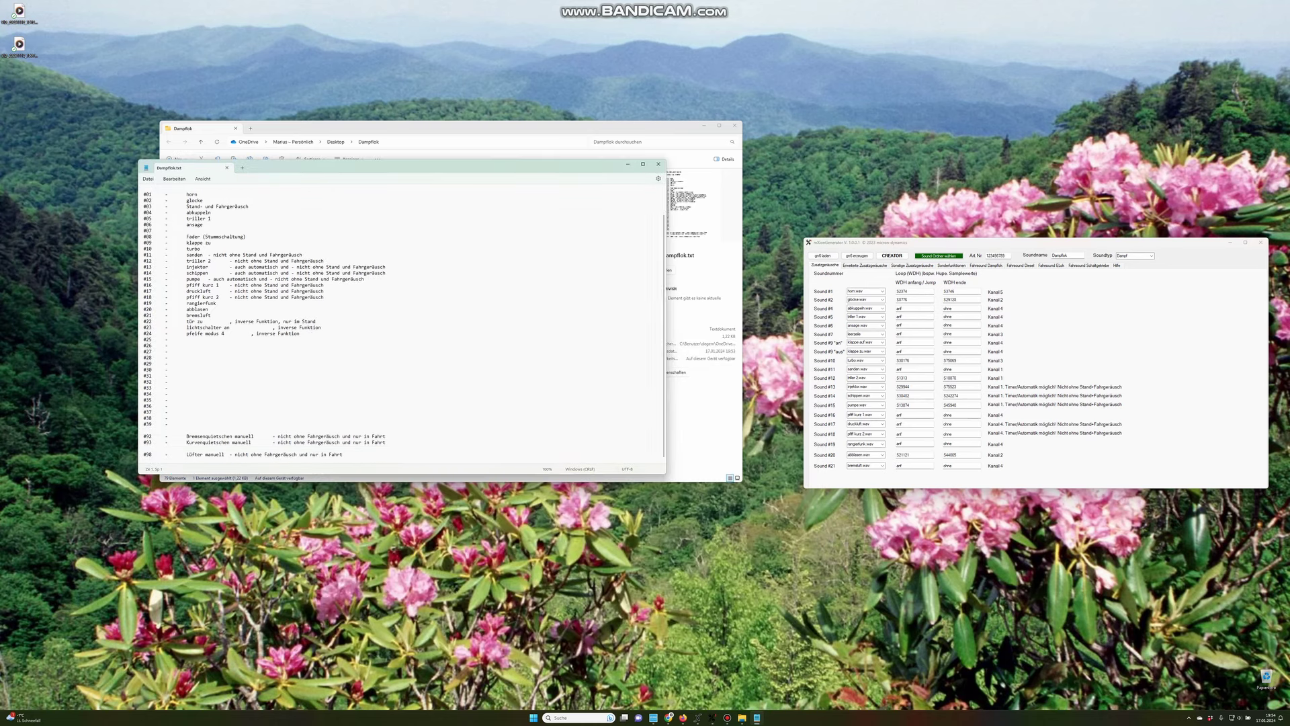
scroll(403, 323, up, 2)
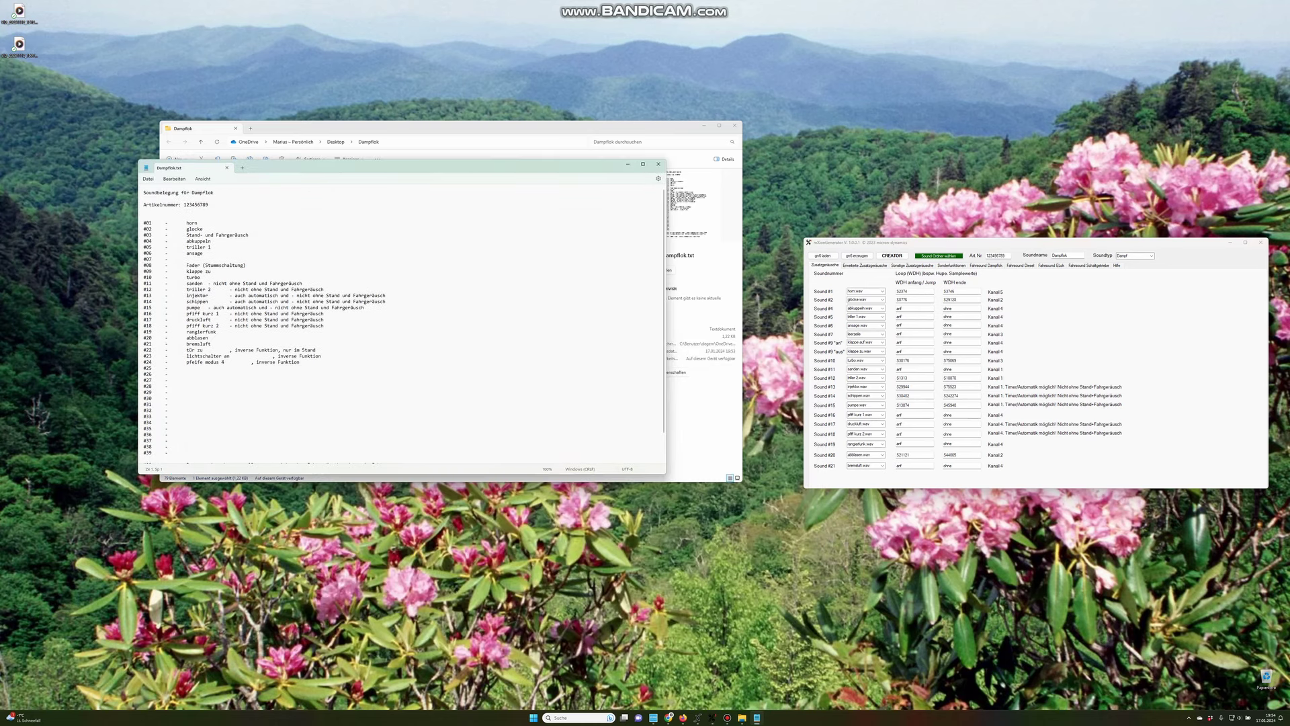
drag(143, 222, 303, 291)
click(213, 313)
drag(144, 222, 149, 271)
click(152, 289)
Compare the horn and glocke entries #01 and #02 in Dampflok.txt with Sound #1 and #2 in mXionGenerator
double_click(902, 300)
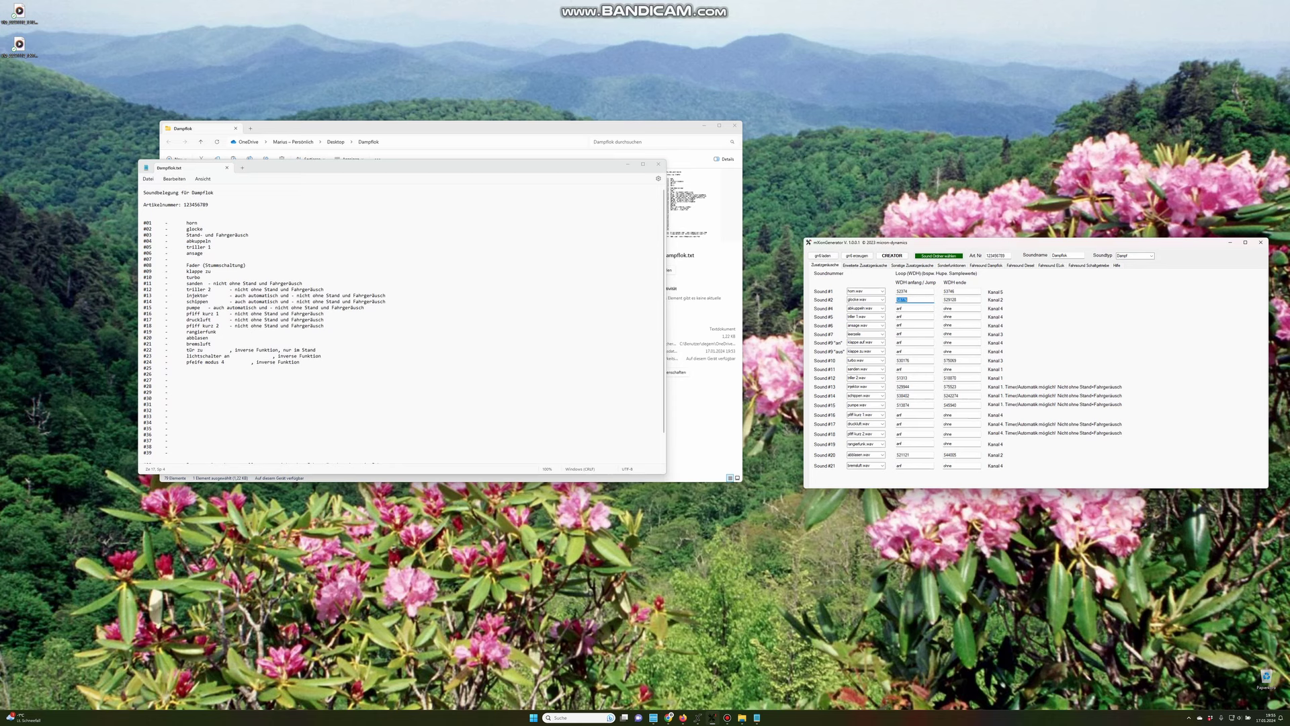
triple_click(191, 223)
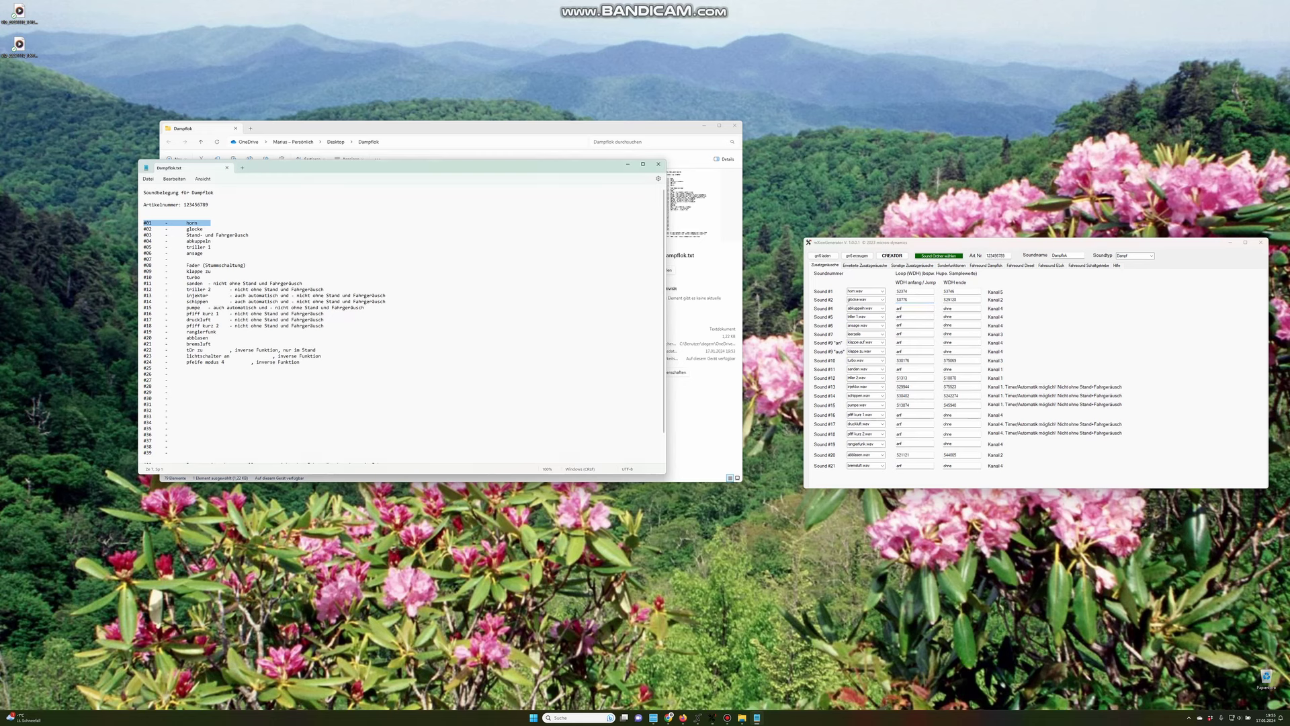
drag(143, 223, 211, 223)
drag(143, 228, 211, 229)
Examine the remarks on idle and driving sound dependency and automatic playback for sounds #11 to #18 in Dampflok.txt
scroll(403, 322, down, 2)
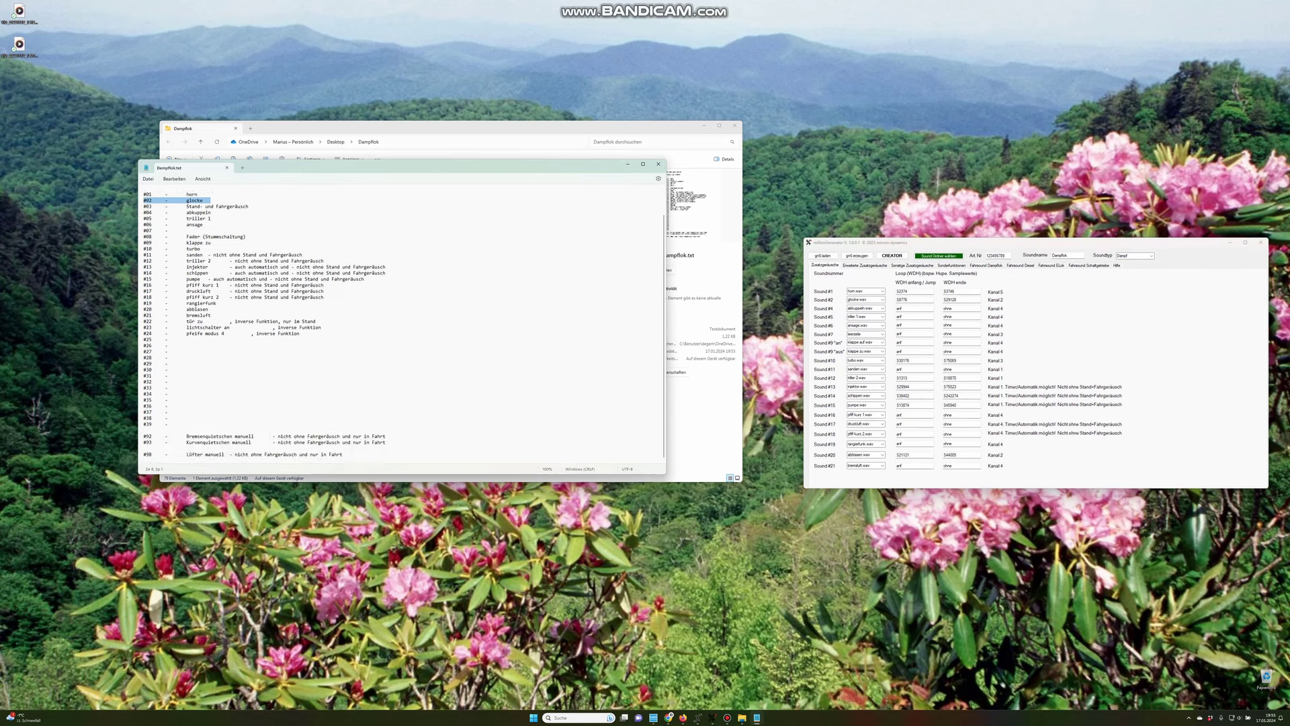
drag(232, 261, 324, 261)
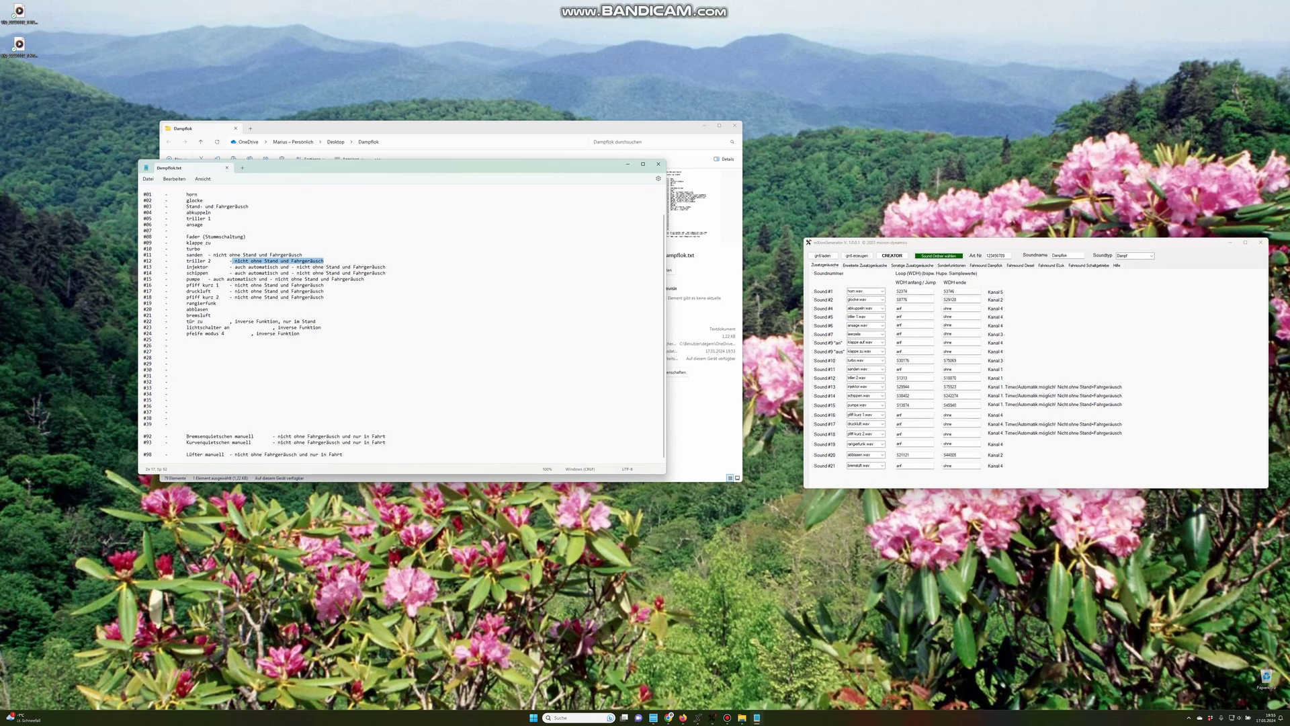
drag(235, 273, 313, 267)
click(315, 285)
Compare Sound #22's Zustand setting under Erweiterte Zusatzgeräusche with the inverse-function and standstill remarks in Dampflok.txt
click(865, 265)
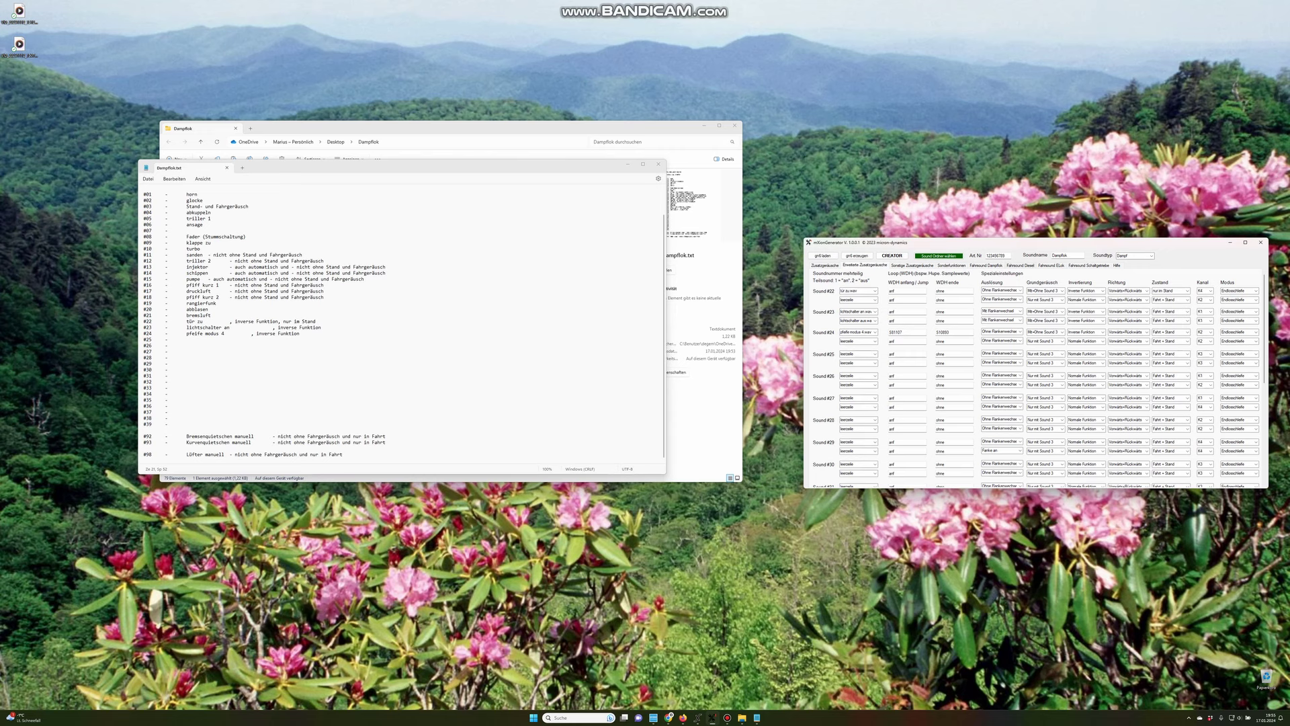
click(1188, 290)
click(1167, 301)
drag(250, 333, 297, 333)
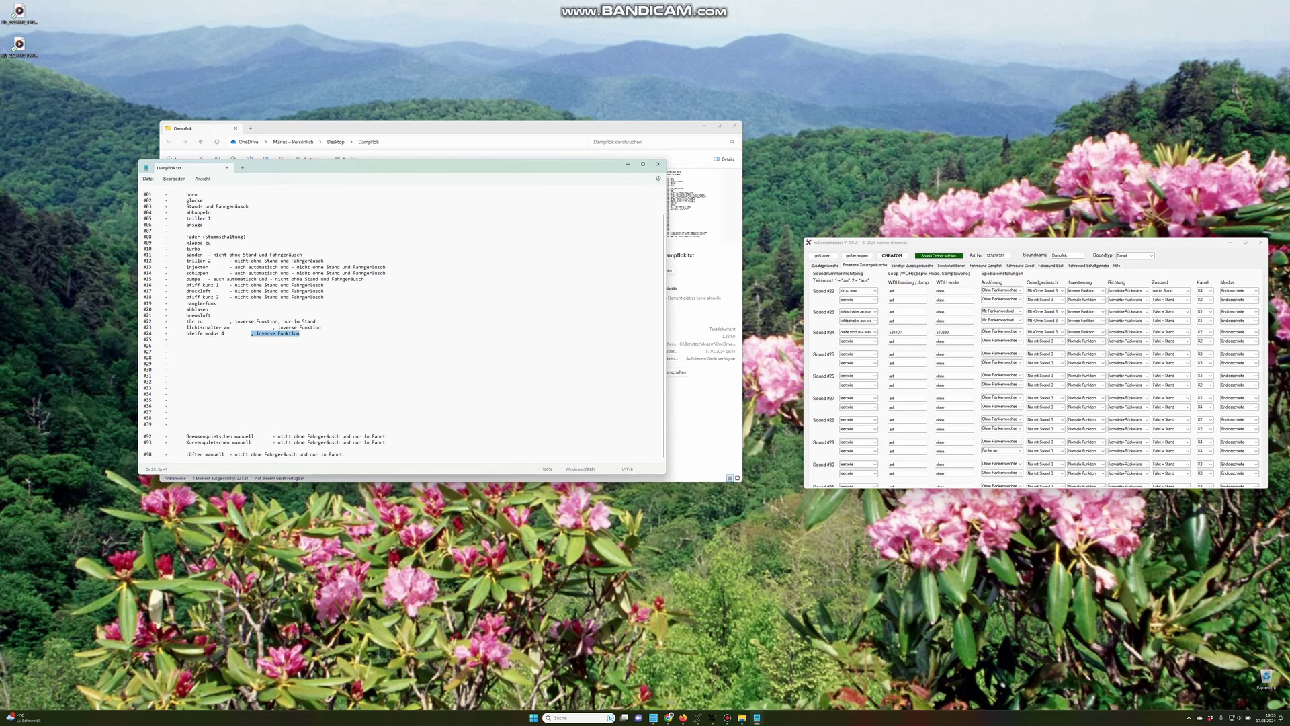
click(283, 286)
Move the Dampflok.txt window aside and look through the sound files in the Dampflok folder
drag(430, 167, 555, 255)
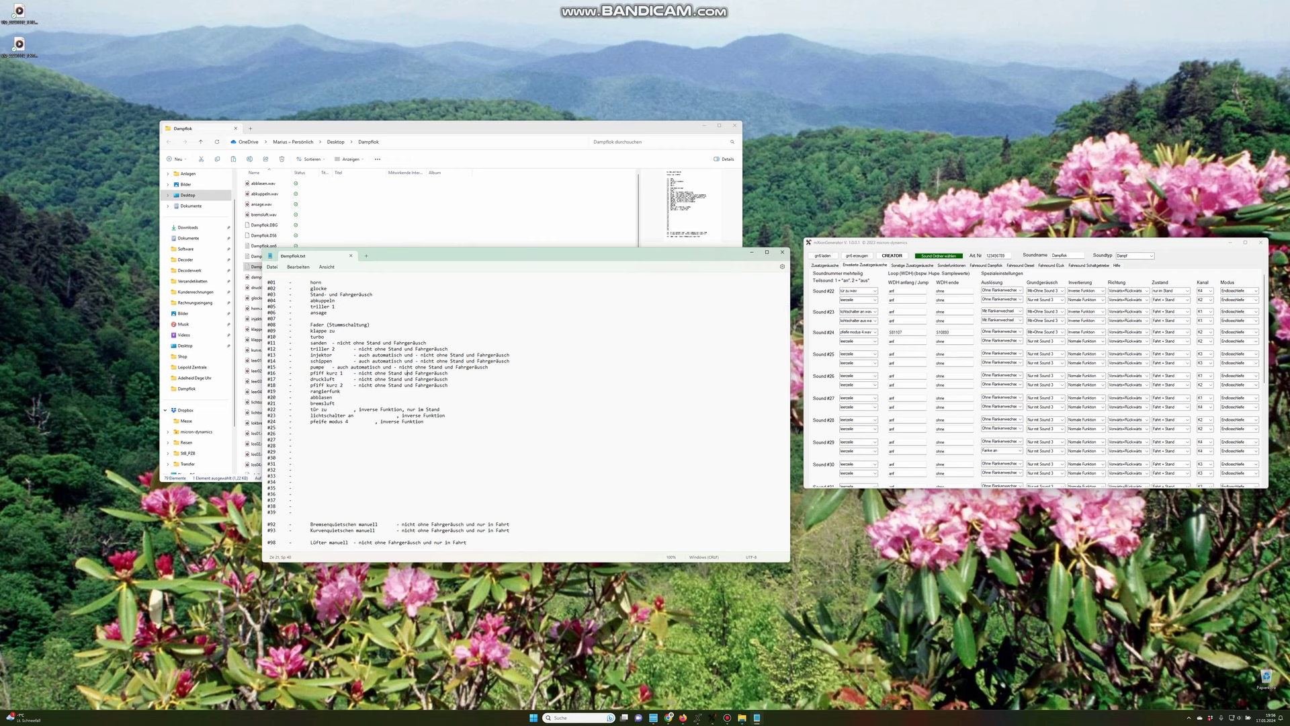
drag(554, 256, 982, 266)
scroll(357, 306, down, 15)
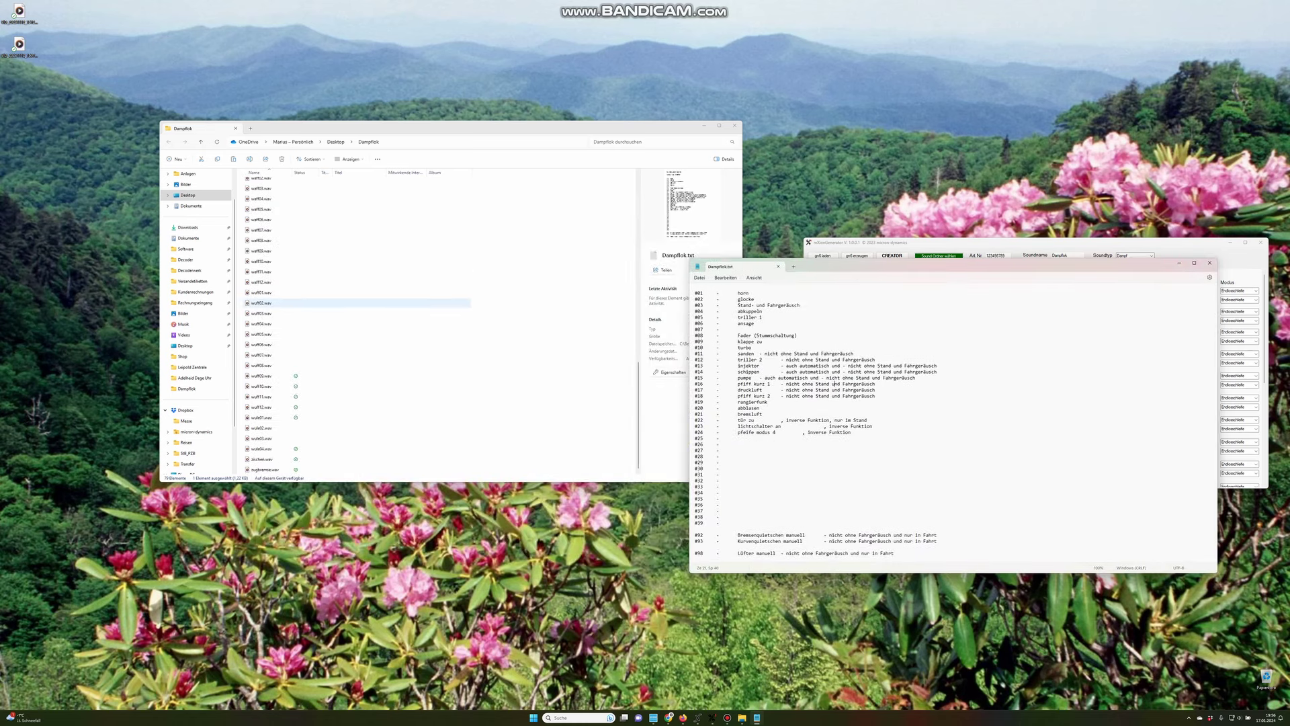
drag(861, 269, 410, 220)
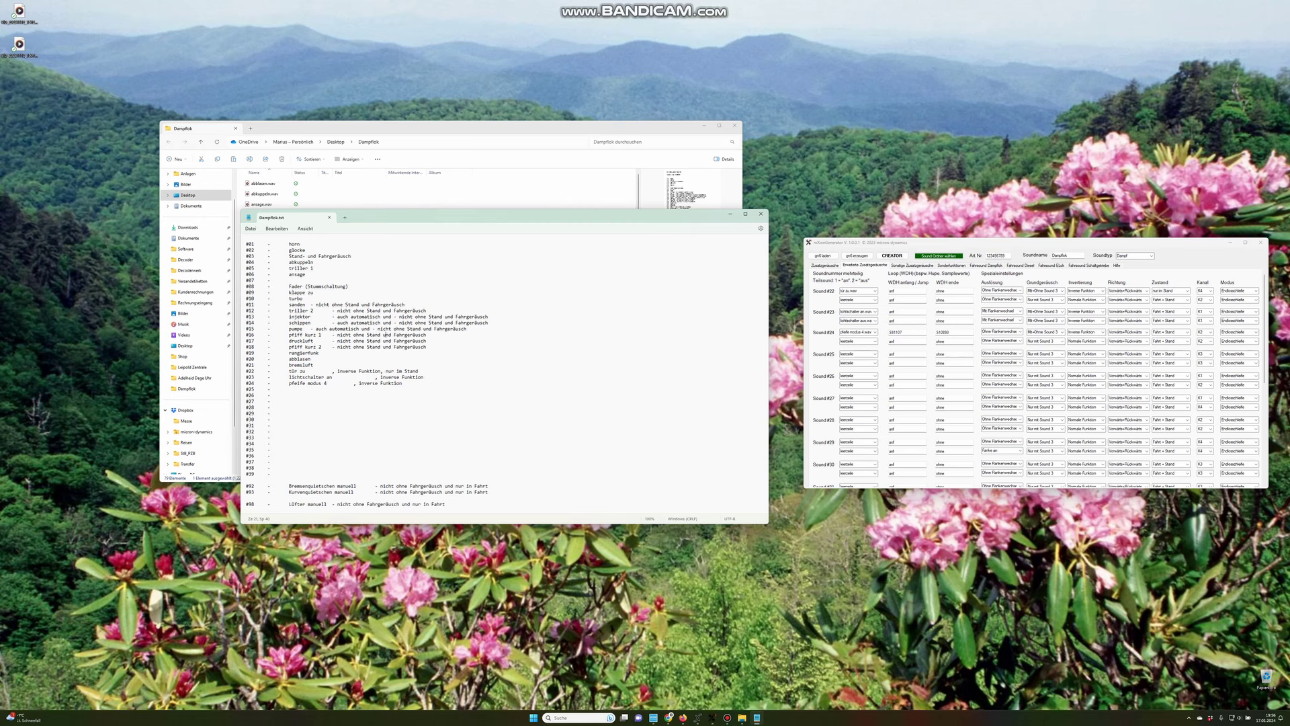
drag(385, 218, 461, 254)
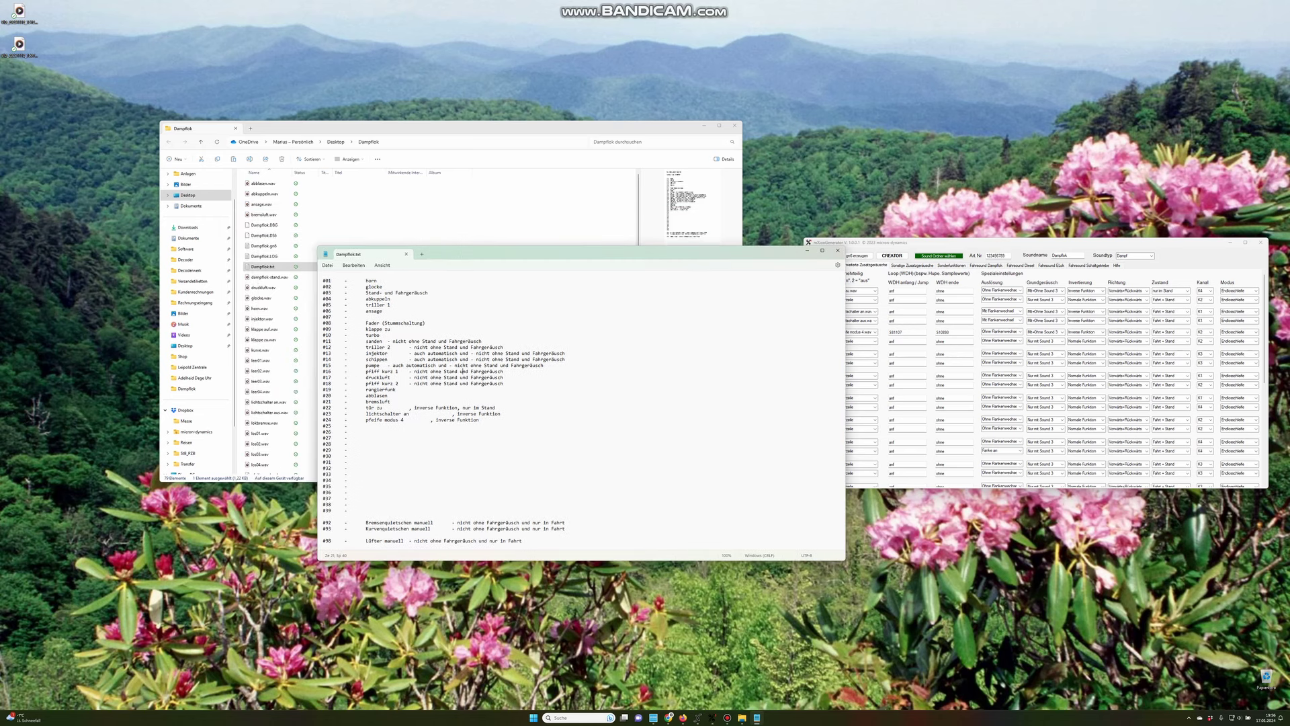
Check Sound #22's Zustand setting and the Wartezeit Anfahren choices among mXionGenerator's Sonderfunktionen
click(1163, 291)
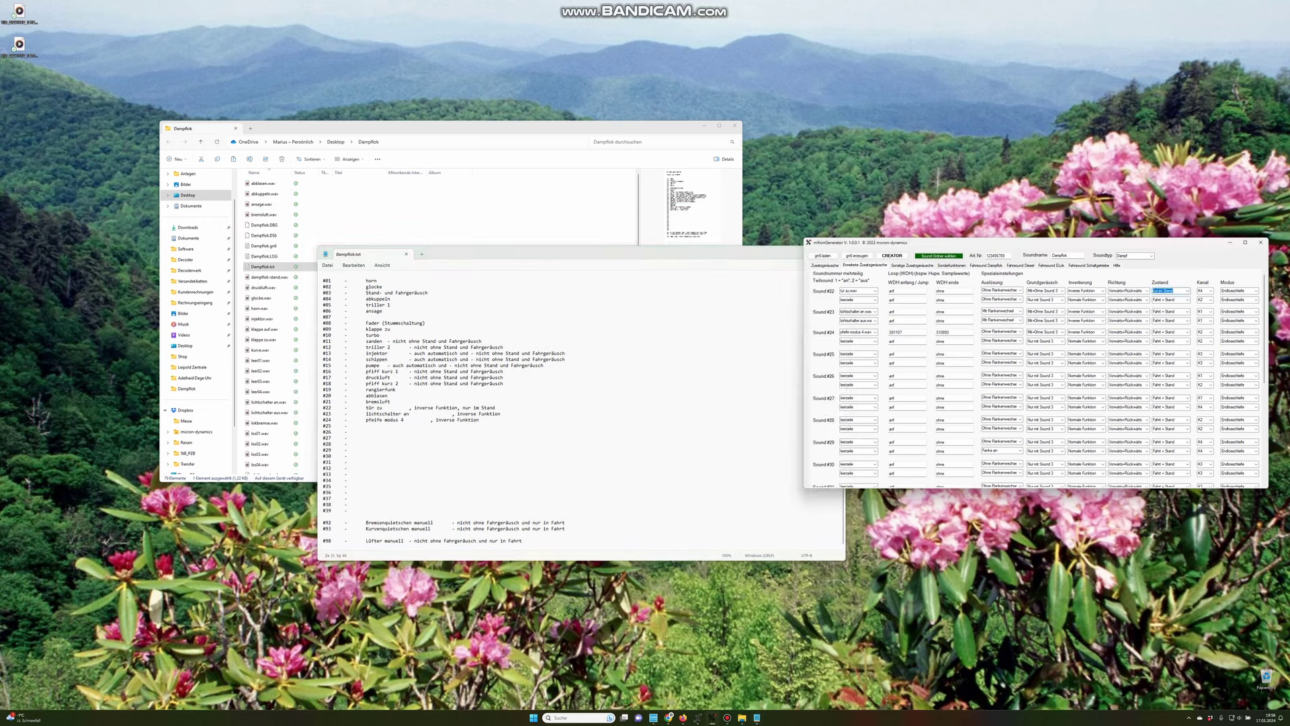
click(950, 264)
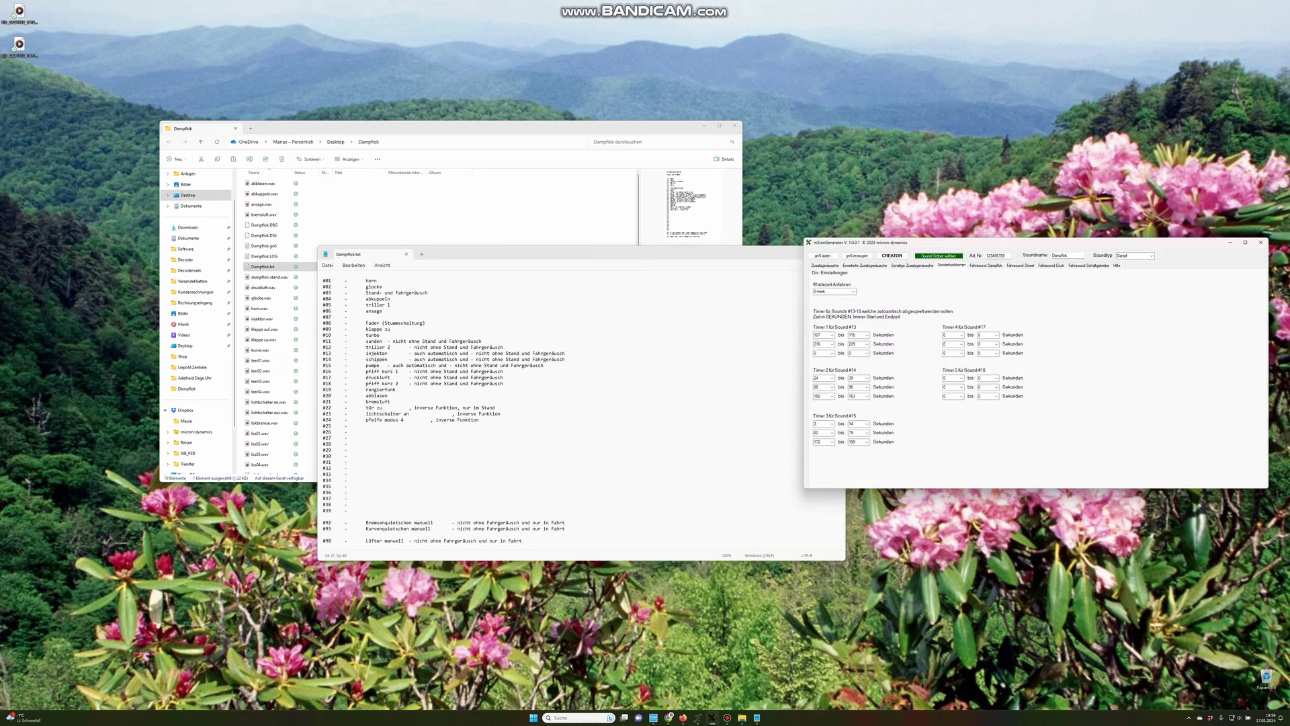
click(852, 291)
click(853, 291)
click(827, 291)
drag(739, 254, 683, 224)
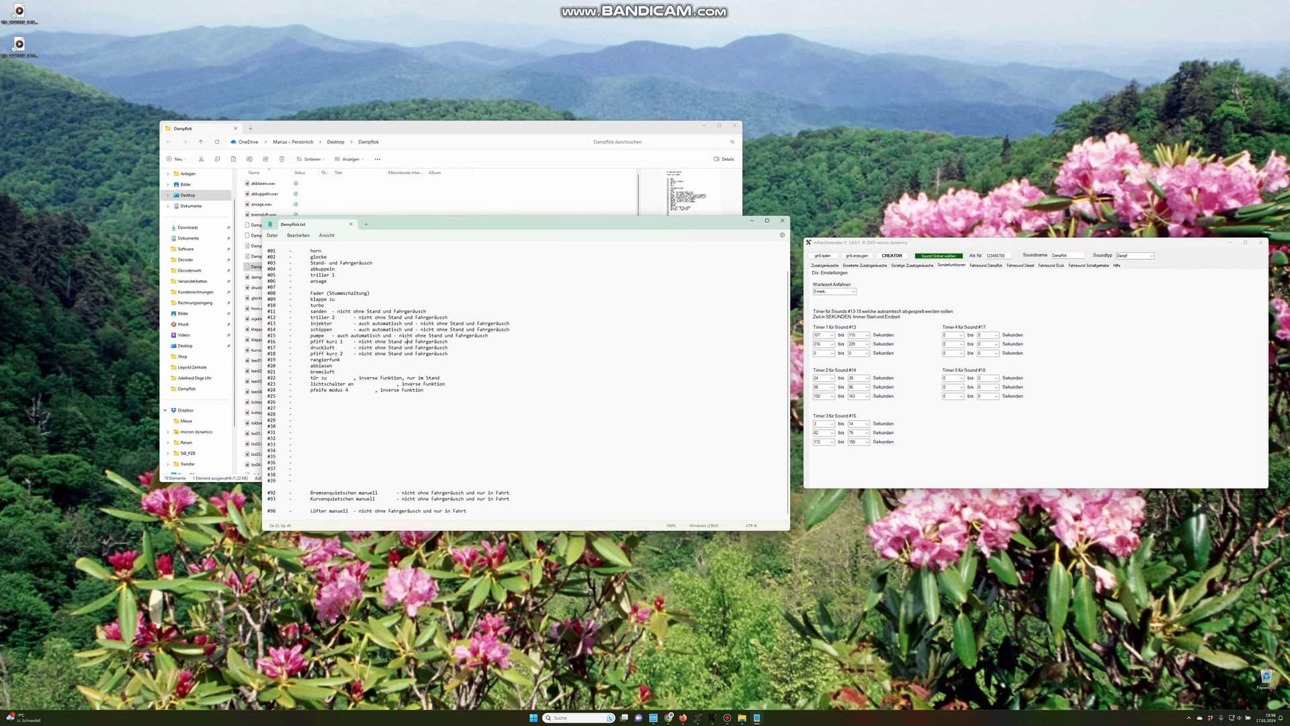
View the Fahrsound Diesel and Fahrsound Schaltgetriebe settings in mXionGenerator and close Dampflok.txt
click(1020, 265)
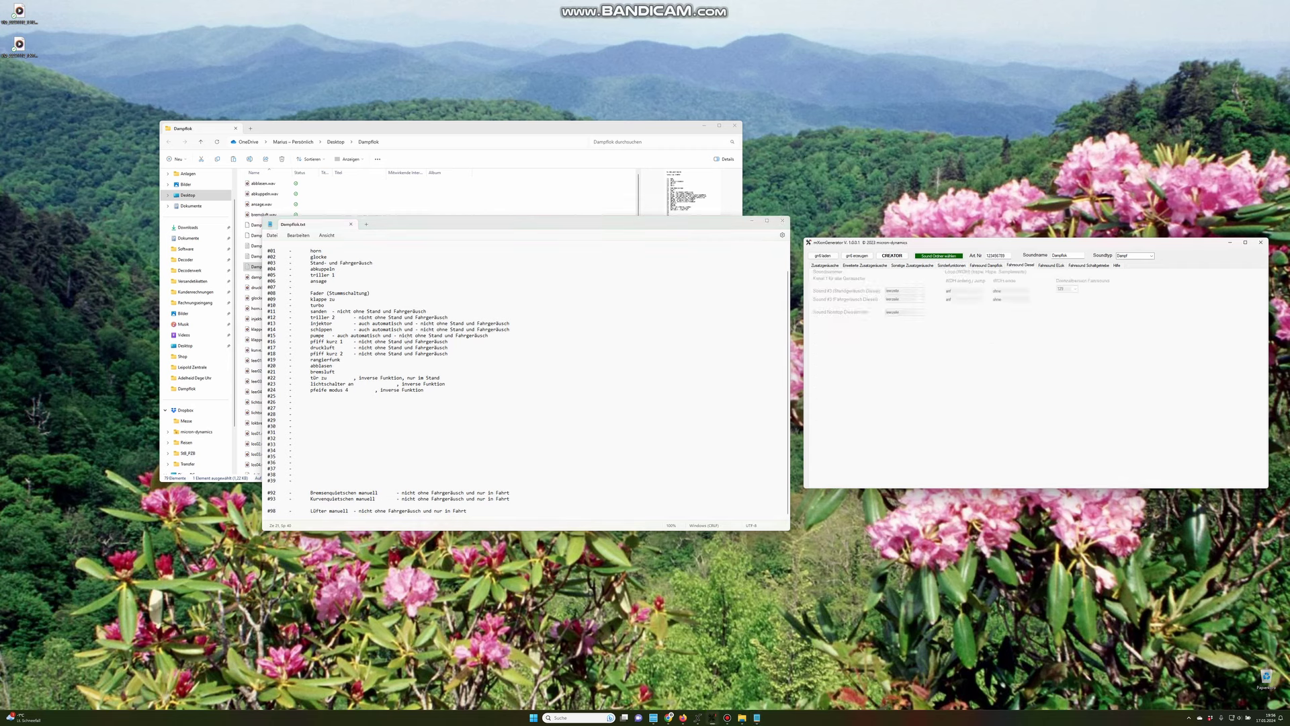
click(1088, 265)
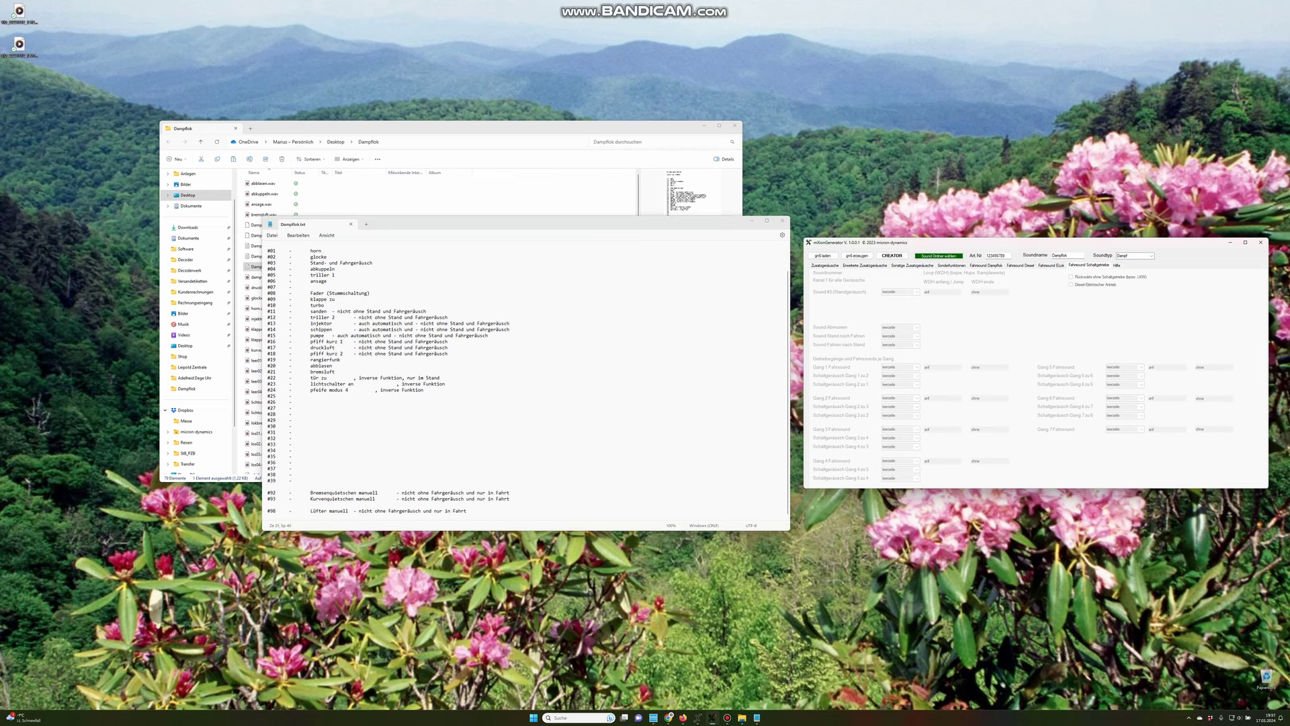
click(350, 224)
Create a new text document in the Dampflok folder and name it dampflok.cv, accepting the changed file extension
click(497, 289)
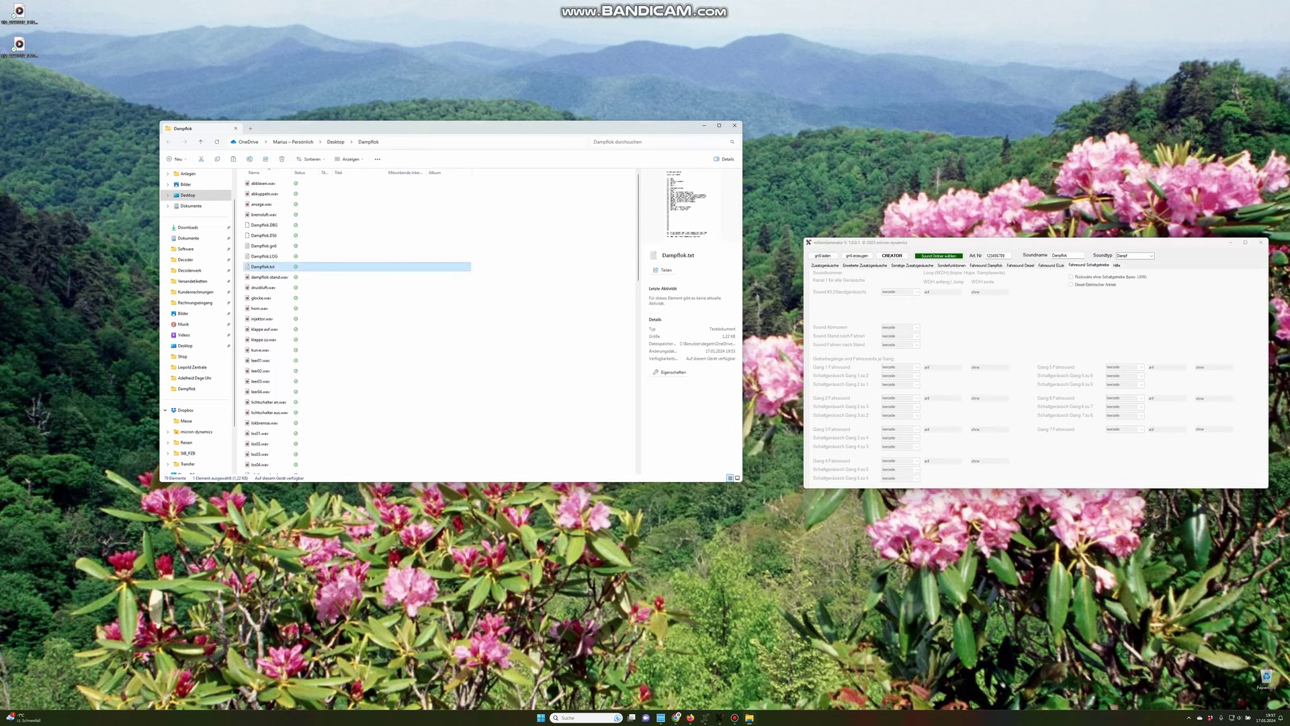
right_click(484, 285)
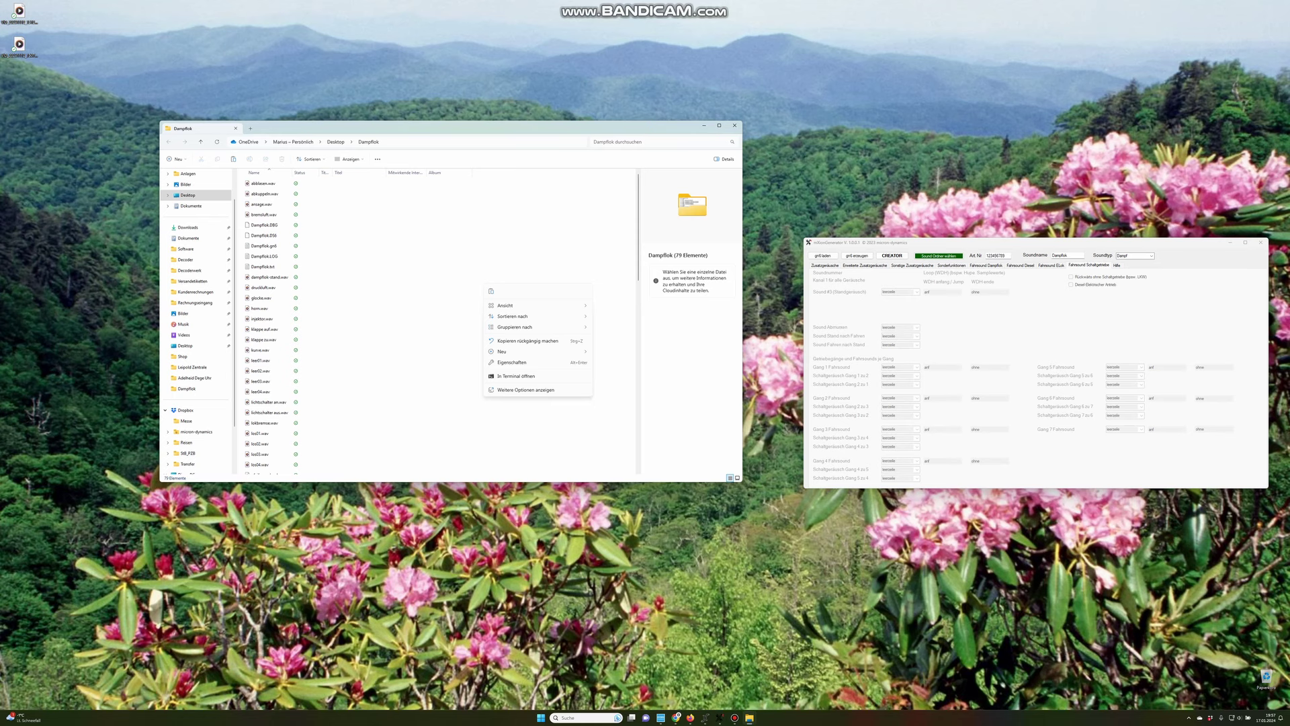
mouse_move(538, 351)
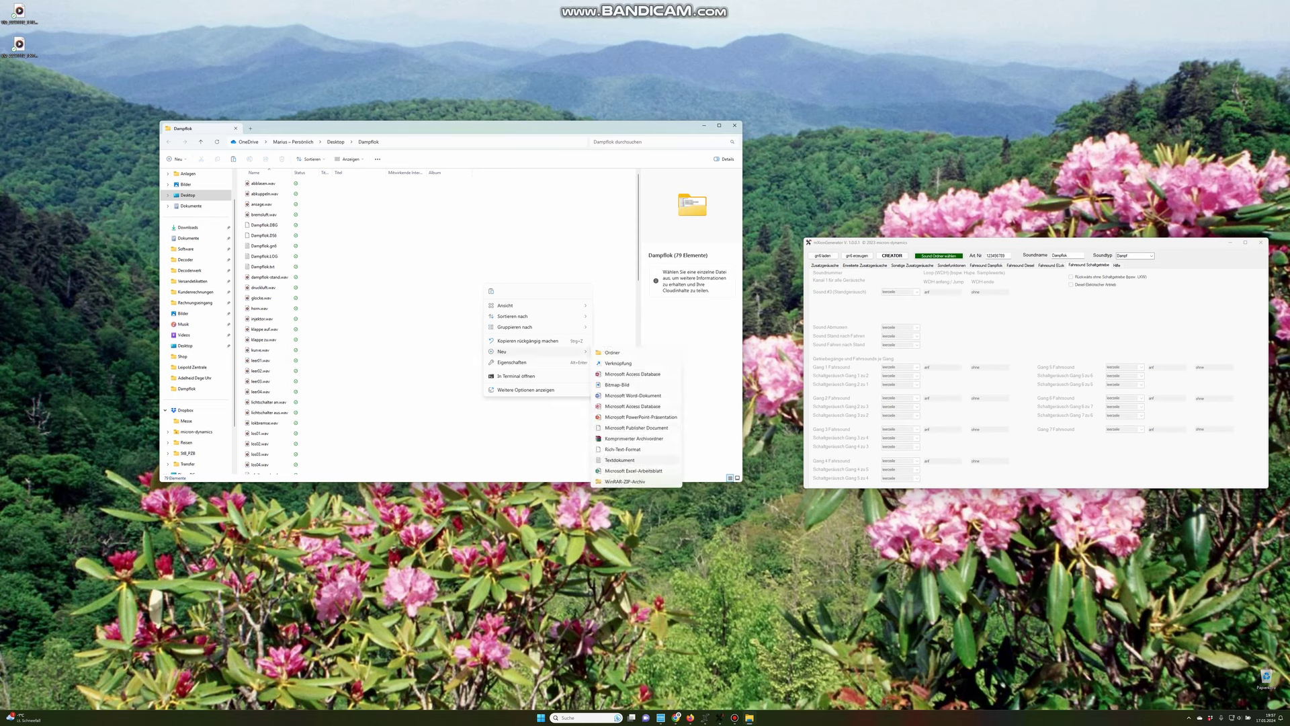
click(619, 459)
text(da)
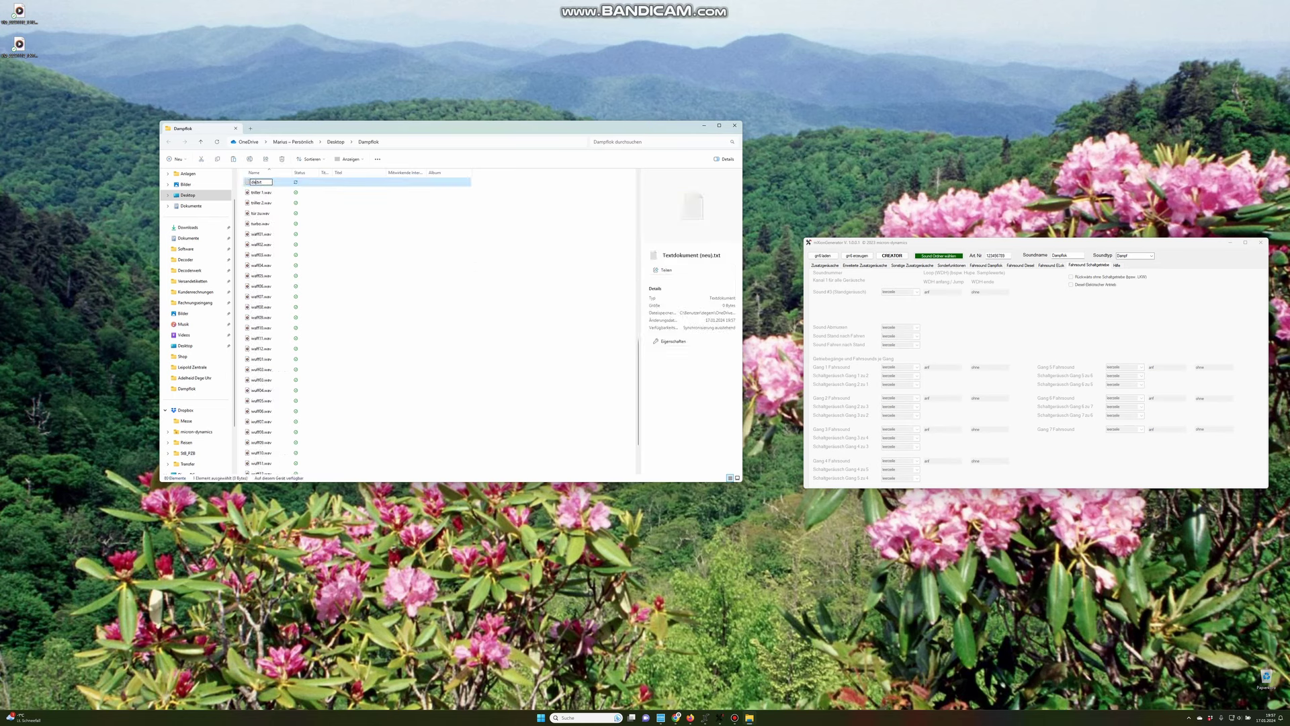
text(mpflok.cv)
key(Return)
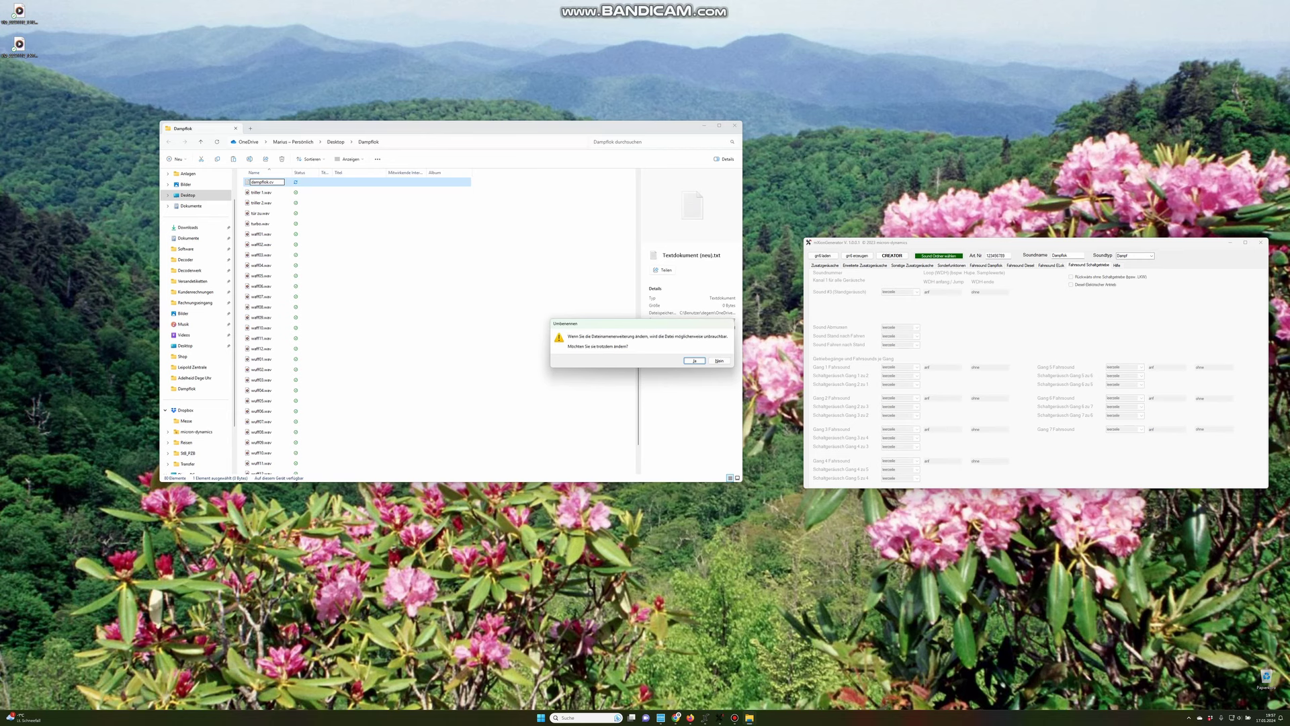
key(Return)
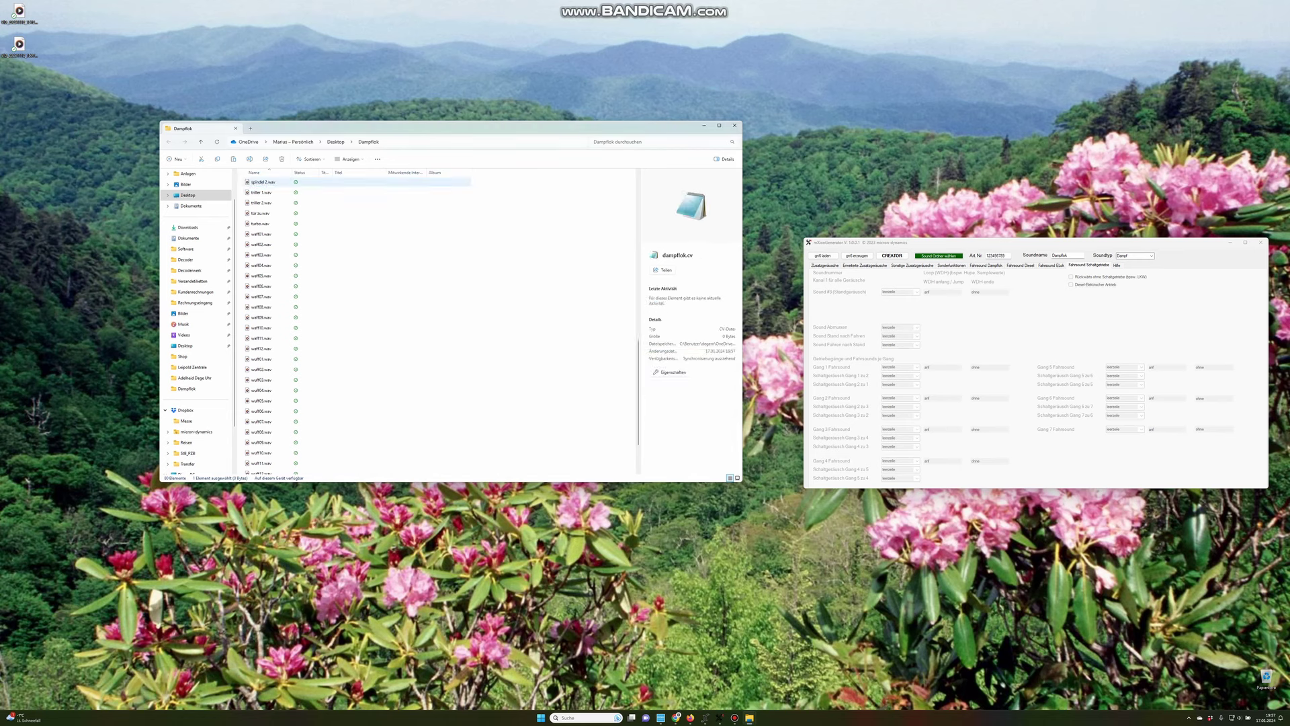
Find dampflok.cv in the Dampflok folder, open it to view its contents, and close it
scroll(356, 313, down, 2)
key(Down)
scroll(357, 283, up, 2)
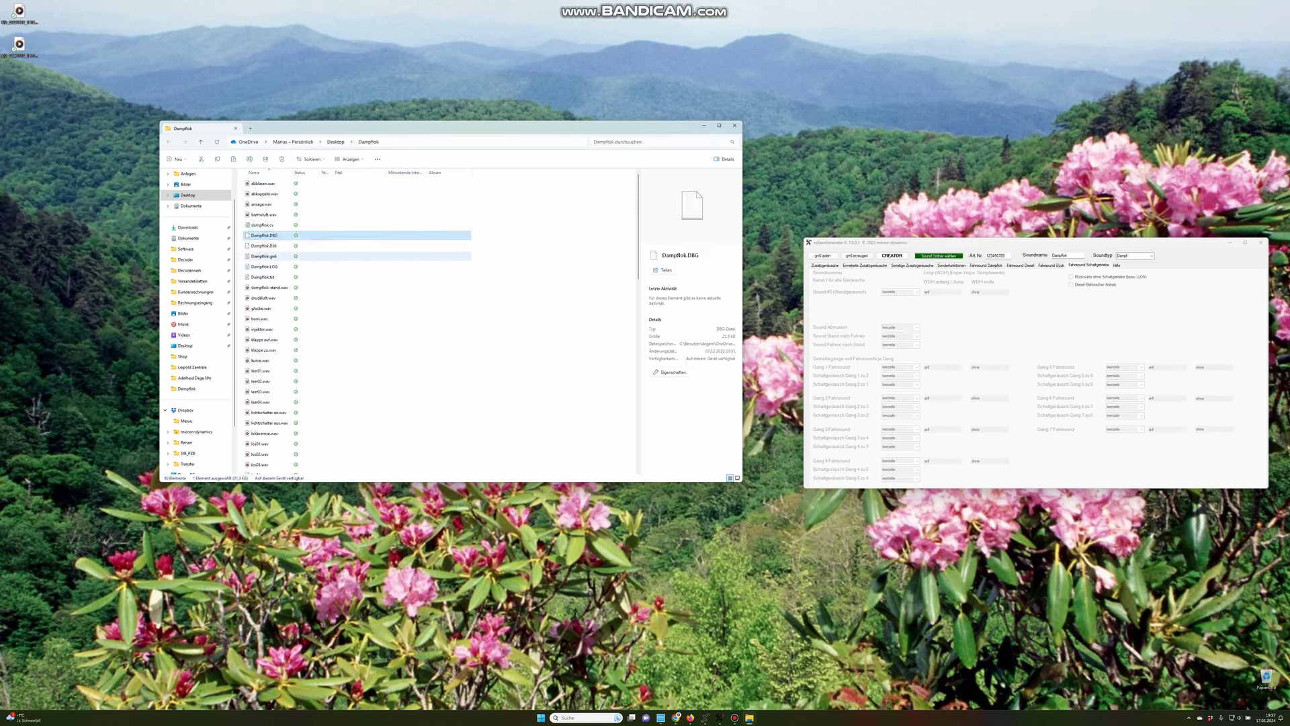
click(264, 224)
double_click(263, 225)
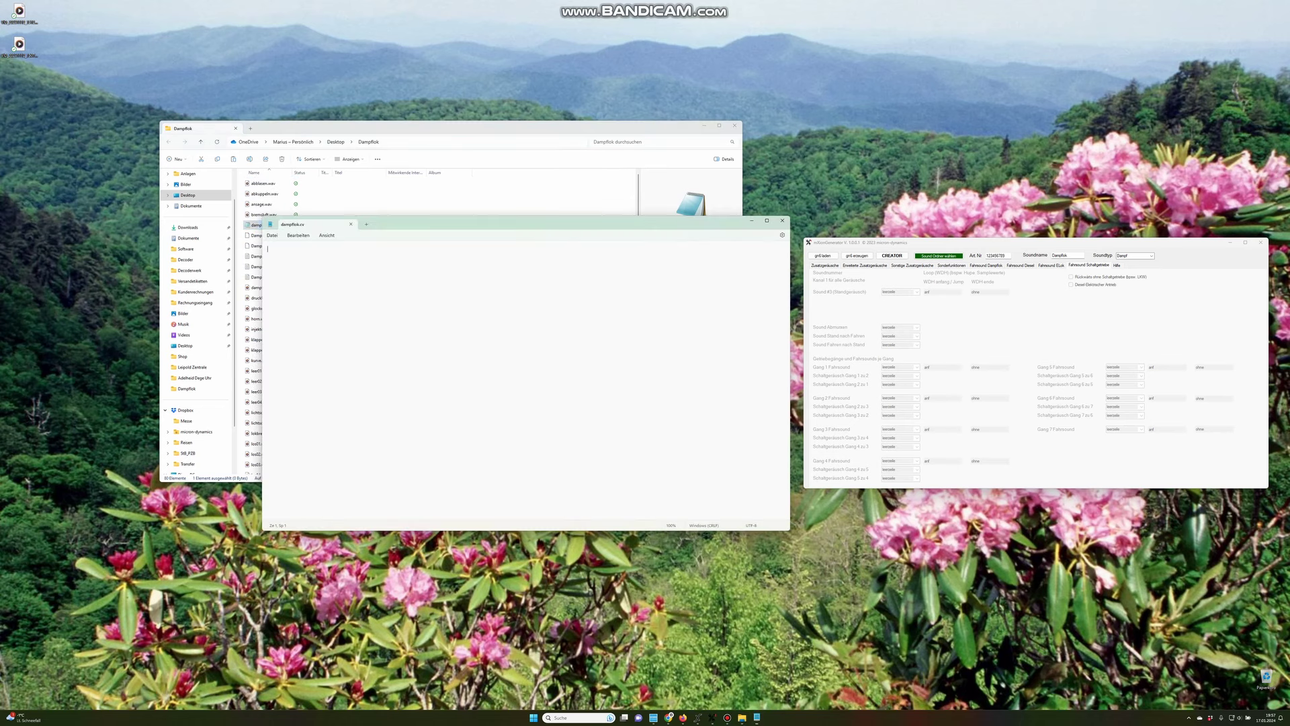
click(349, 224)
double_click(264, 235)
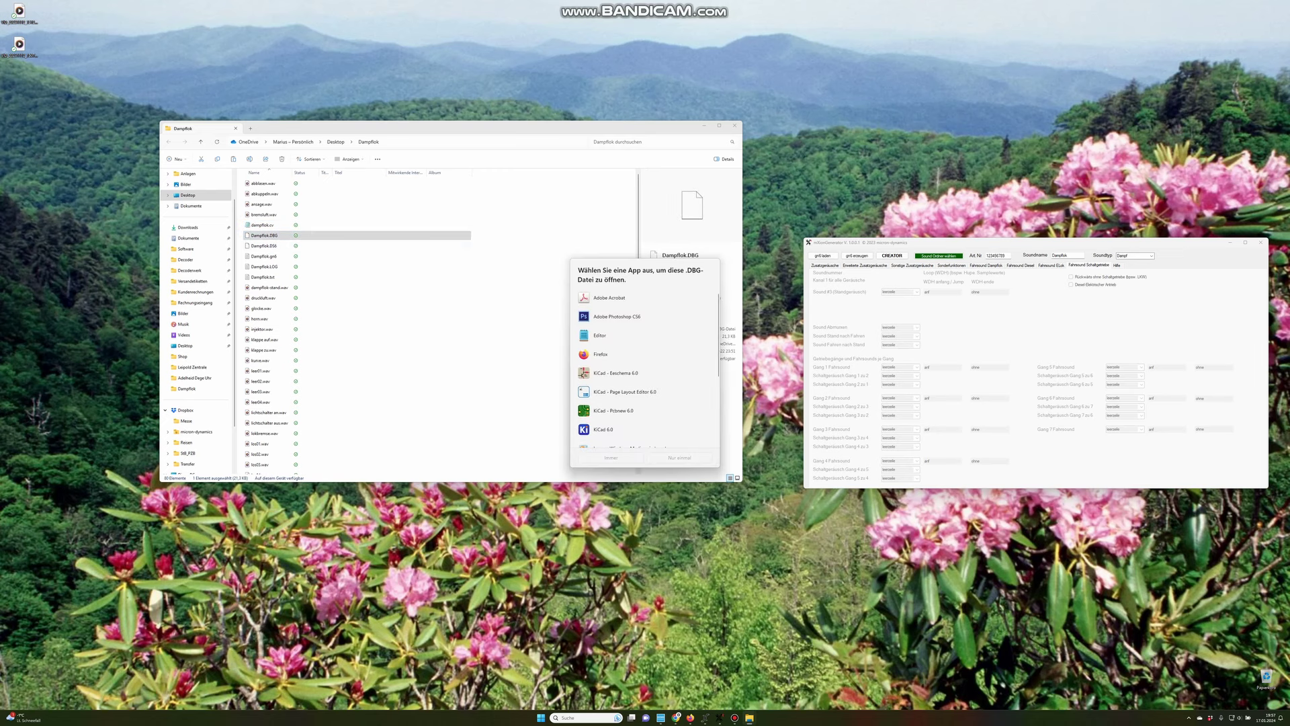
key(Down)
key(Down)
click(356, 297)
Open dampflok.cv, draft a list of CV,value pairs one per line, and close it without saving
double_click(262, 225)
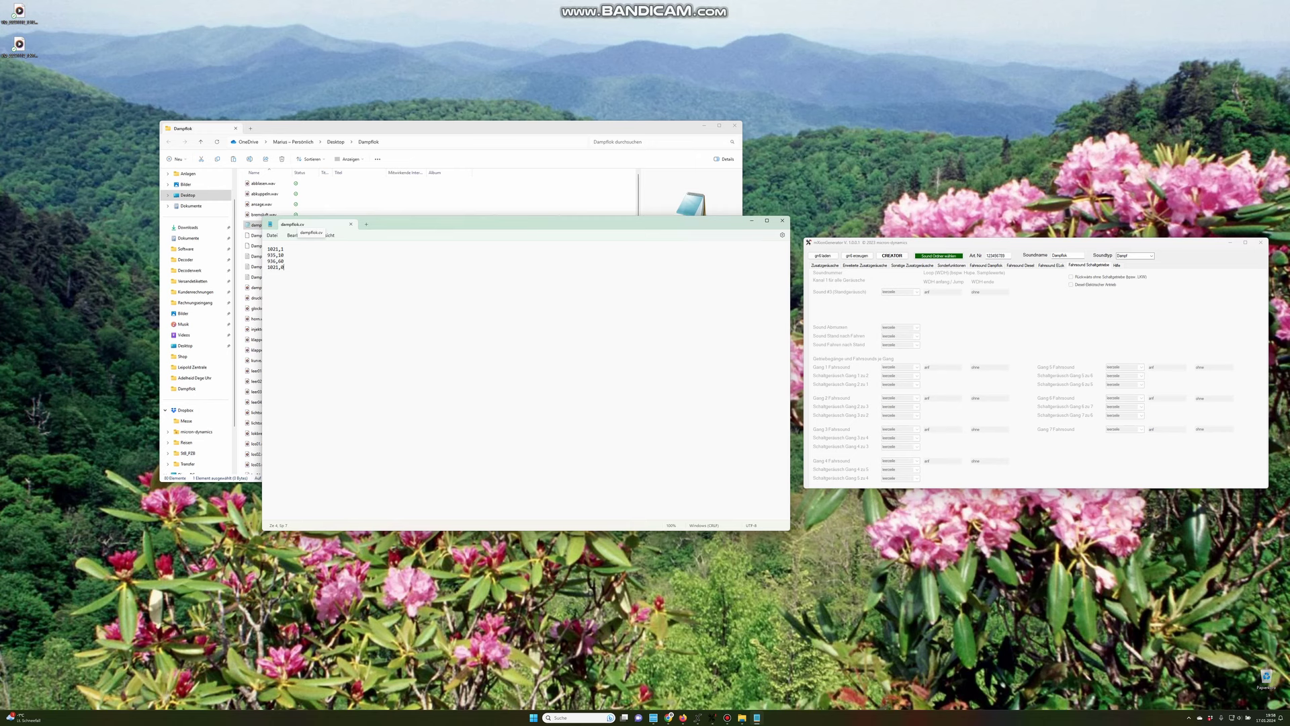
key(alt+F4)
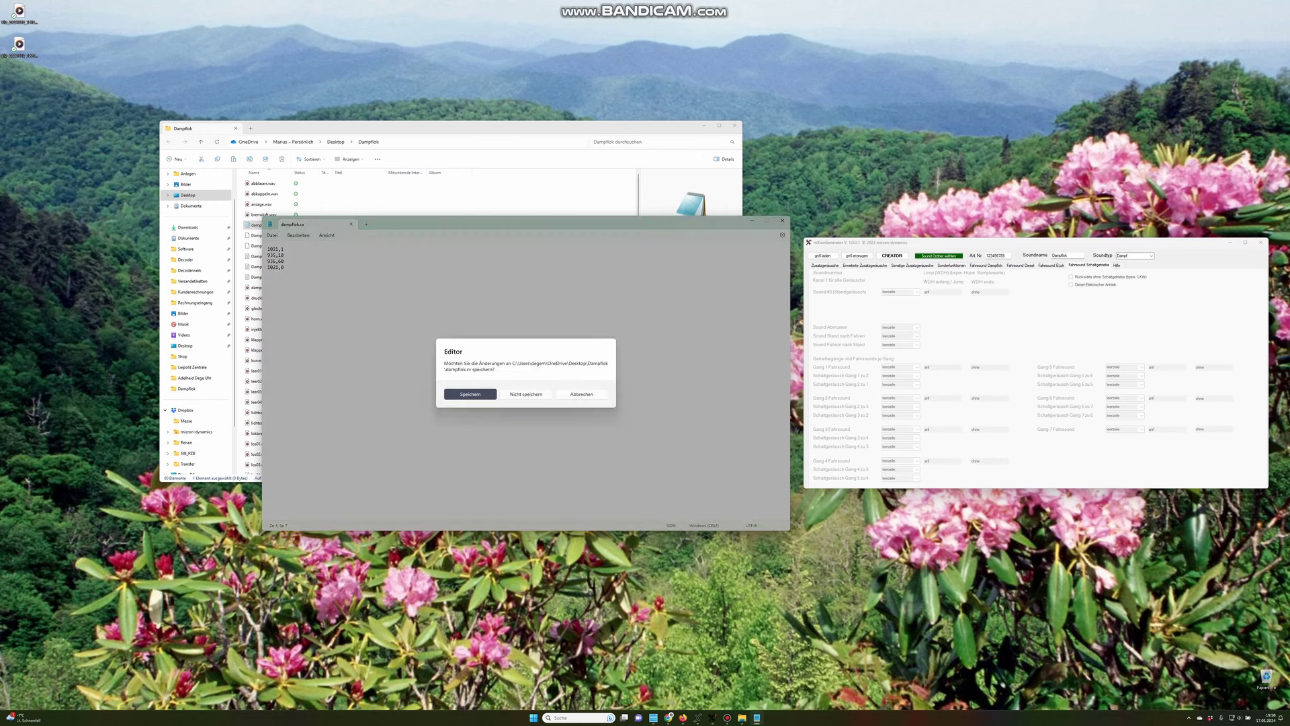
key(Tab)
key(Return)
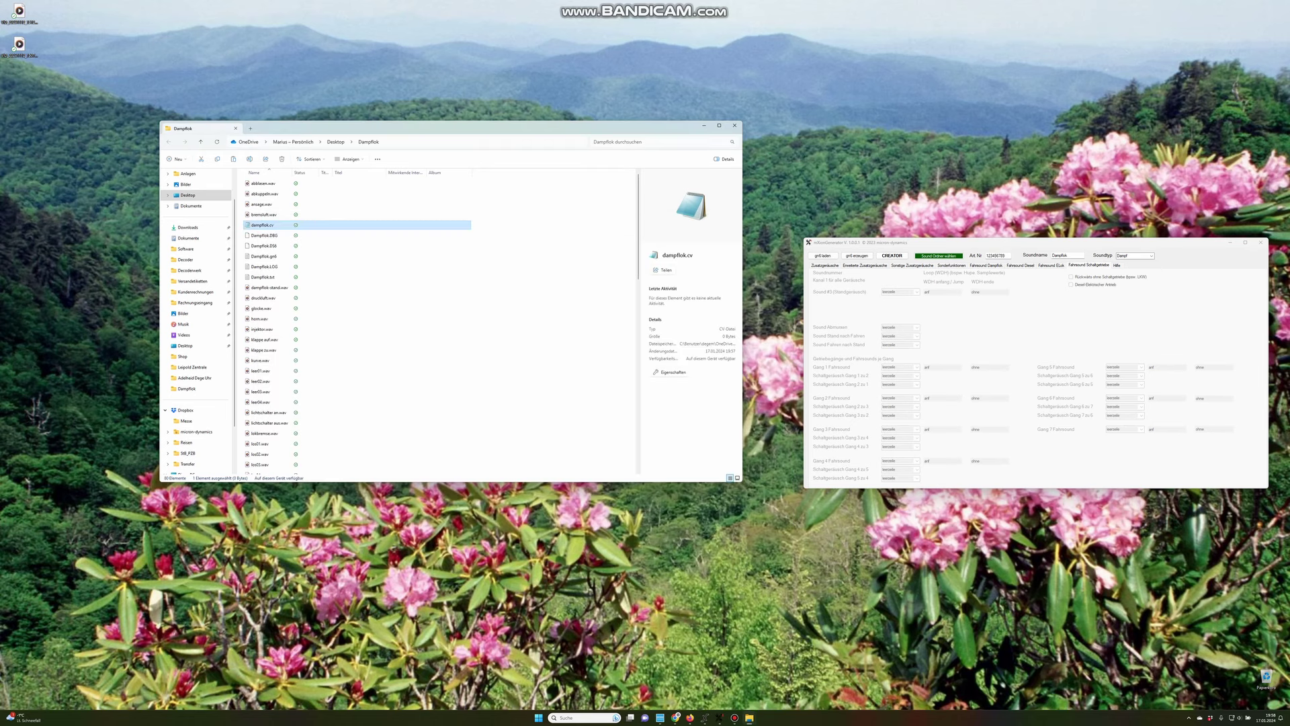
Delete dampflok.cv from the Dampflok folder
key(Delete)
key(Return)
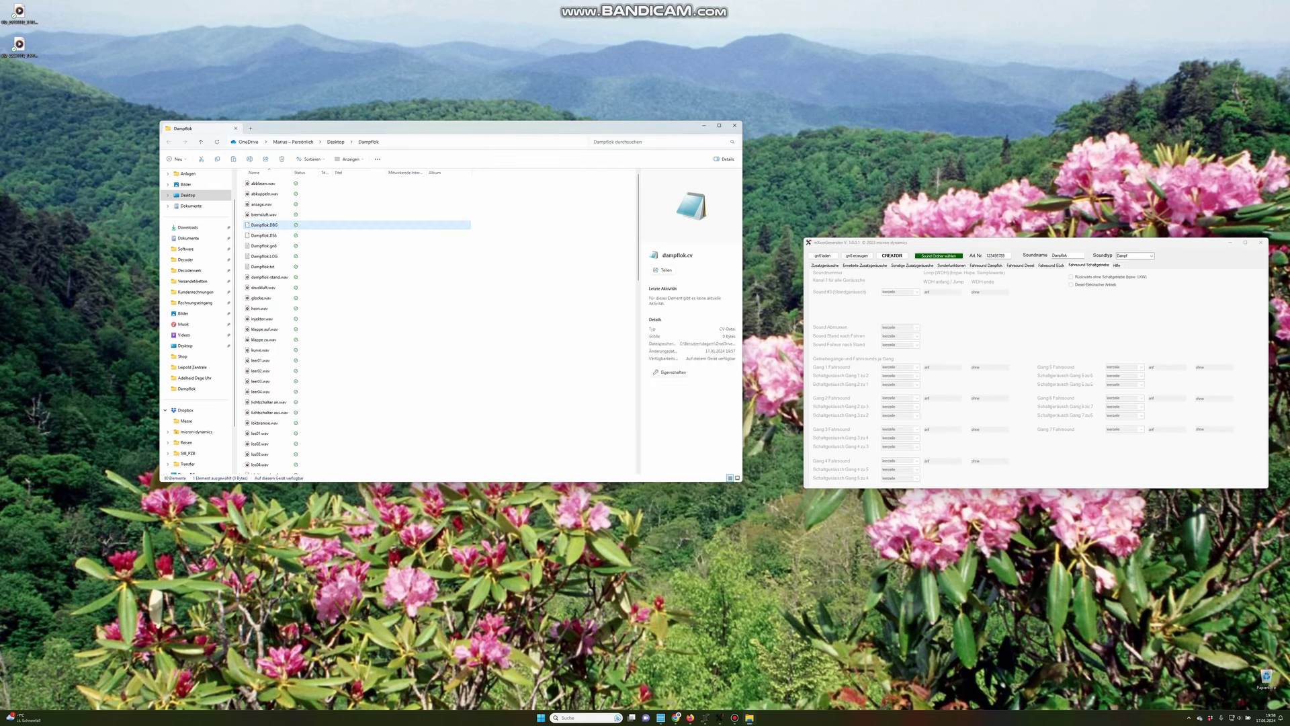
Review mXionGenerator's help page and Zusatzgeräusche settings, and locate Dampflok.gn6 and Dampflok.txt in the project folder
click(1116, 265)
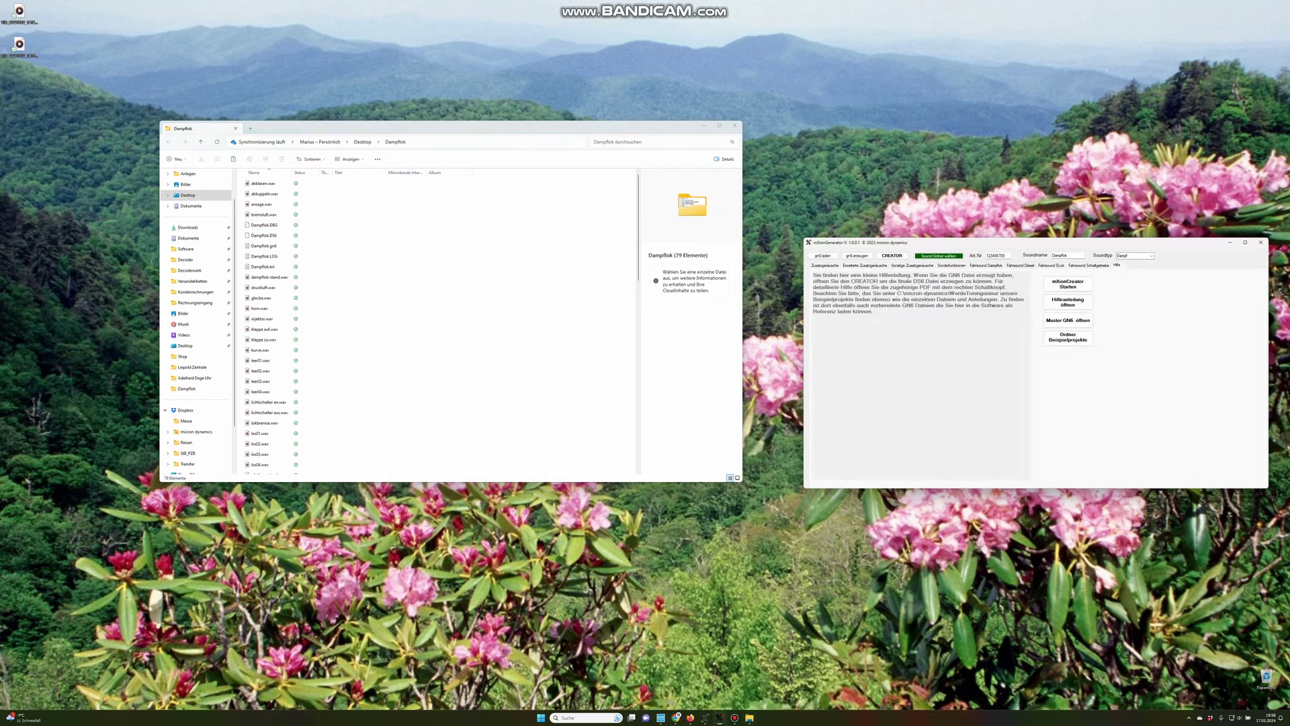
click(825, 265)
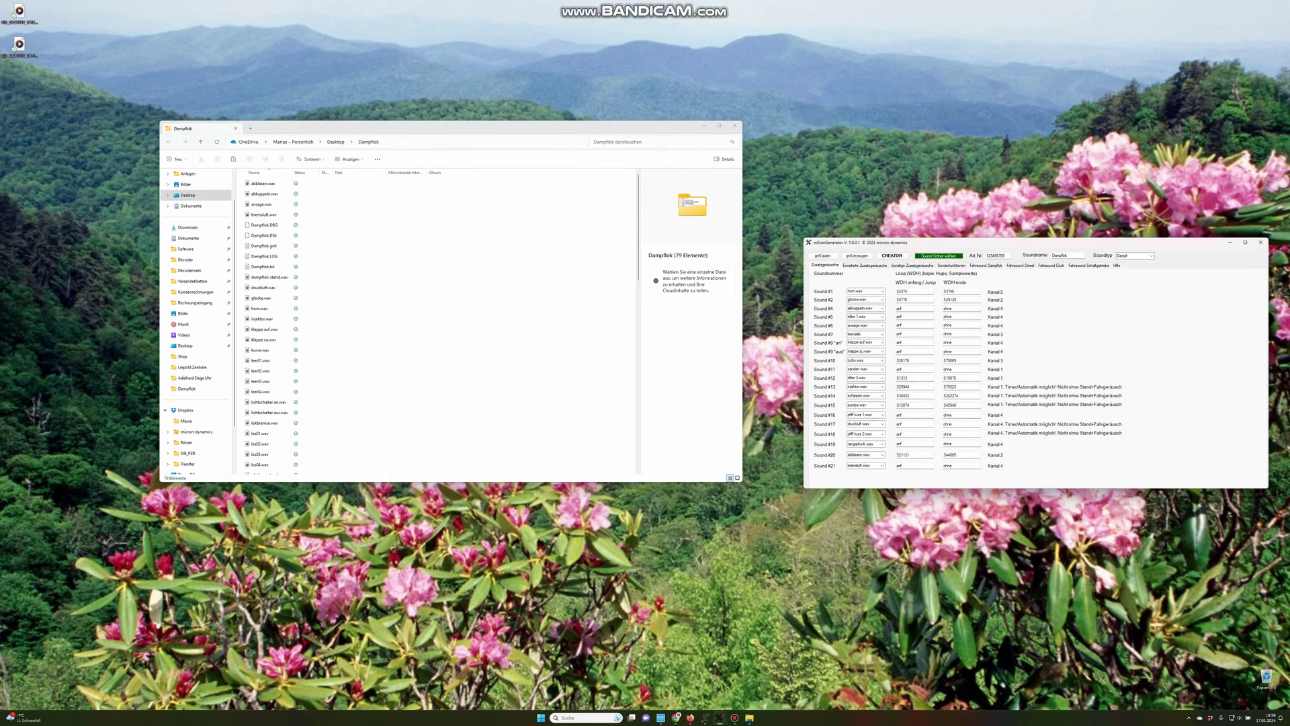
click(1117, 264)
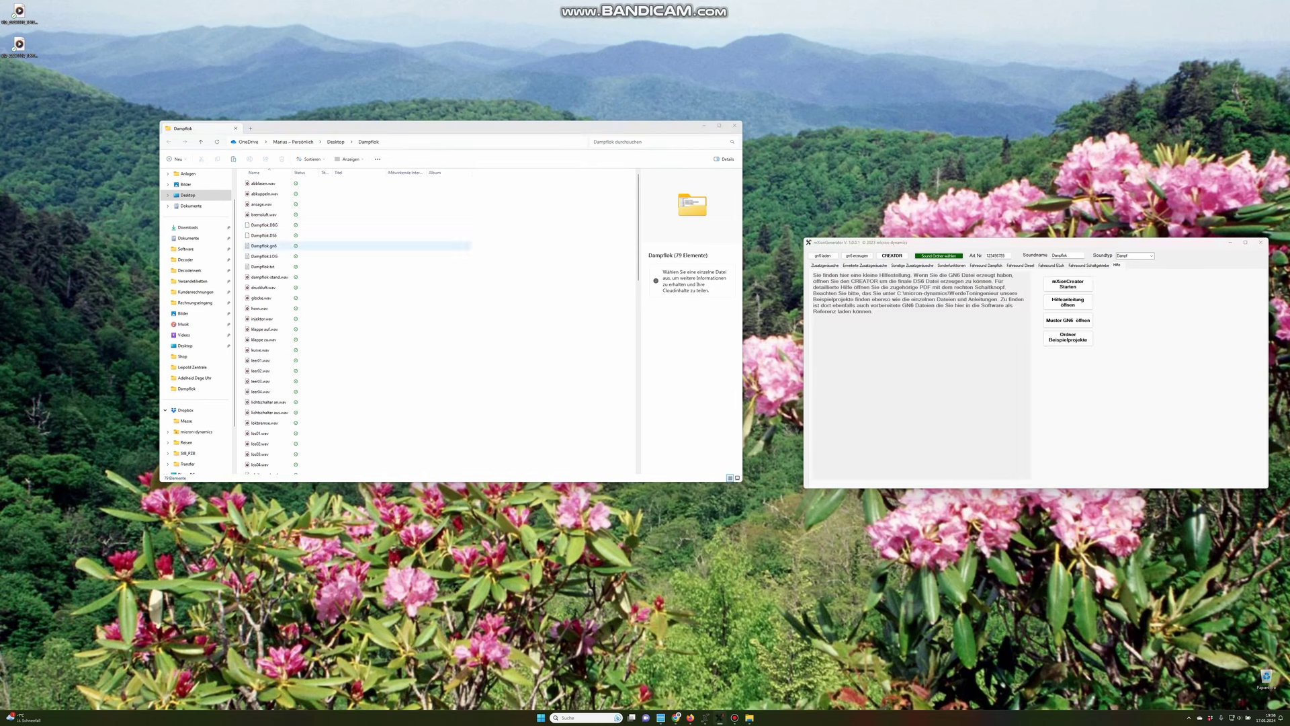
click(264, 245)
click(263, 266)
click(264, 245)
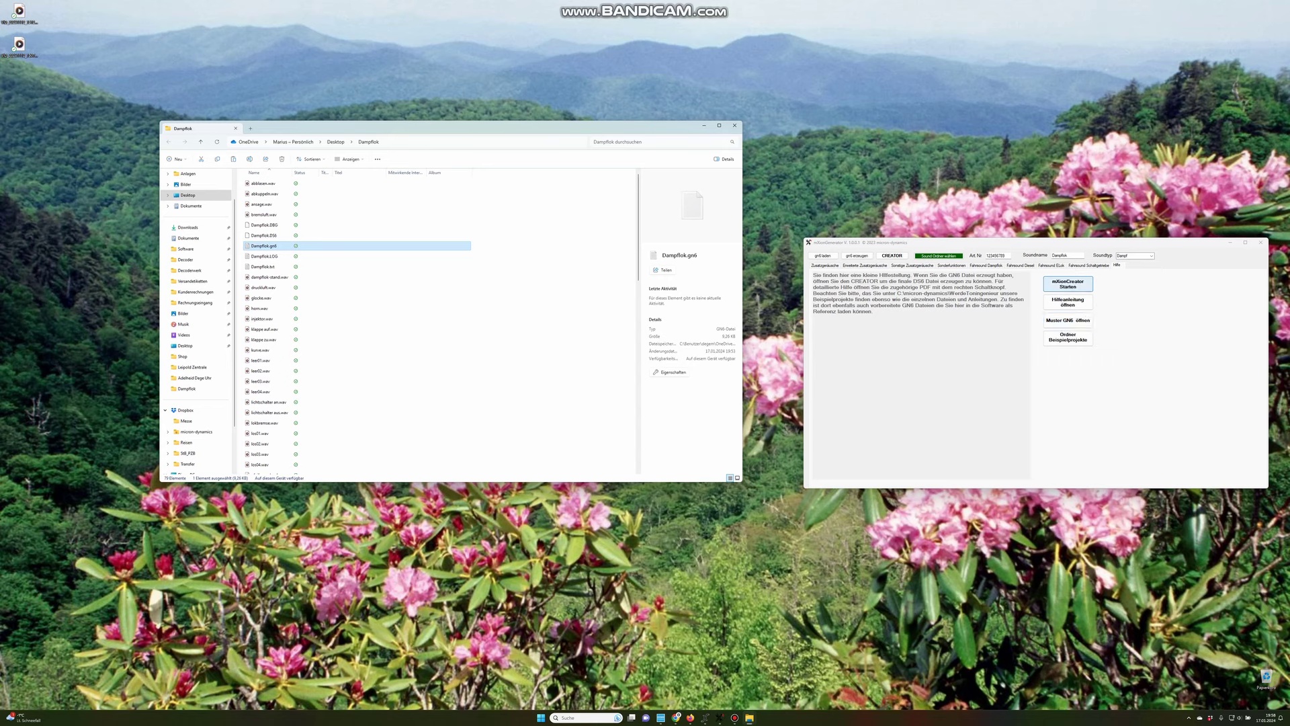
Start mXionCreator, load Dampflok.gn6 from the desktop's Dampflok folder, and generate the DS6 sound file
click(1068, 284)
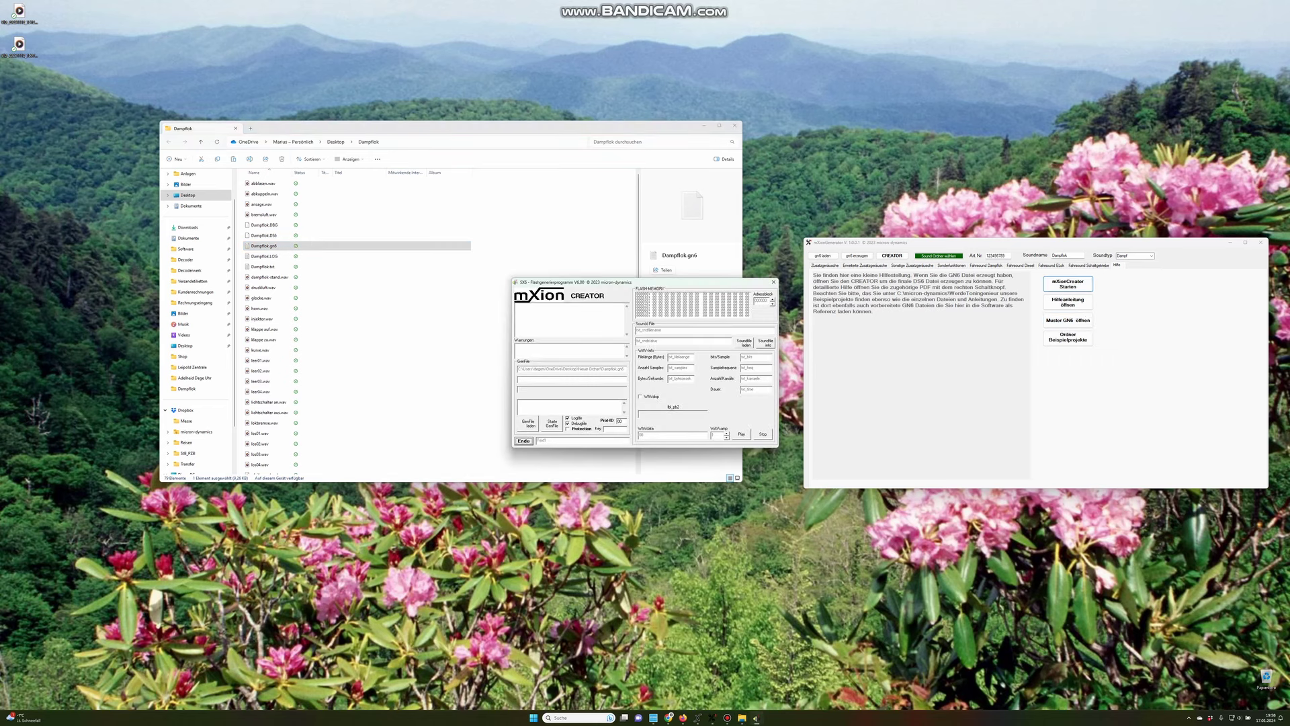
click(529, 423)
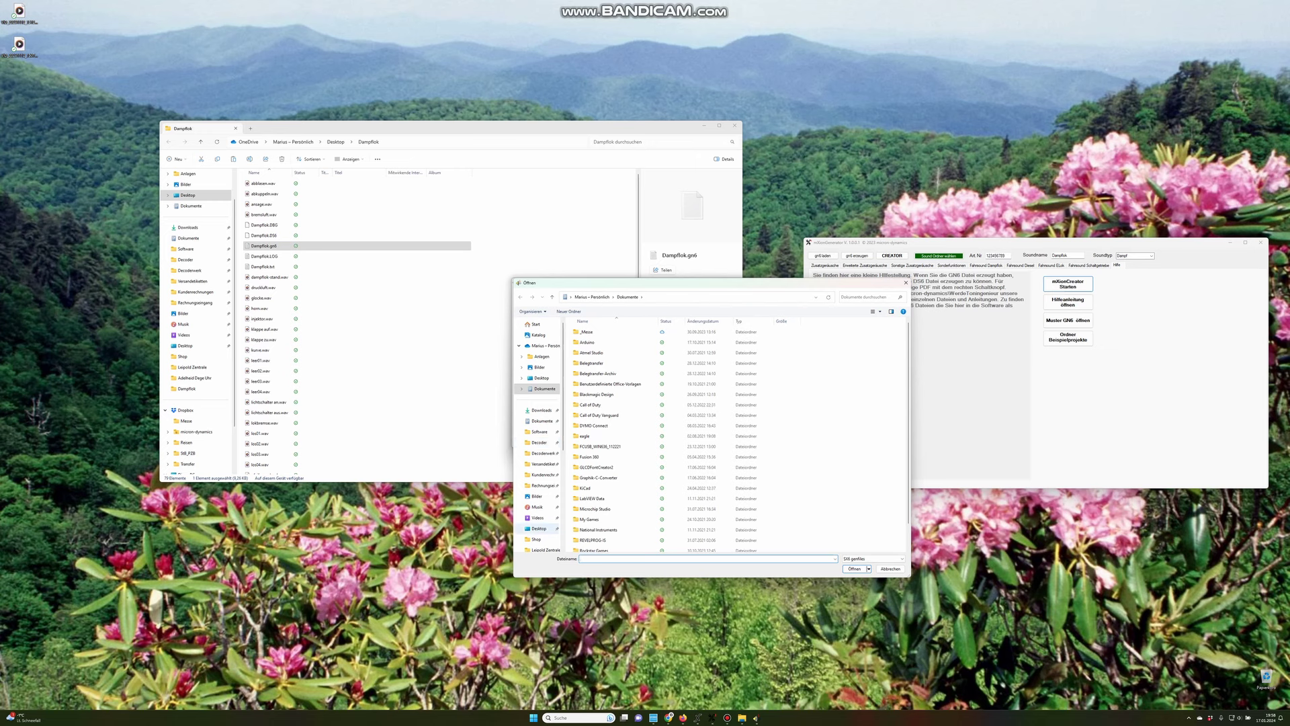
click(539, 528)
double_click(589, 331)
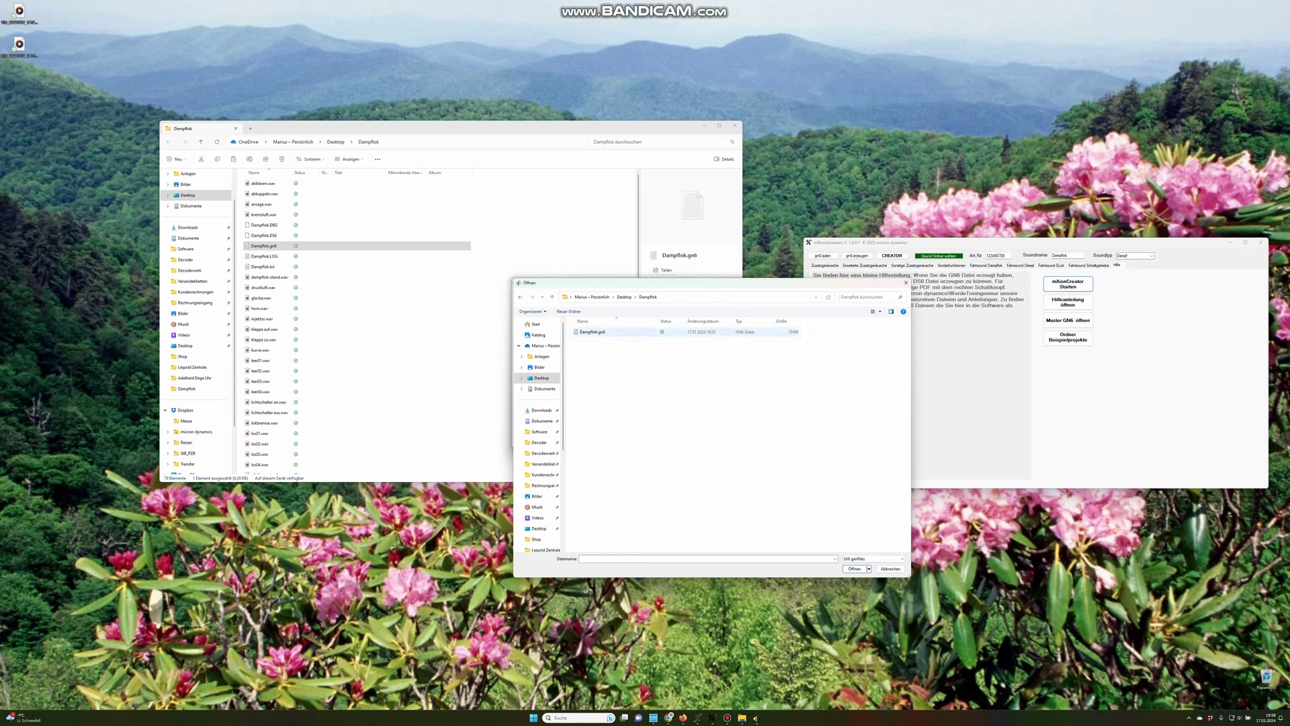
double_click(589, 331)
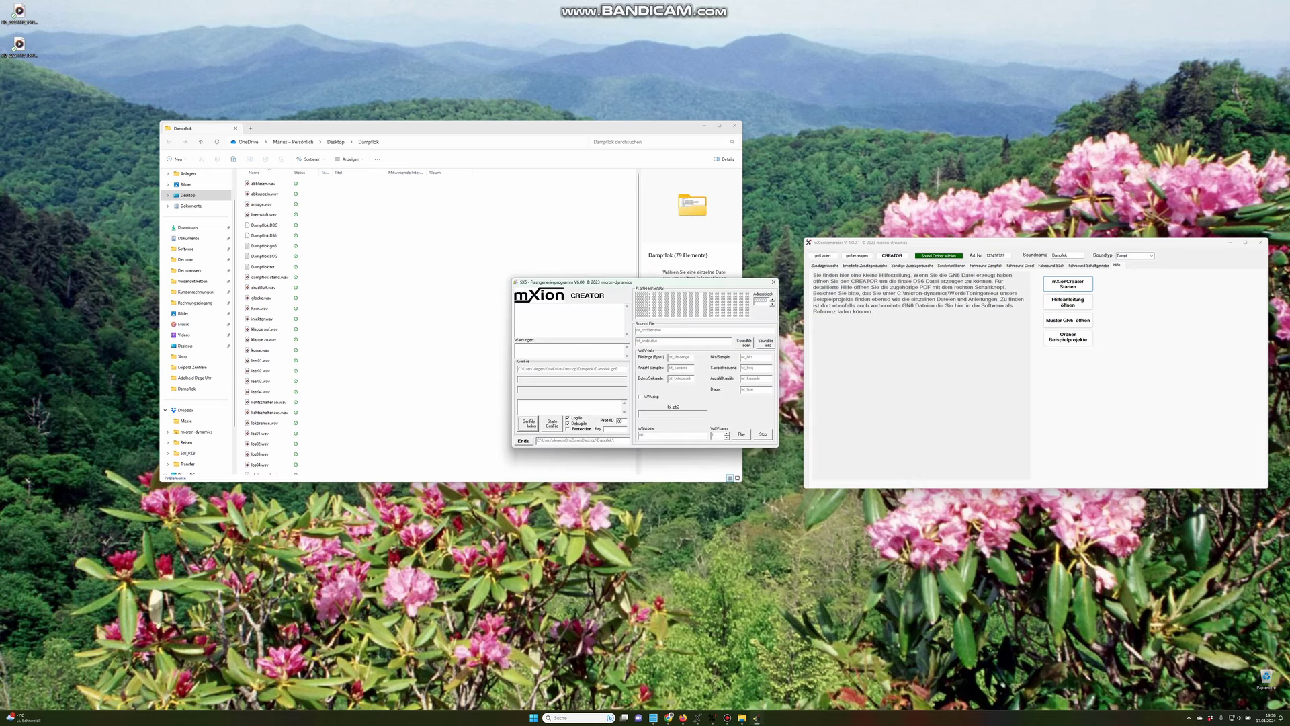
click(551, 423)
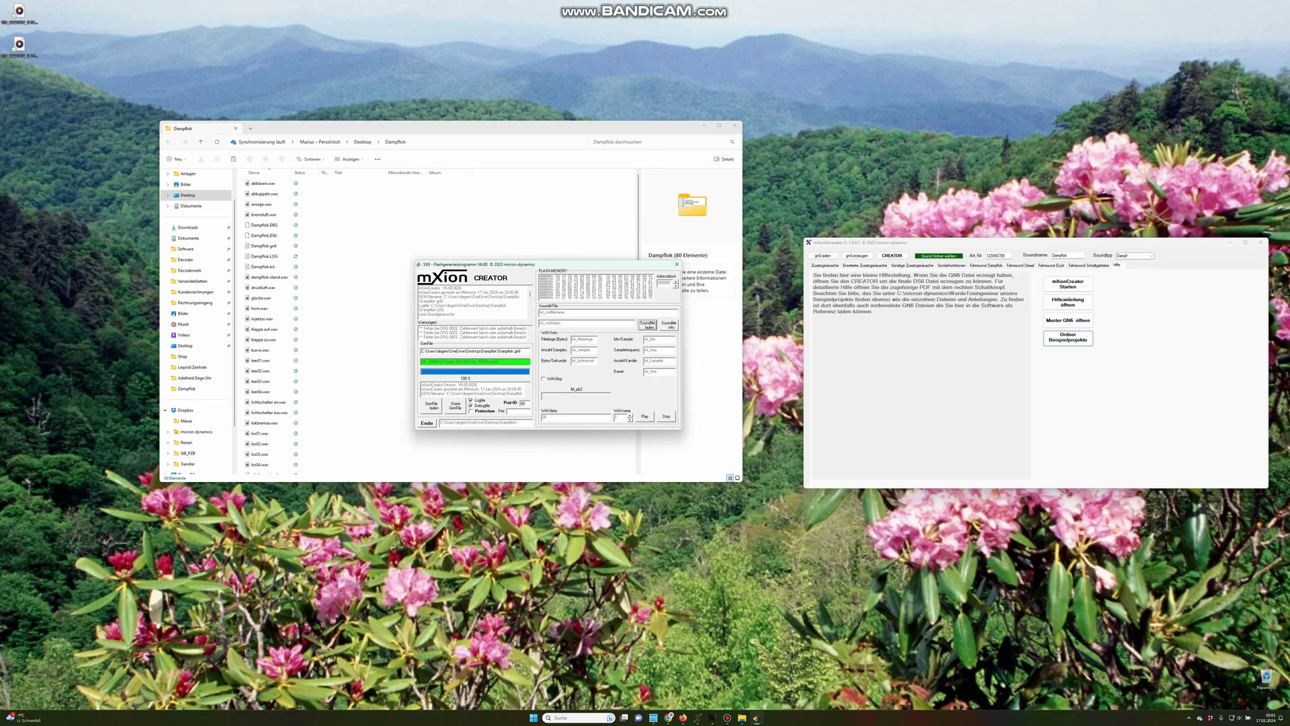
Enable Protection in mXionCreator and examine the related ID and Key fields
key(Tab)
key(Tab)
click(471, 410)
double_click(523, 404)
click(484, 411)
click(518, 411)
Switch to the Programmer and choose the generated Dampflok sound file as the own file for the SUSI sound update
mouse_move(698, 718)
mouse_move(698, 718)
click(698, 685)
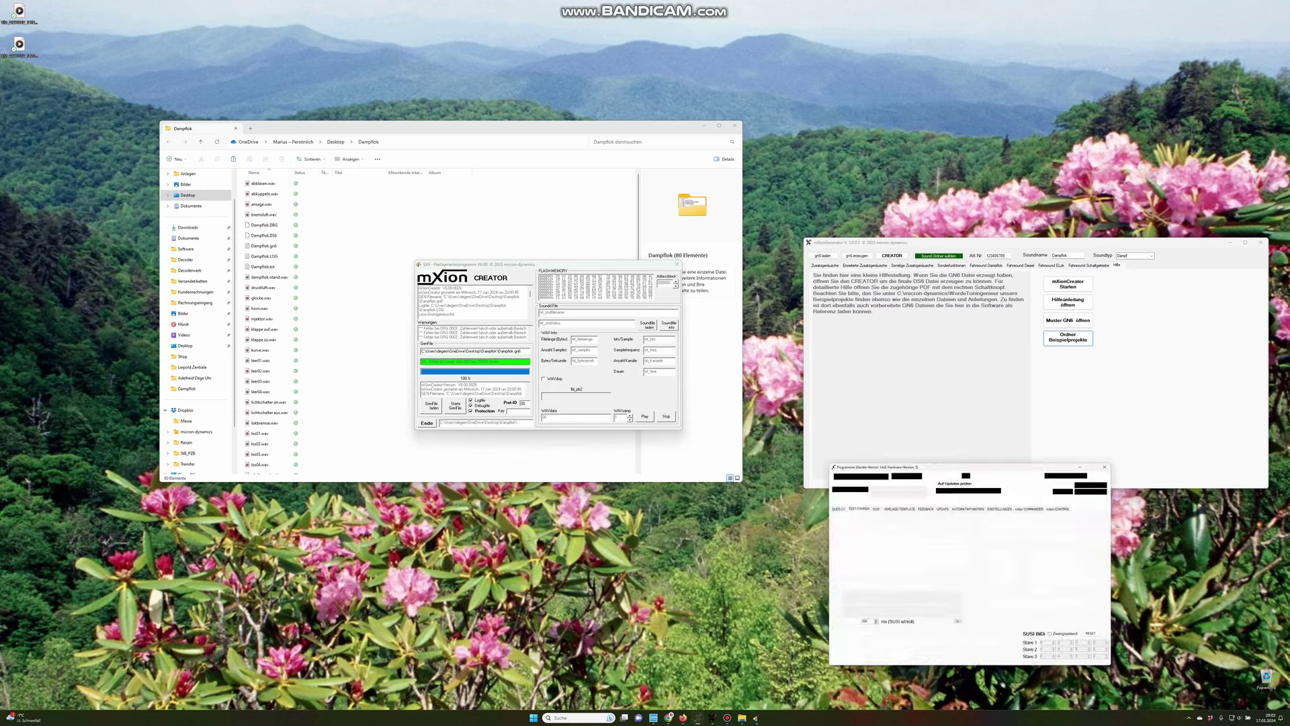
drag(1021, 410, 928, 325)
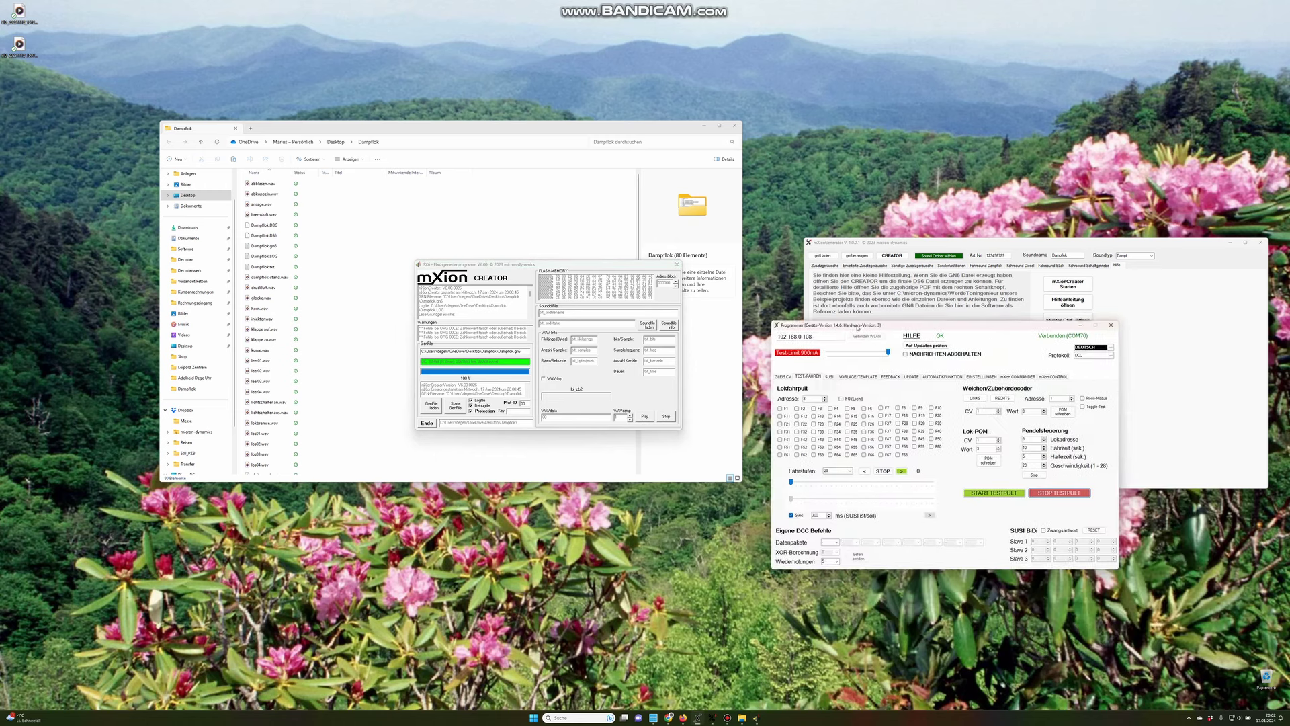
click(829, 376)
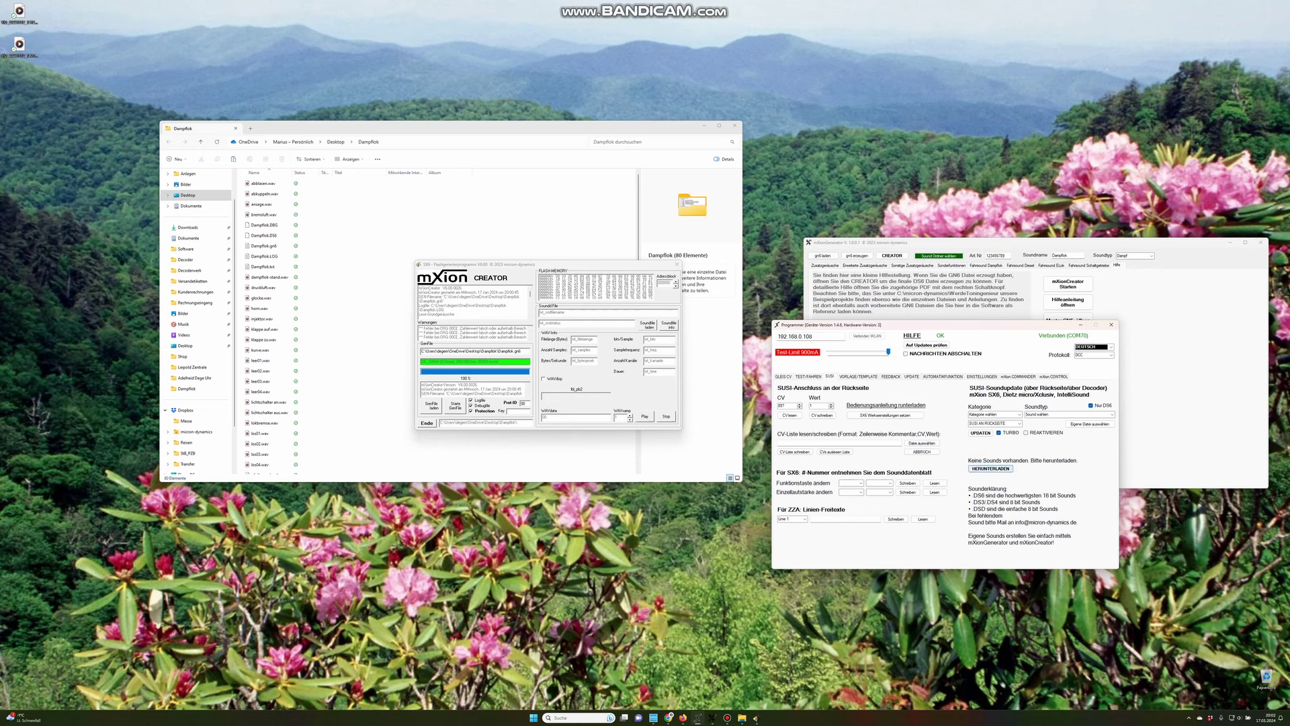
click(1090, 423)
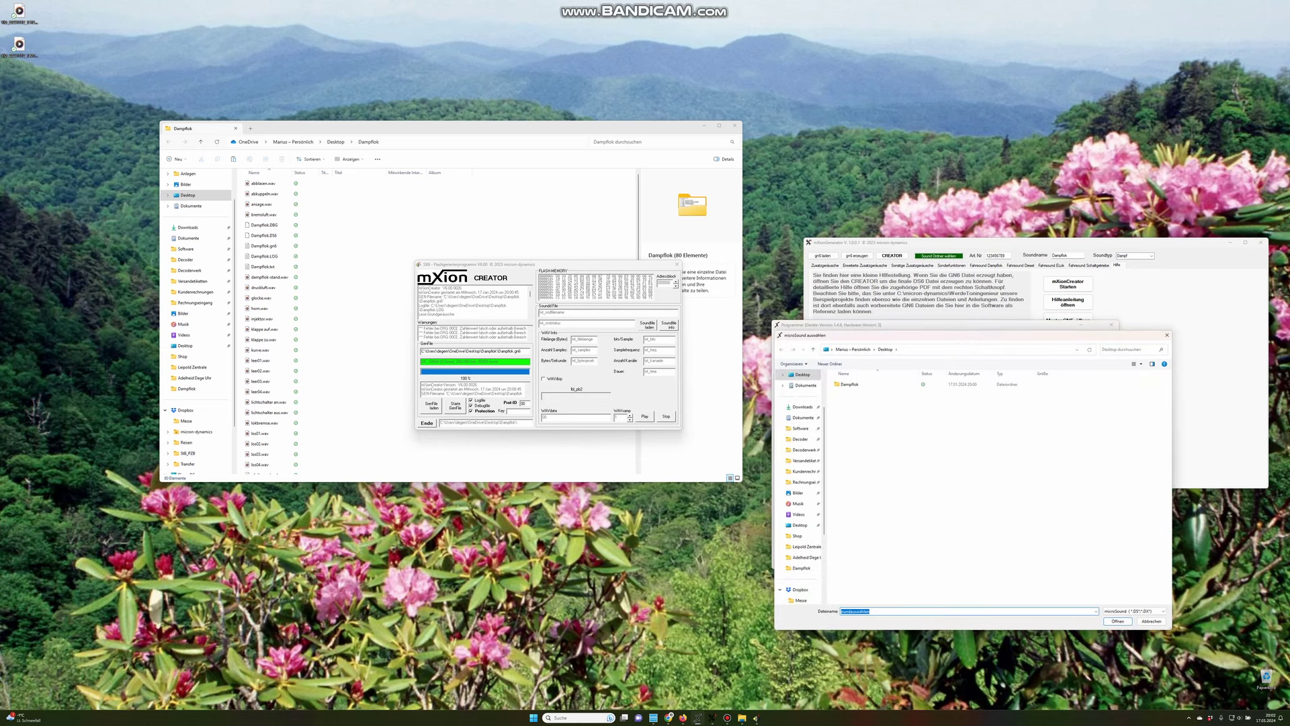
double_click(849, 384)
double_click(850, 384)
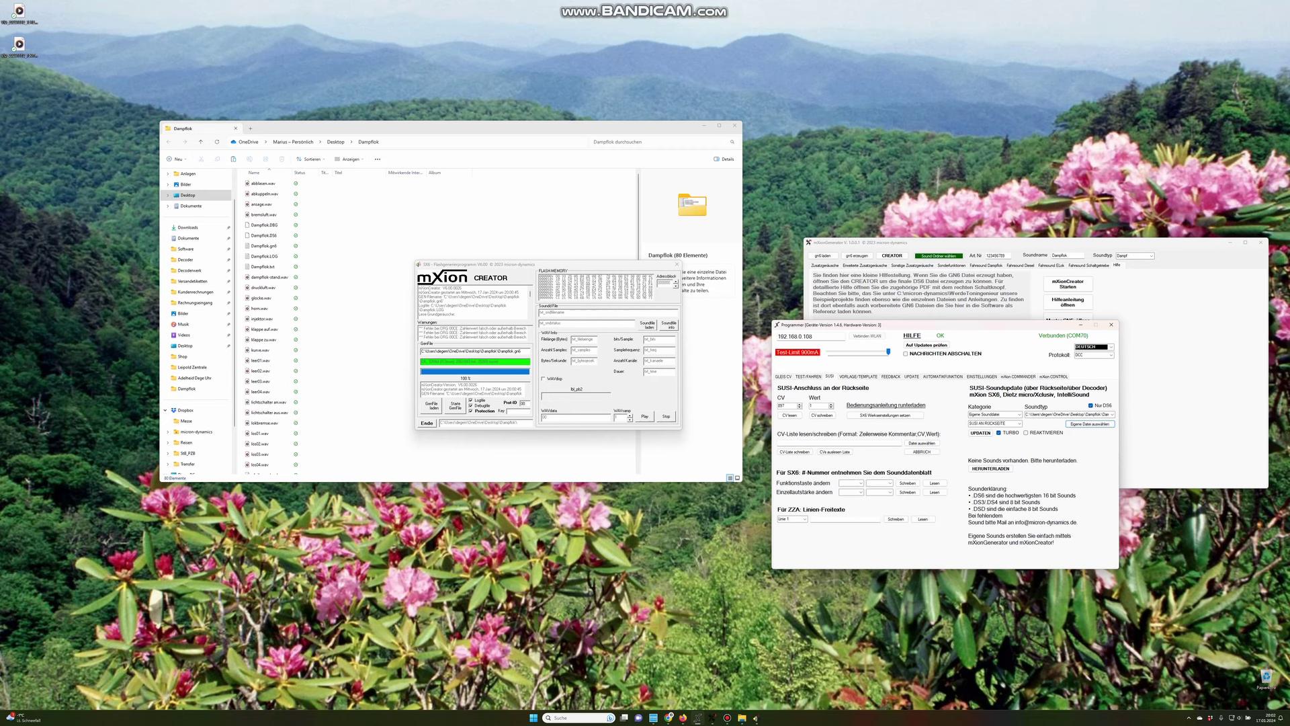
Regenerate the sound file with a protection key in mXionCreator and reselect it in the Programmer
click(509, 411)
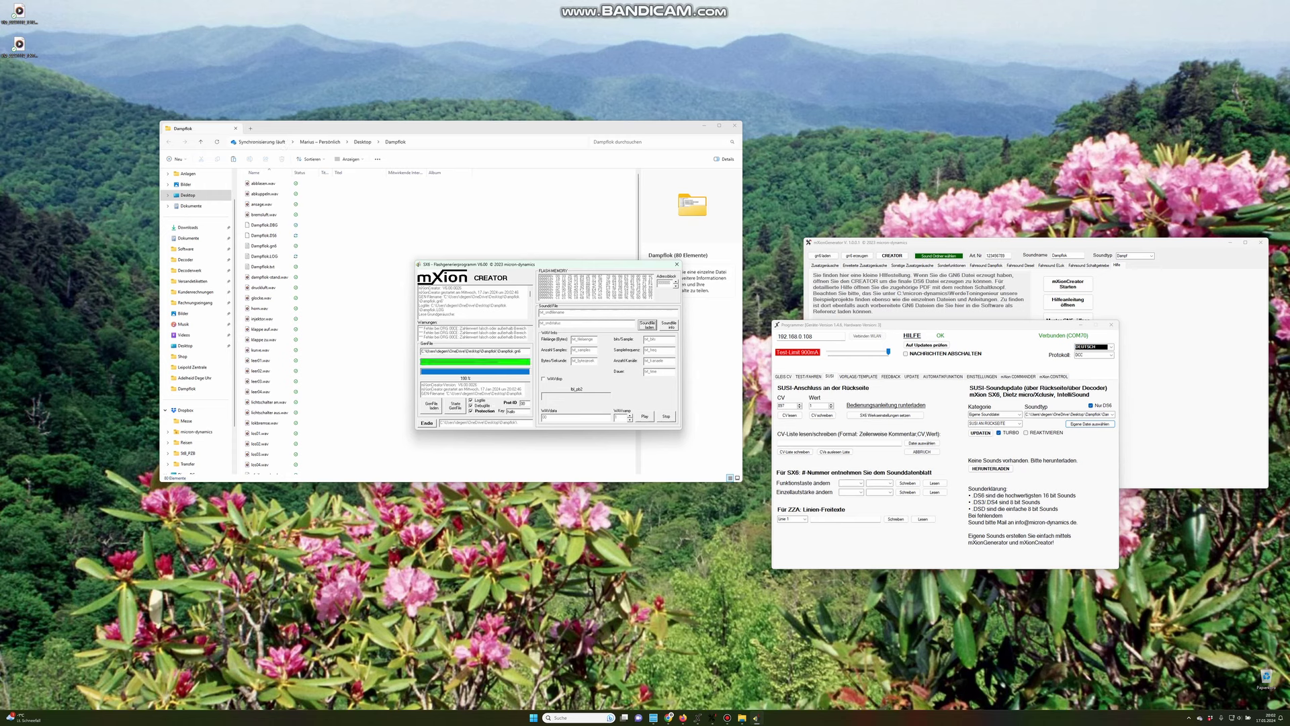
click(1088, 424)
double_click(853, 384)
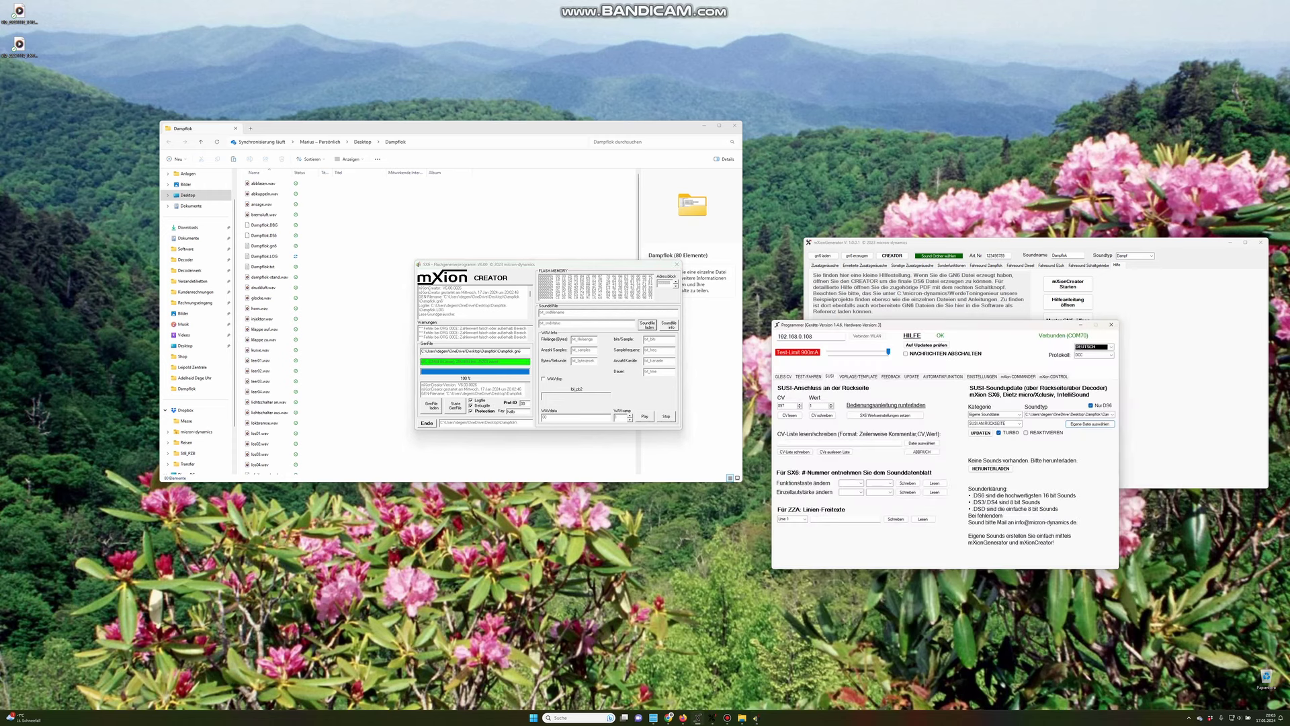
Start the SUSI sound update in the Programmer and enter the key for the password-protected sound
click(981, 432)
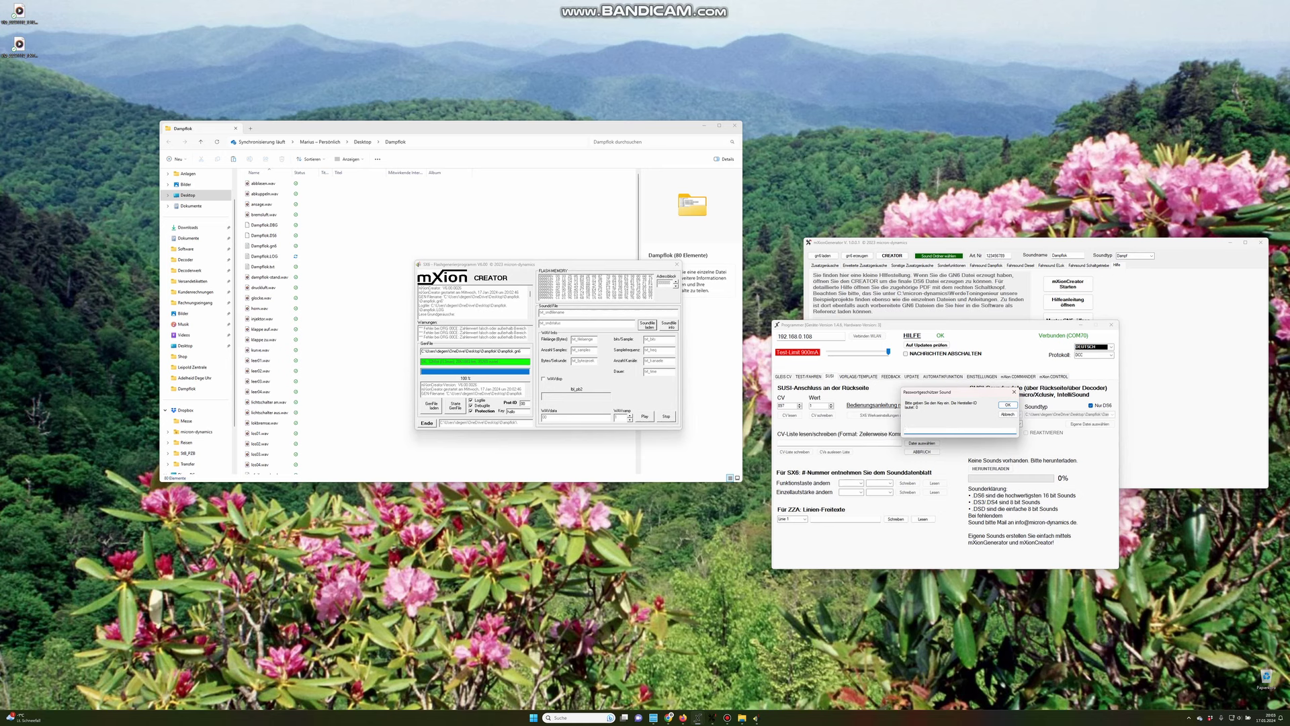
double_click(524, 403)
key(Return)
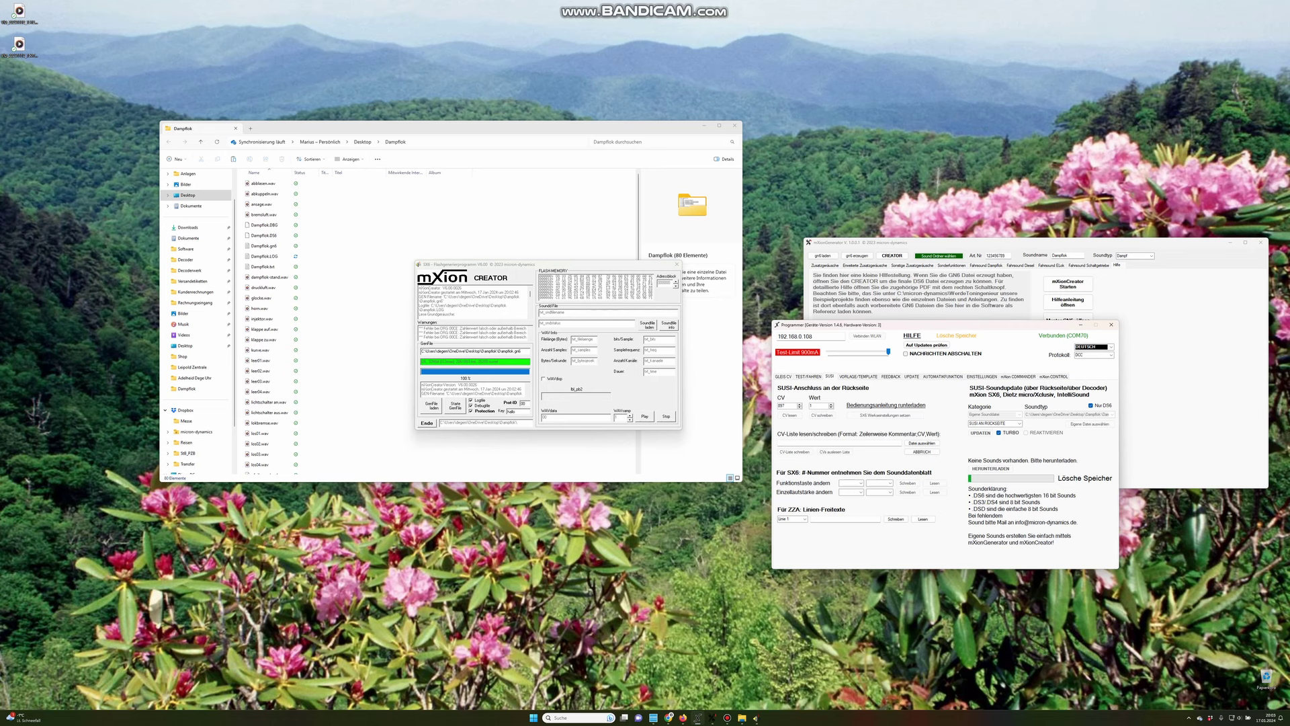
Highlight the protection key in mXionCreator and close the Programmer during the sound update
double_click(511, 411)
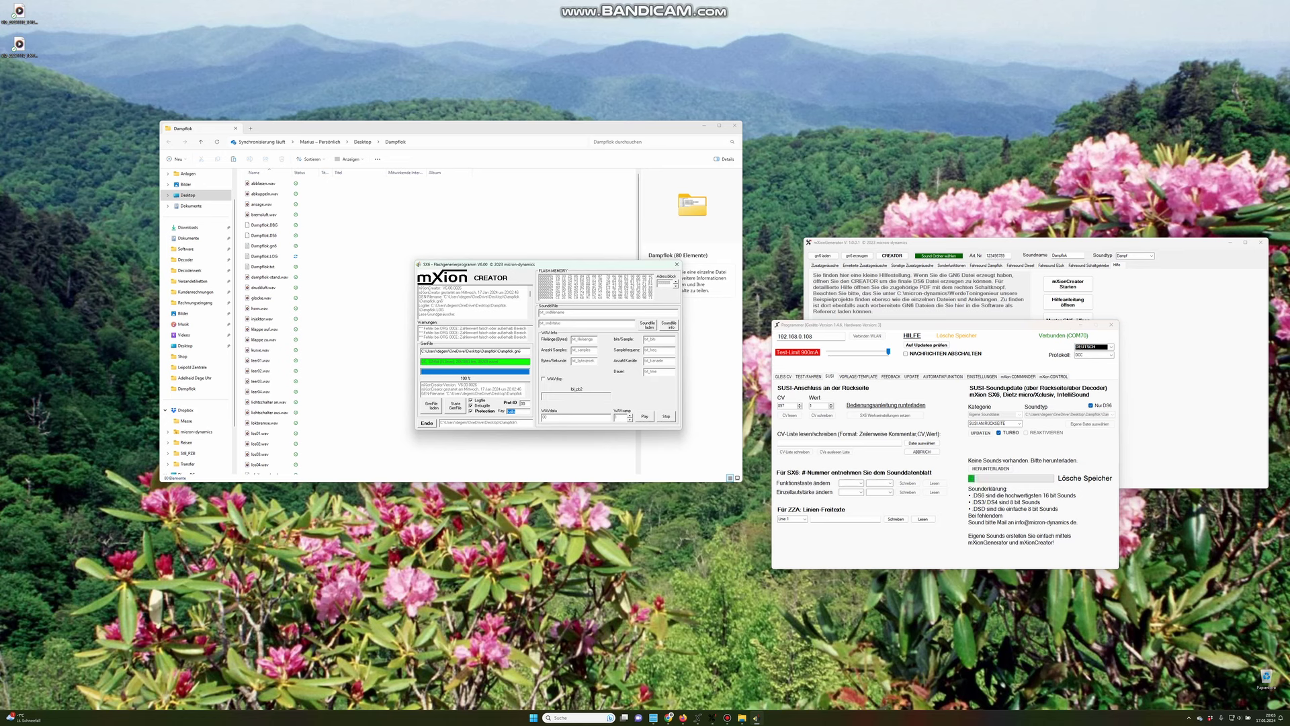
click(1110, 325)
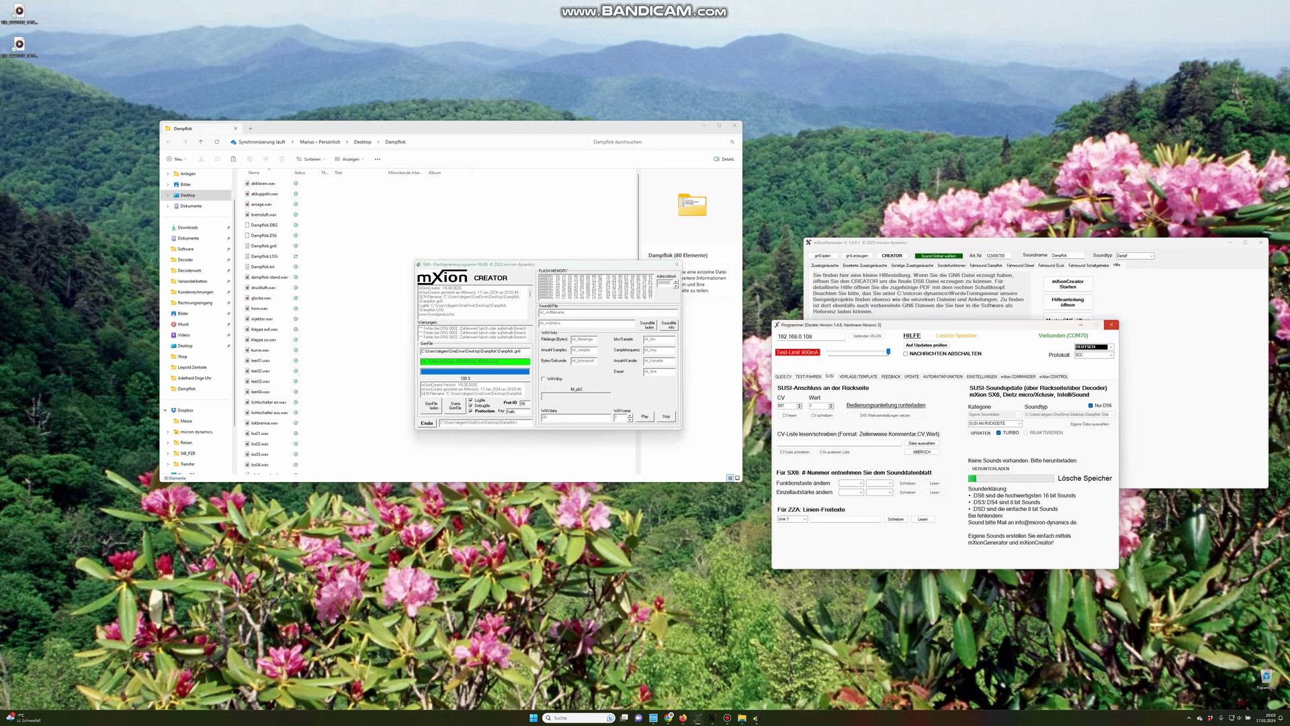
key(alt+F4)
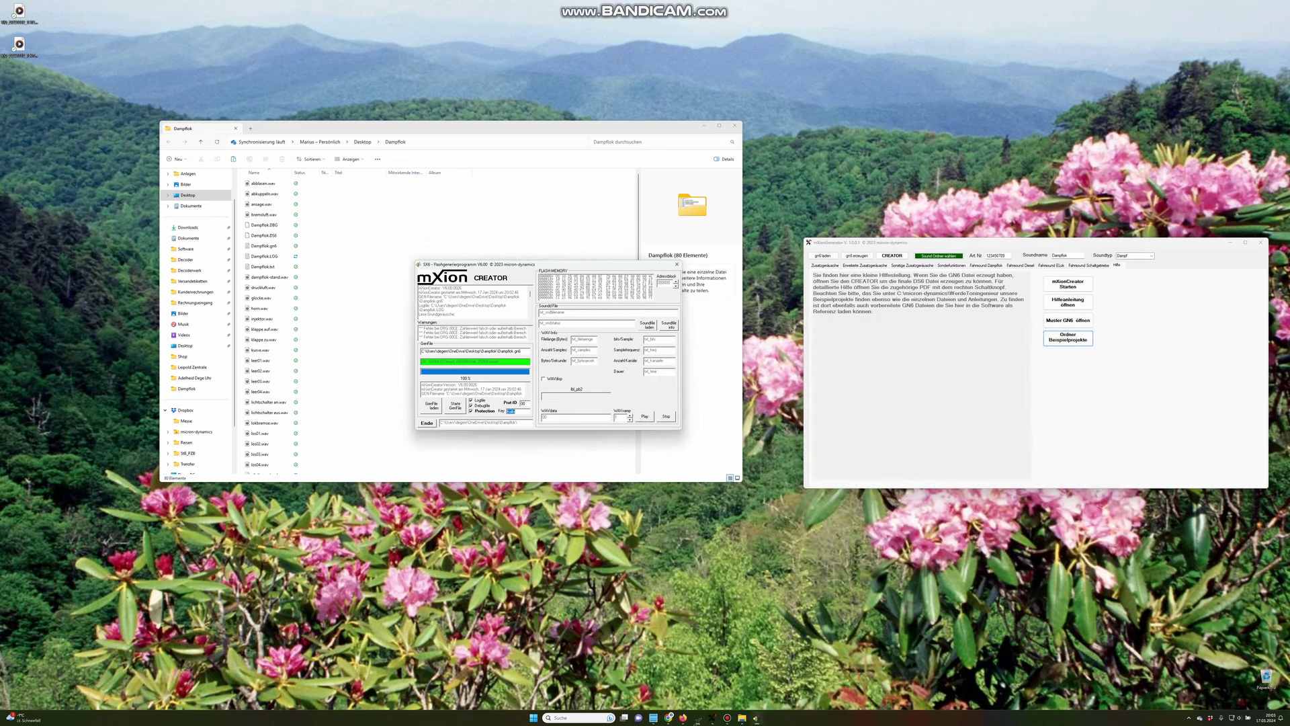